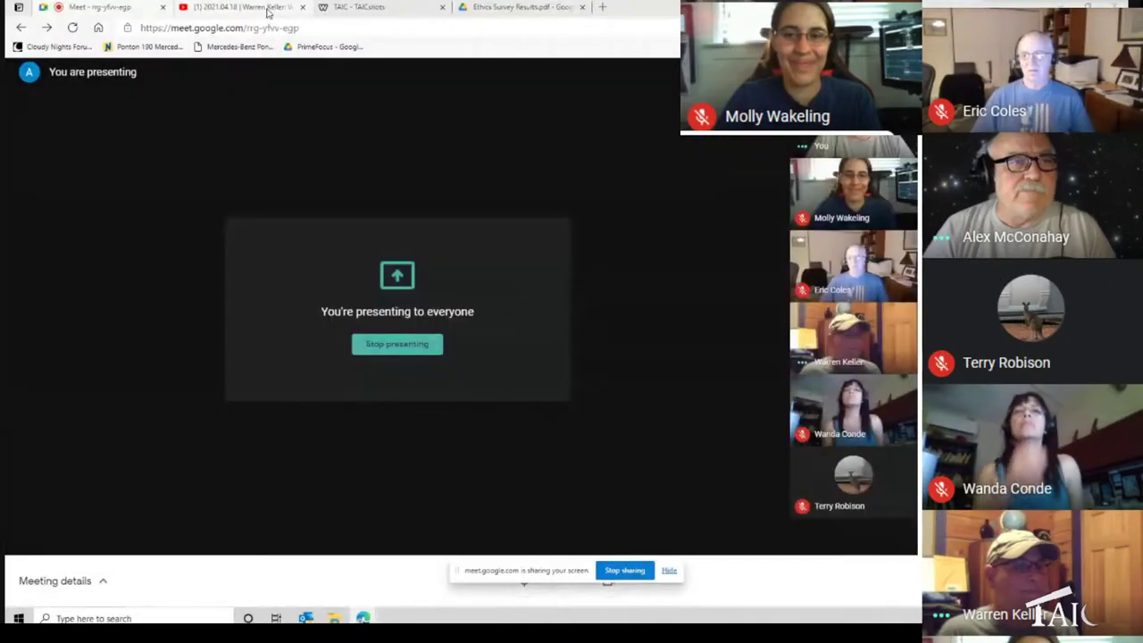
- Switch to the YouTube tab showing the 'Working with Wavelets' livestream
click(266, 11)
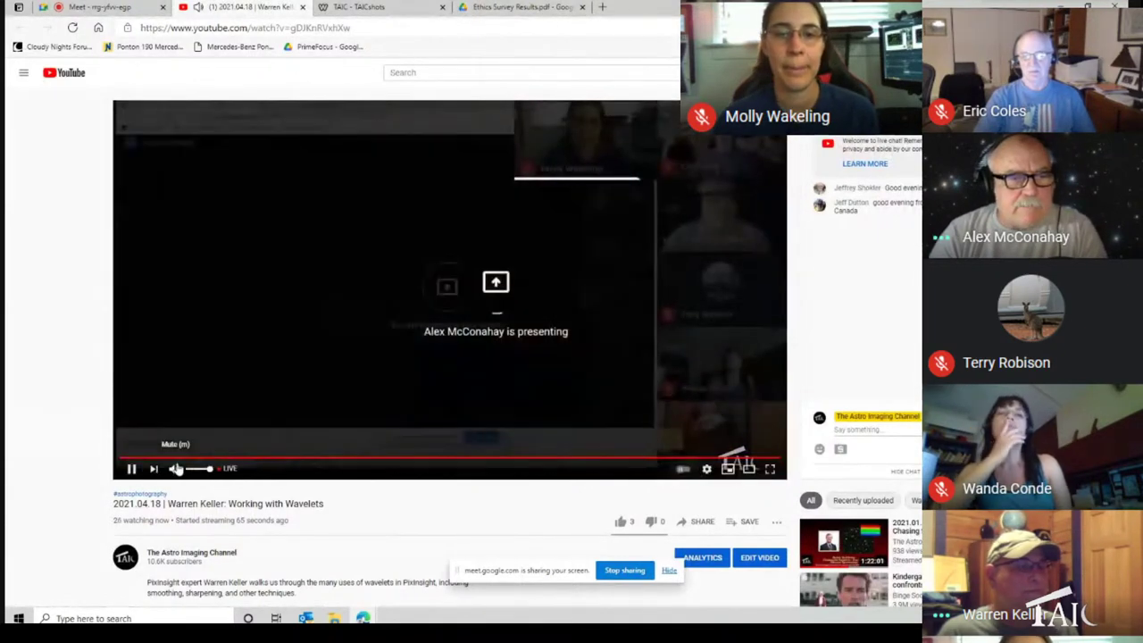
- Mute the livestream audio and switch to the TAICshots Gorgeous Galaxies tab
click(175, 469)
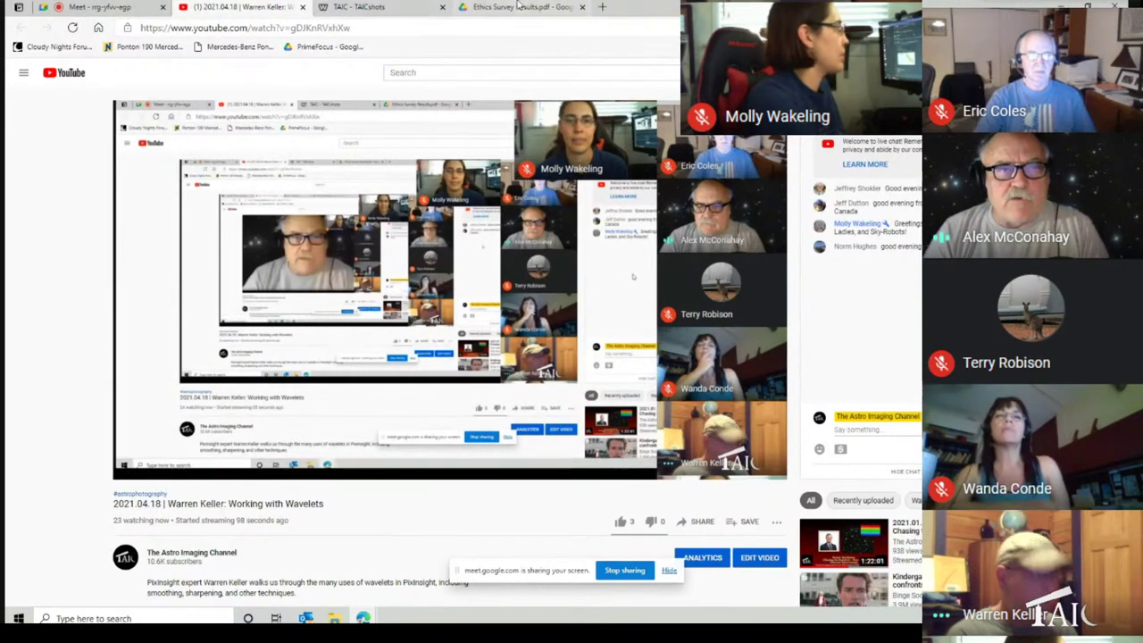
click(378, 9)
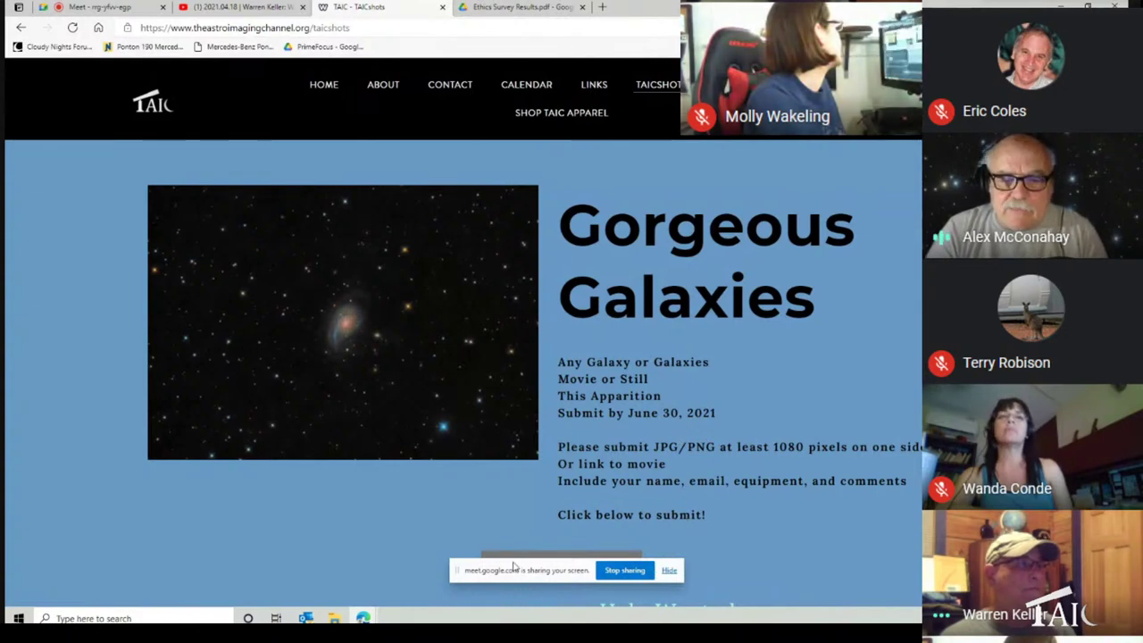
- Move the Meet sharing bar off the submit-file button, then go to the site's Home page
drag(494, 569, 125, 491)
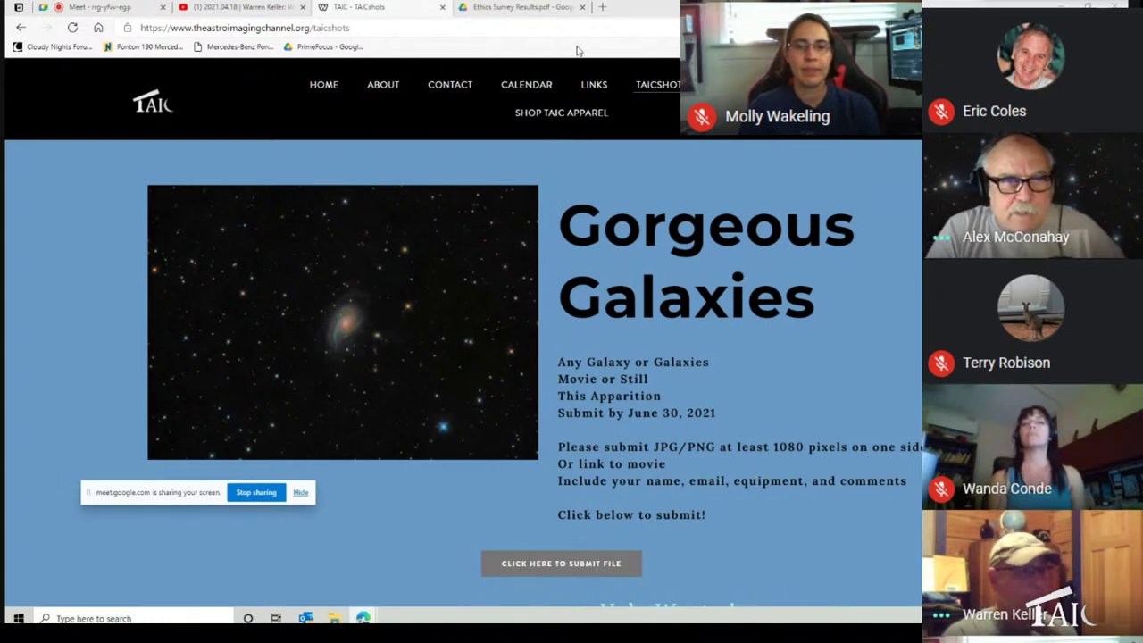
click(322, 90)
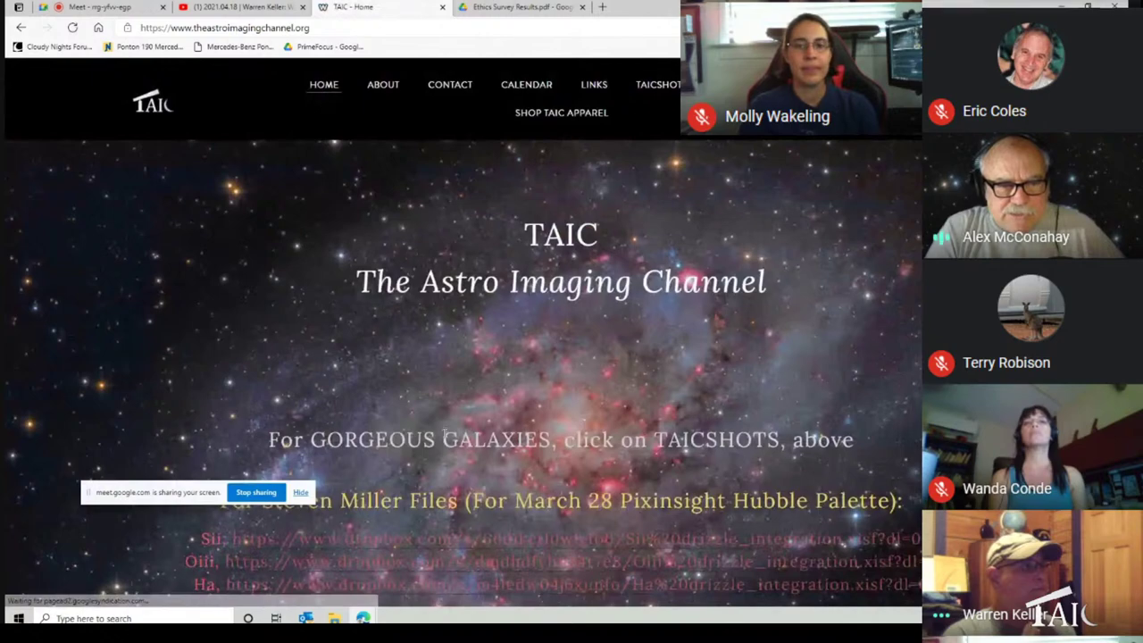
- Scroll through the home page, then open the Links page with the ethics survey results
scroll(445, 437, down, 2)
scroll(380, 304, down, 2)
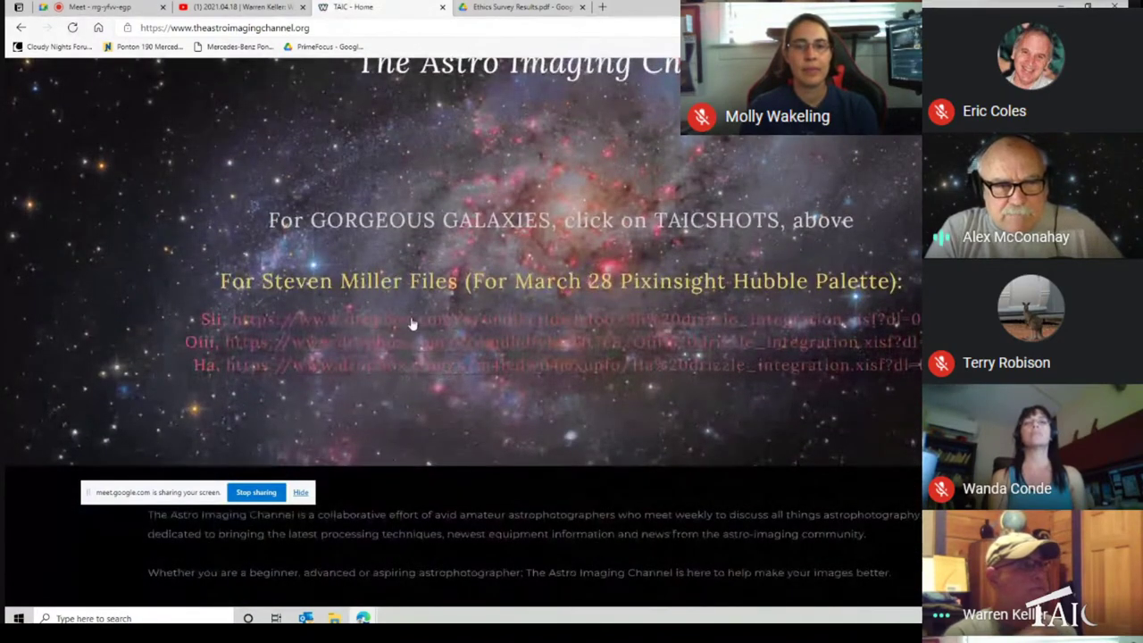
scroll(627, 306, up, 1)
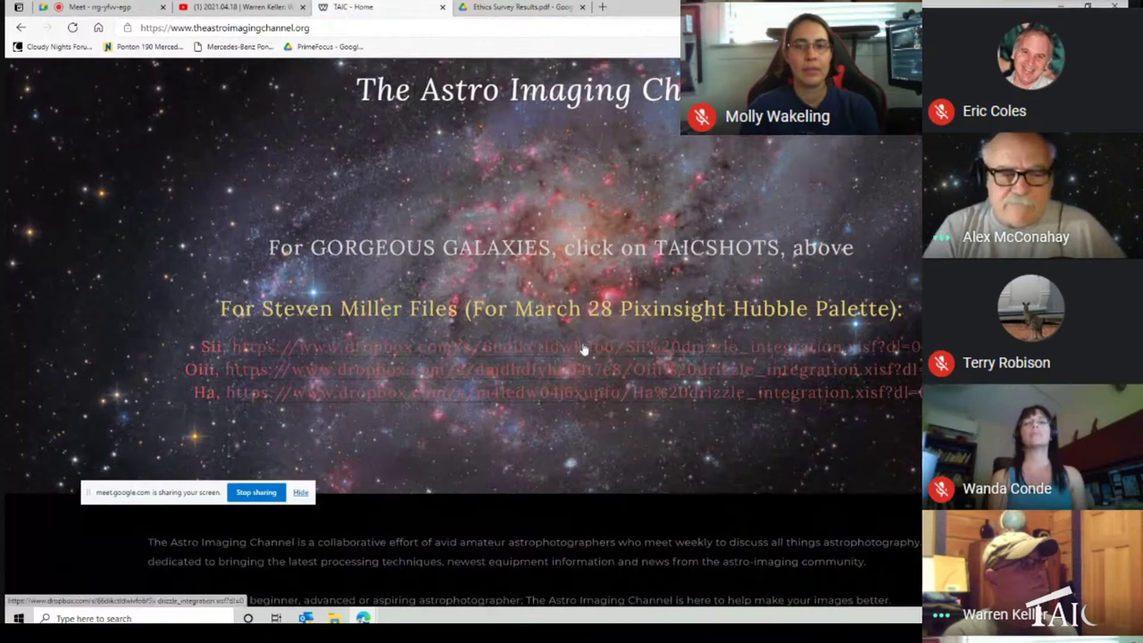
scroll(594, 355, up, 2)
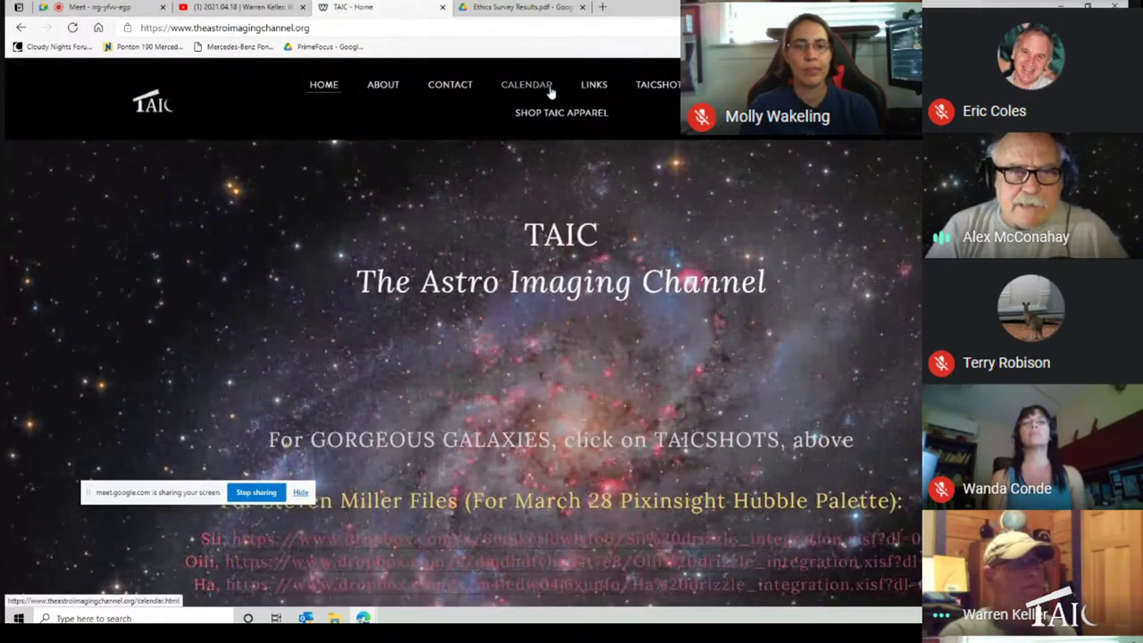
click(596, 84)
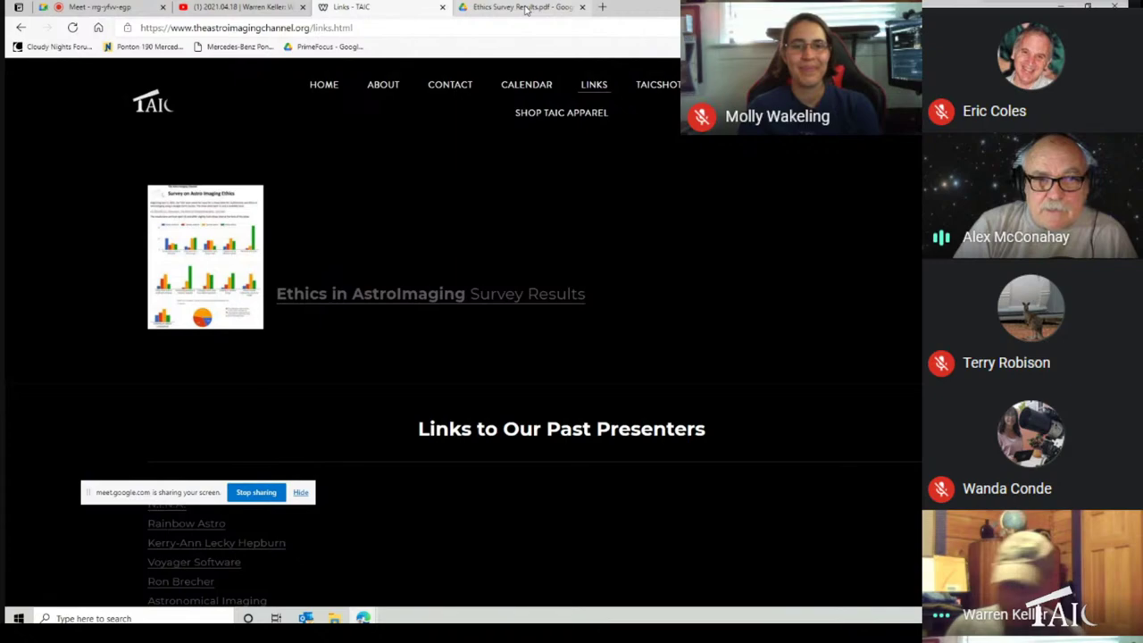
click(526, 9)
scroll(775, 292, up, 15)
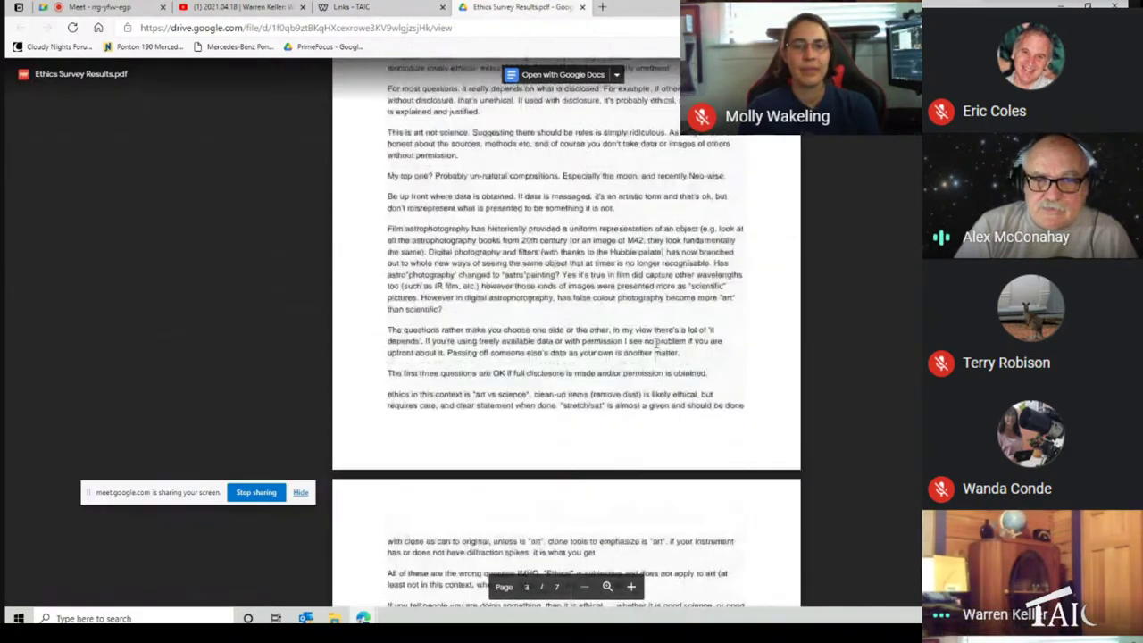
scroll(601, 166, up, 10)
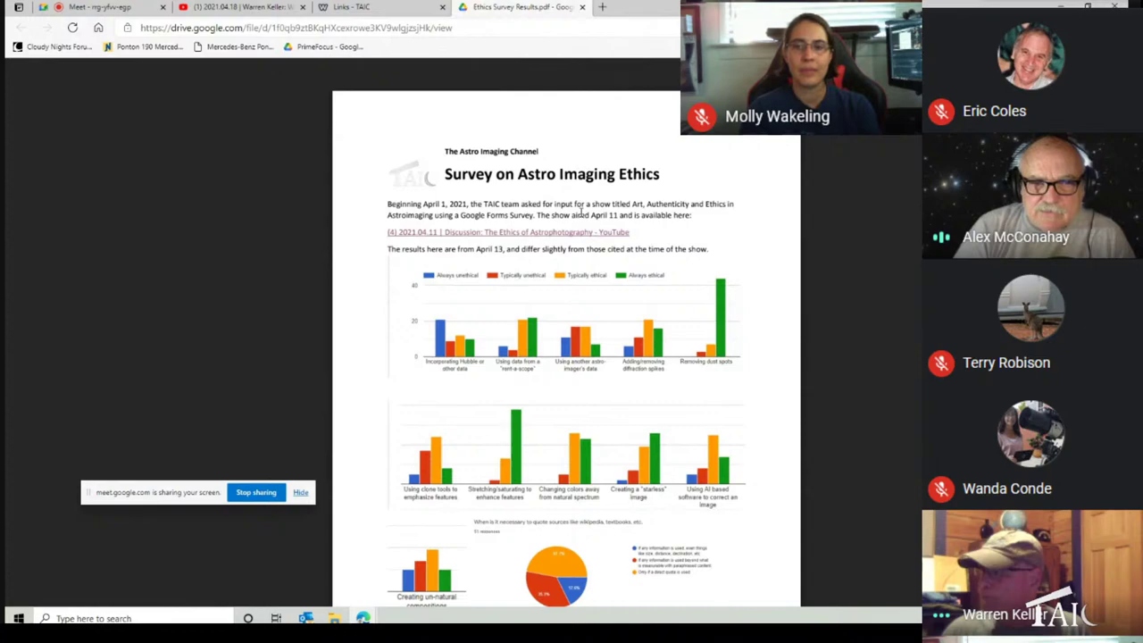
scroll(563, 300, down, 10)
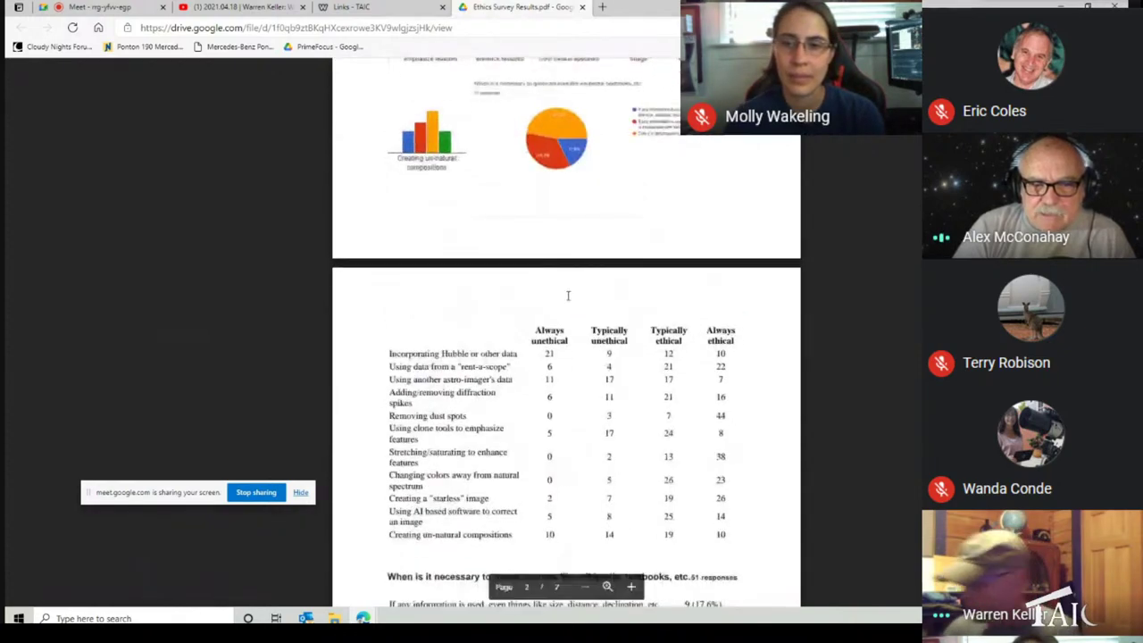
scroll(563, 300, down, 8)
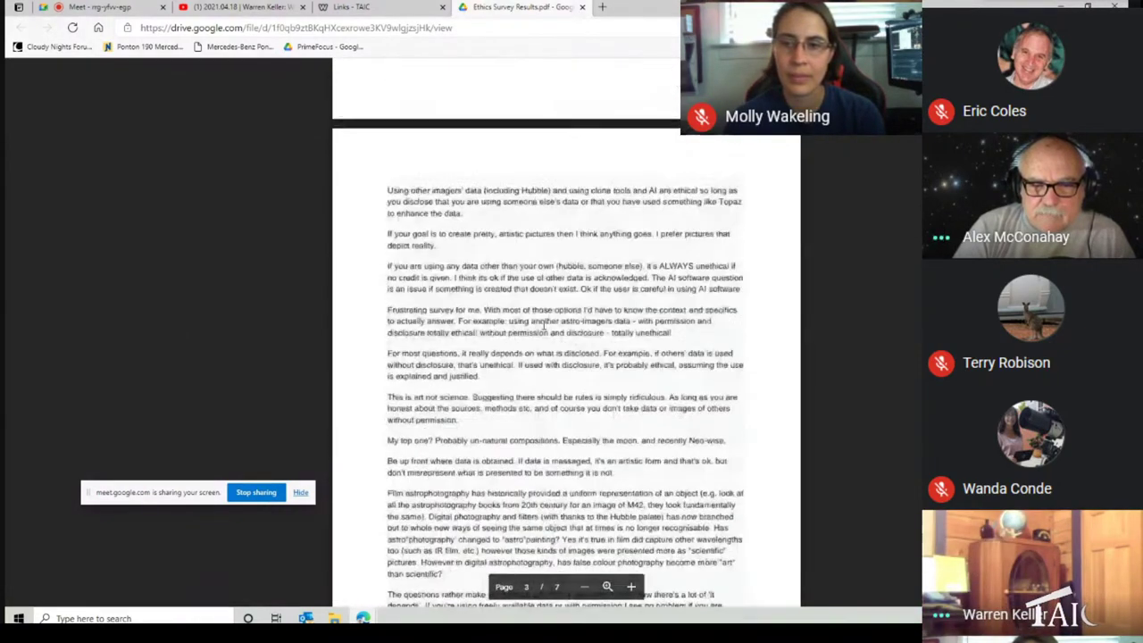
scroll(543, 326, down, 10)
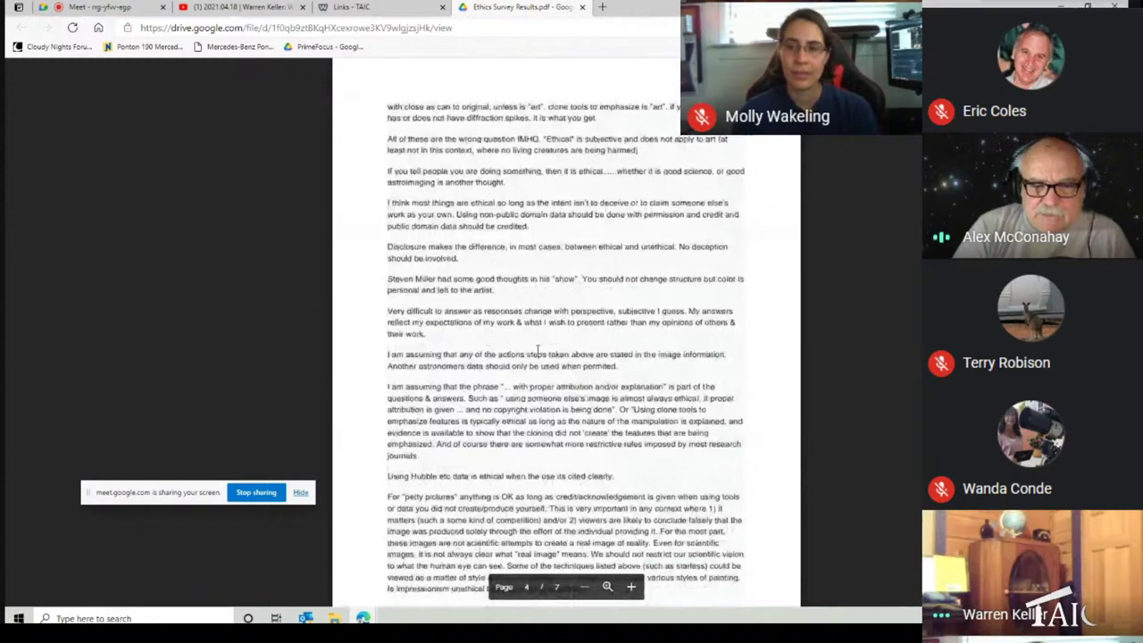
scroll(537, 348, down, 10)
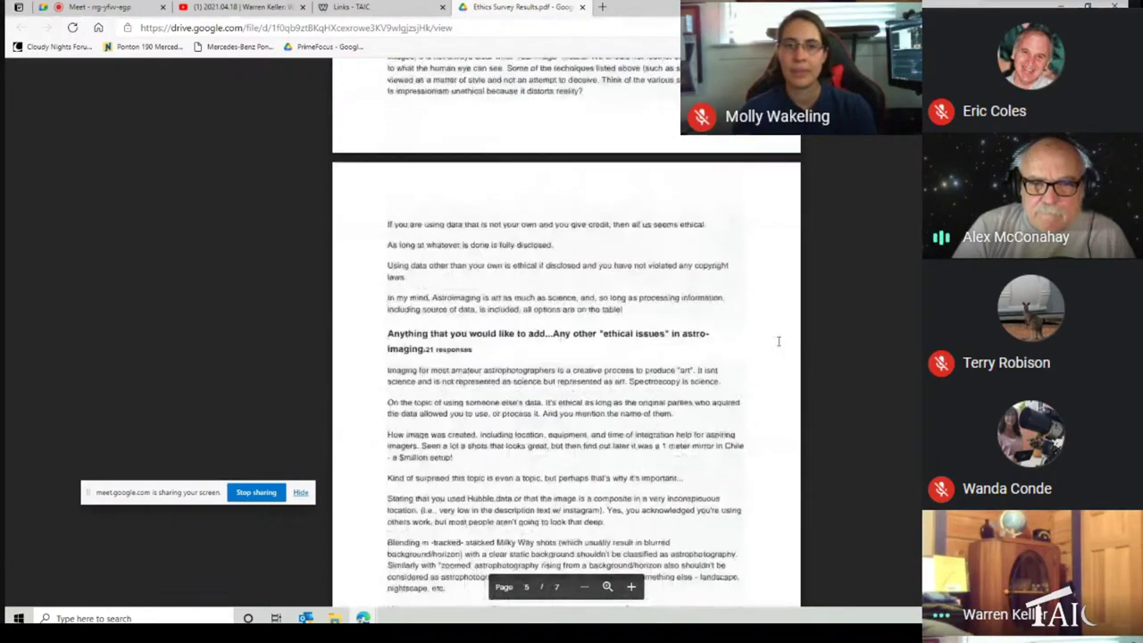
scroll(777, 341, up, 20)
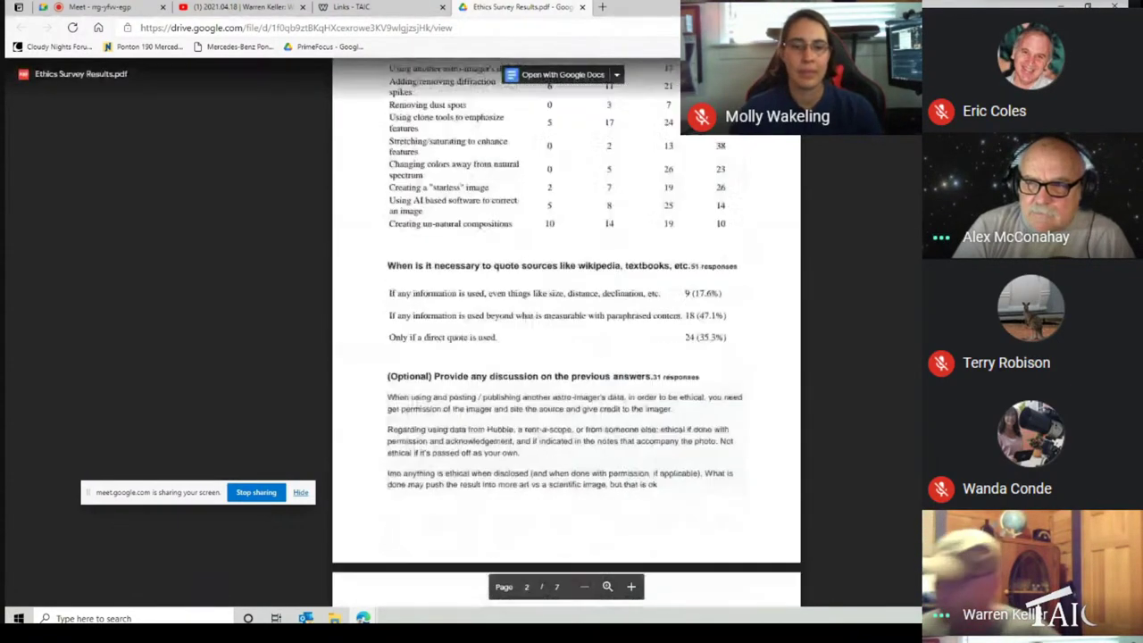
scroll(565, 339, up, 10)
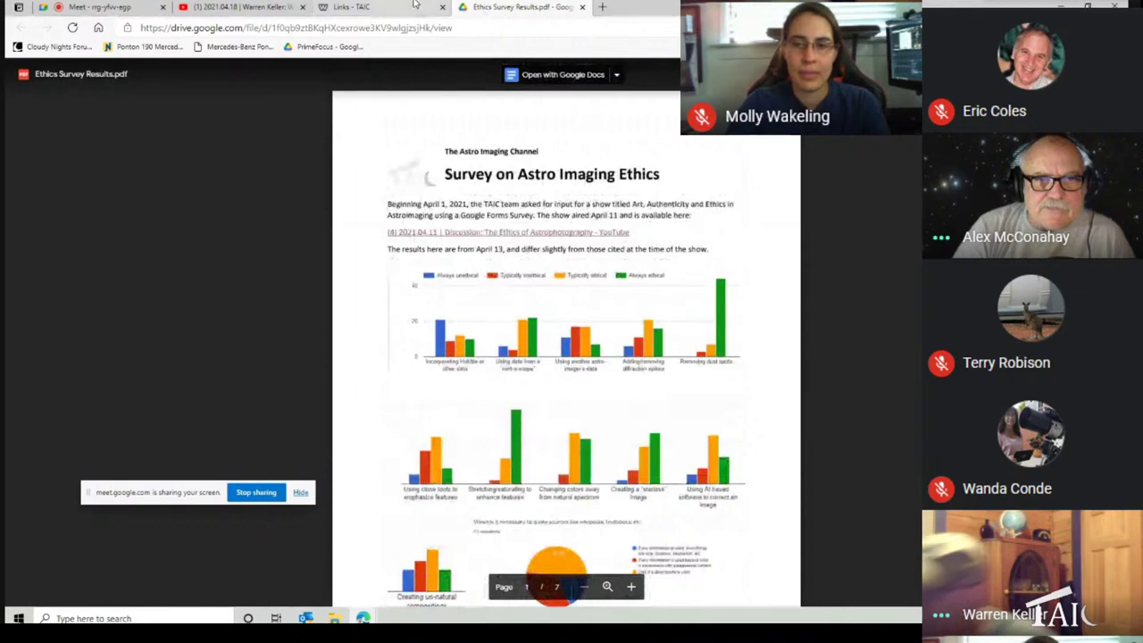
click(375, 7)
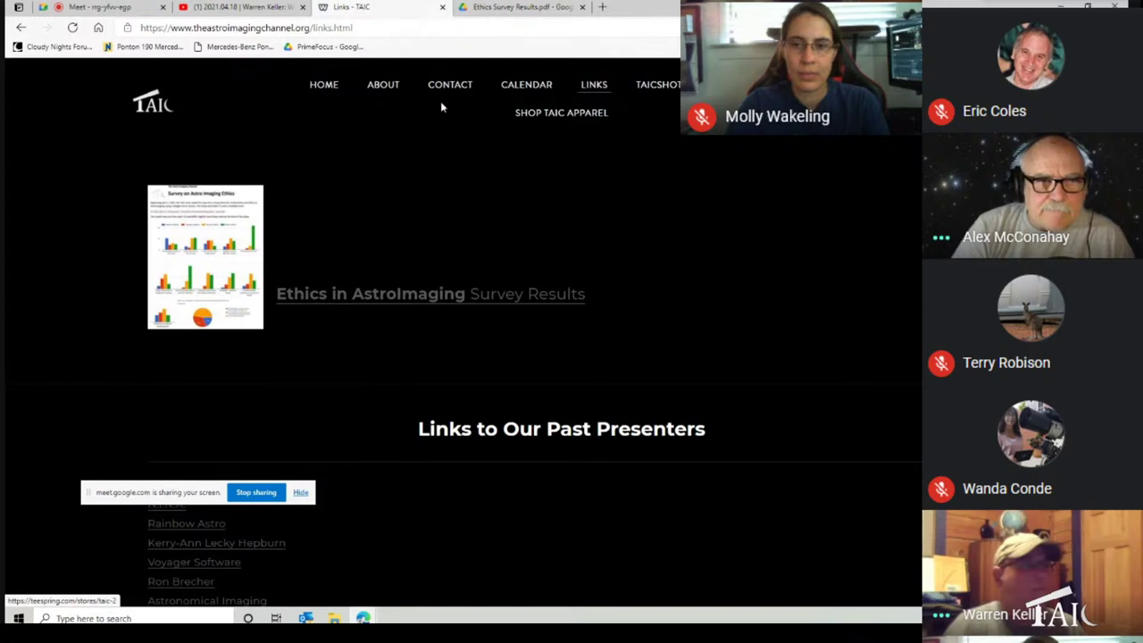
- Open the channel's Calendar page and scroll through the upcoming program list
click(527, 85)
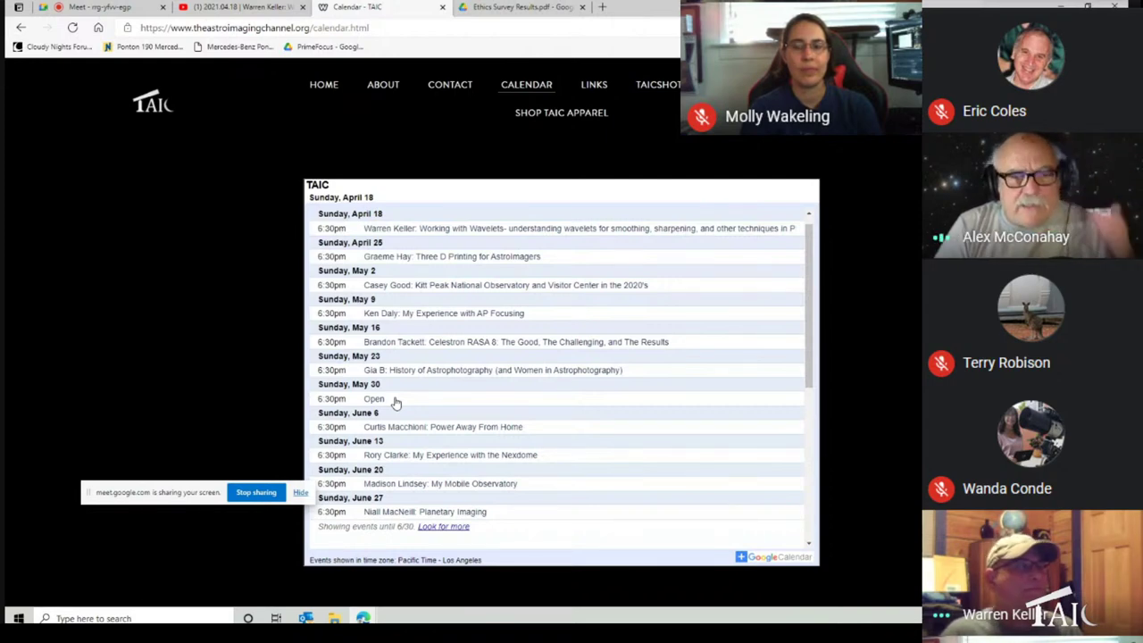
scroll(506, 420, down, 2)
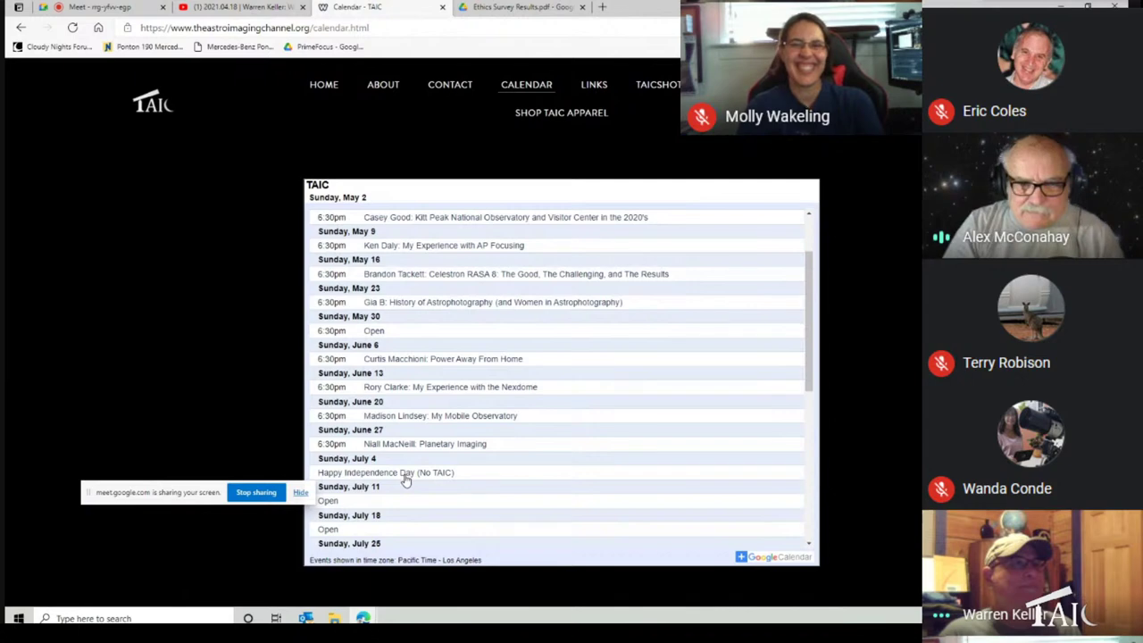
scroll(563, 263, up, 5)
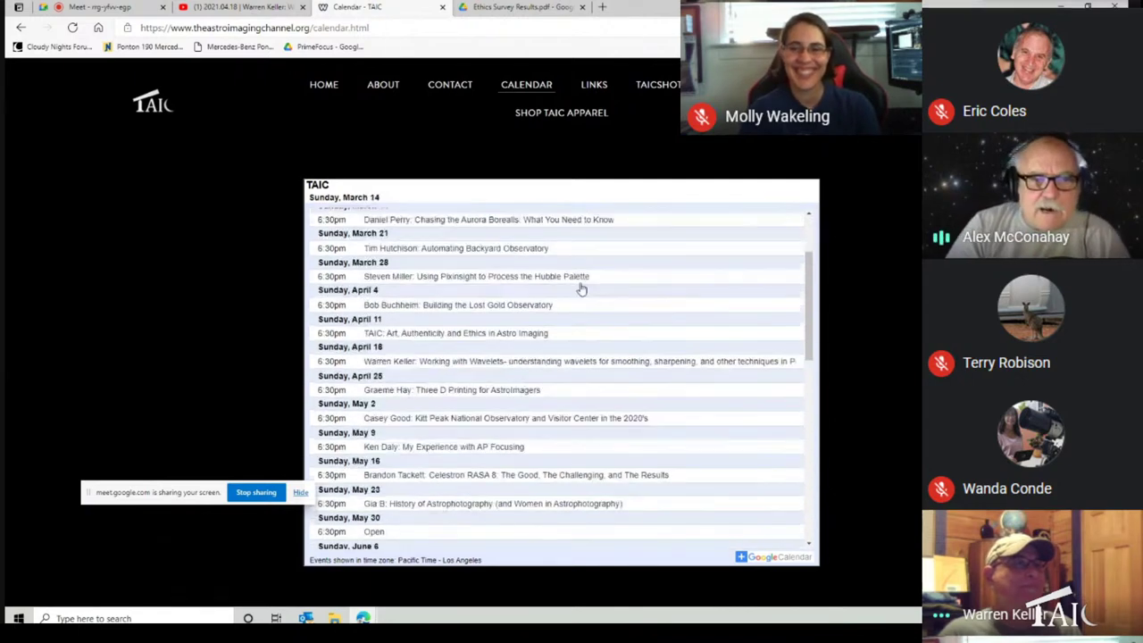
scroll(594, 283, down, 2)
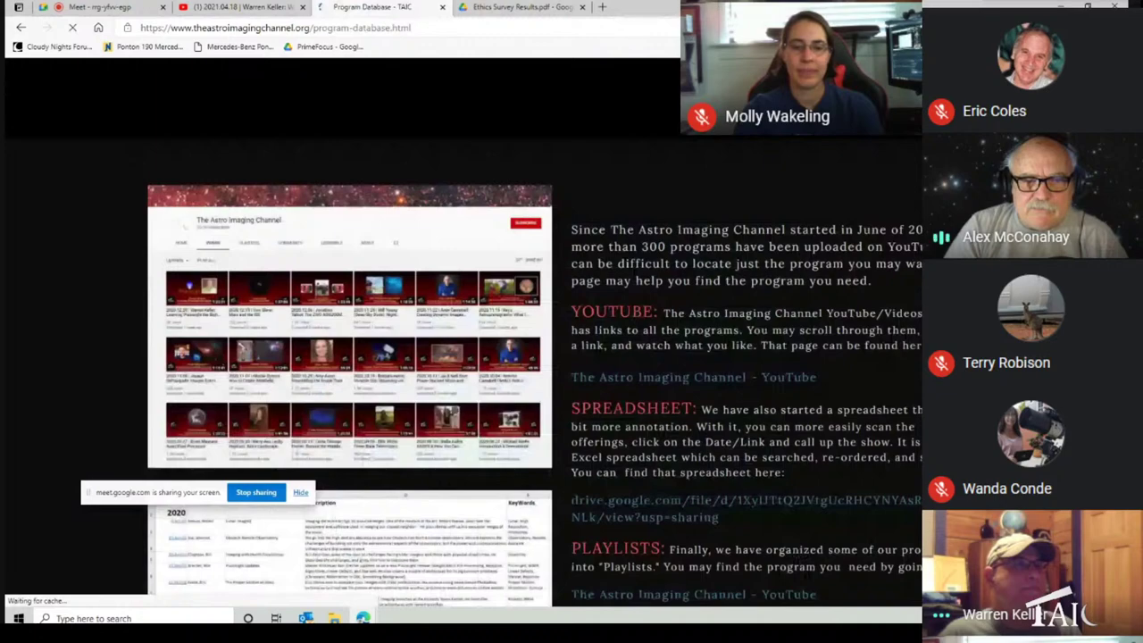
scroll(728, 235, down, 3)
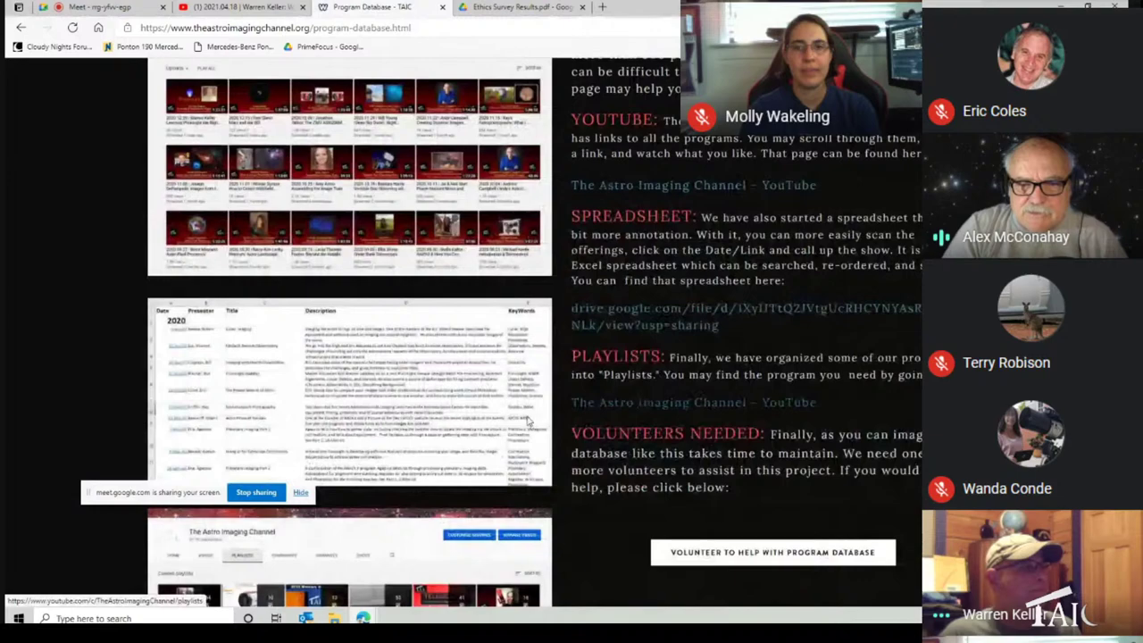
scroll(355, 350, down, 2)
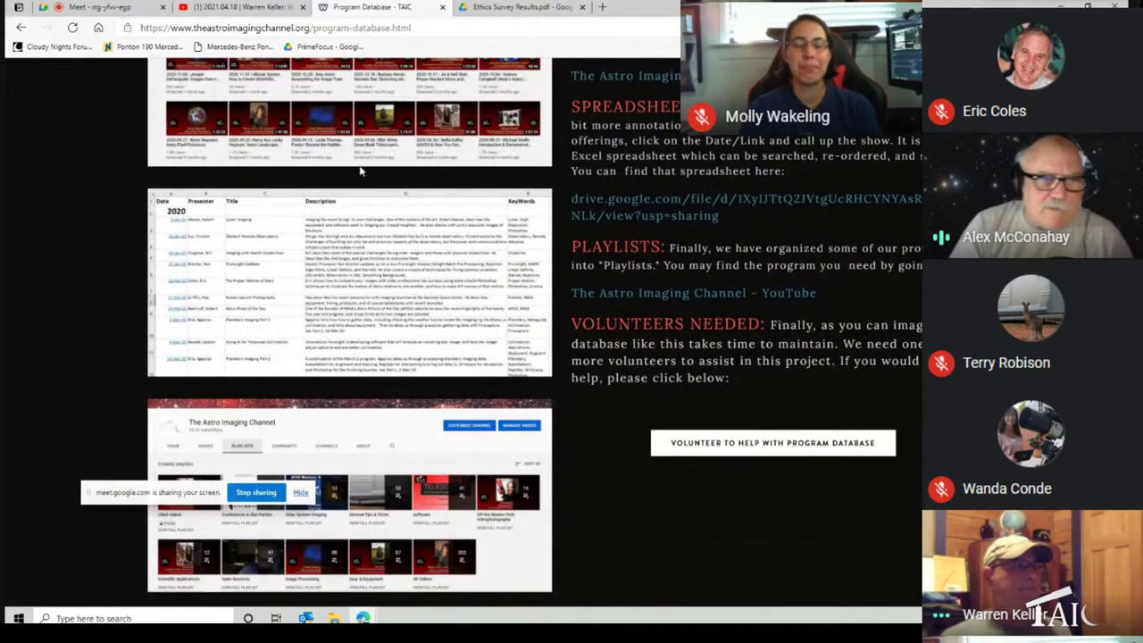
scroll(504, 253, up, 2)
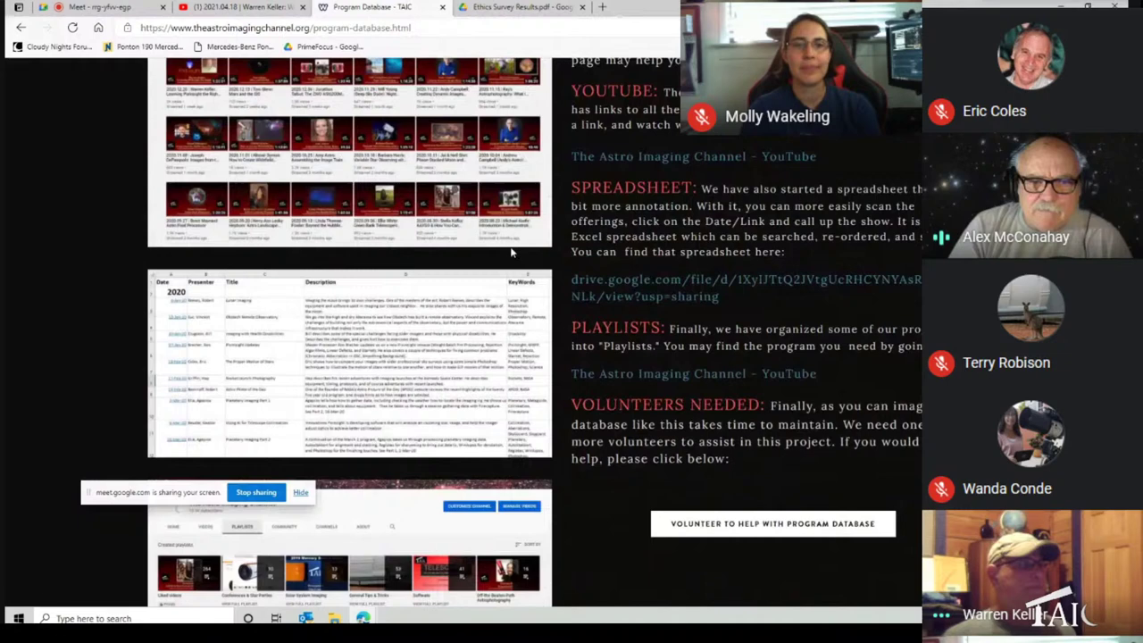
scroll(559, 305, up, 2)
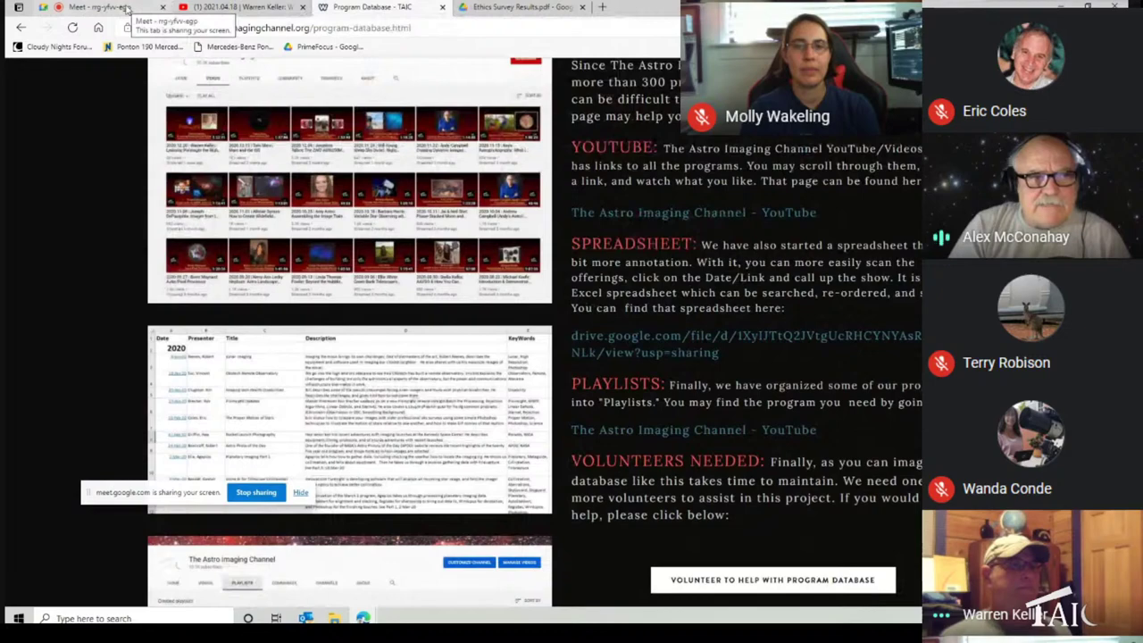
- Check the YouTube livestream, then return to the Google Meet call
click(250, 9)
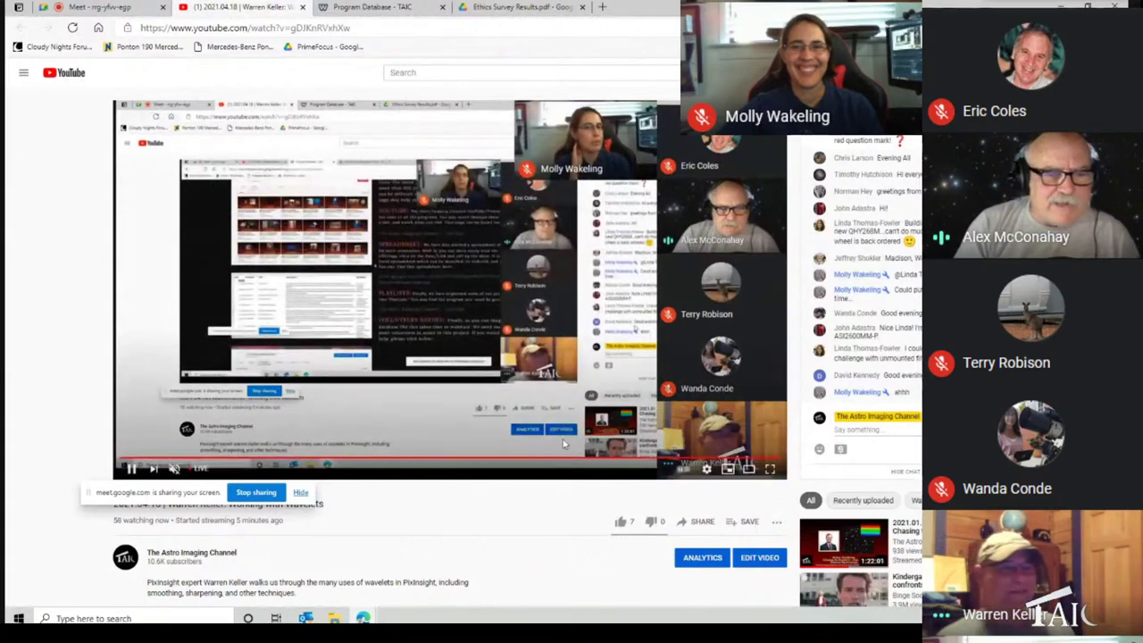
click(98, 6)
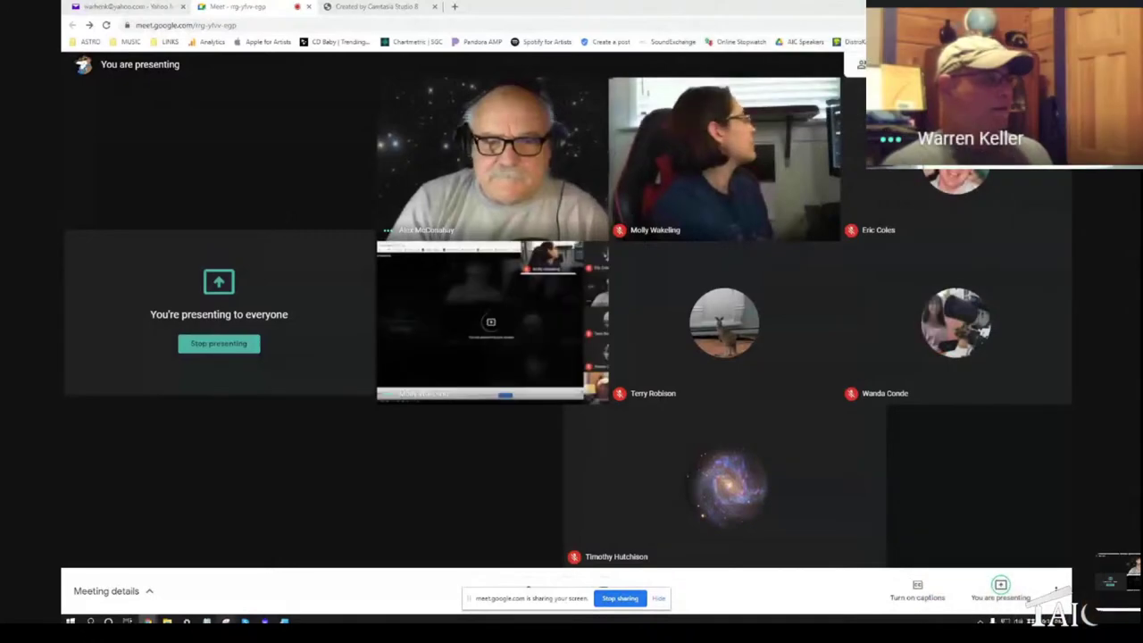
- Bring PixInsight forward briefly, then switch back to the Meet presenting page
mouse_move(264, 621)
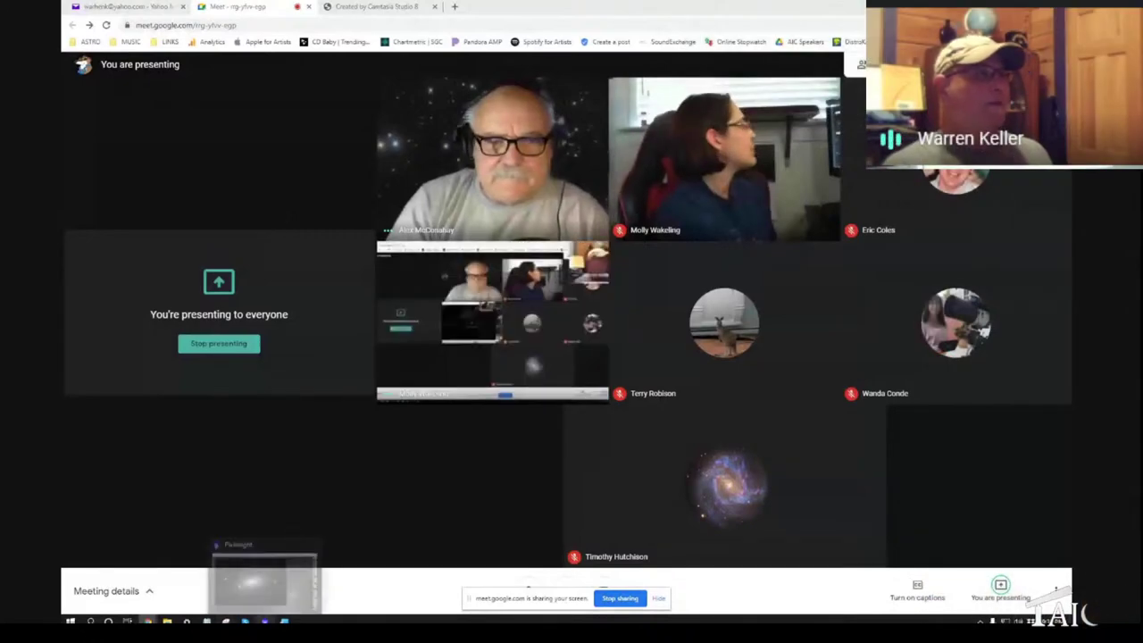
click(268, 591)
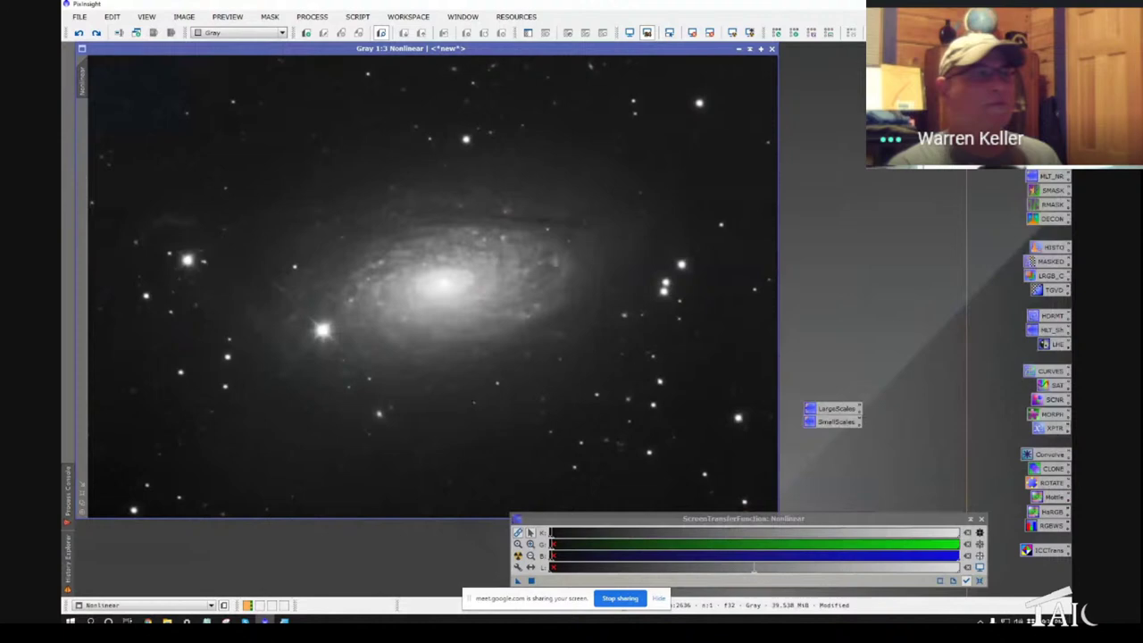
key(alt+Tab)
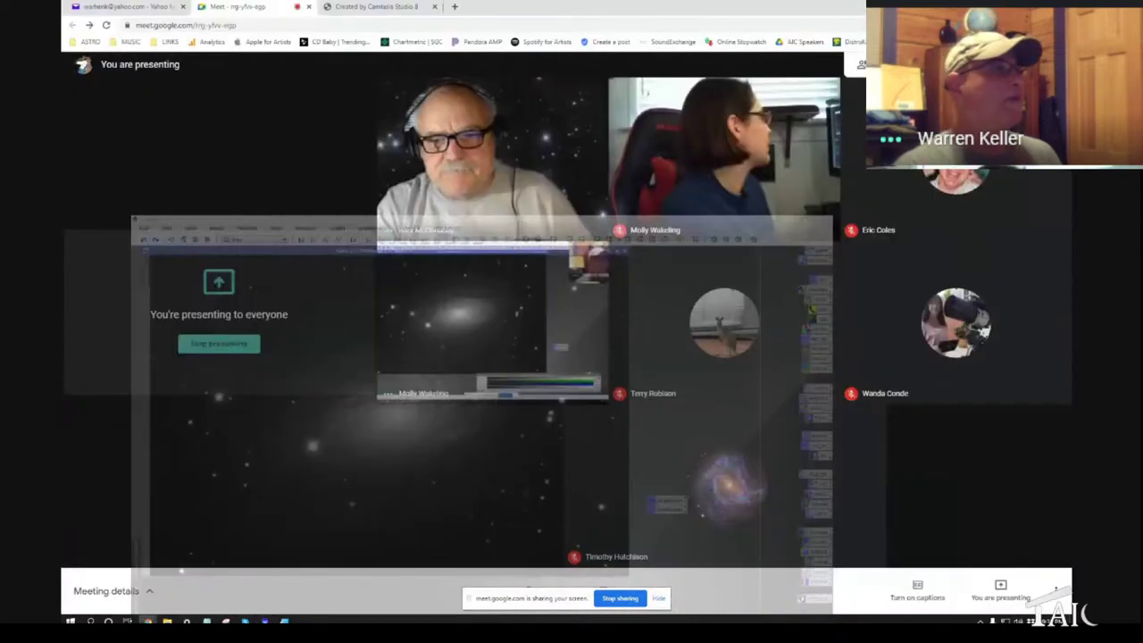
- Switch to the 'Created by Camtasia Studio 8' tab with the Wavelets Revisited video
click(362, 6)
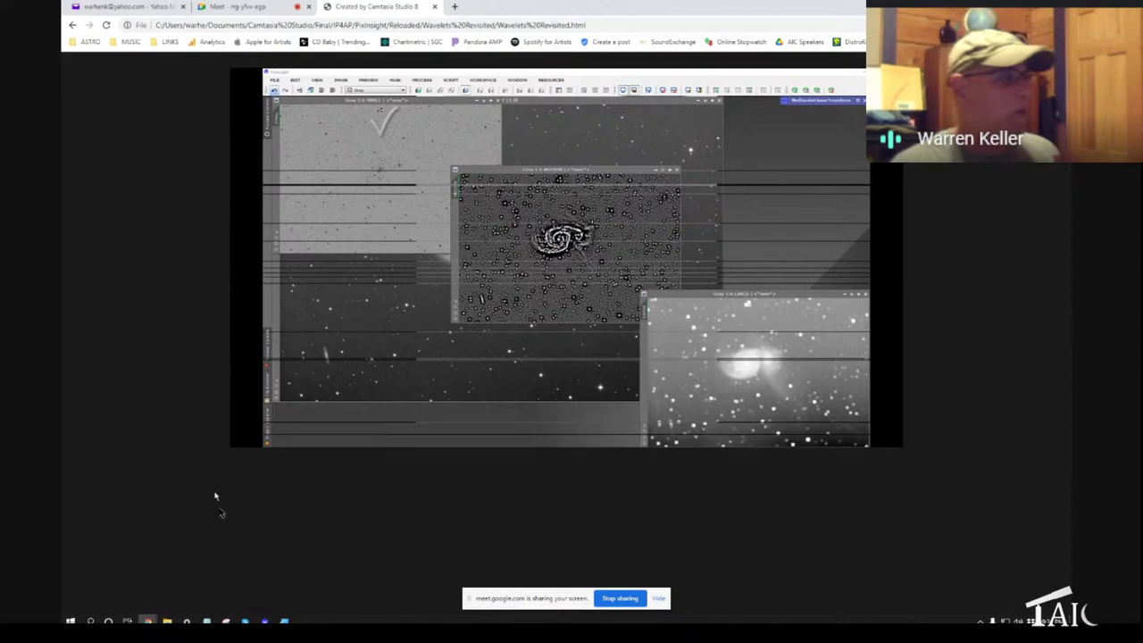
- Save the Nonlinear galaxy image as a JPEG file
click(284, 619)
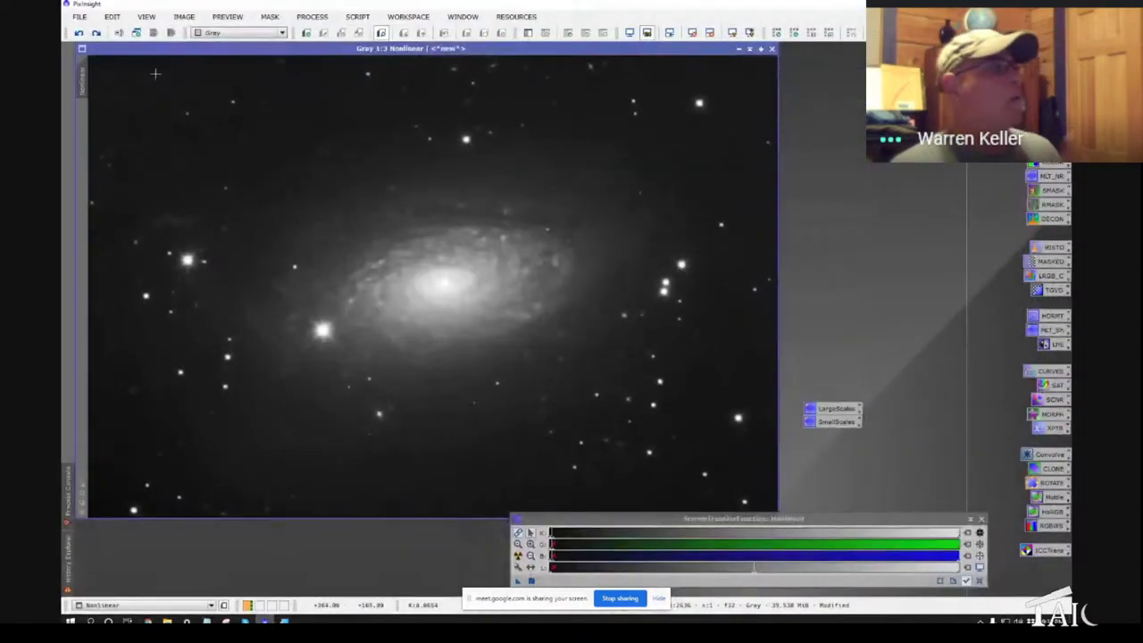
click(78, 17)
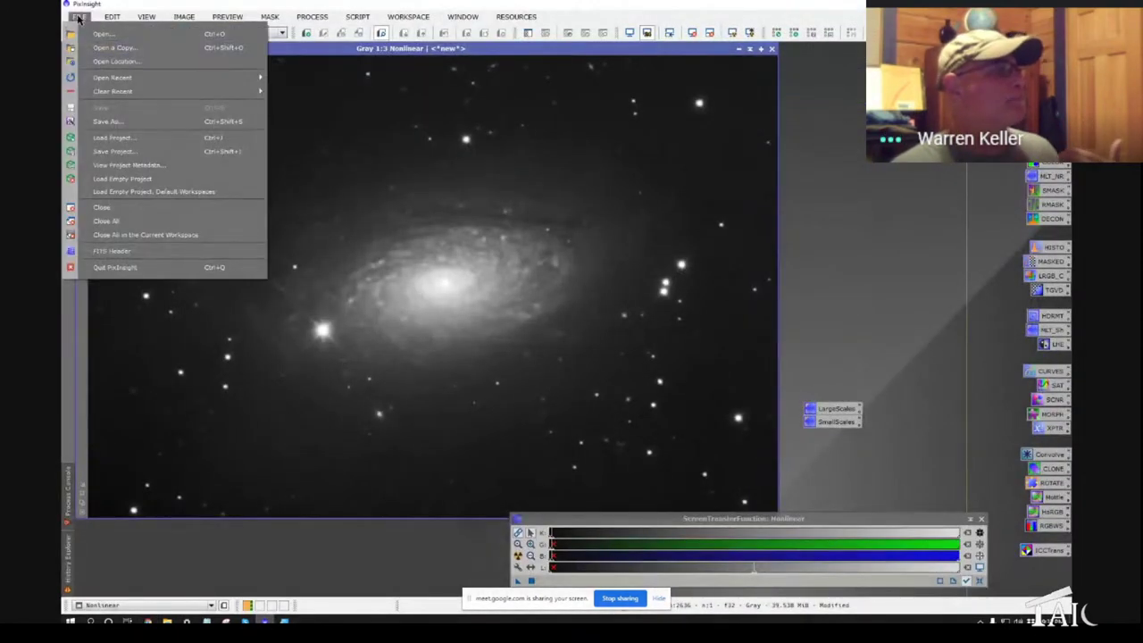
click(123, 124)
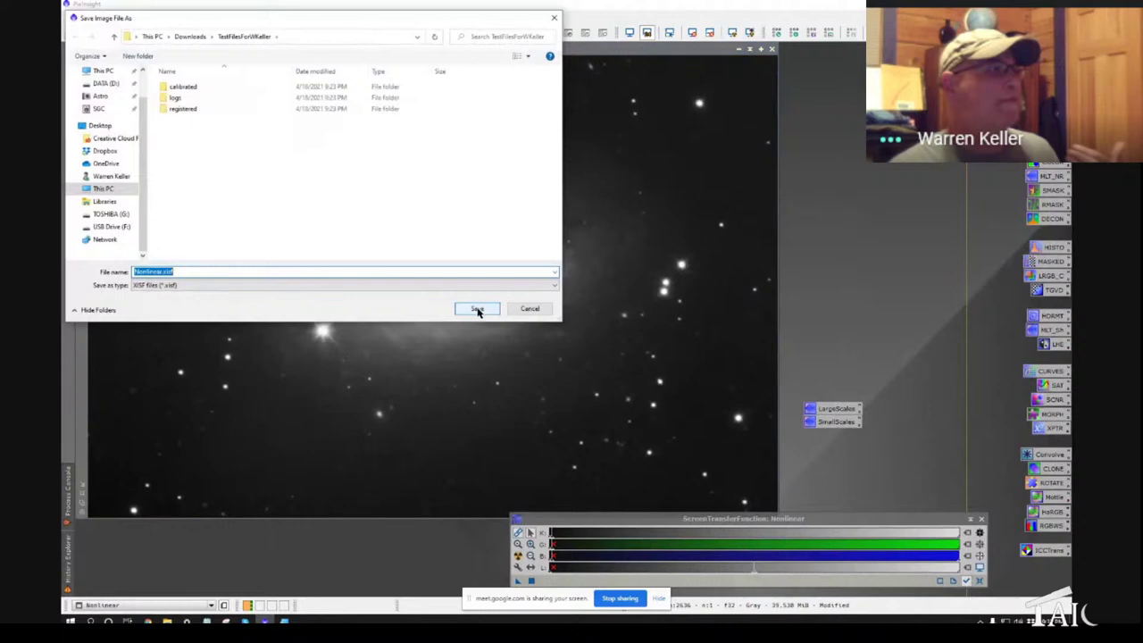
click(457, 285)
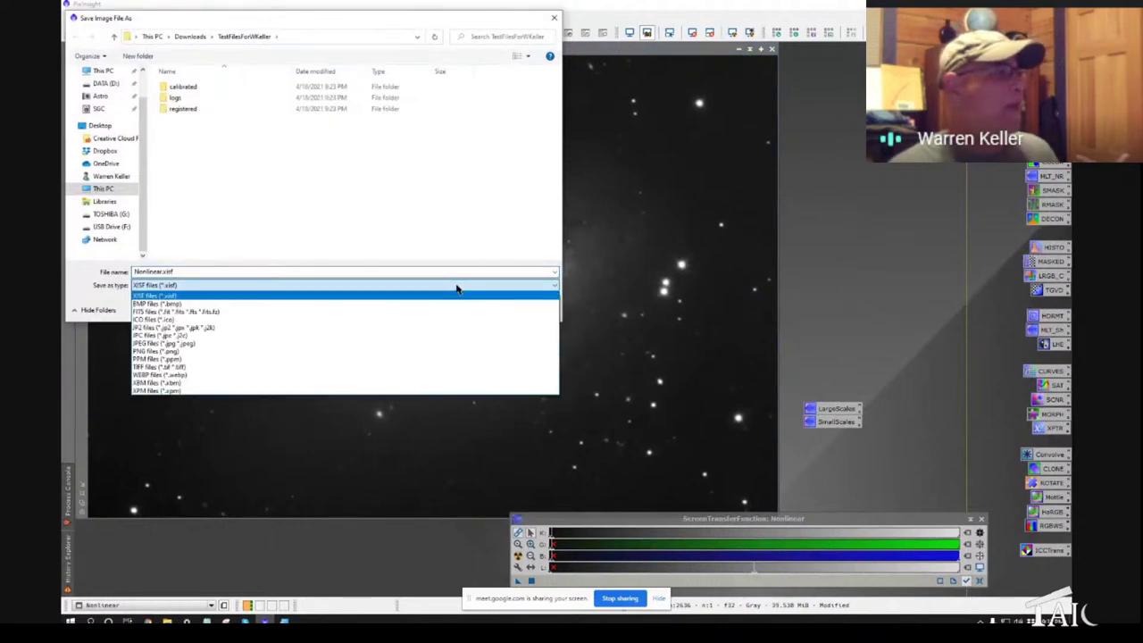
click(173, 344)
click(464, 308)
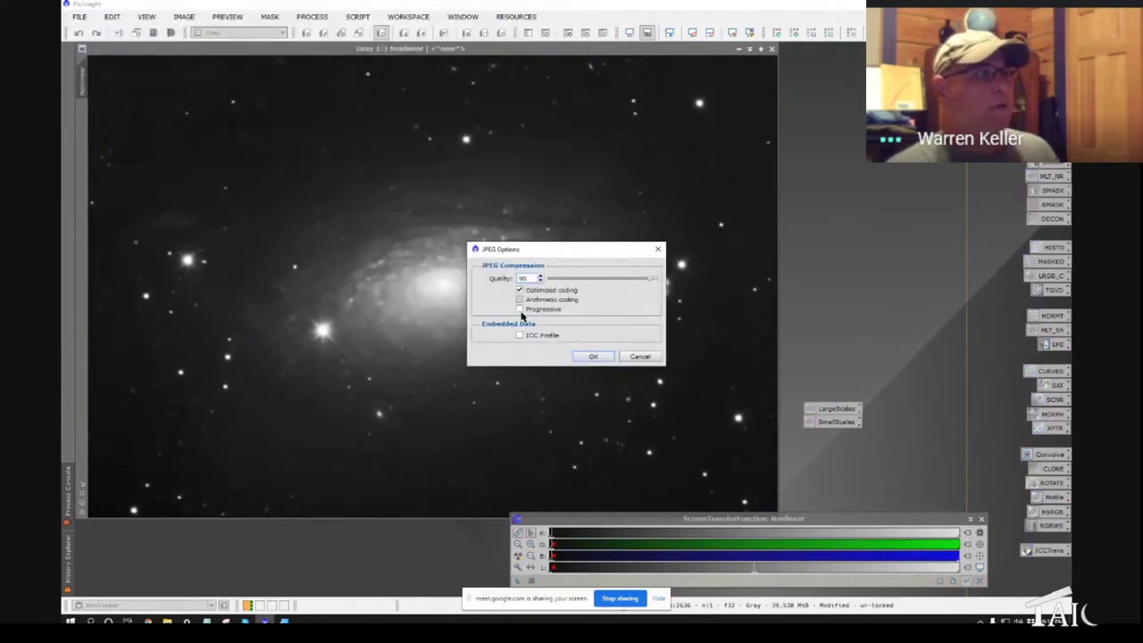
- Leave Progressive encoding off in JPEG Options, close it, and return to the video
click(523, 316)
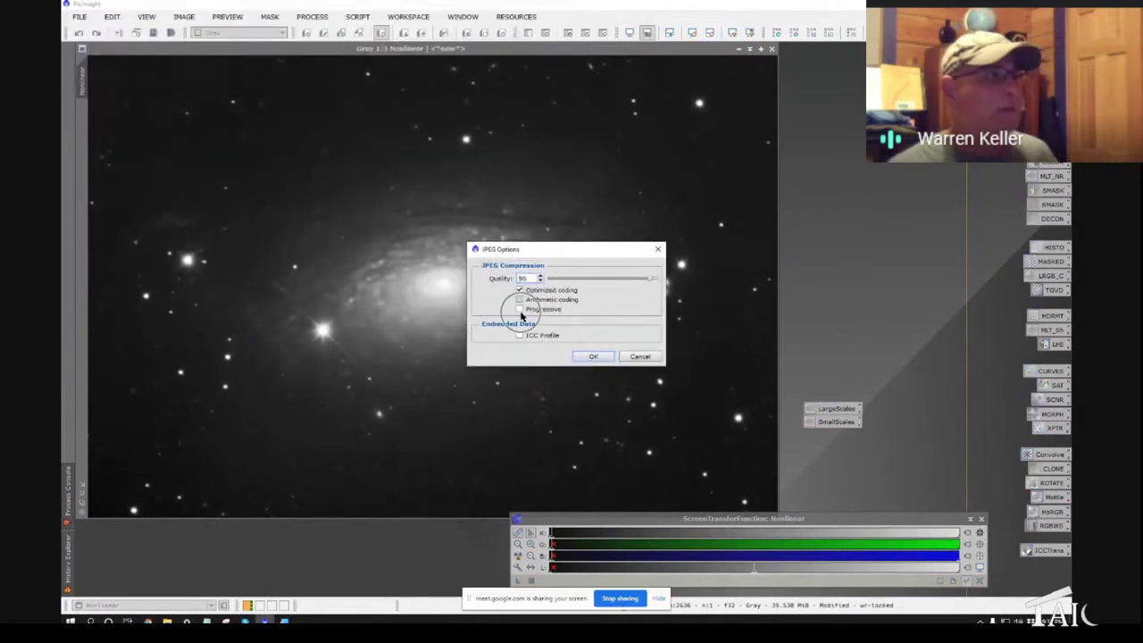
click(521, 309)
click(521, 309)
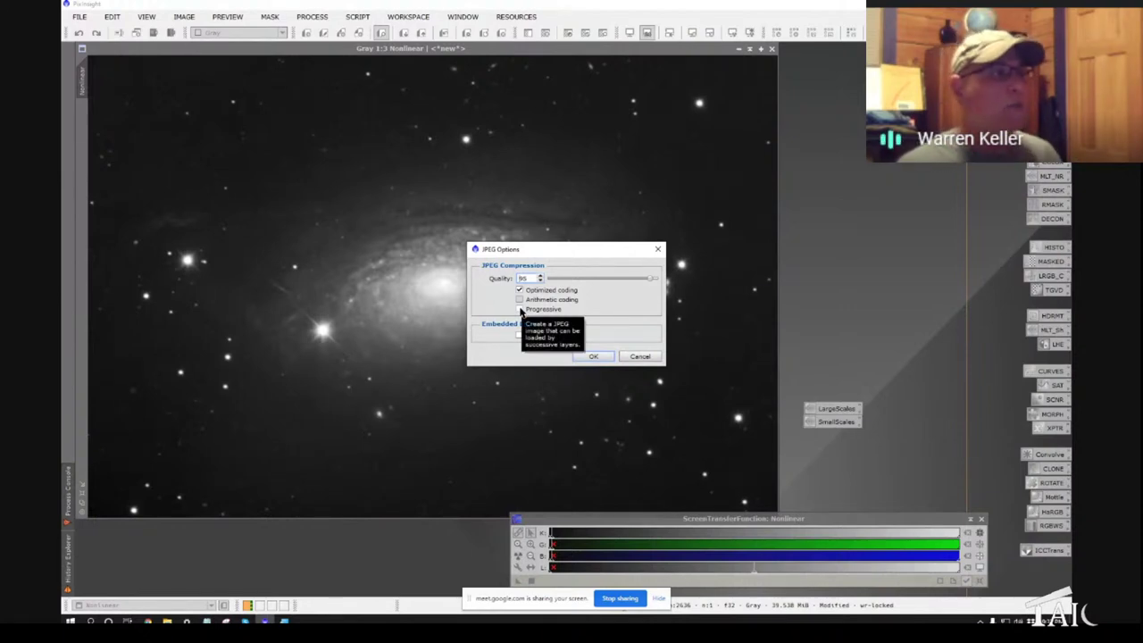
click(658, 249)
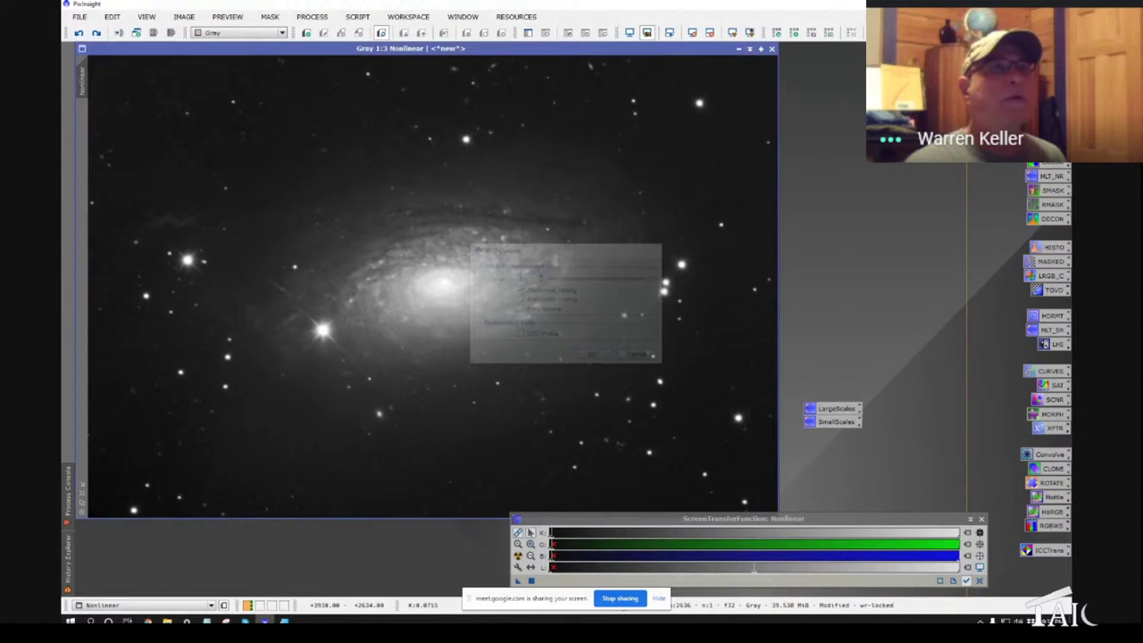
key(alt+Tab)
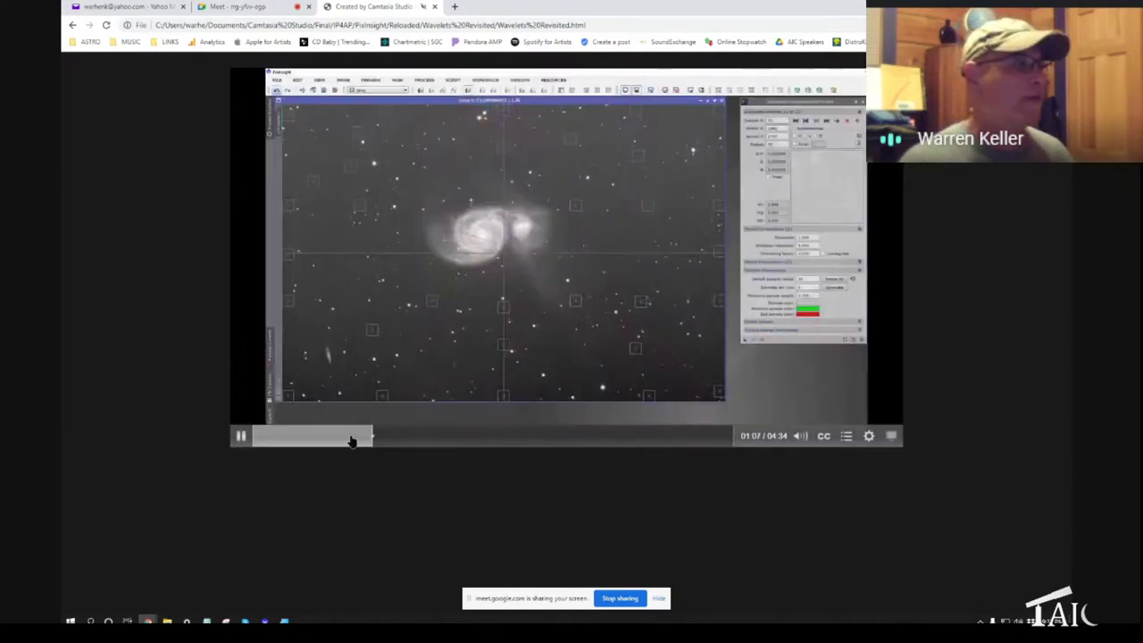
- Rewind the tutorial video to 00:56, then to 00:43, and close the Camtasia video tab
click(350, 439)
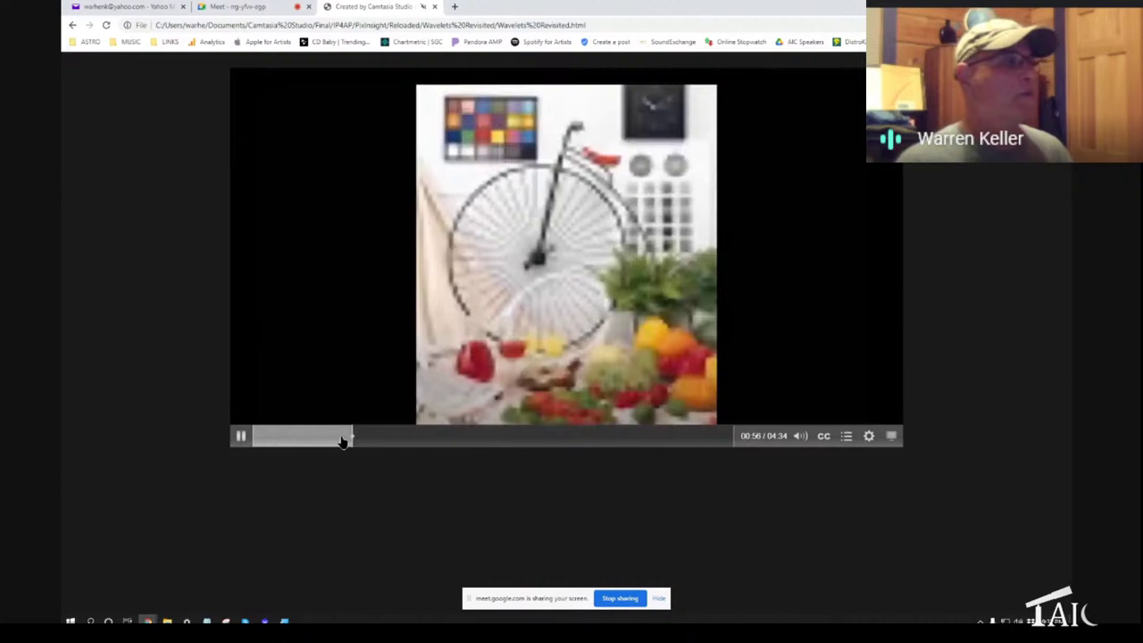
click(326, 438)
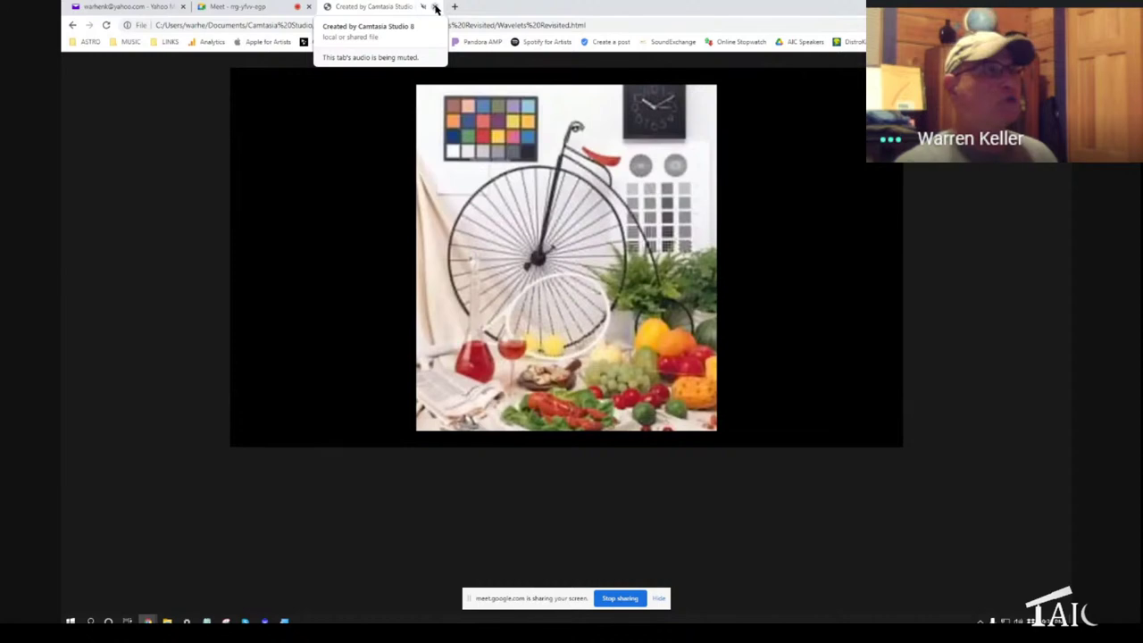
click(435, 7)
- Minimise the browser and restore the PixInsight window showing the Nonlinear galaxy image
key(super+d)
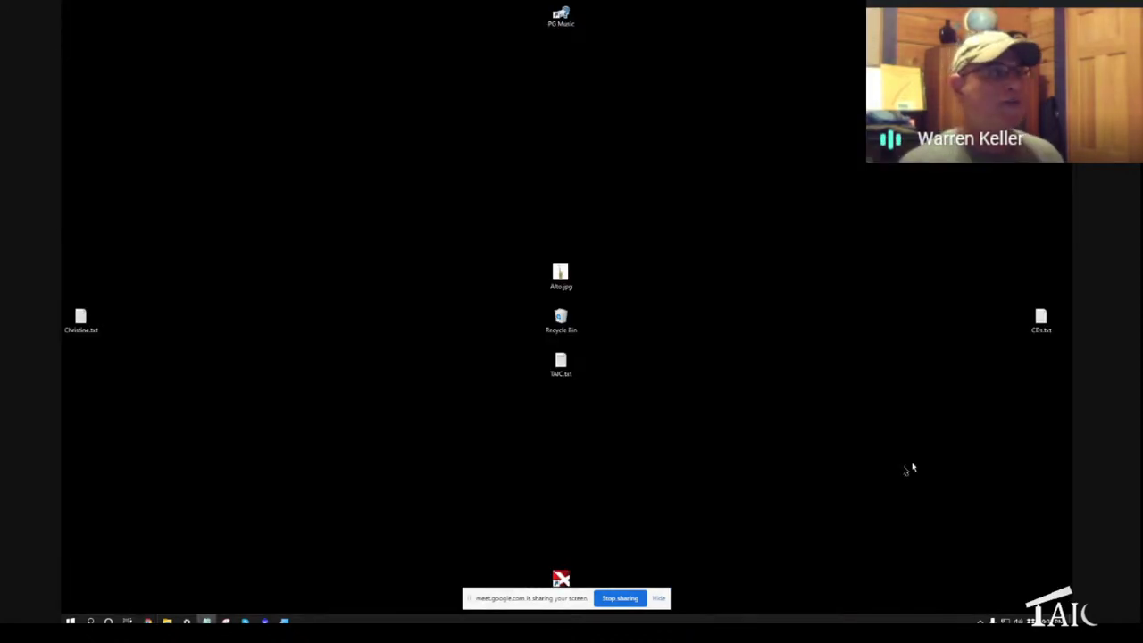
click(265, 620)
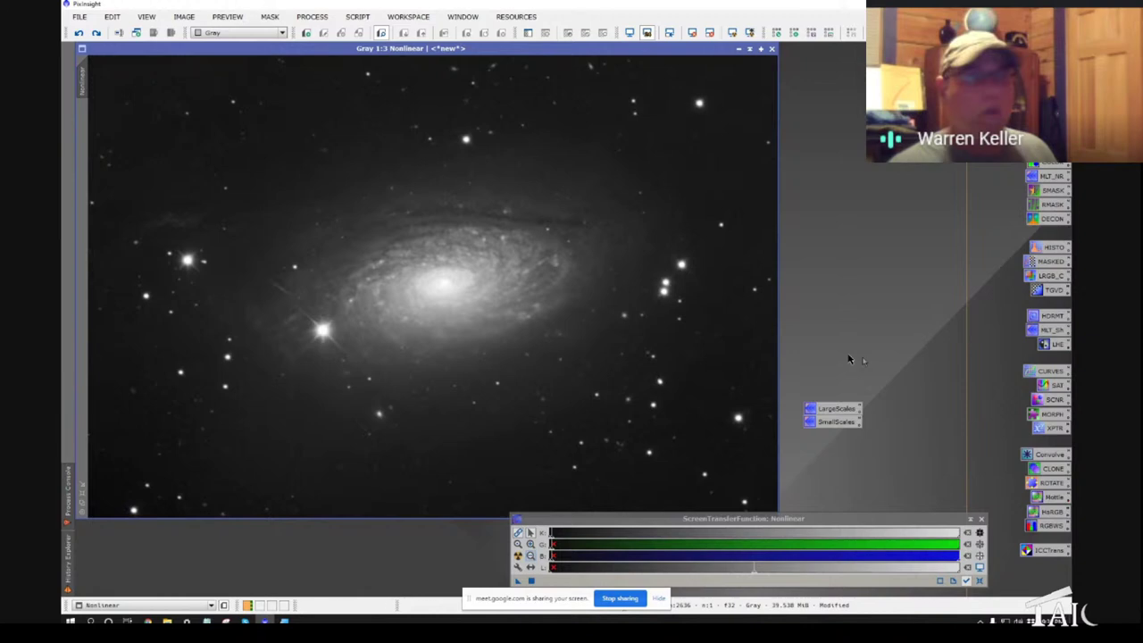
click(305, 19)
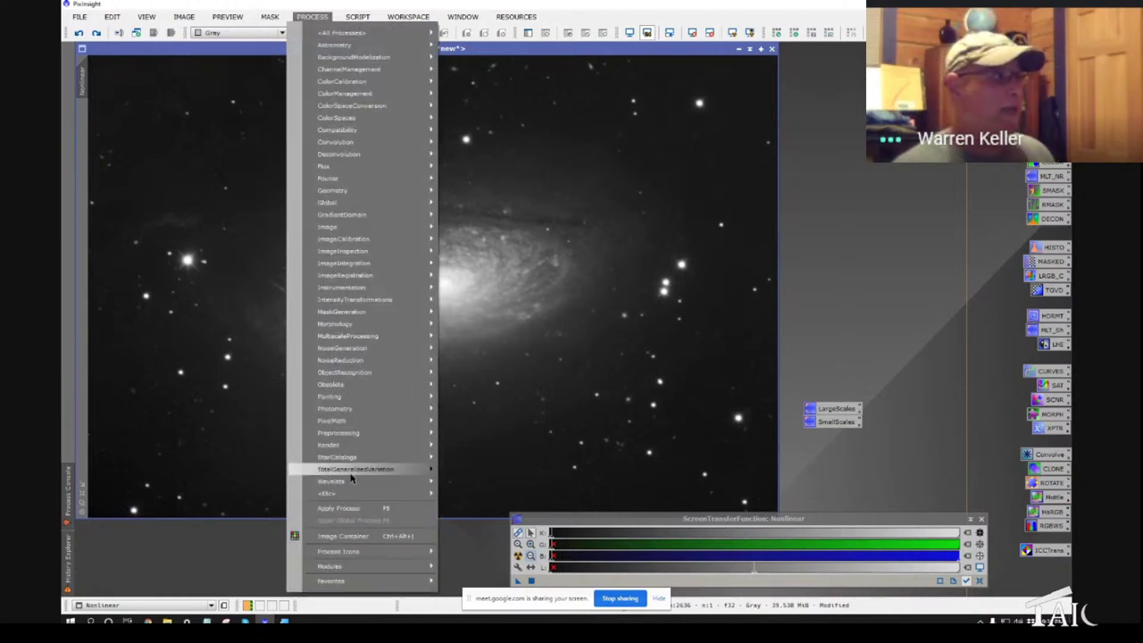
mouse_move(353, 488)
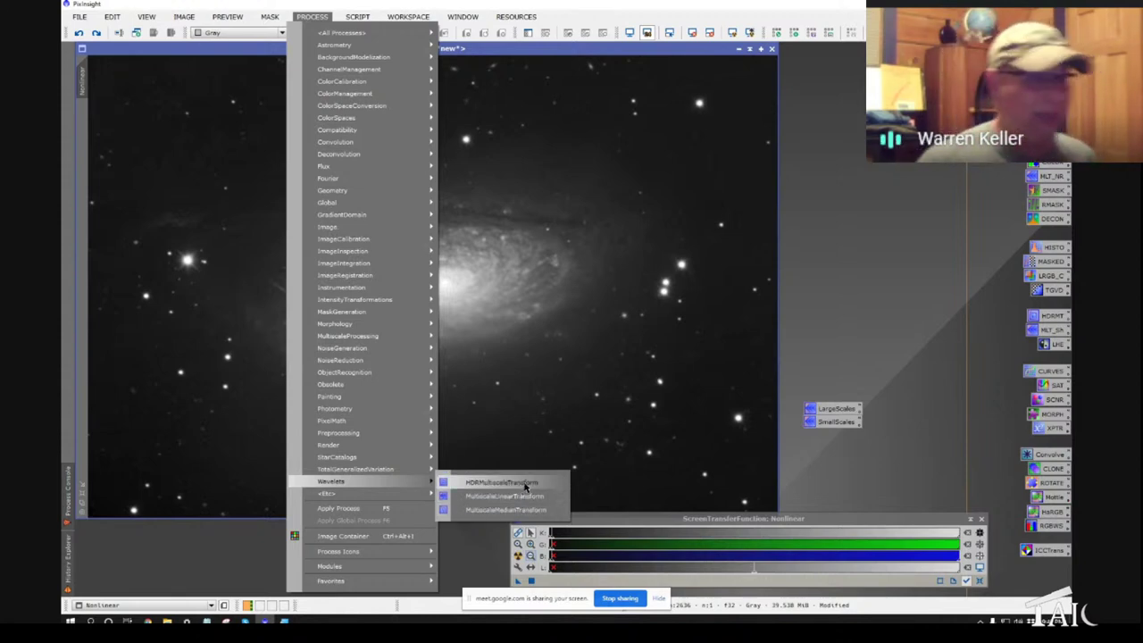
click(922, 341)
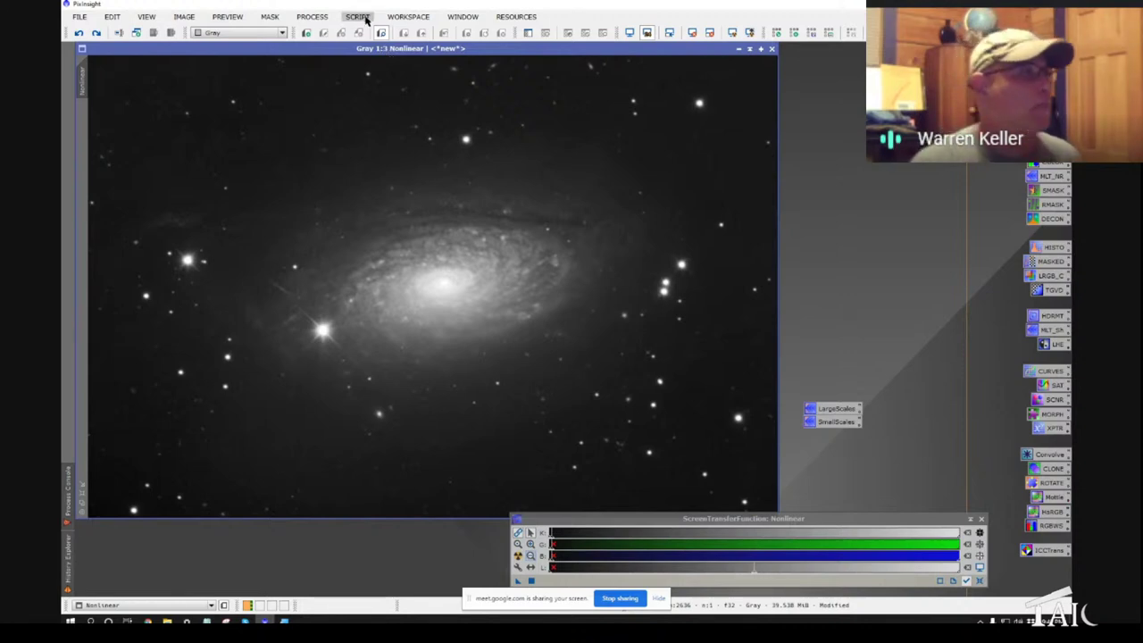
- Launch the ExtractWaveletLayers script from SCRIPT > Image Analysis for the Nonlinear image
click(364, 18)
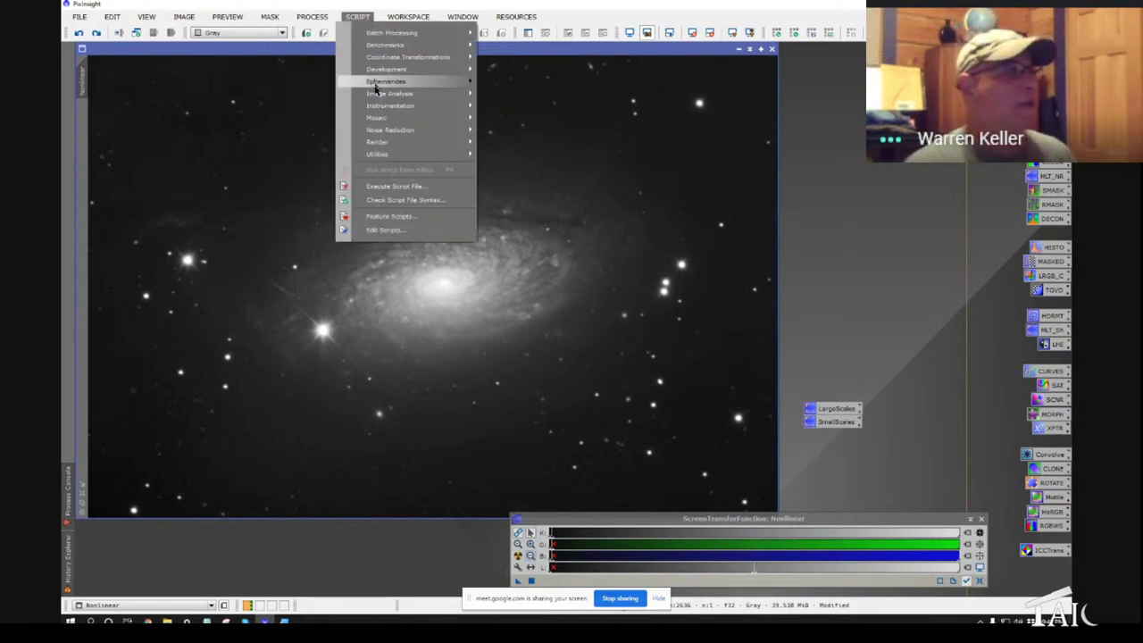
mouse_move(378, 95)
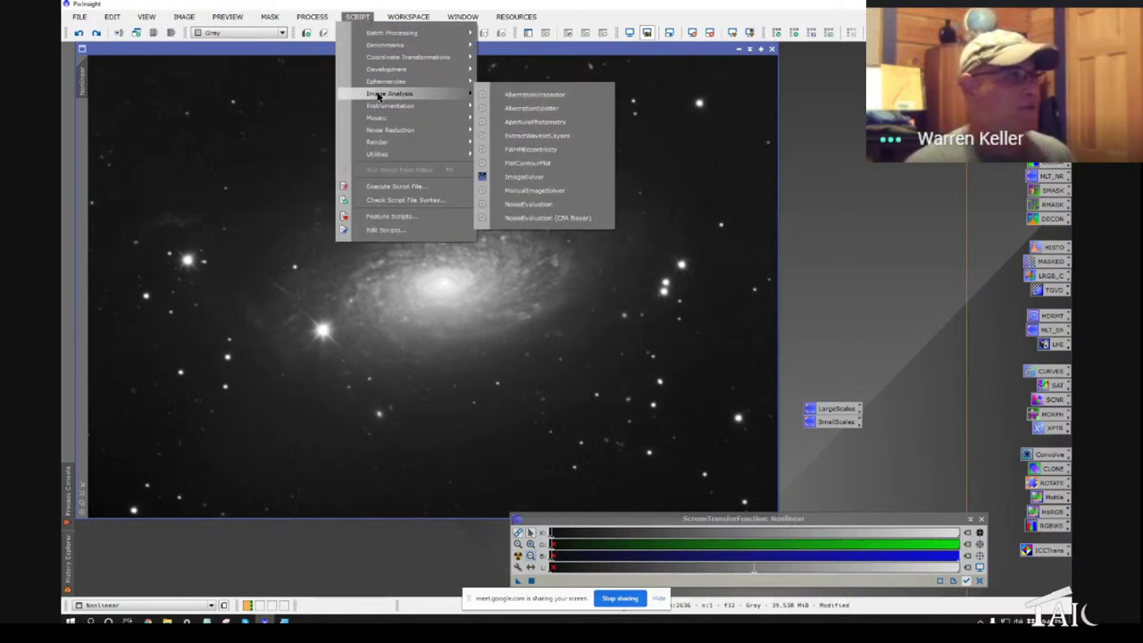
click(537, 136)
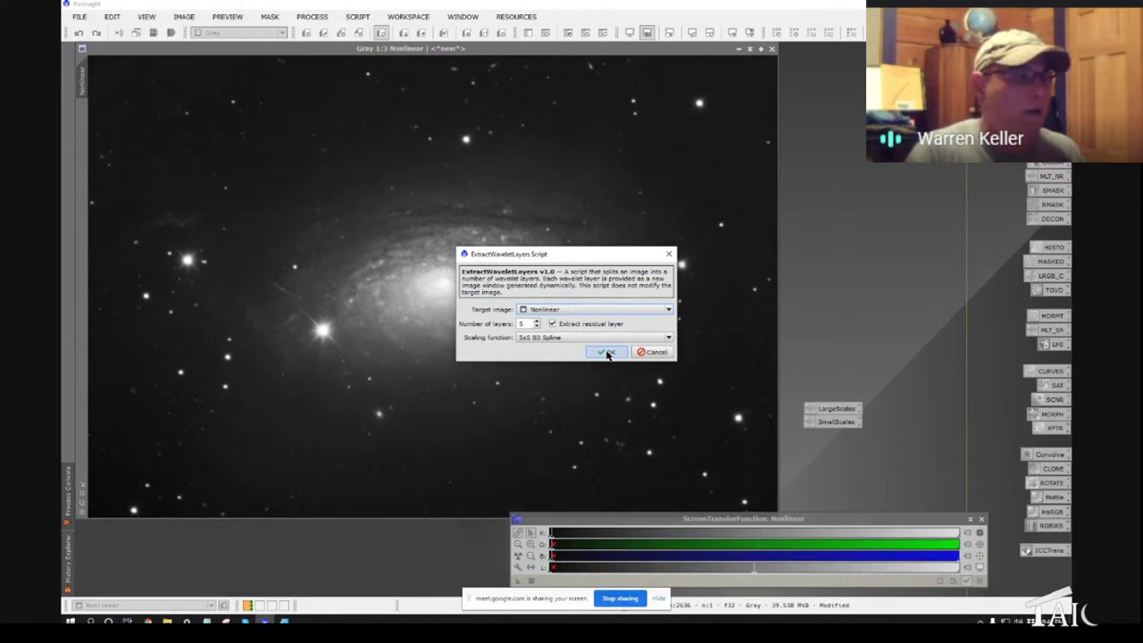
- Hide the screen-sharing notice and set ExtractWaveletLayers scaling to 3x3 Linear Interpolation
click(658, 599)
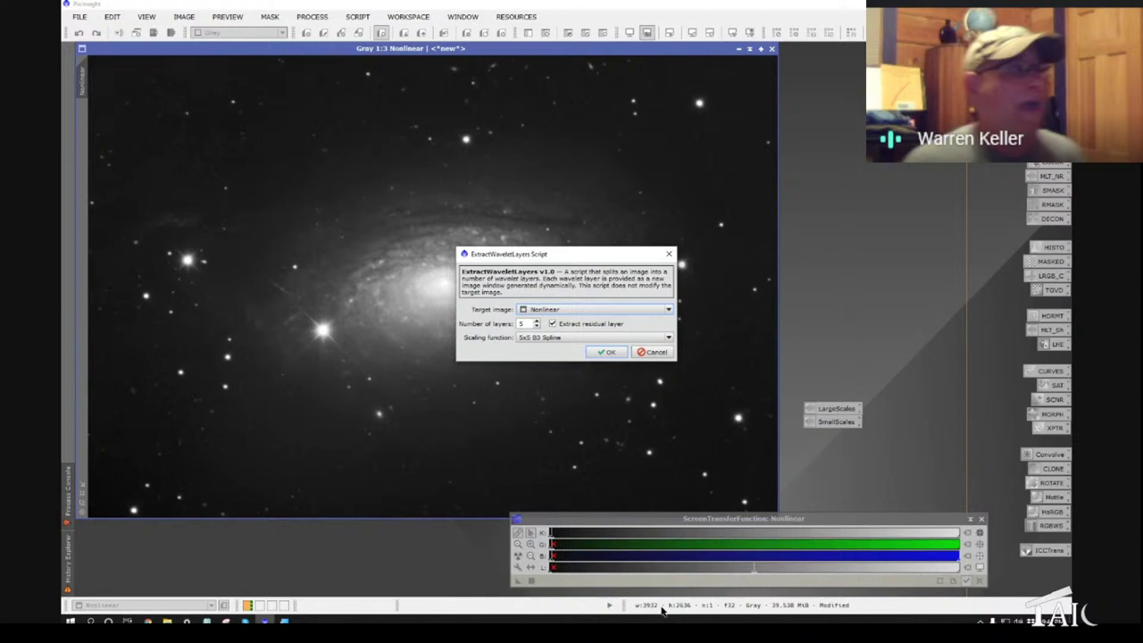
click(549, 337)
click(549, 338)
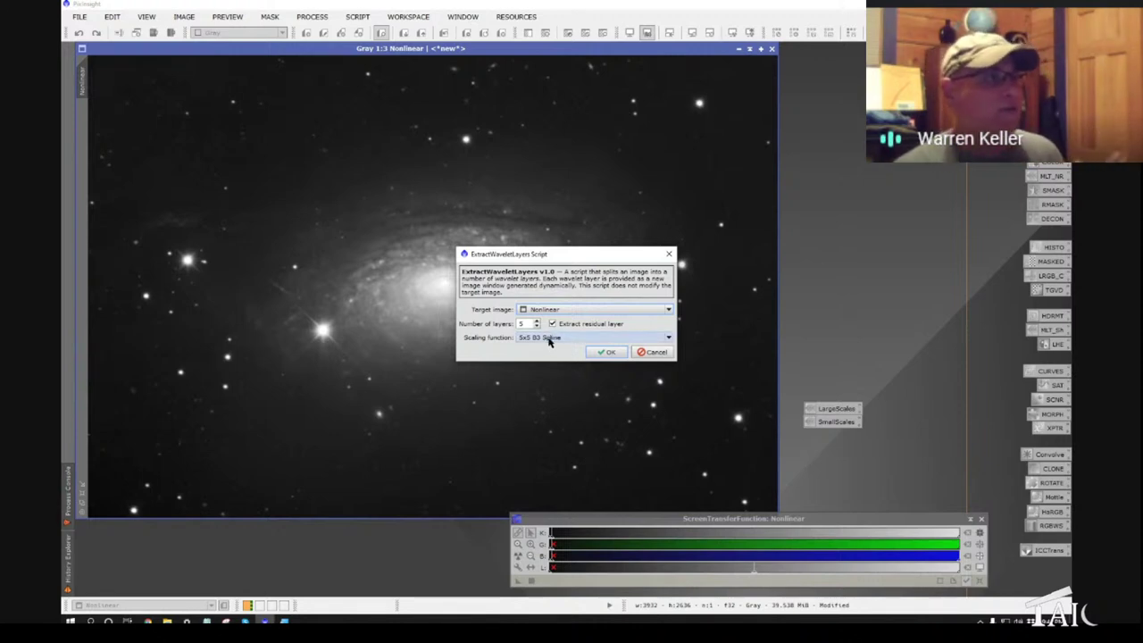
click(549, 339)
click(549, 344)
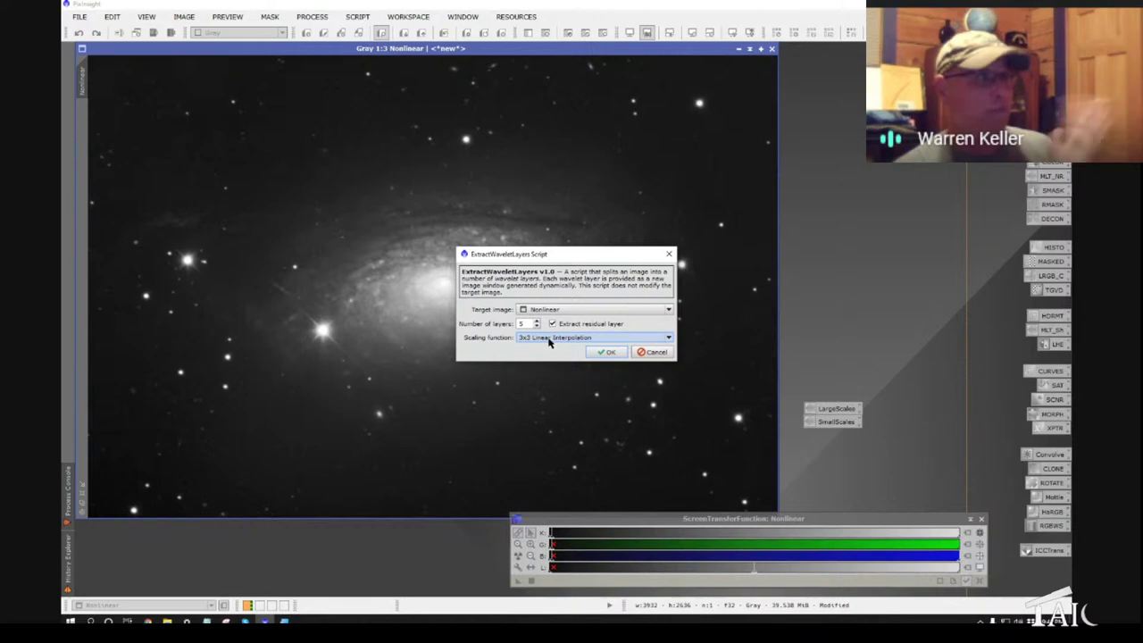
scroll(549, 343, down, 1)
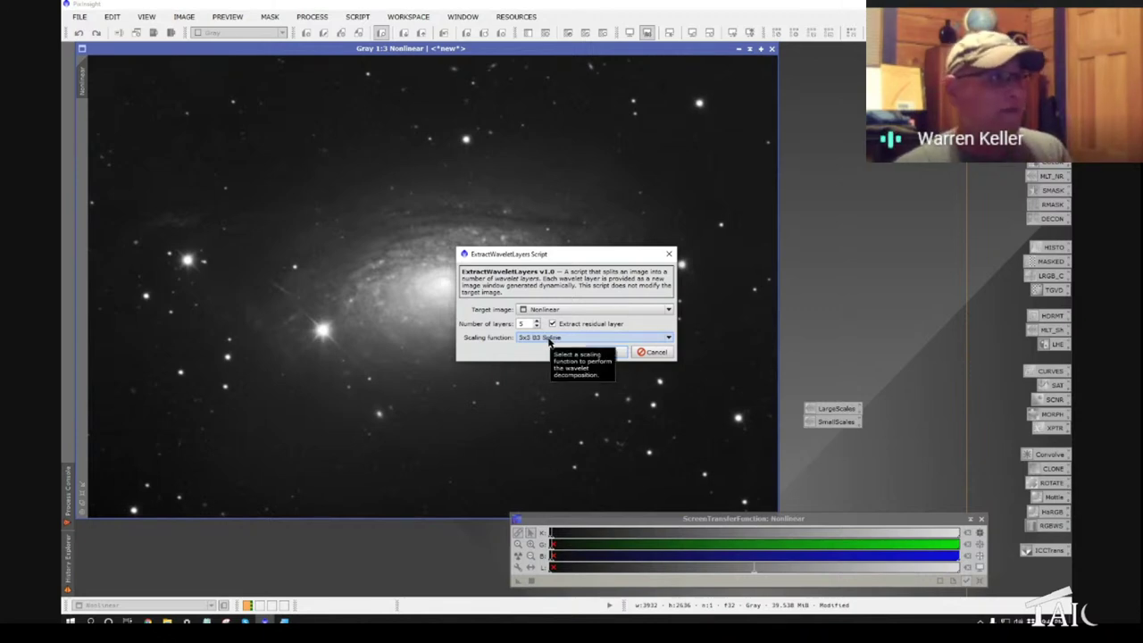
scroll(549, 342, up, 1)
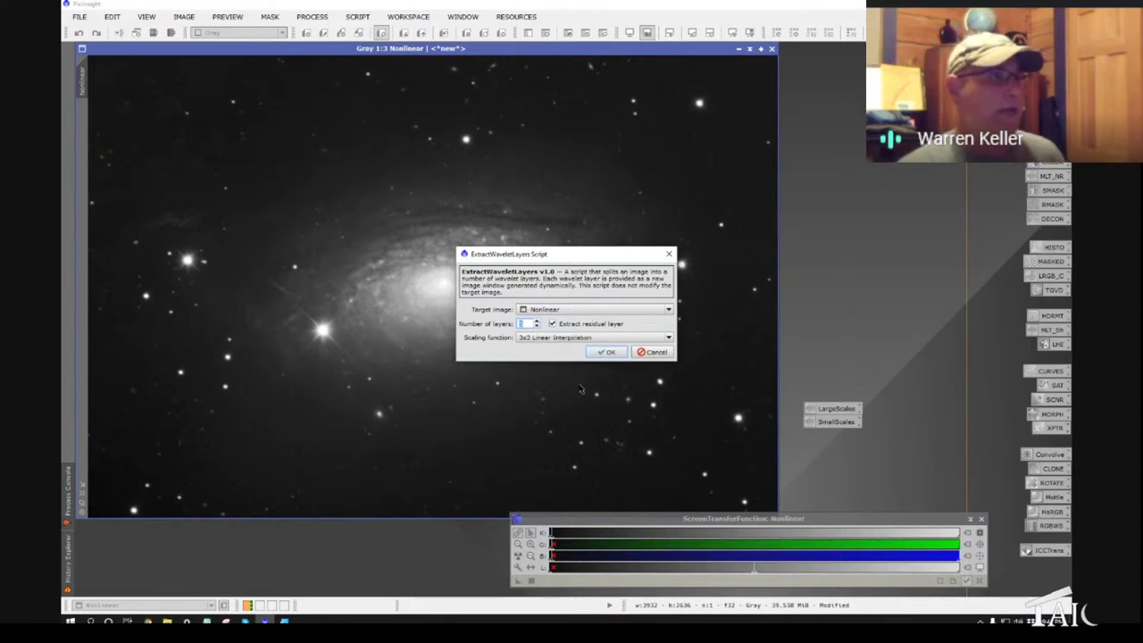
- Run the wavelet extraction and drag the residual galaxy image over the Nonlinear window
click(604, 353)
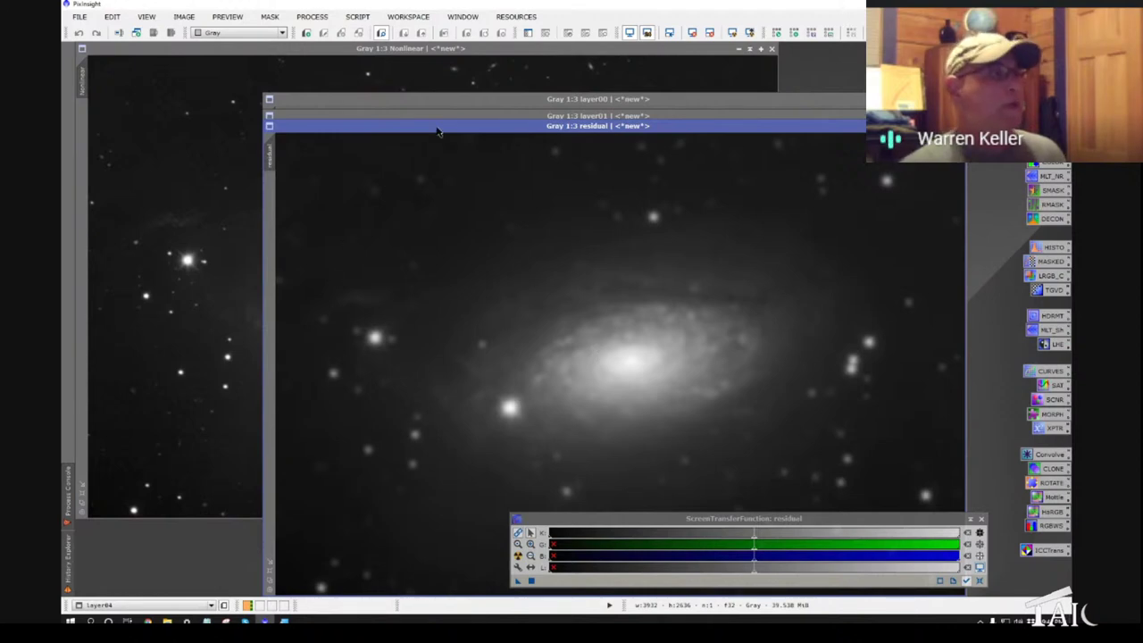
drag(436, 127, 260, 58)
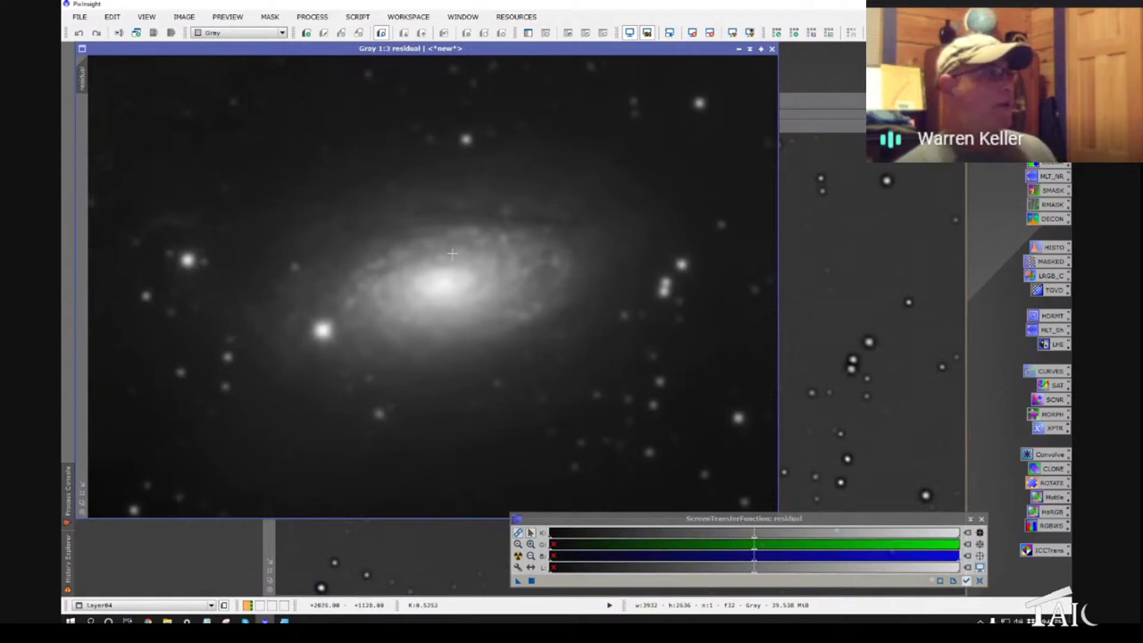
mouse_move(85, 70)
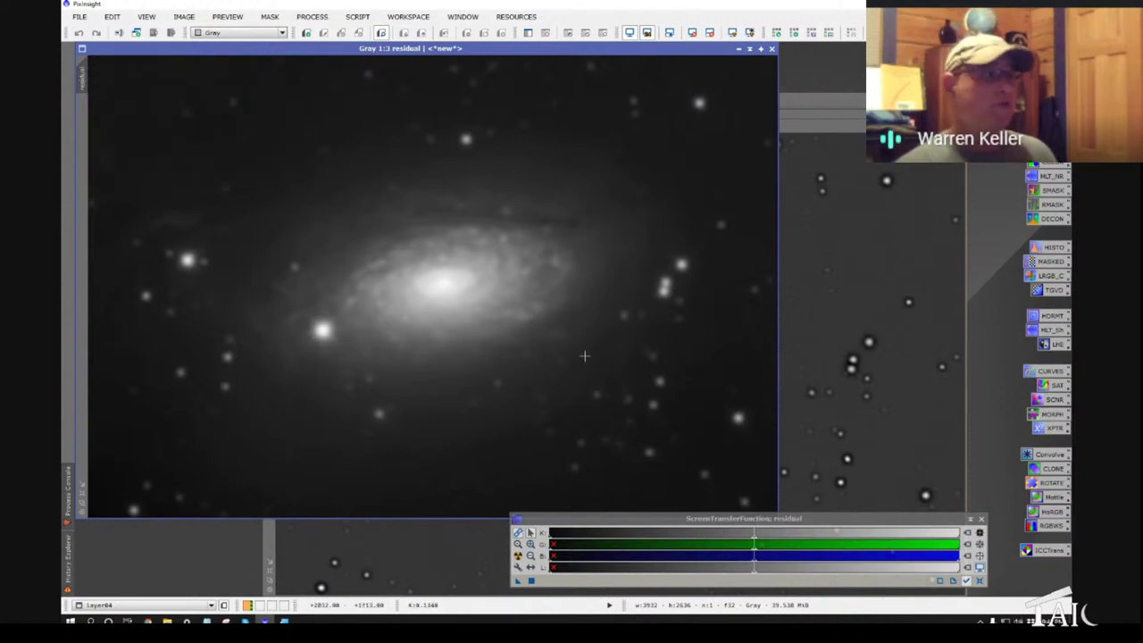
- Close the residual image and zoom in and out to inspect layer04
click(772, 49)
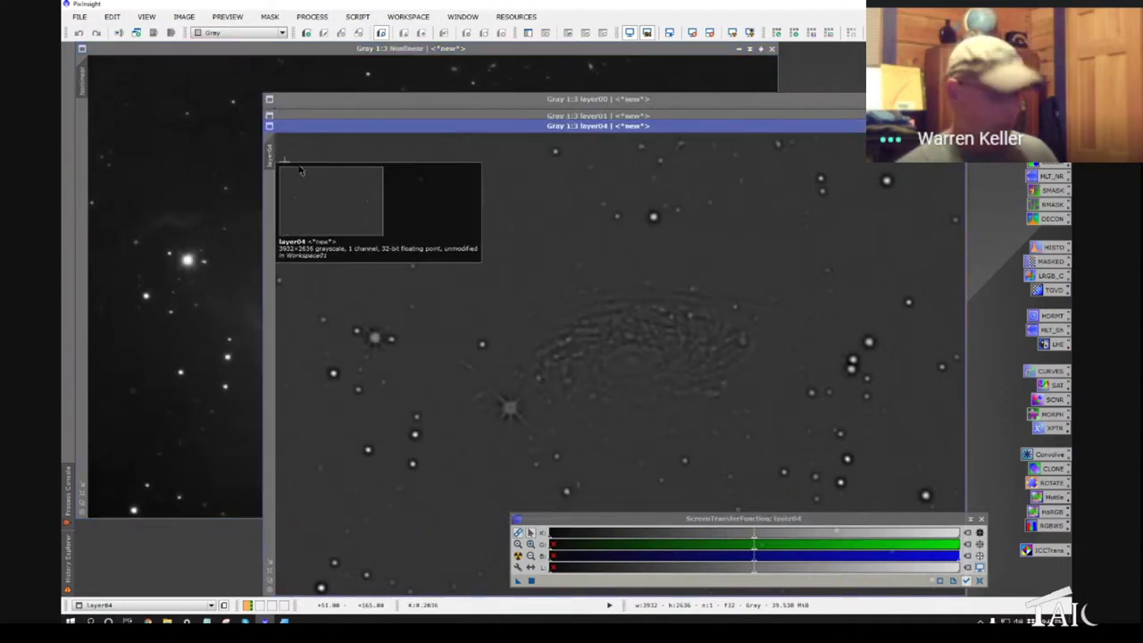
scroll(571, 341, up, 2)
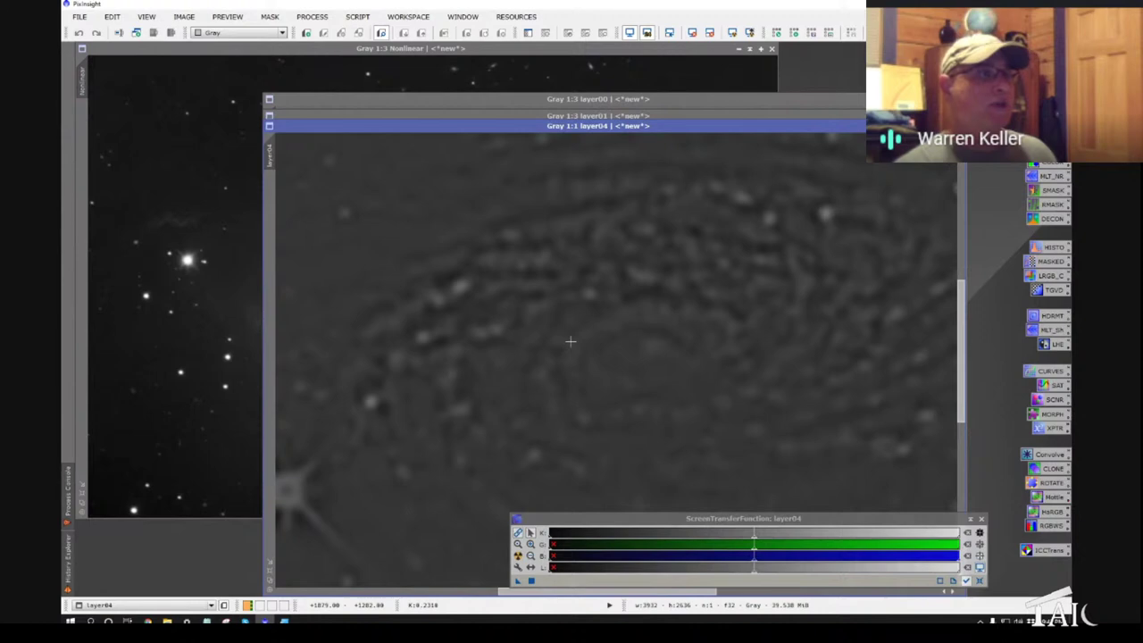
scroll(523, 343, down, 2)
scroll(486, 330, up, 3)
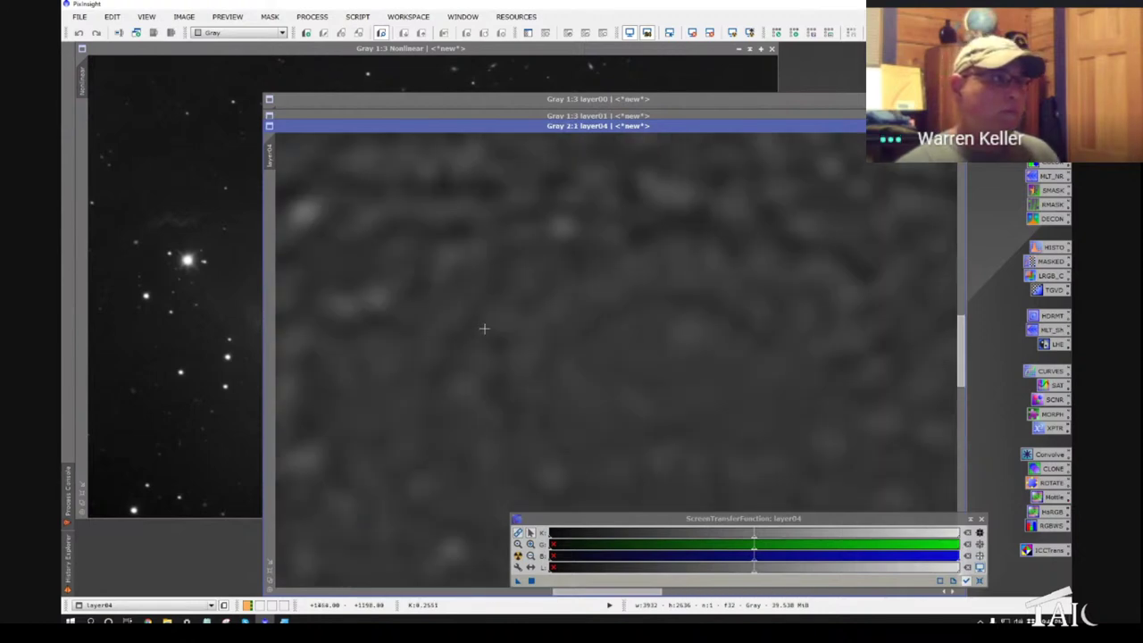
scroll(439, 296, down, 2)
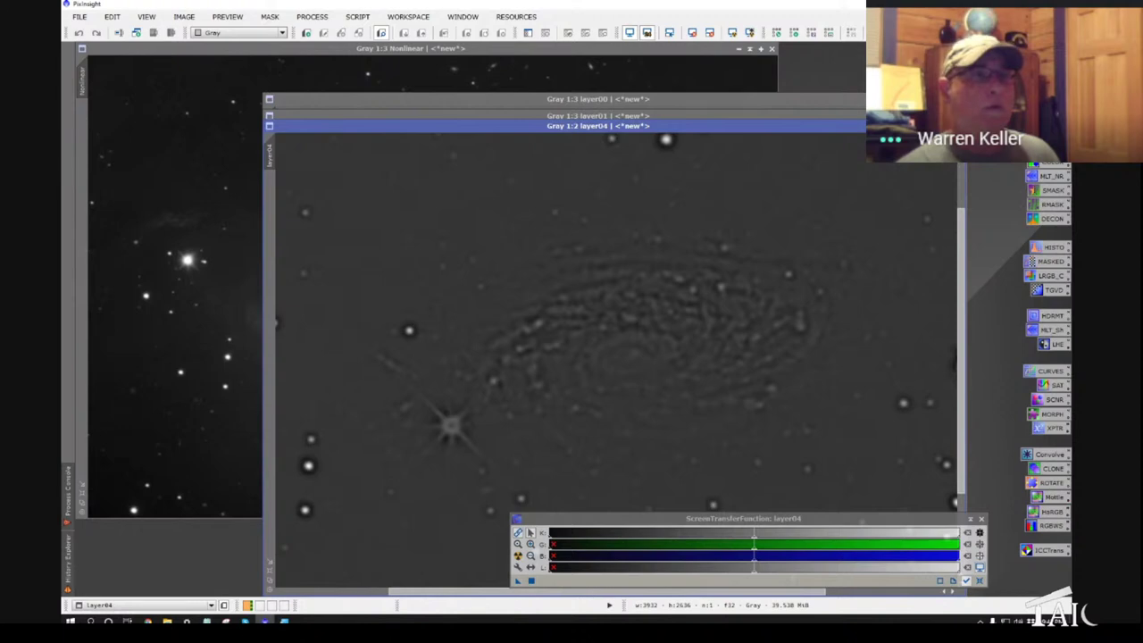
- Bring layer03 to the front and zoom in and out to inspect it
click(955, 126)
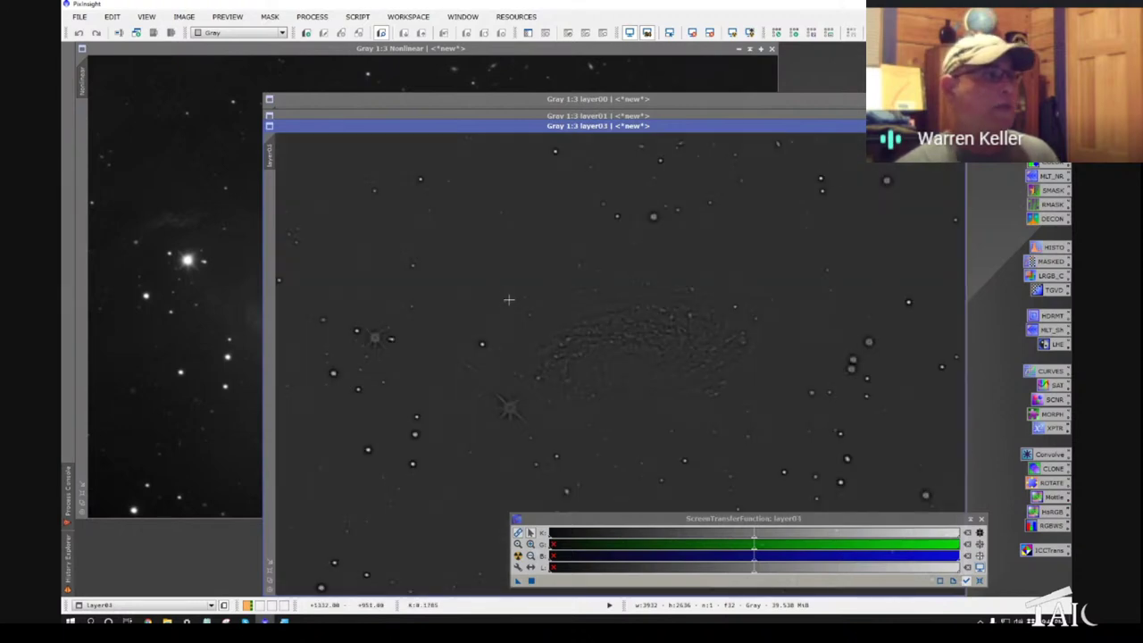
scroll(510, 299, up, 1)
scroll(624, 321, up, 1)
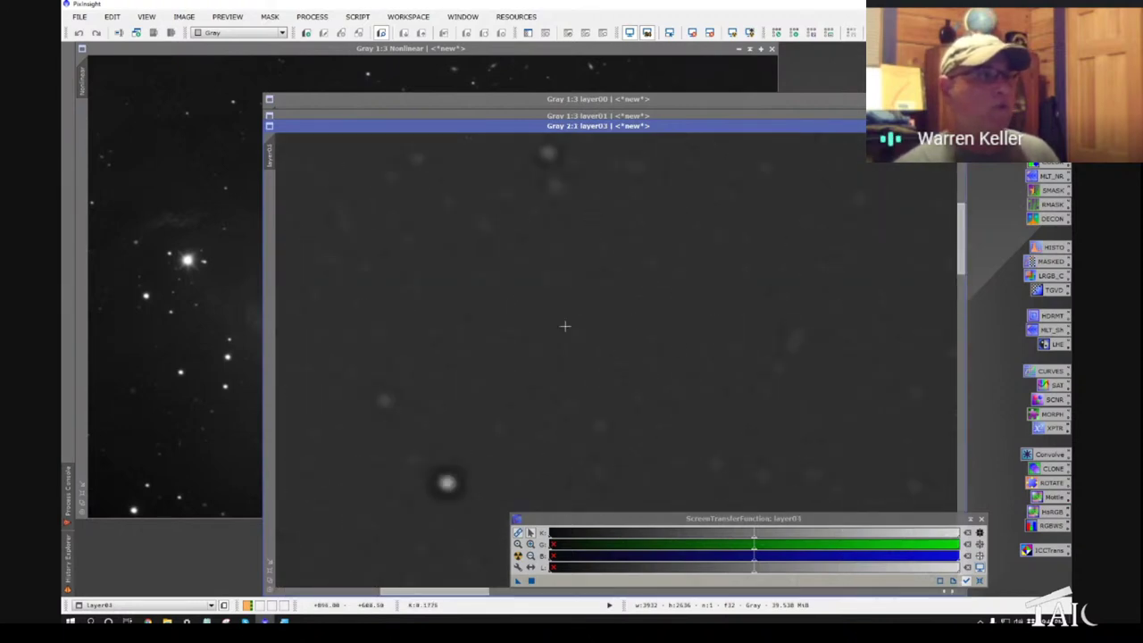
scroll(580, 335, down, 3)
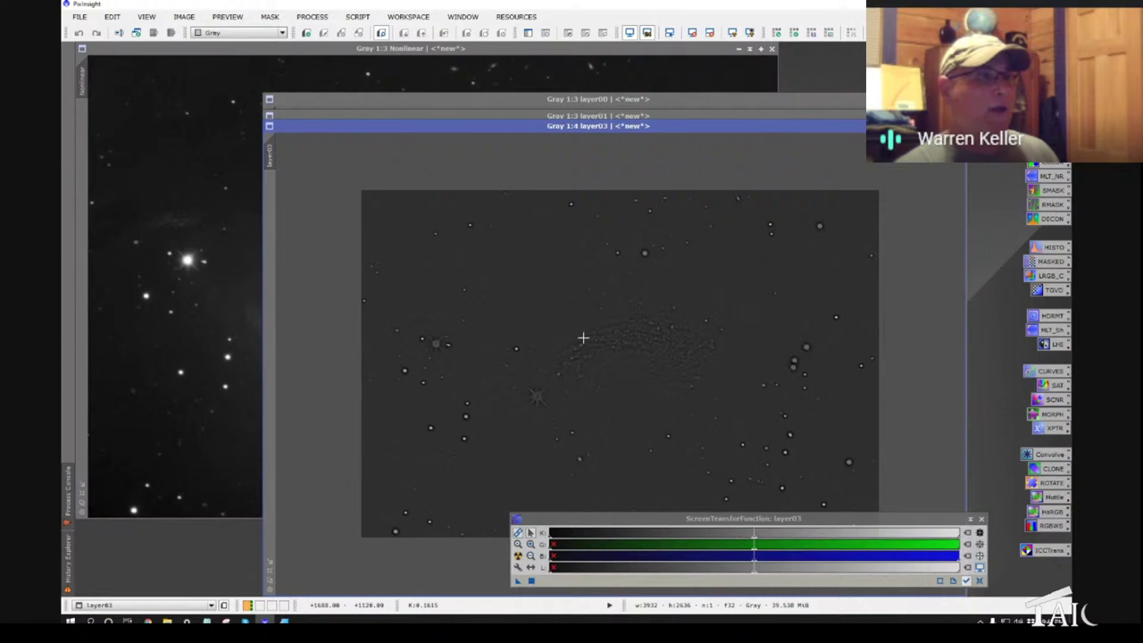
scroll(589, 341, up, 1)
scroll(646, 355, up, 1)
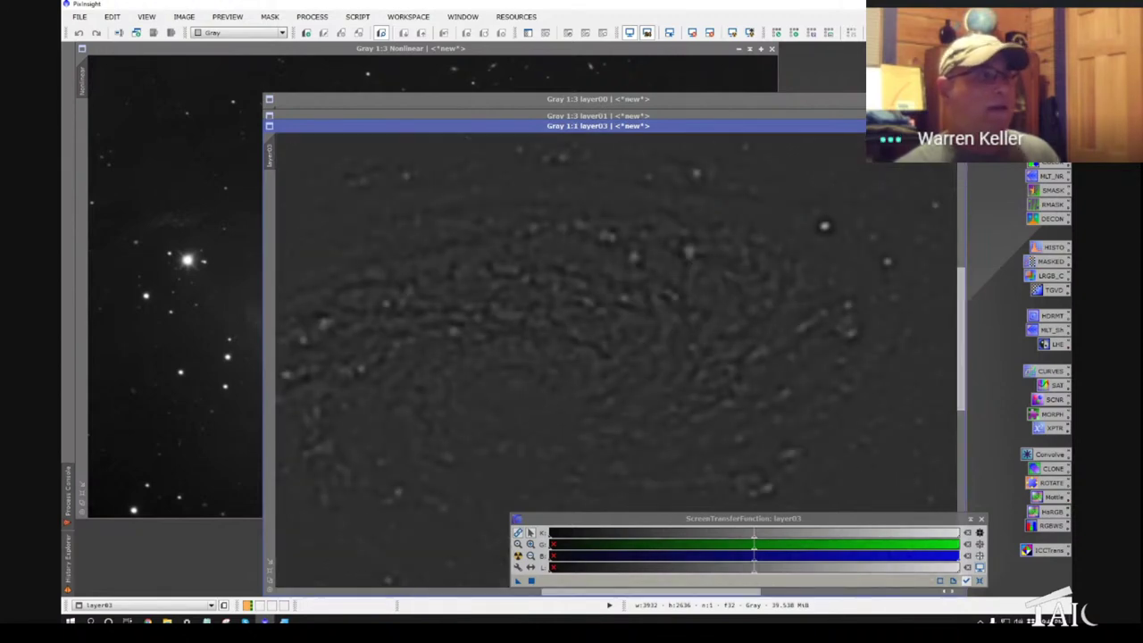
scroll(604, 347, down, 1)
scroll(604, 348, up, 1)
scroll(604, 399, up, 1)
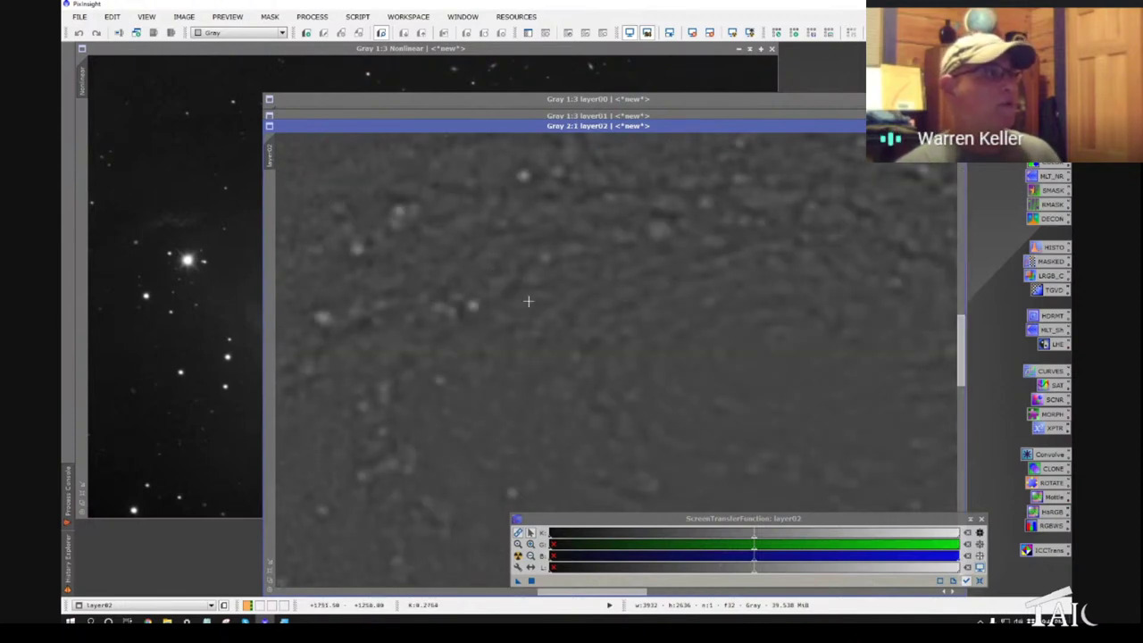
scroll(527, 301, down, 2)
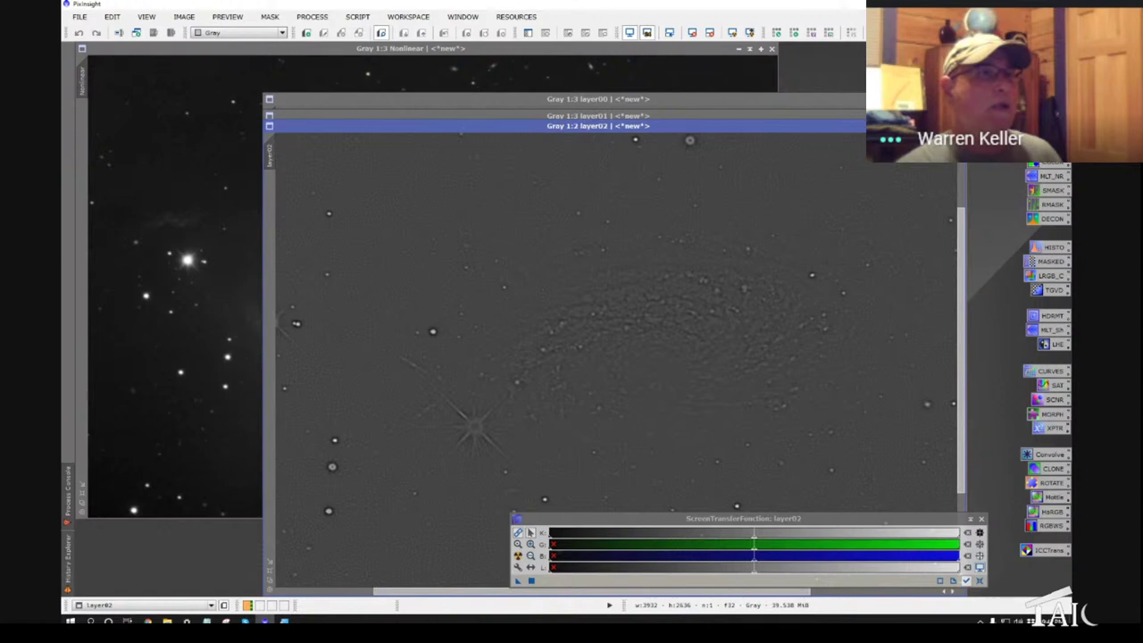
- Bring layer01 and then layer00 forward, zooming in and out on each
click(597, 115)
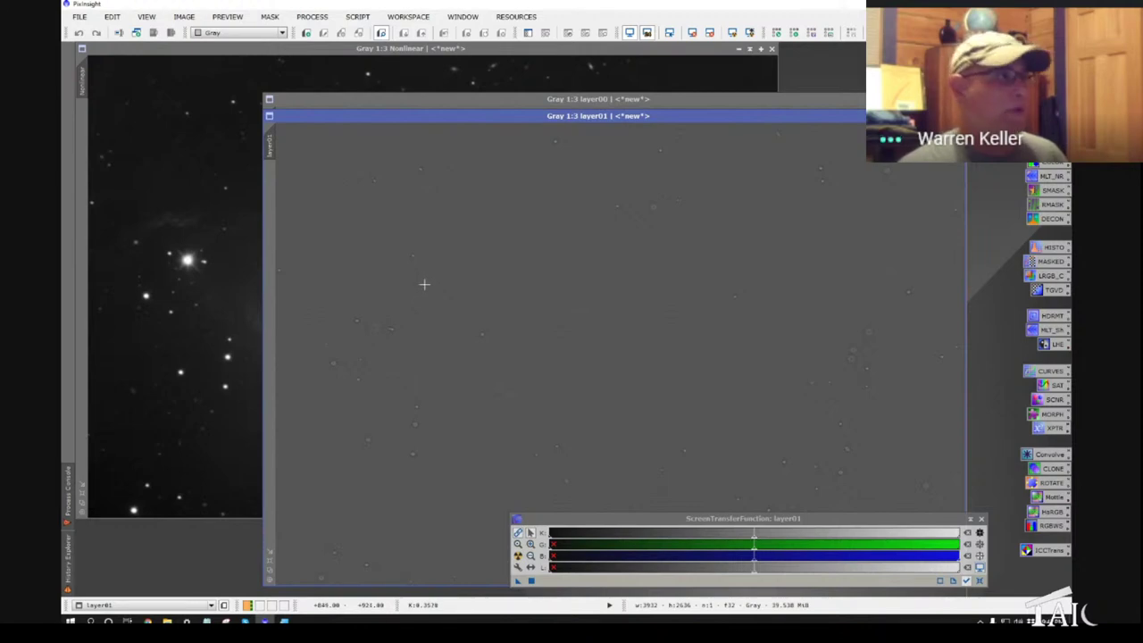
scroll(535, 336, up, 3)
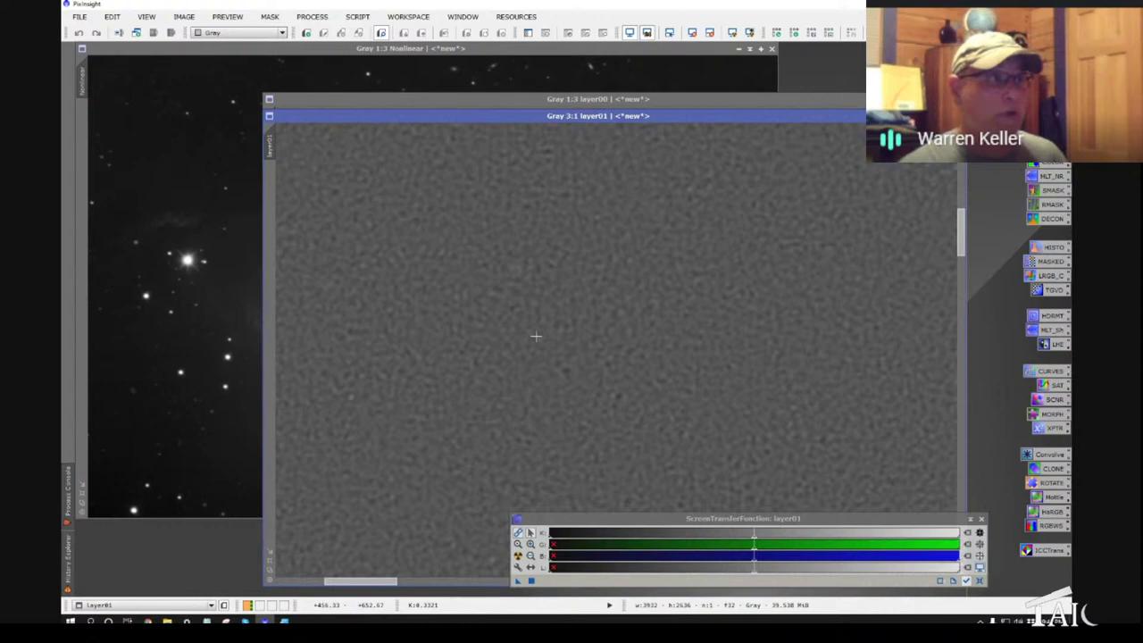
scroll(536, 336, up, 1)
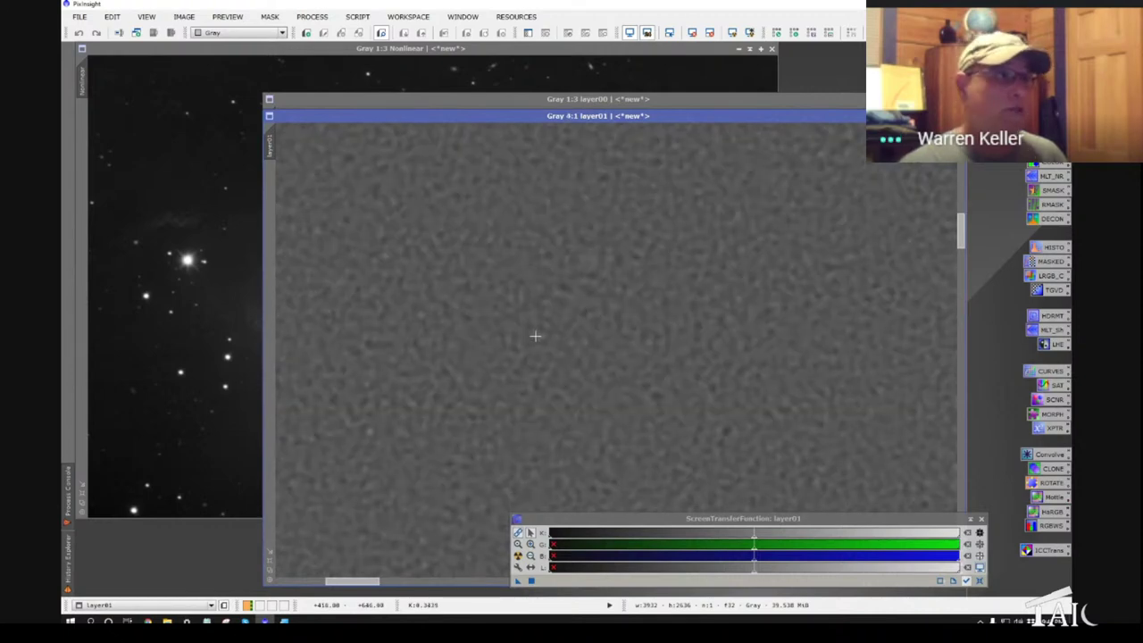
scroll(536, 335, down, 5)
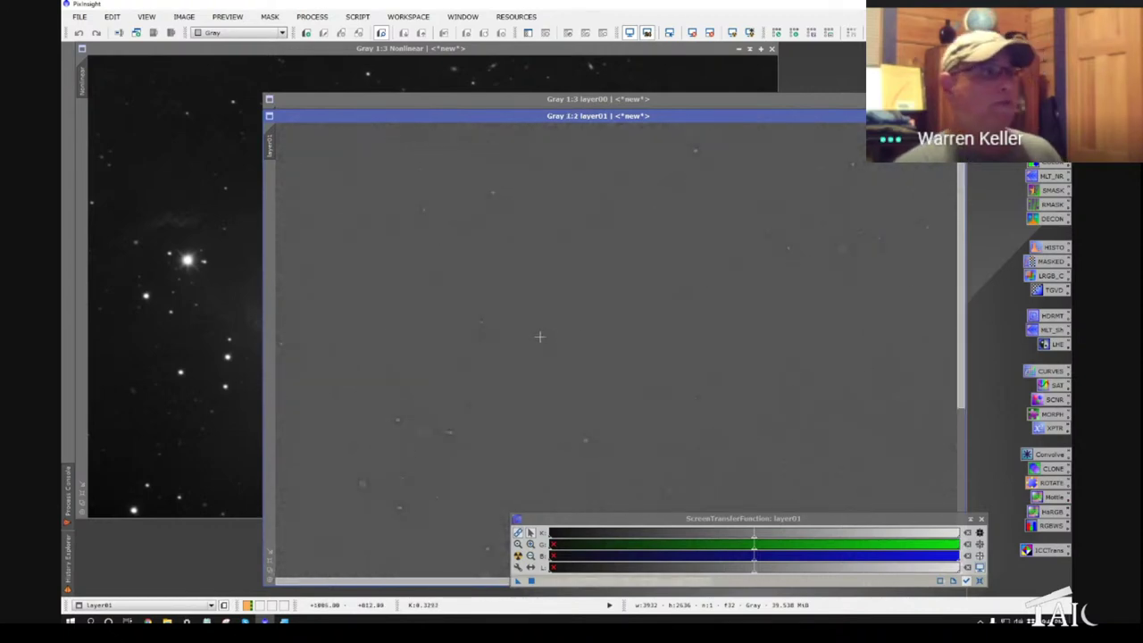
scroll(653, 331, up, 3)
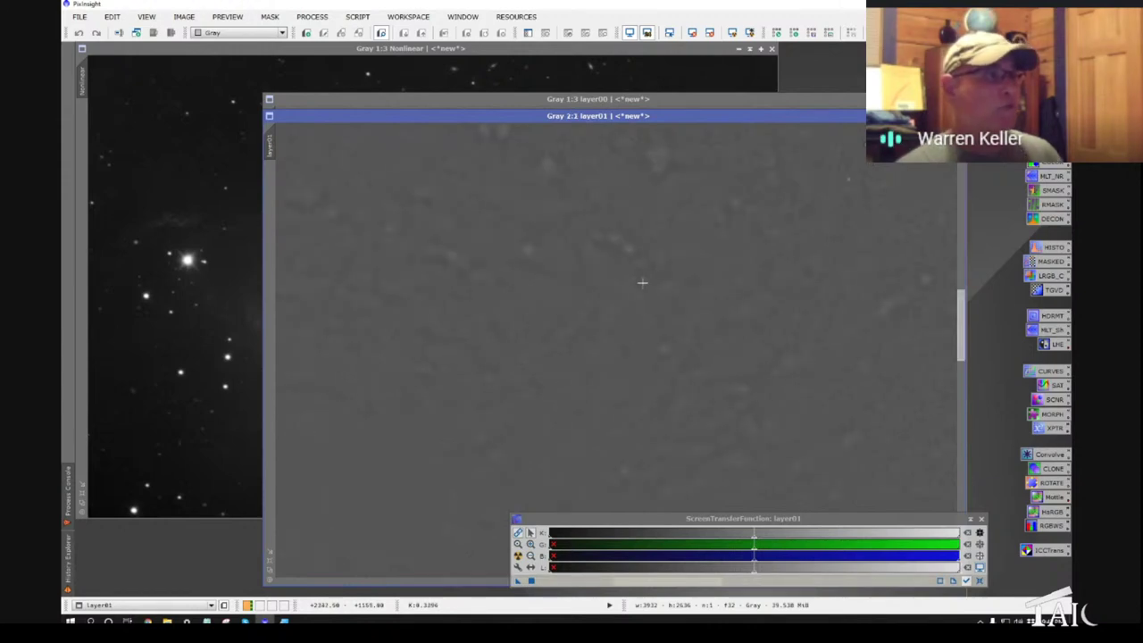
click(545, 99)
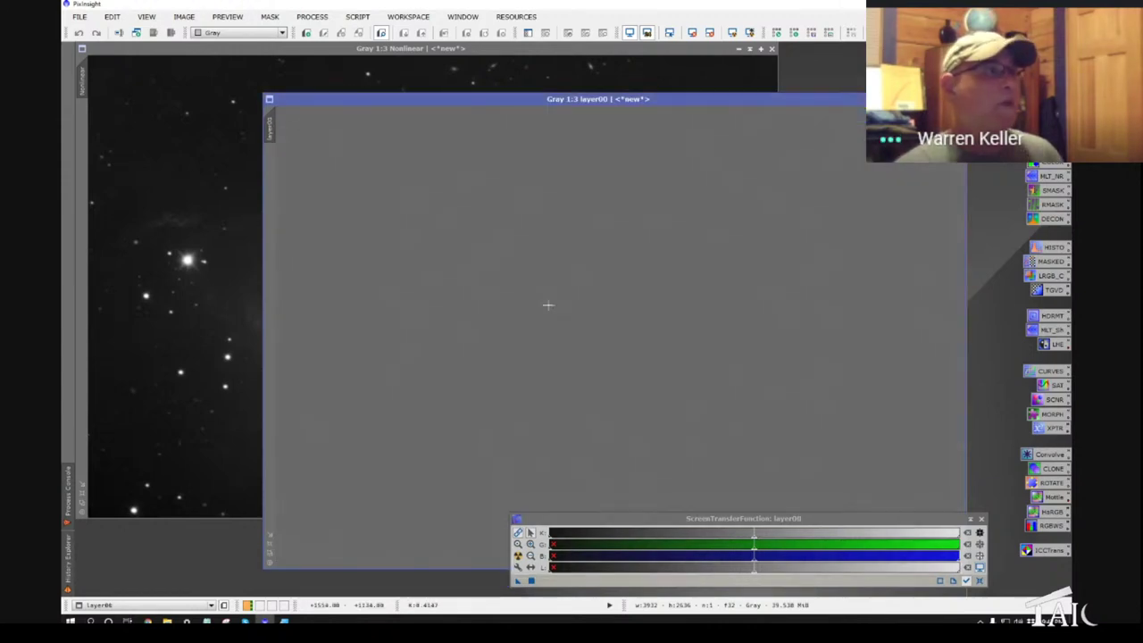
scroll(542, 306, up, 4)
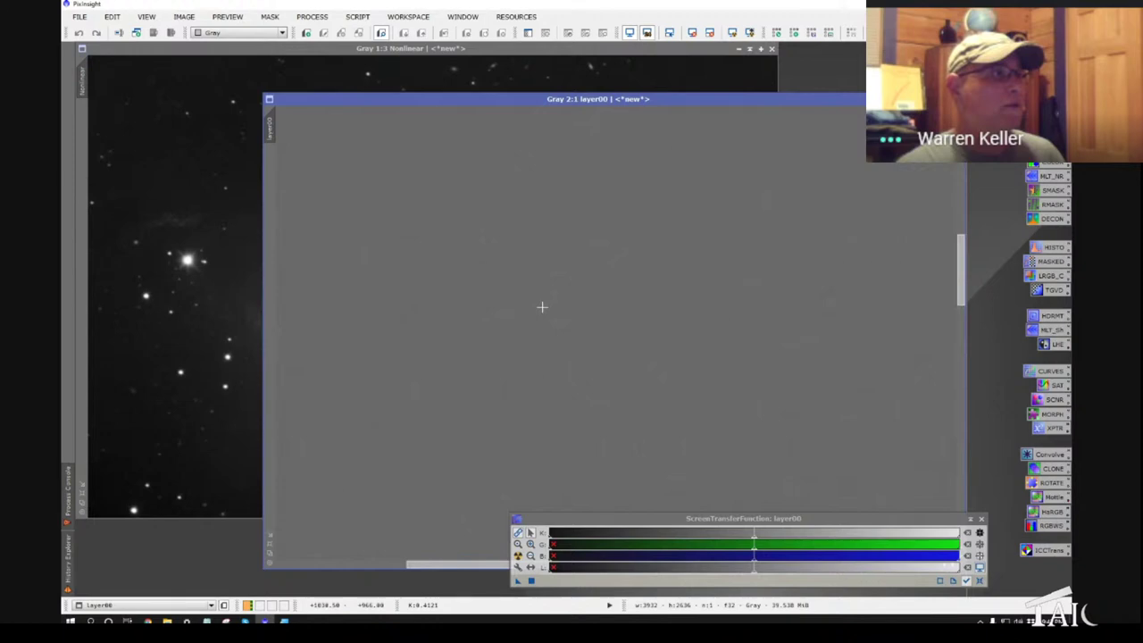
scroll(542, 306, up, 1)
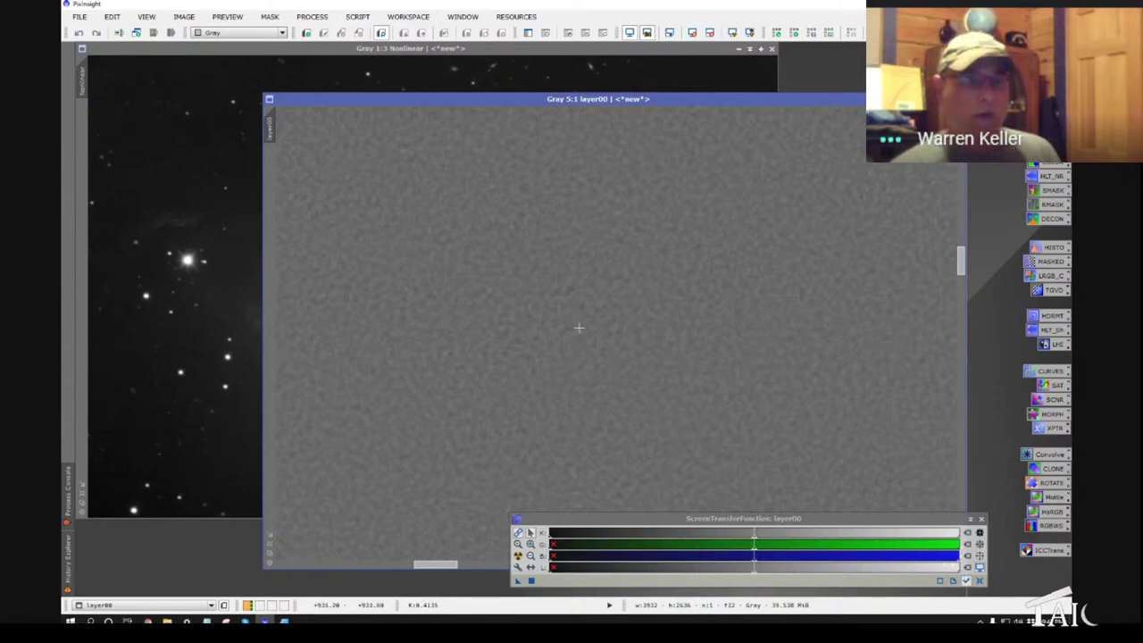
scroll(579, 328, down, 8)
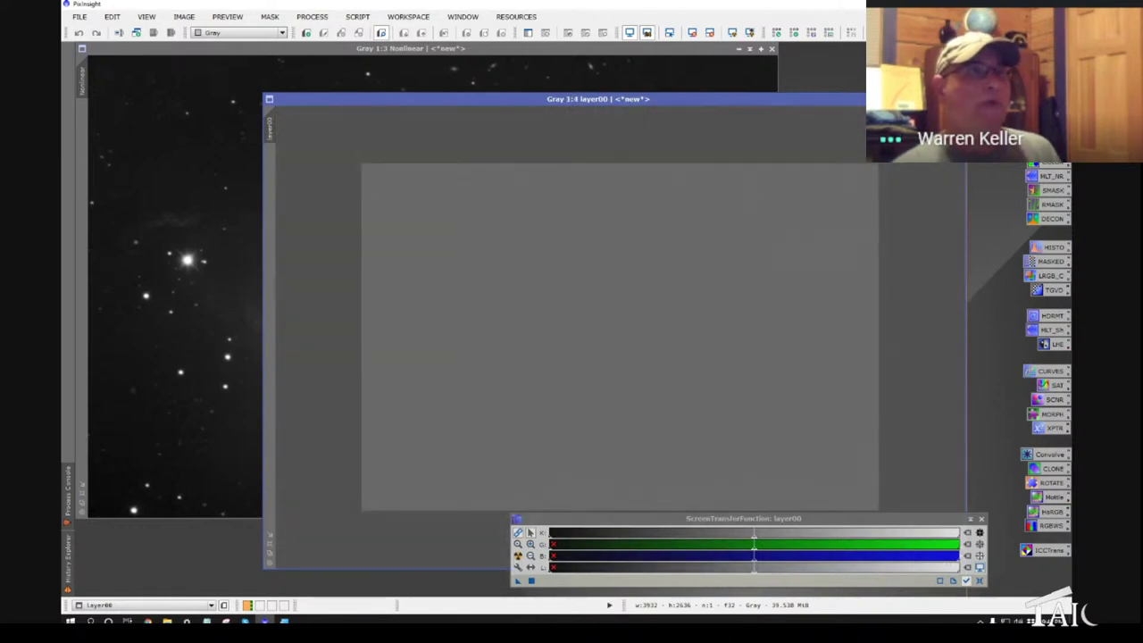
- Close the layer00 window with Ctrl+W so the Nonlinear image shows again
key(ctrl+w)
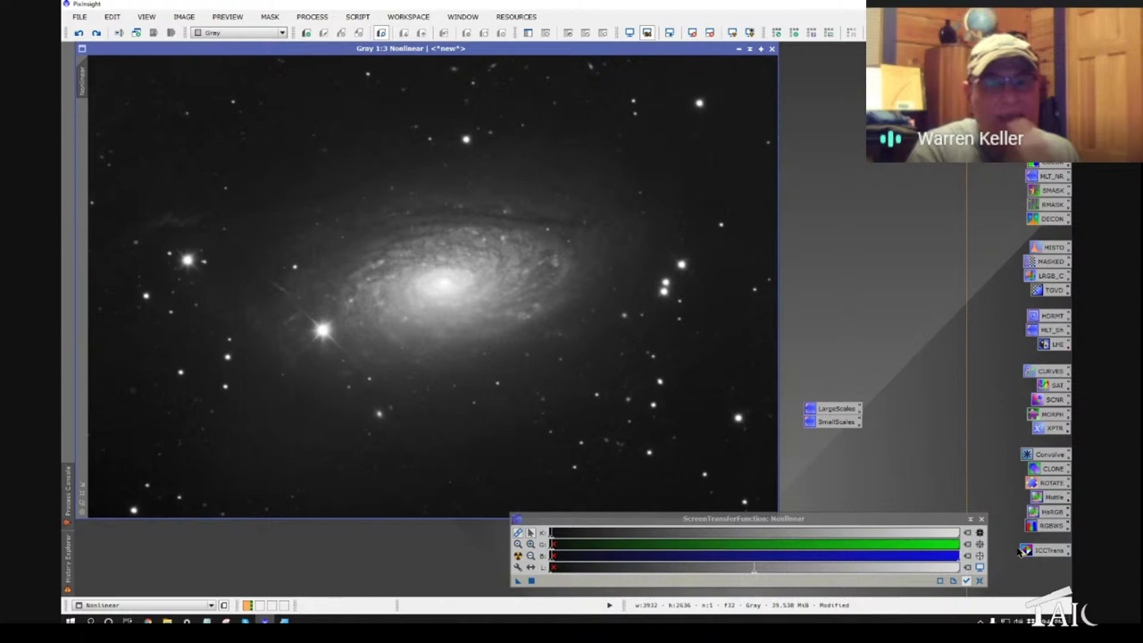
- Open SubframeSelector from PROCESS > ImageInspection
click(311, 17)
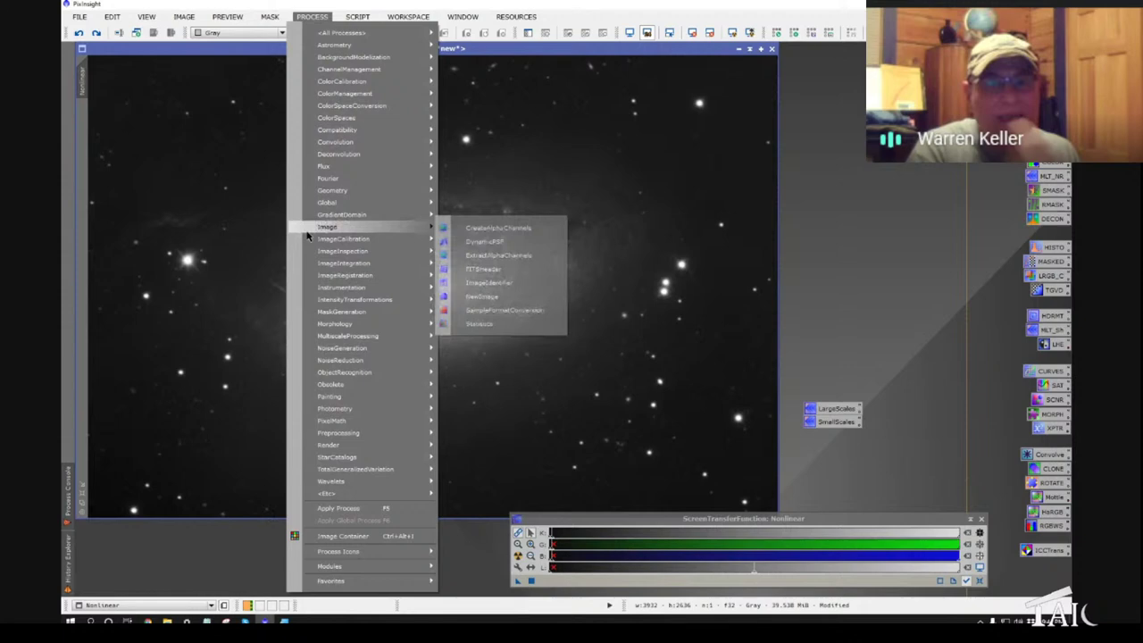
mouse_move(327, 253)
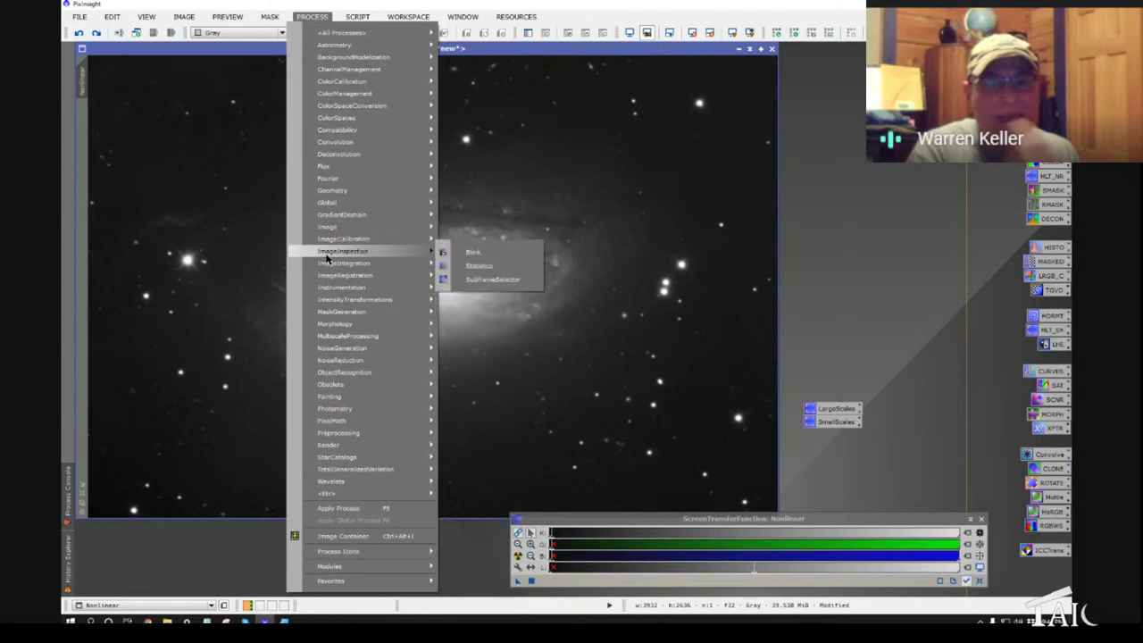
click(464, 281)
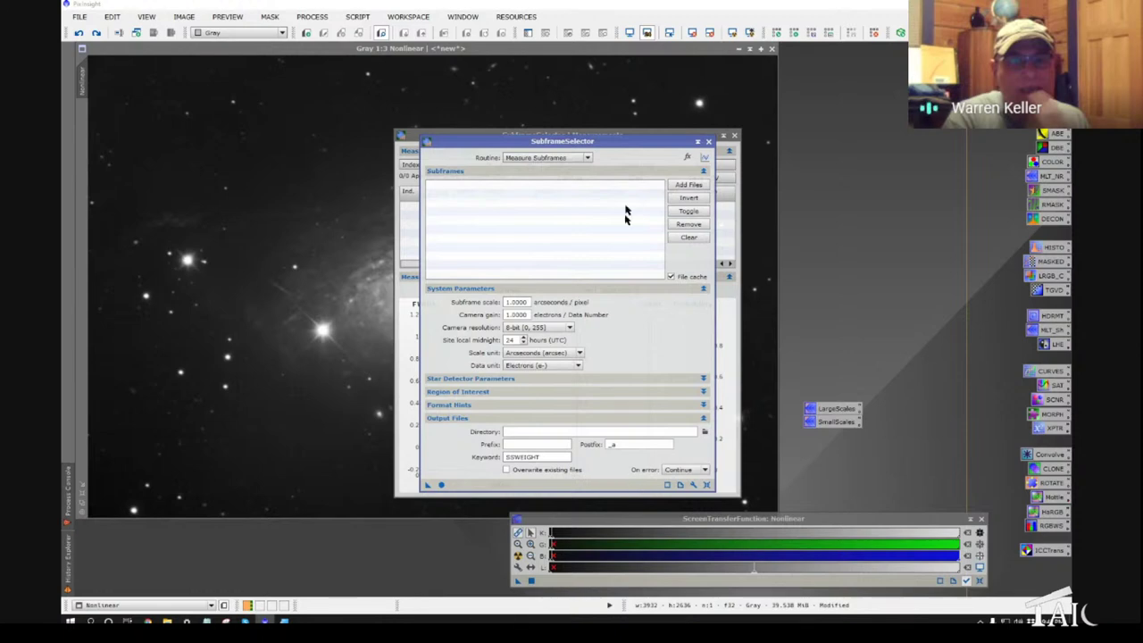
- Close SubframeSelector, then launch and close the BatchStatistics script
click(706, 143)
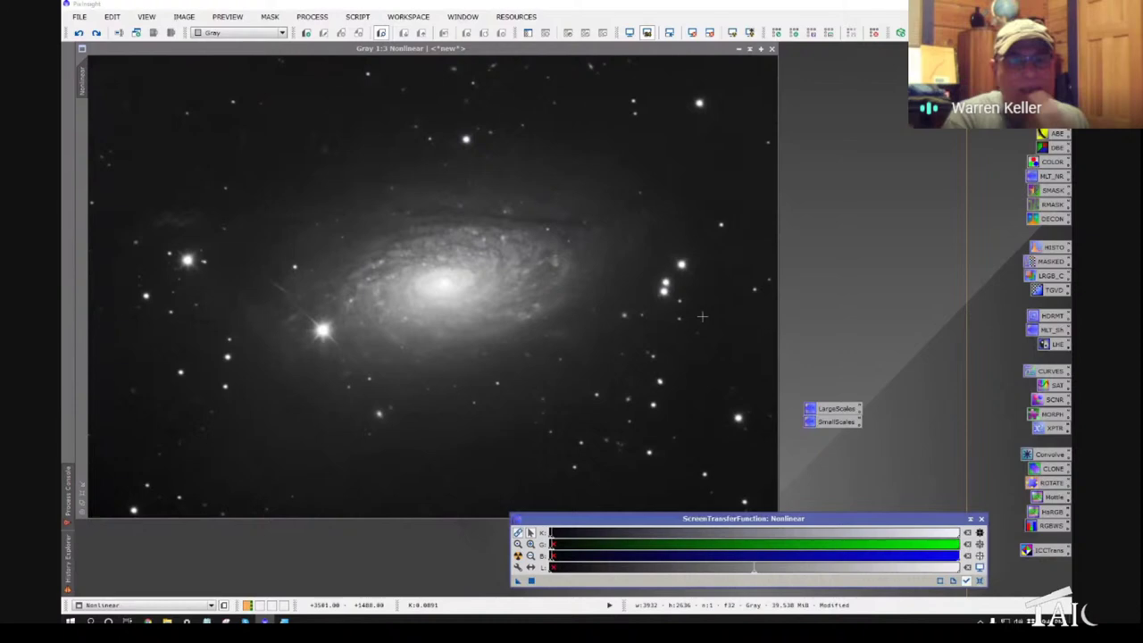
click(357, 17)
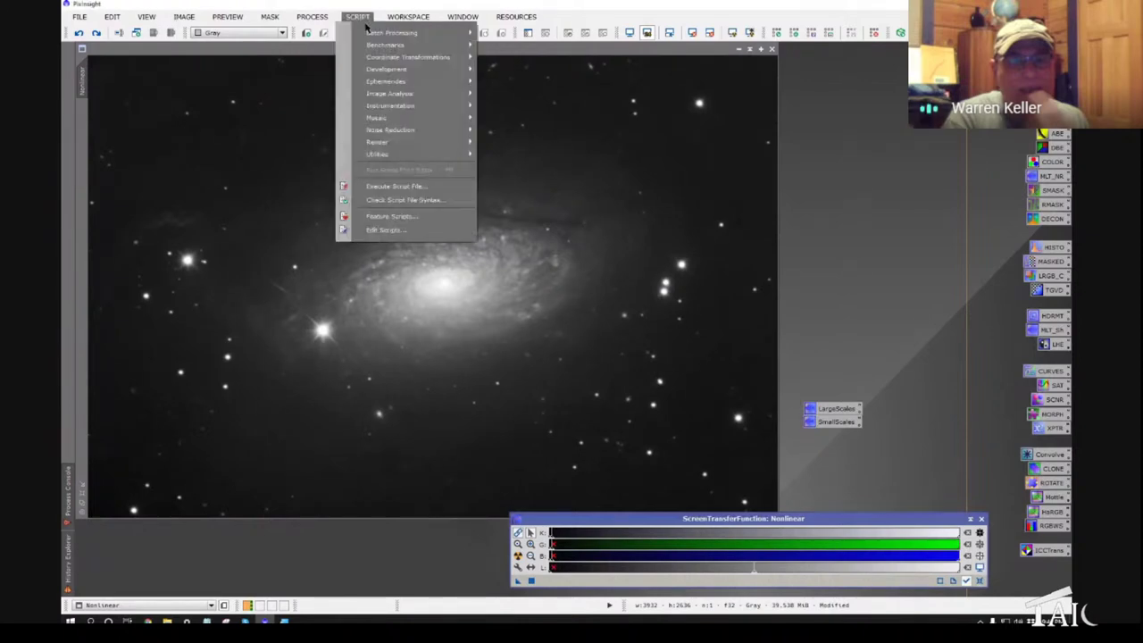
mouse_move(370, 33)
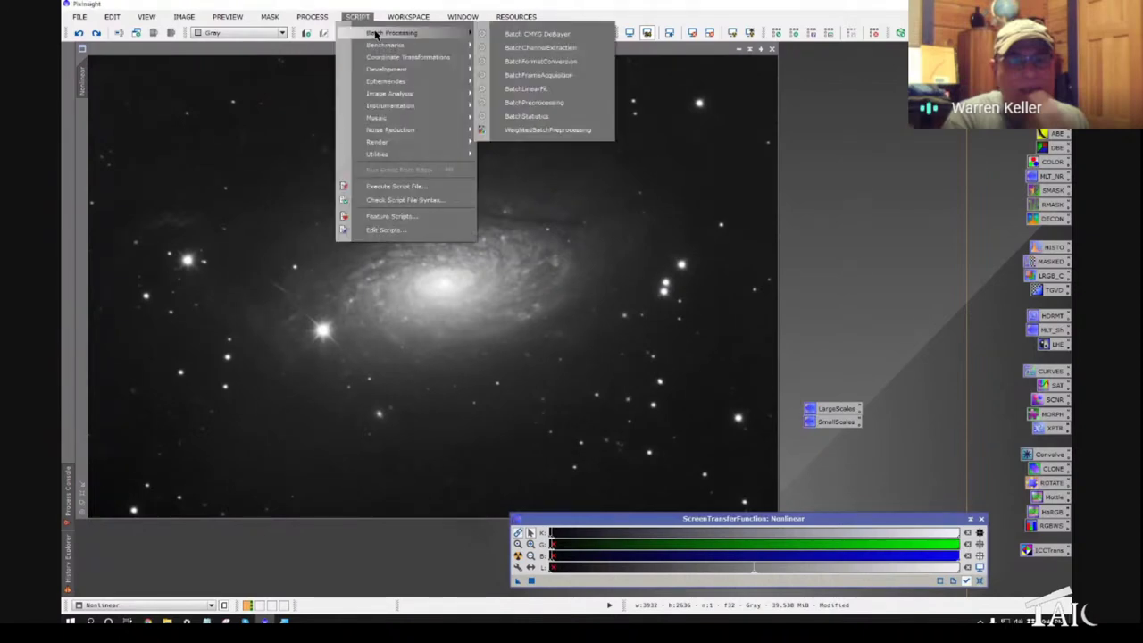
click(572, 117)
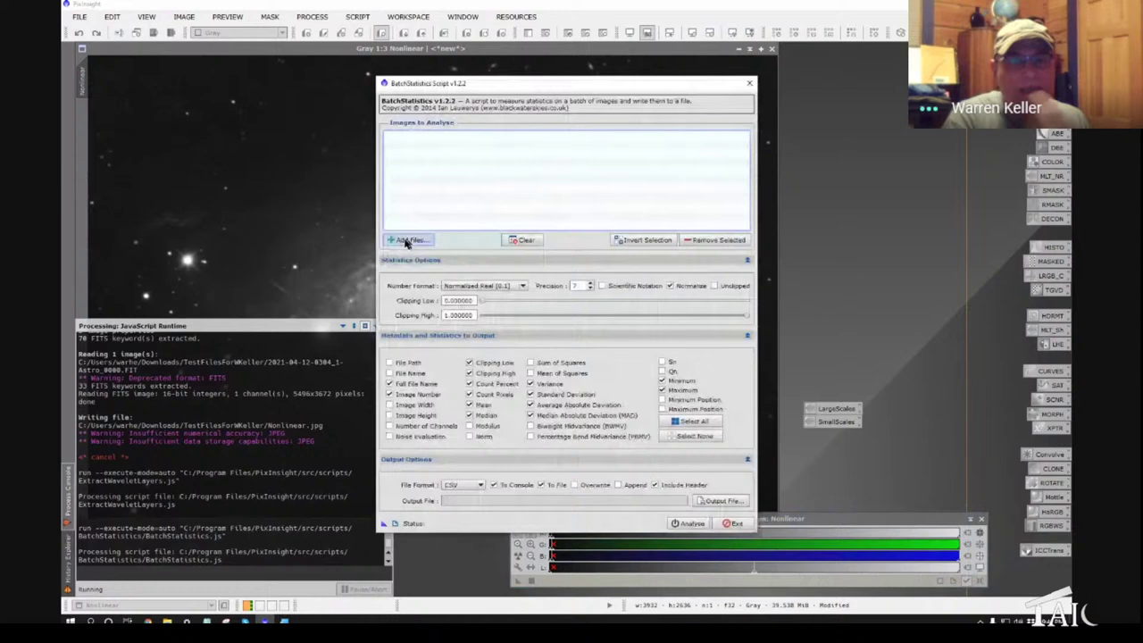
click(749, 83)
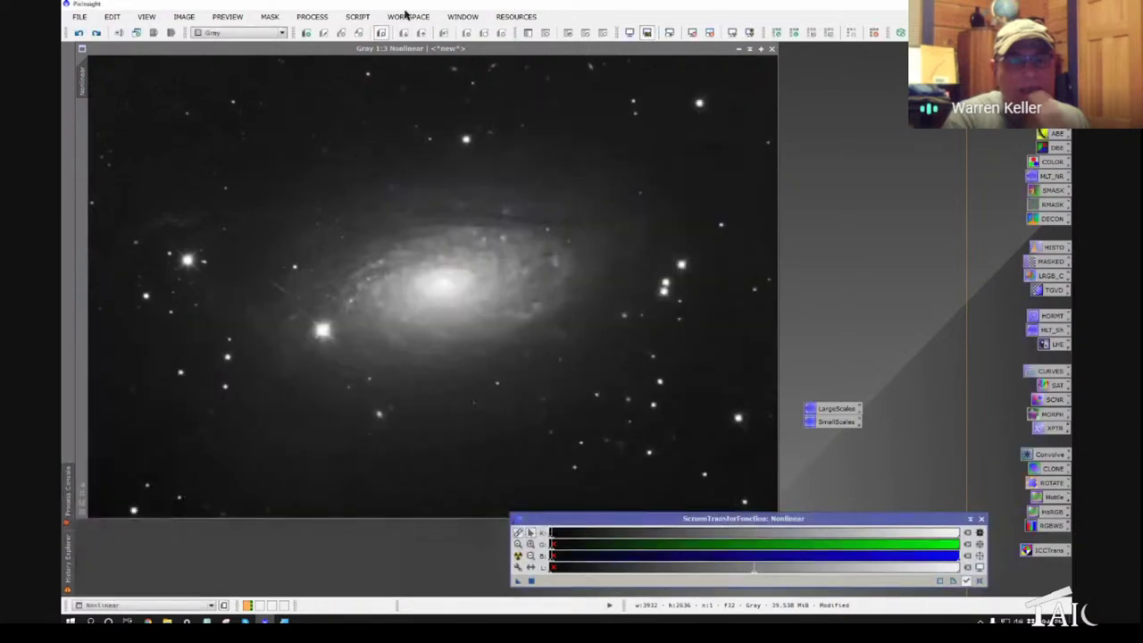
- Launch WeightedBatchPreprocessing, enable subframe weights, view the weighting parameters, then exit
click(357, 16)
mouse_move(370, 33)
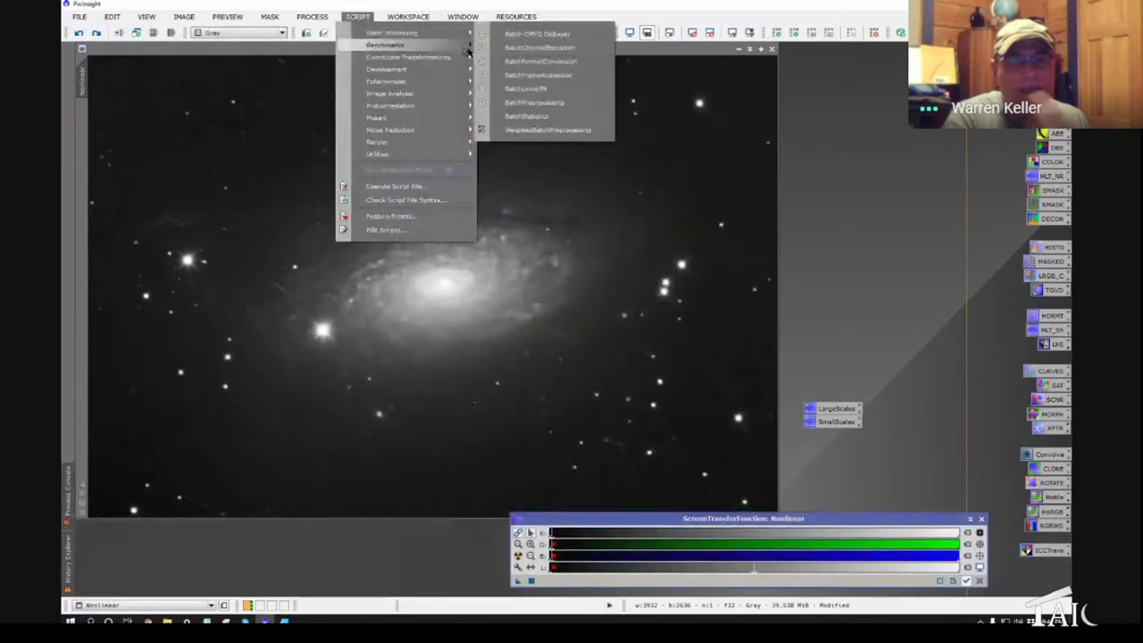
click(558, 131)
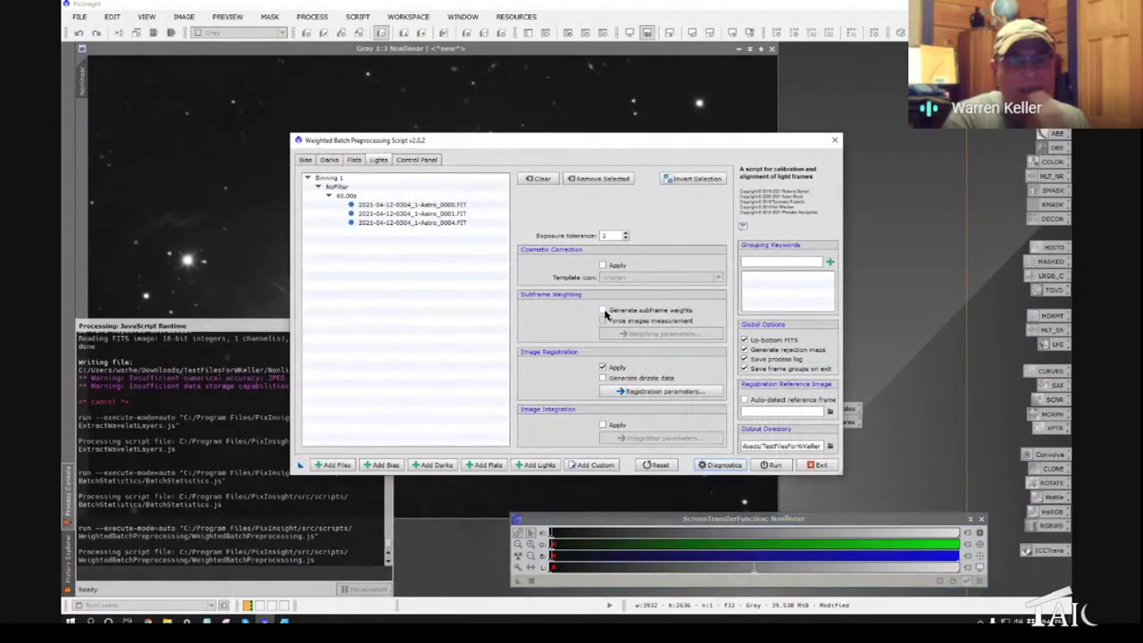
click(603, 310)
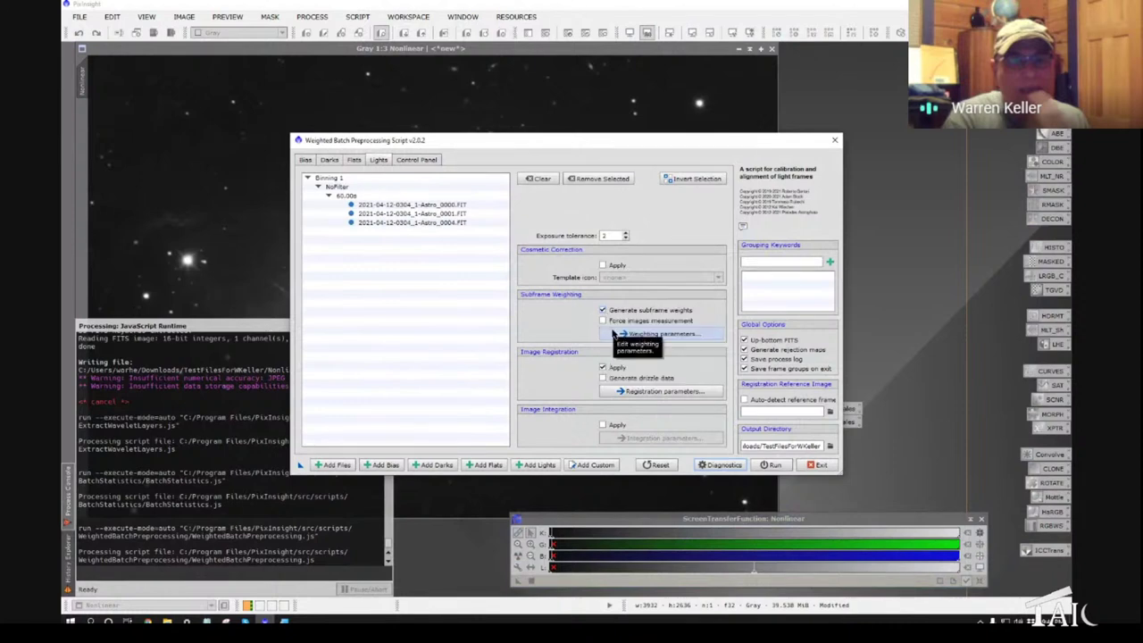
click(611, 332)
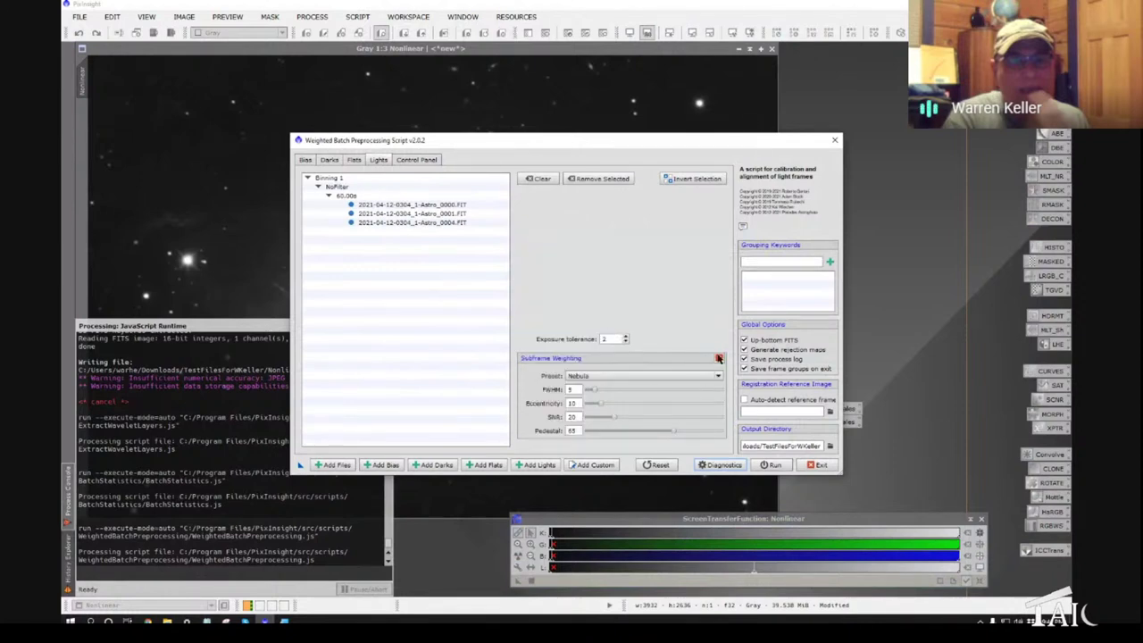
click(718, 358)
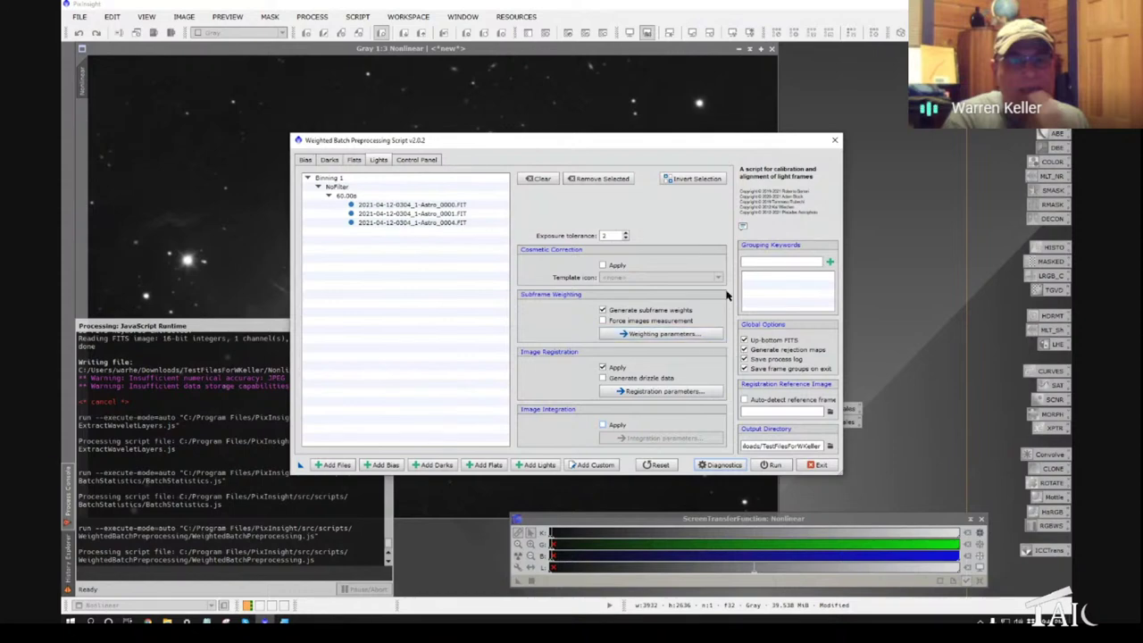
click(835, 140)
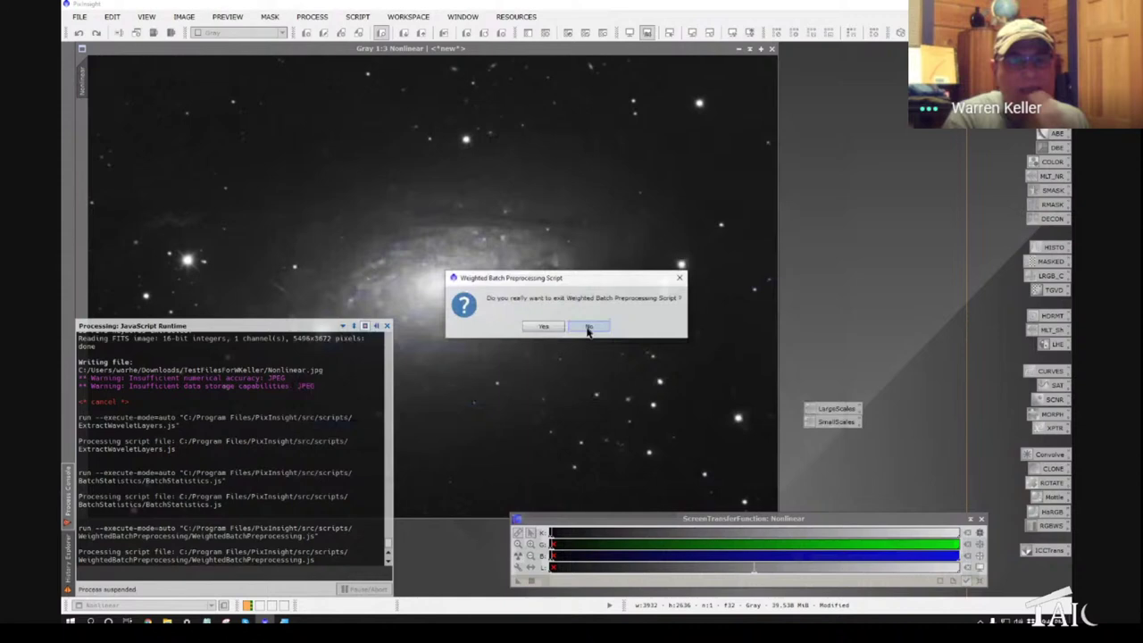
- Confirm leaving the script, open the LargeScales MultiscaleLinearTransform icon and reset it to defaults
click(548, 329)
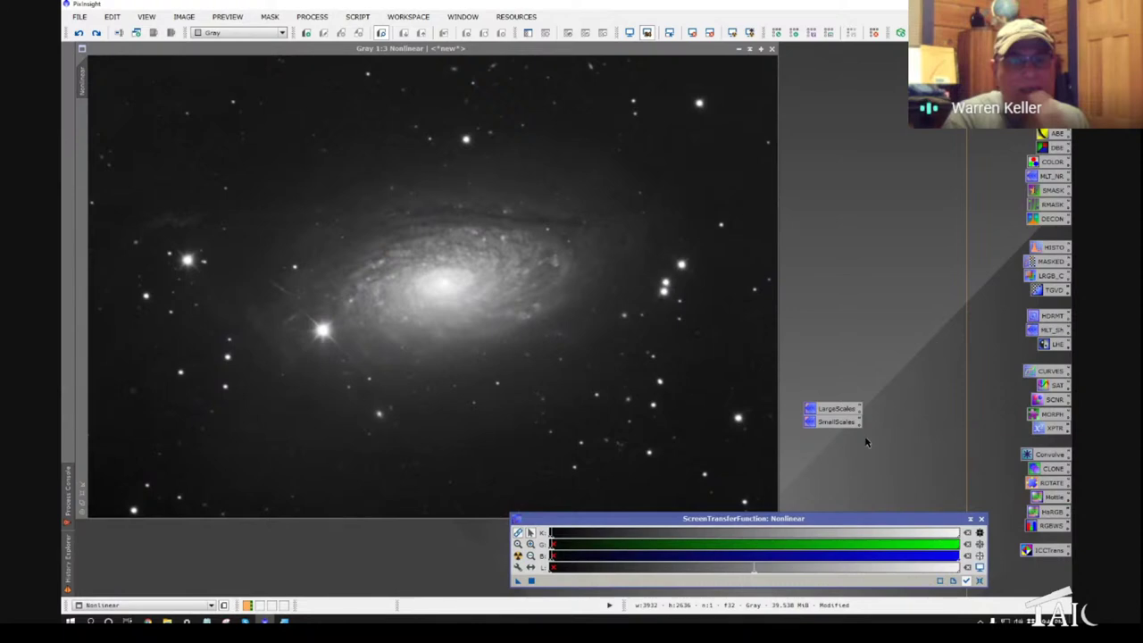
click(831, 409)
double_click(830, 409)
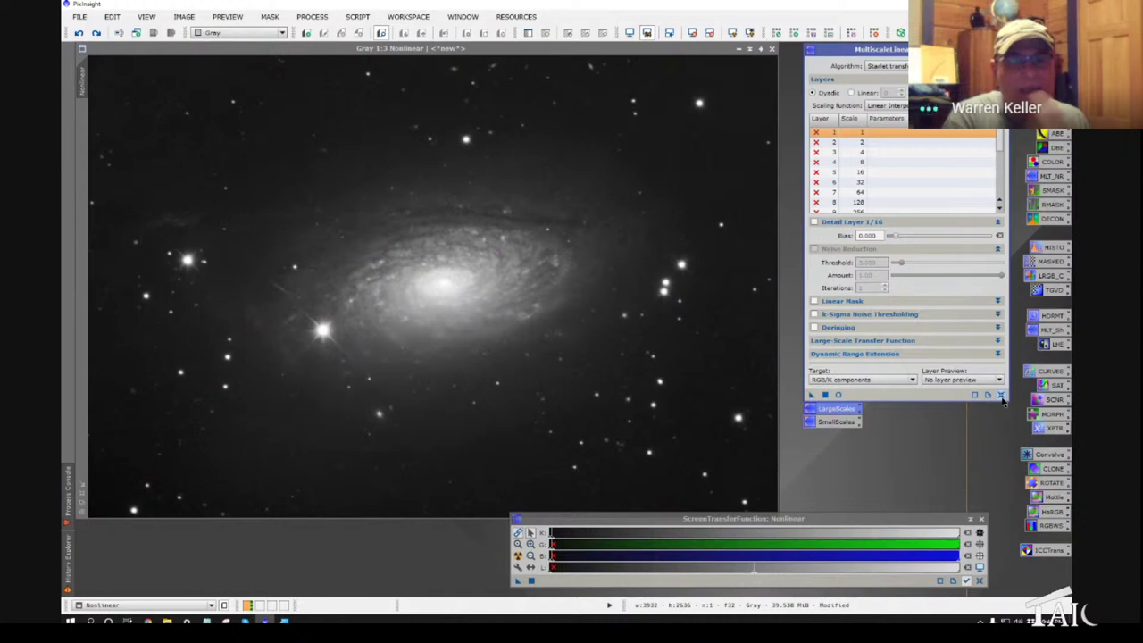
click(1002, 398)
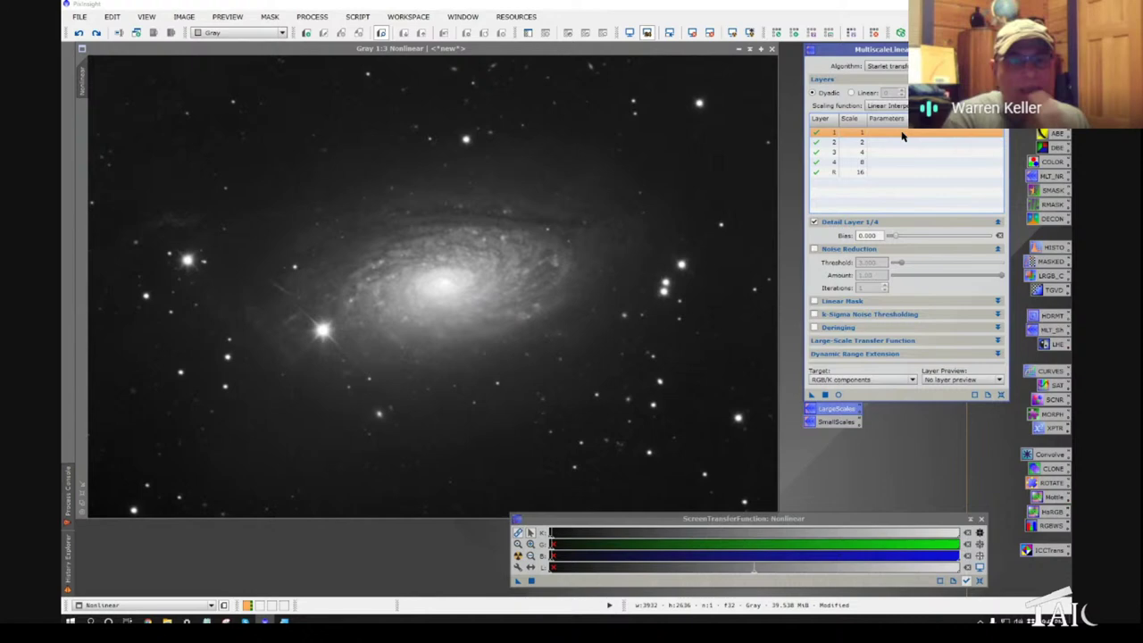
- Review the scale 2, 4, 8 and residual layers, then raise the layer count to 8
click(887, 145)
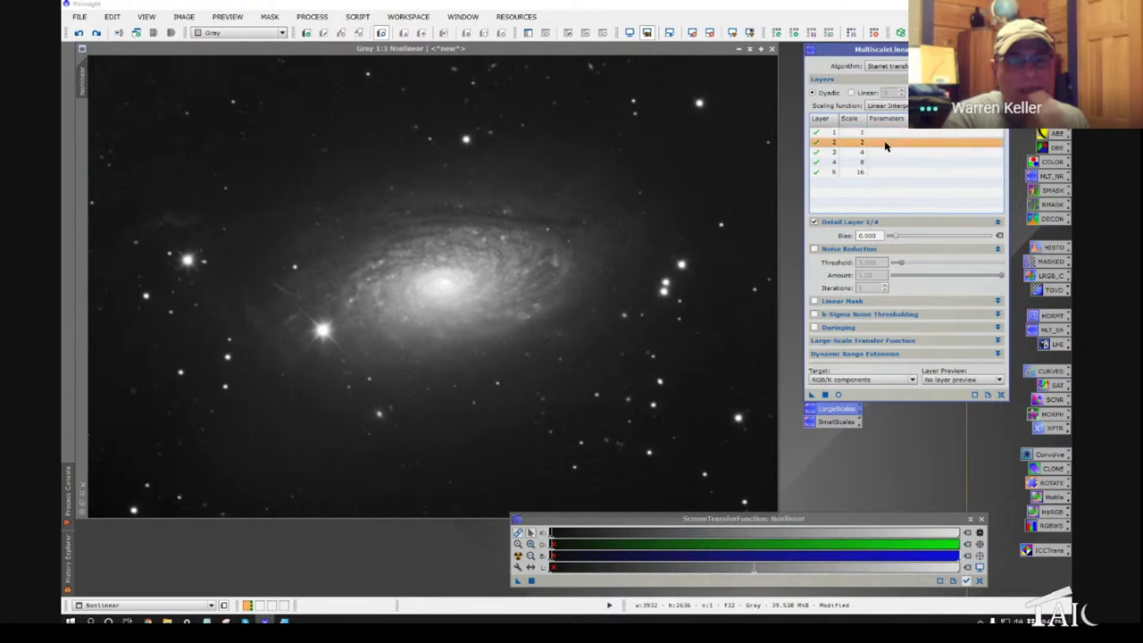
click(886, 155)
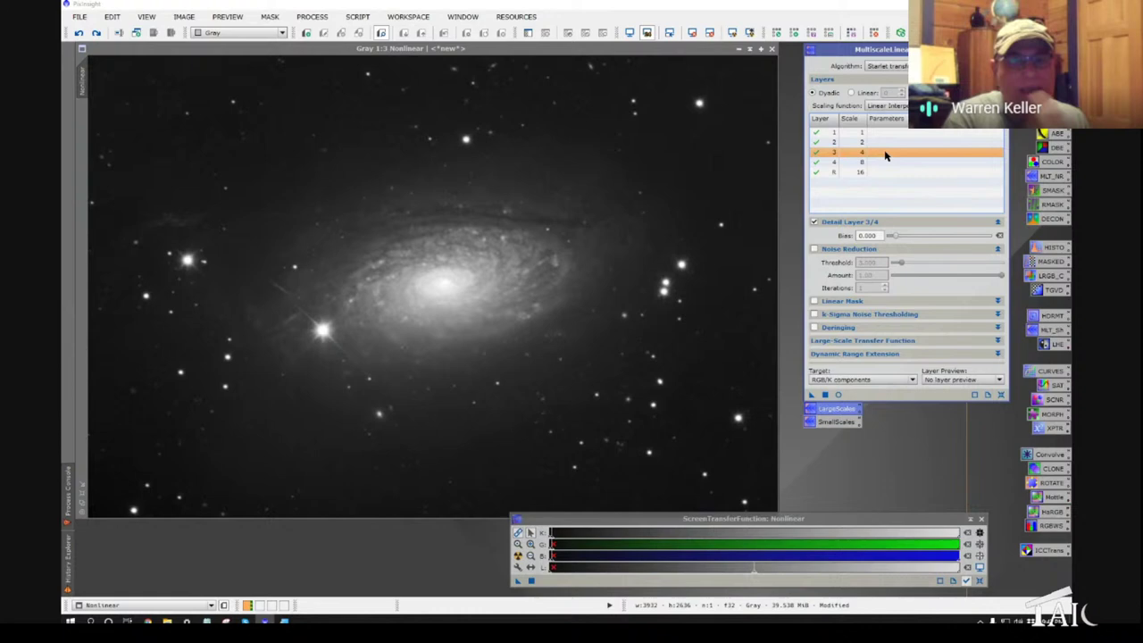
click(883, 163)
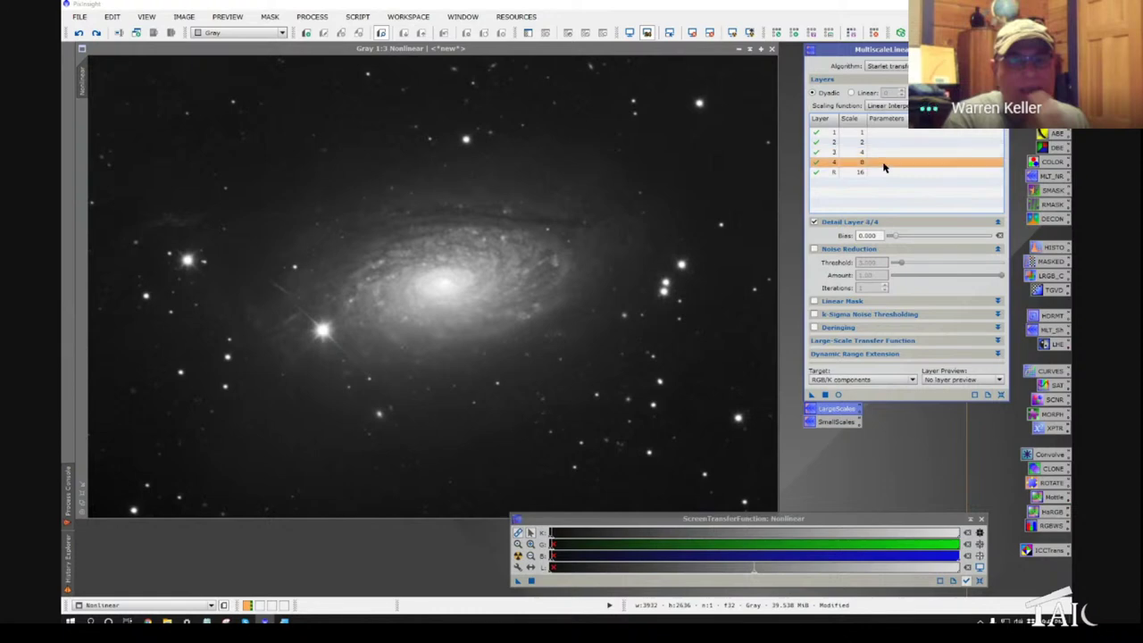
click(884, 171)
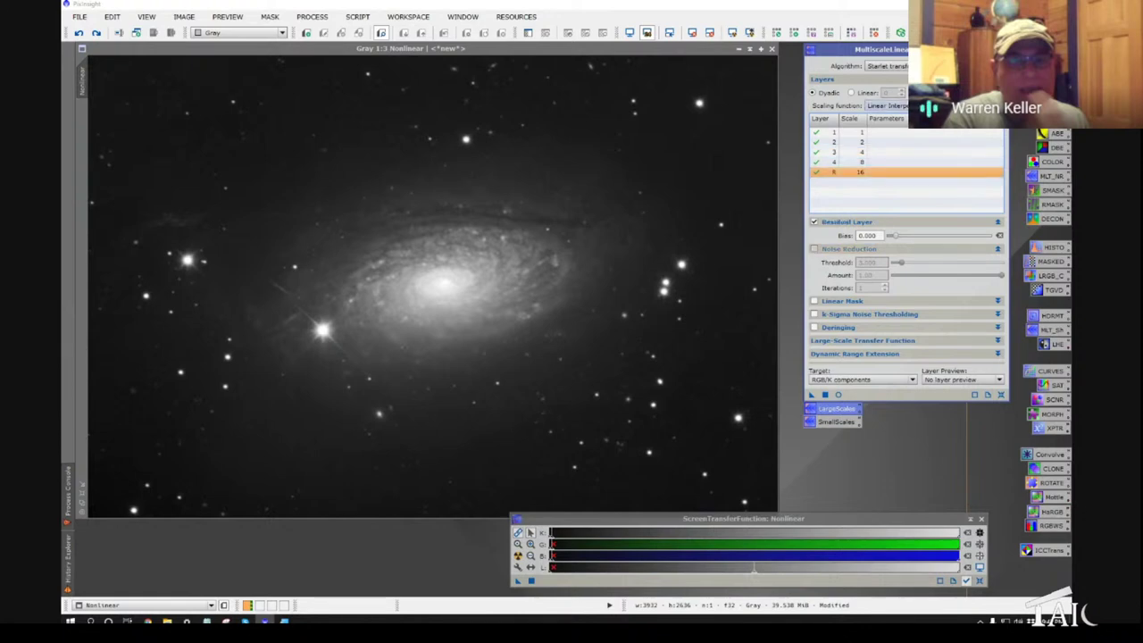
key(Up)
key(Up)
key(Up)
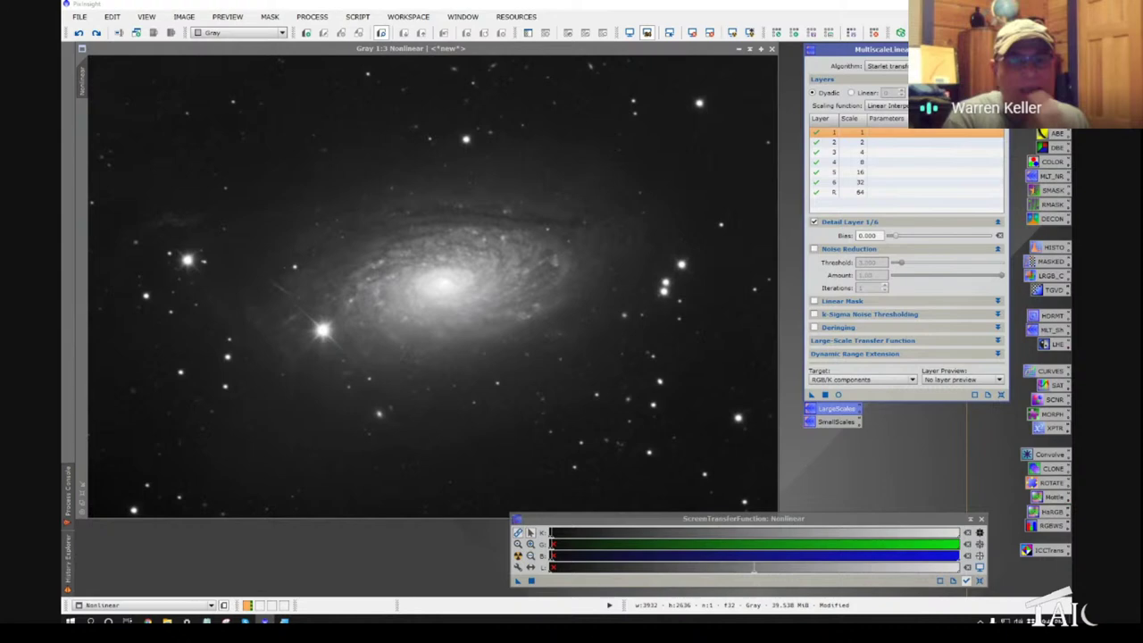
key(Up)
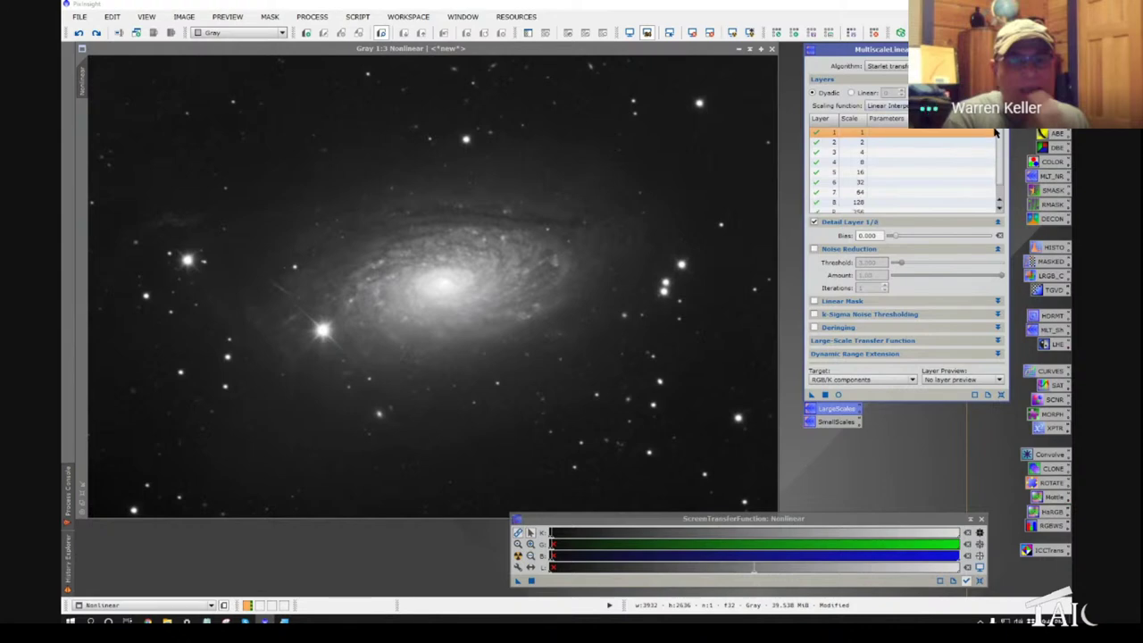
scroll(998, 156, down, 1)
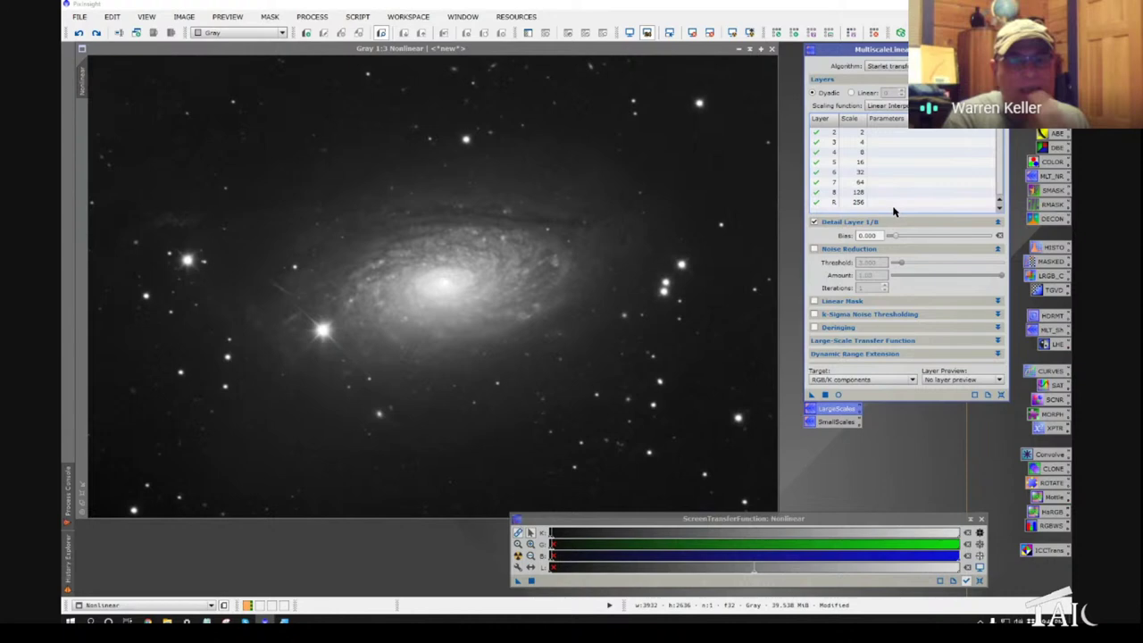
- Disable the scale 2 and 4 layers and give the scale 16 layer a -0.200 bias
click(816, 134)
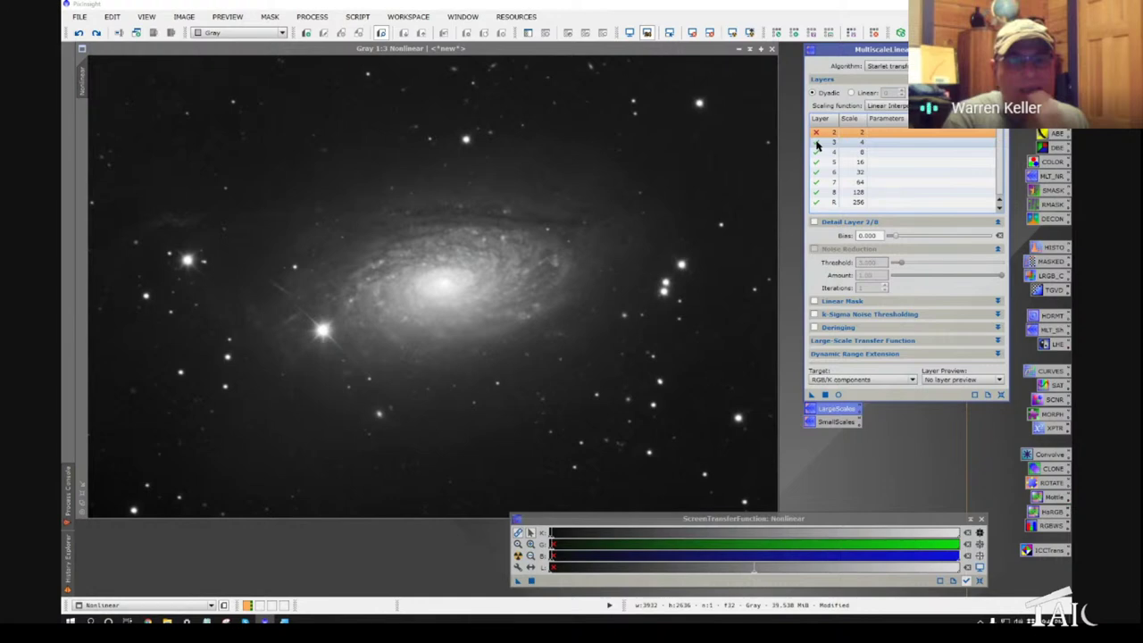
click(816, 145)
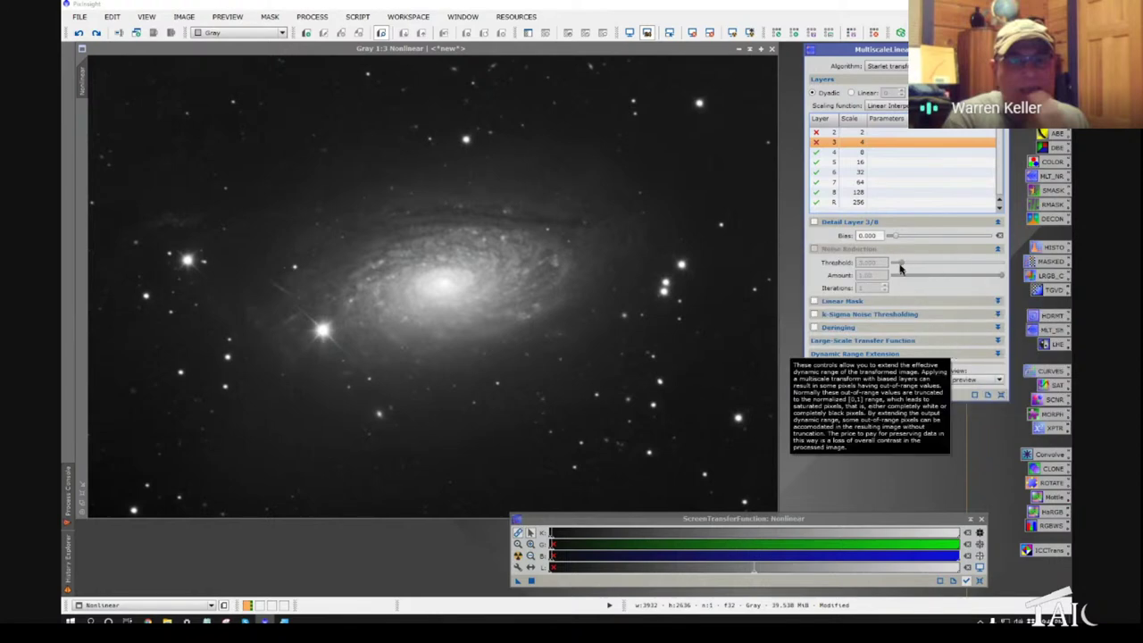
click(859, 154)
click(859, 161)
click(861, 172)
click(859, 182)
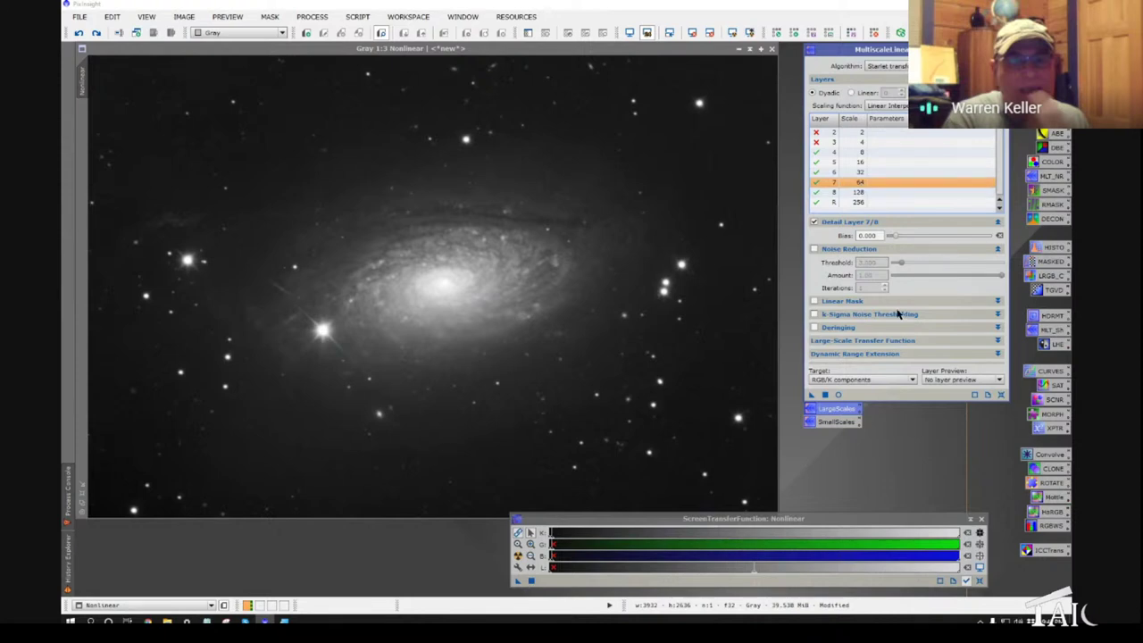
click(879, 154)
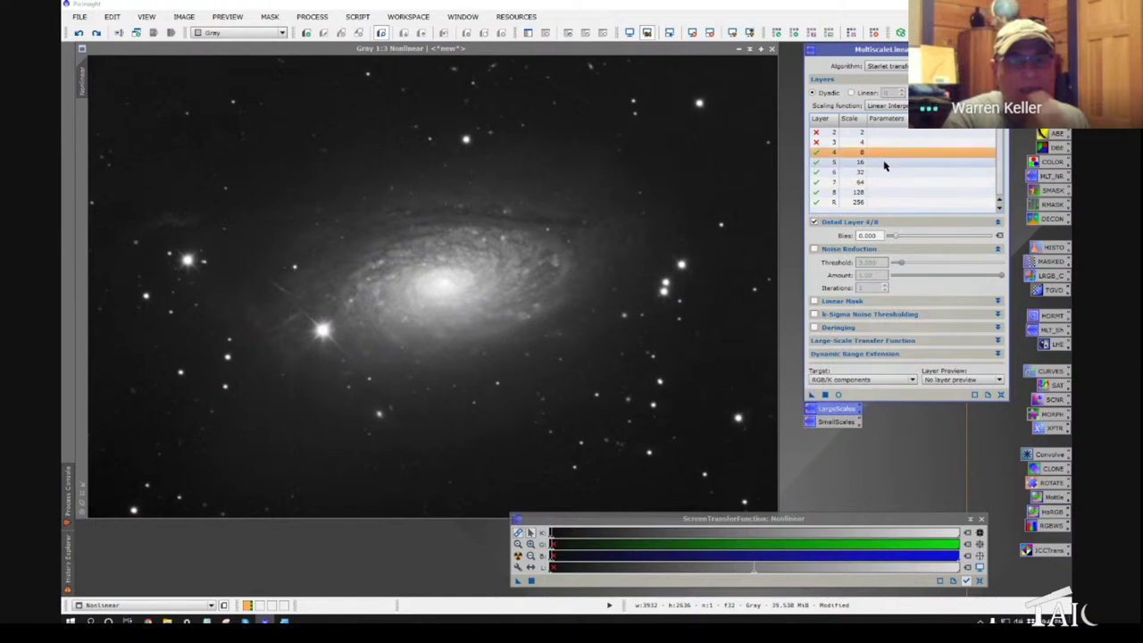
click(884, 162)
click(899, 236)
drag(899, 236, 889, 236)
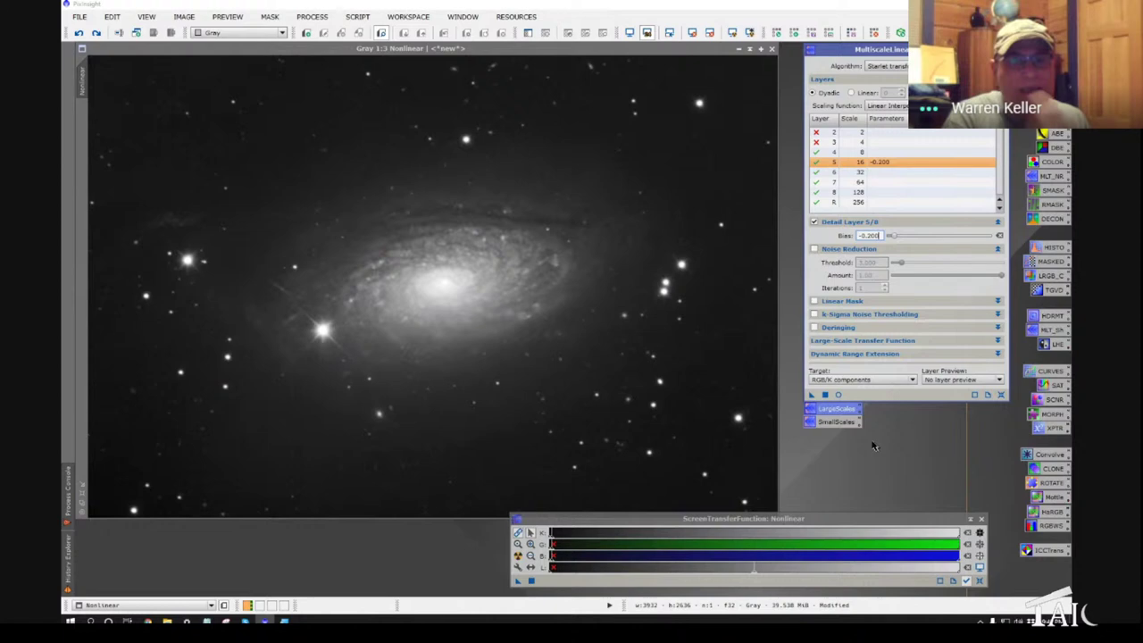
- Apply the LargeScales multiscale transform (16 layers, layers 10–11 off) to the galaxy, auto-stretch it, then undo it
double_click(837, 412)
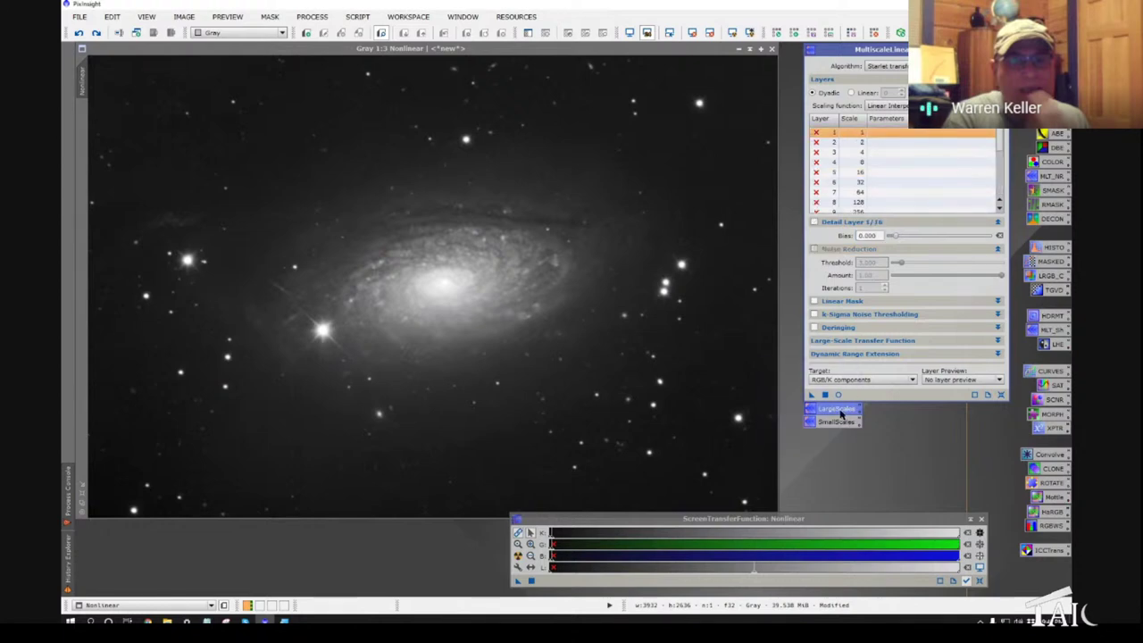
click(837, 411)
scroll(910, 156, down, 2)
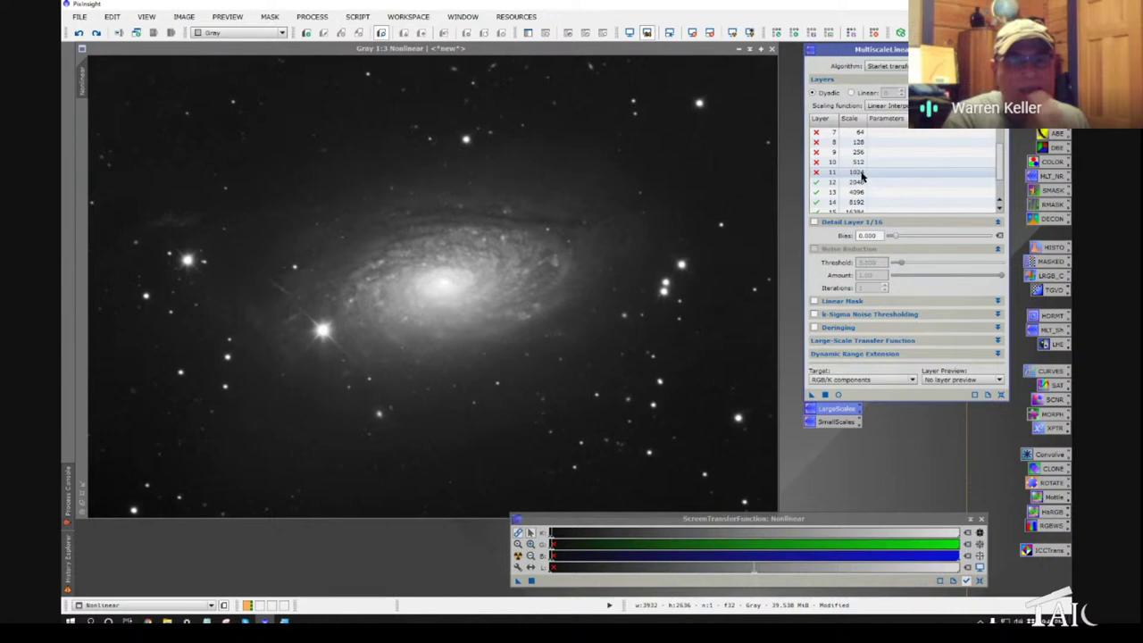
scroll(861, 178, down, 3)
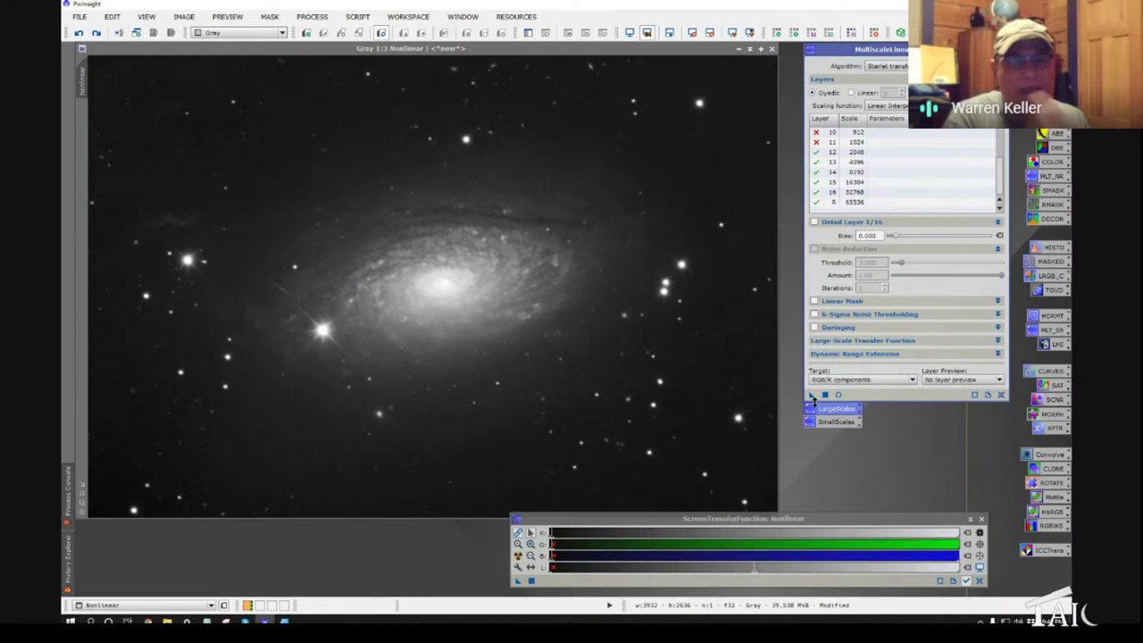
drag(790, 386, 478, 316)
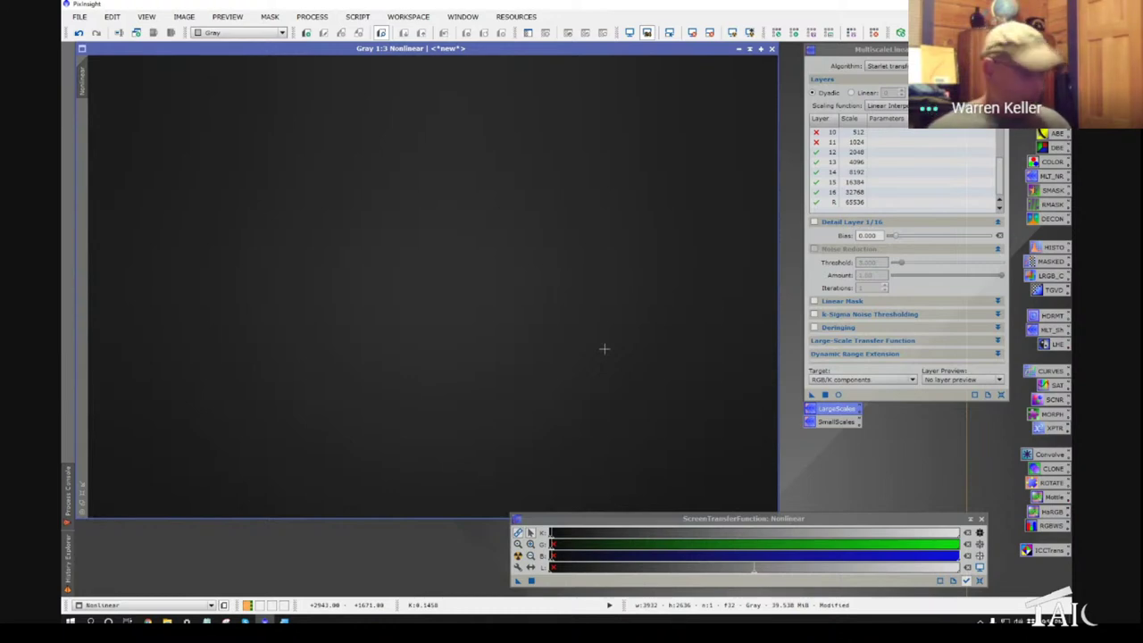
key(ctrl+a)
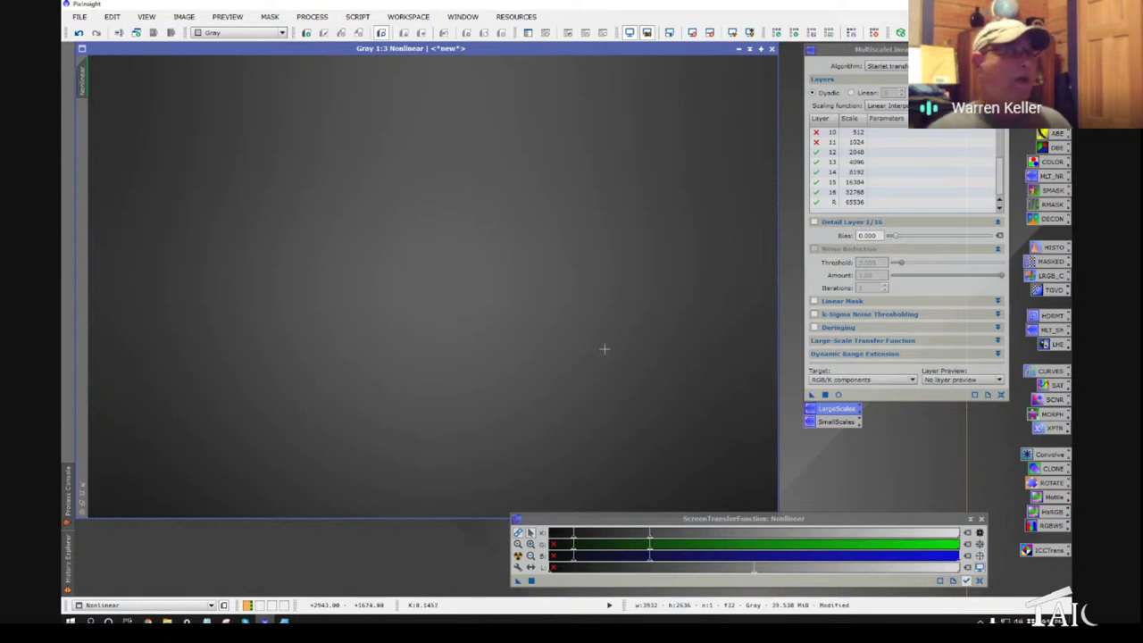
click(78, 34)
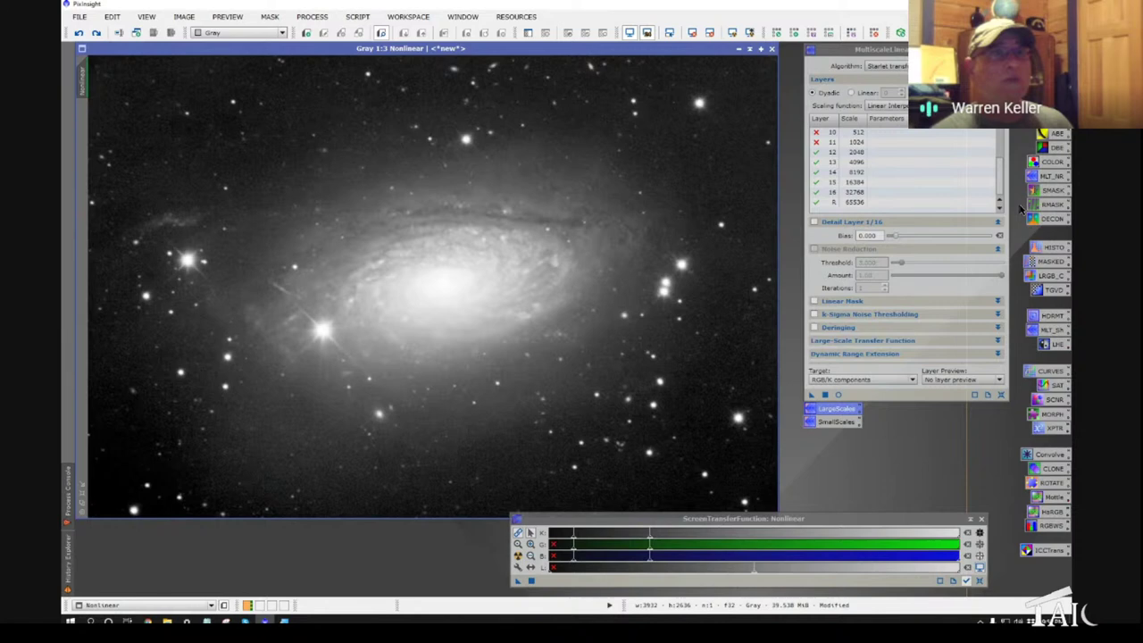
- Open DynamicBackgroundExtraction and place samples at the top-left, top-right and bottom-right corners
double_click(1054, 146)
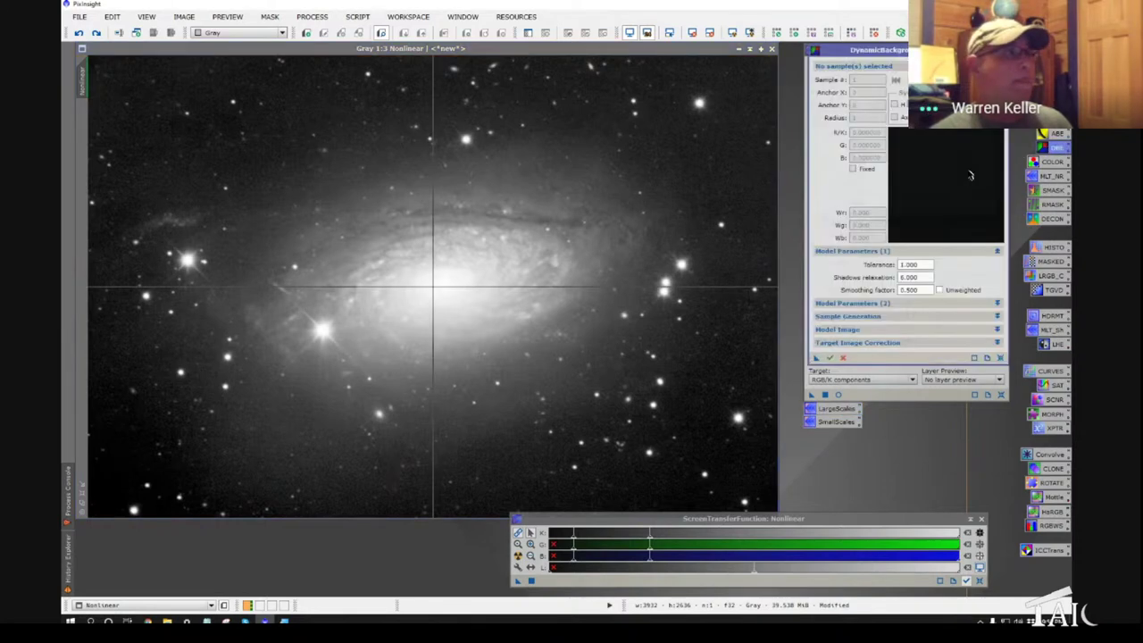
click(105, 74)
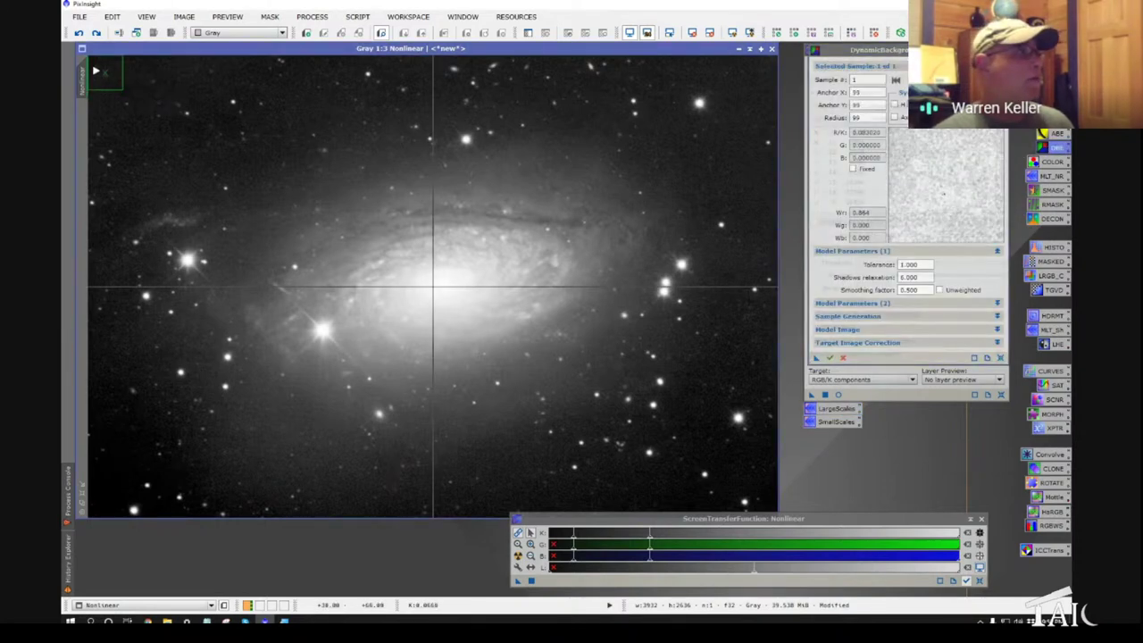
click(178, 219)
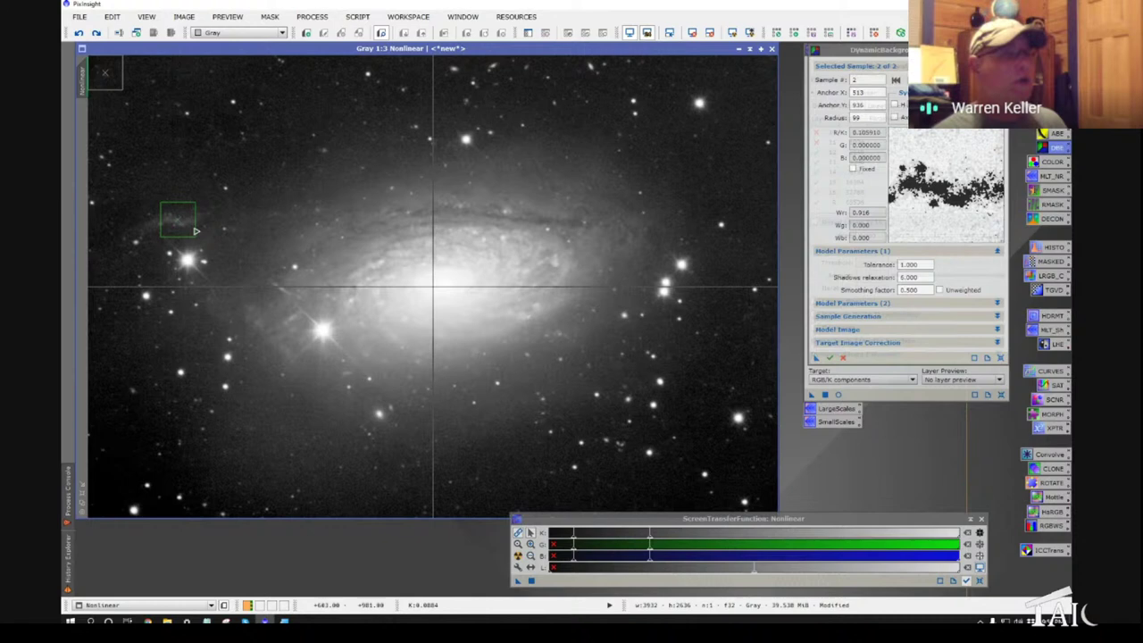
drag(182, 226, 764, 81)
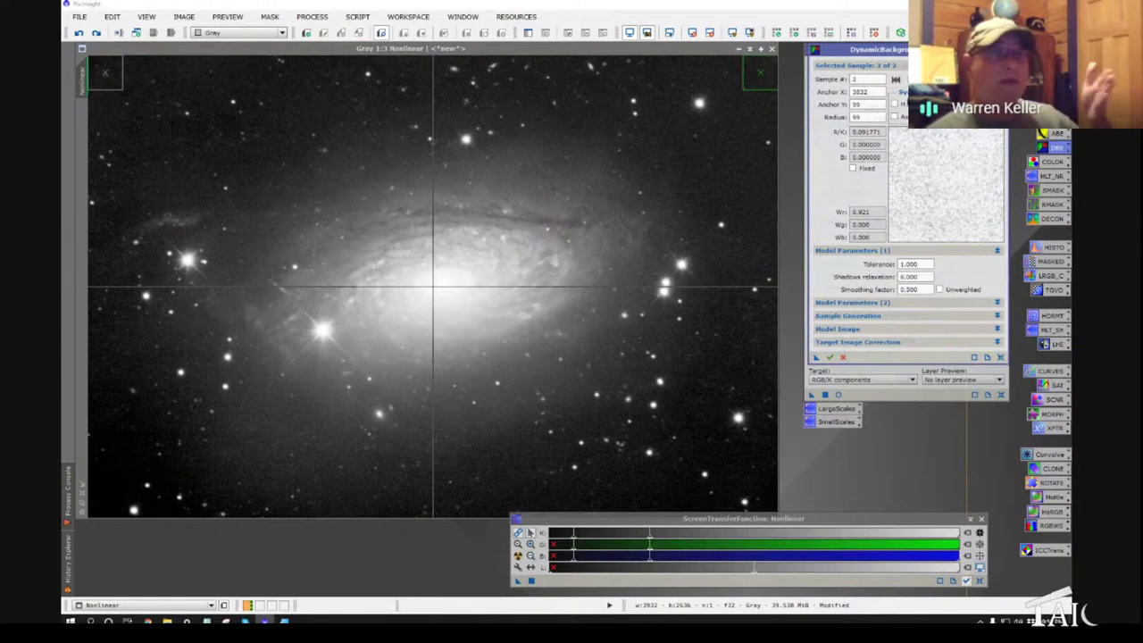
click(754, 479)
drag(754, 480, 760, 501)
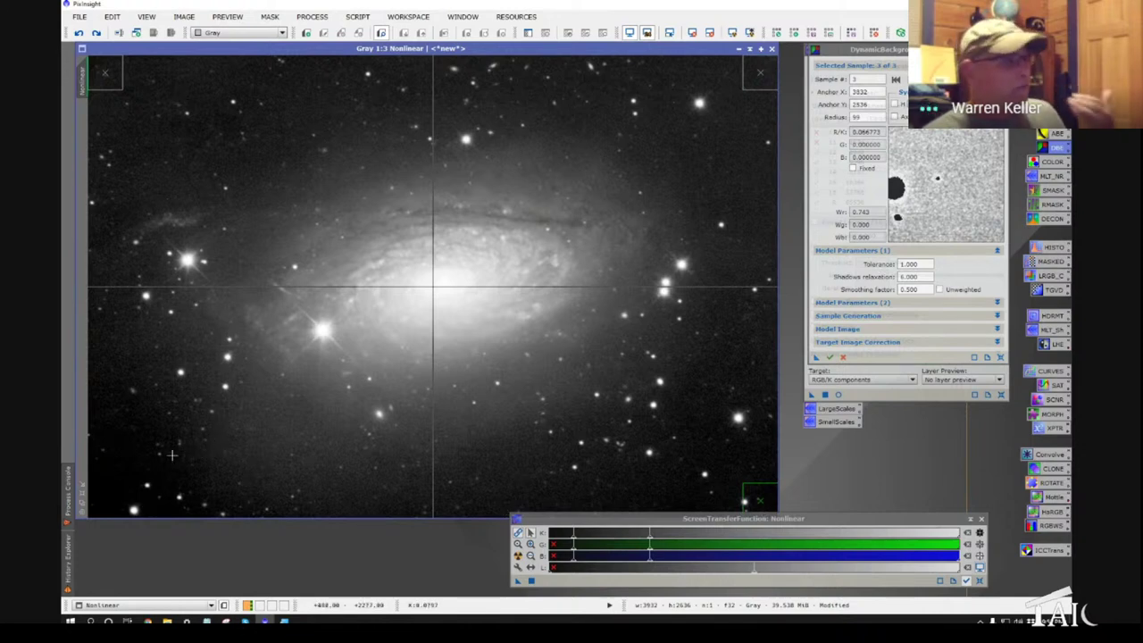
- Add samples at the bottom-left corner, bottom centre and top centre, nudging the top one right
click(112, 491)
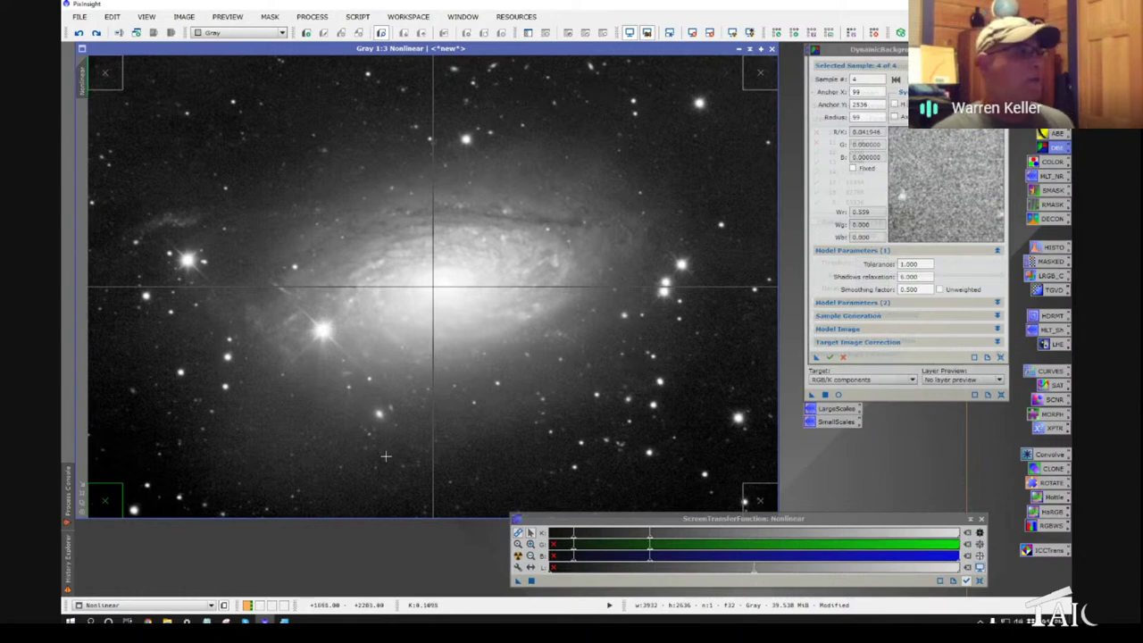
click(433, 500)
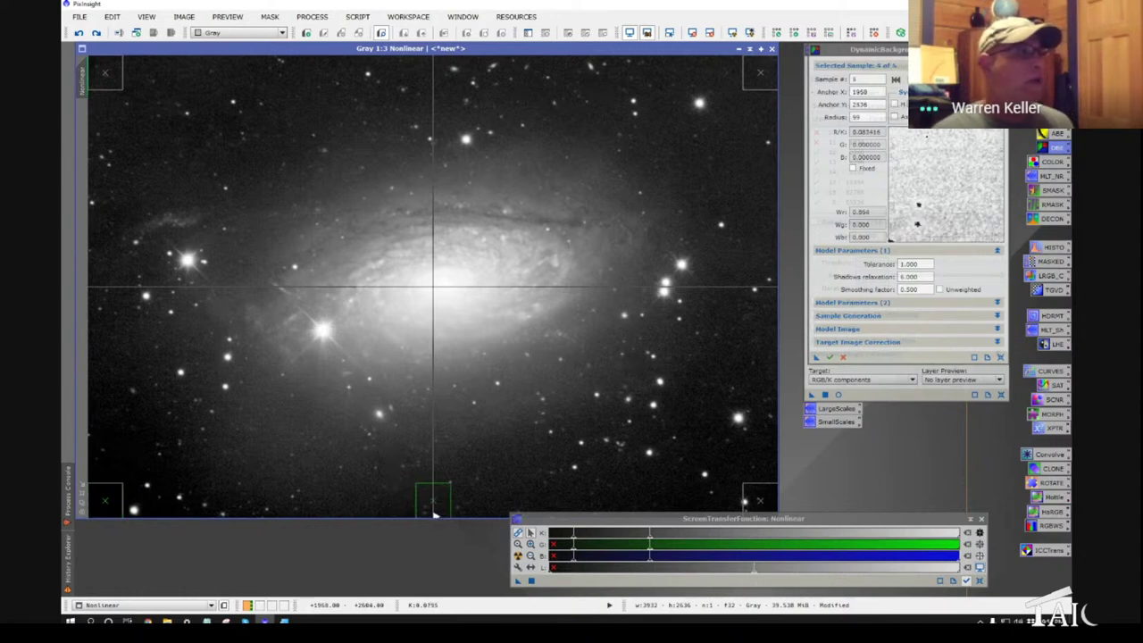
click(415, 72)
drag(417, 70, 433, 69)
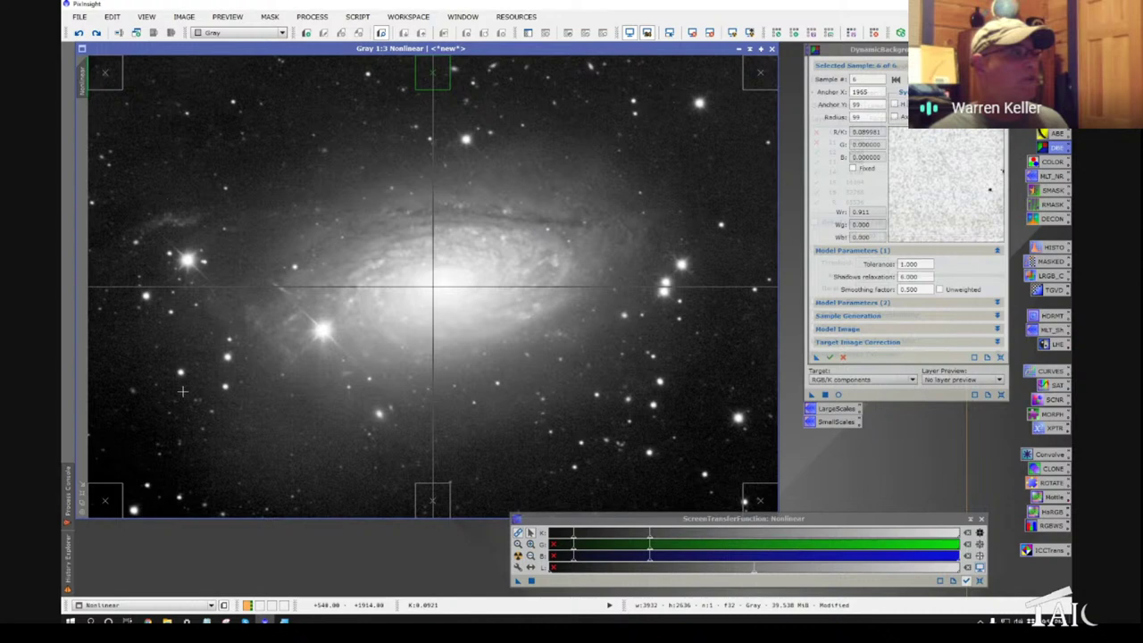
- Add DBE samples at the left and right edges and in the four dark-sky corners, then select the right-edge sample
click(104, 286)
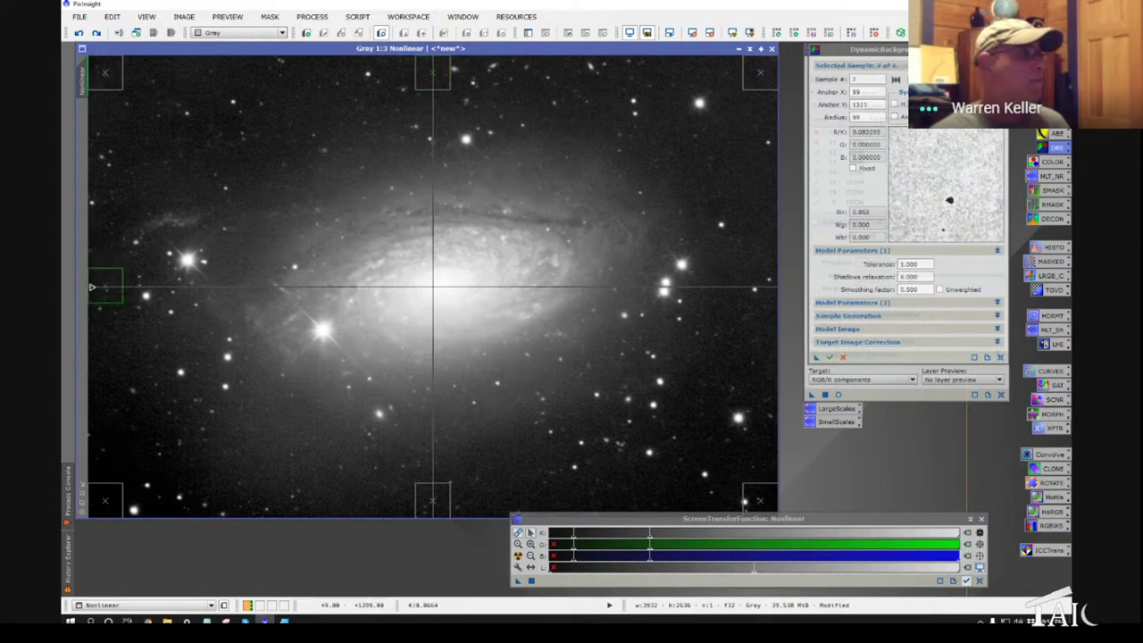
click(764, 271)
drag(766, 274, 766, 292)
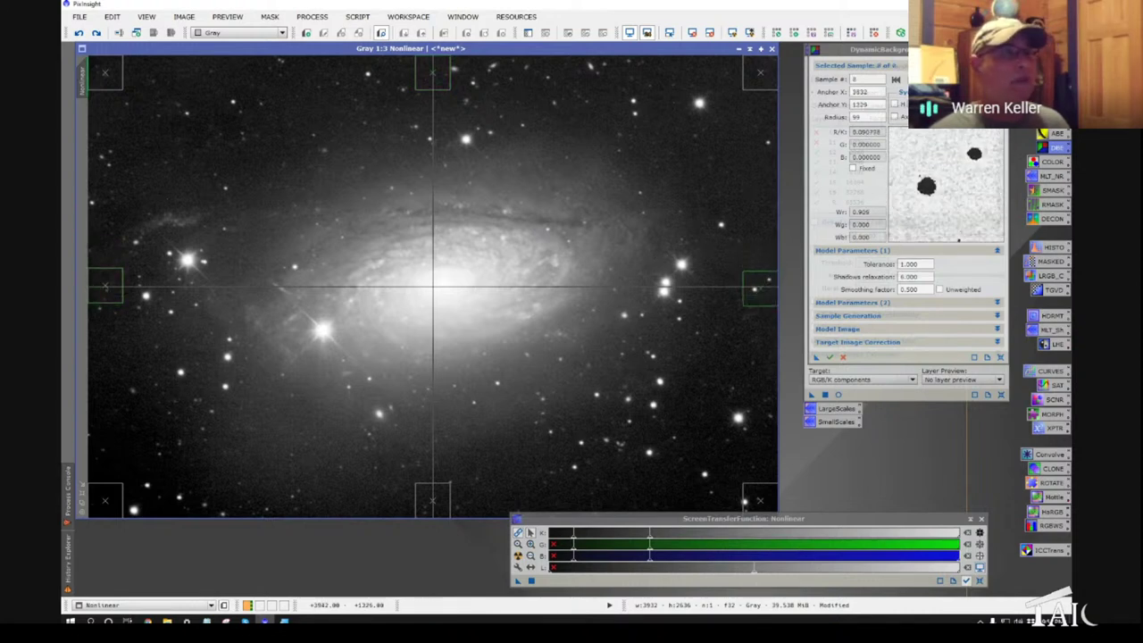
click(682, 136)
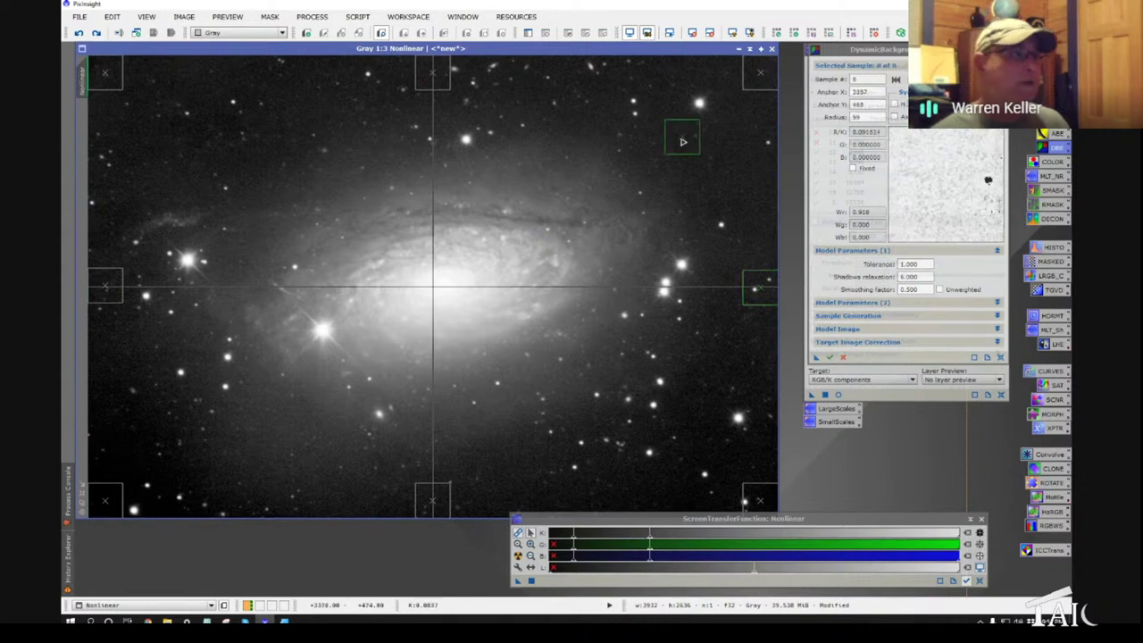
click(189, 162)
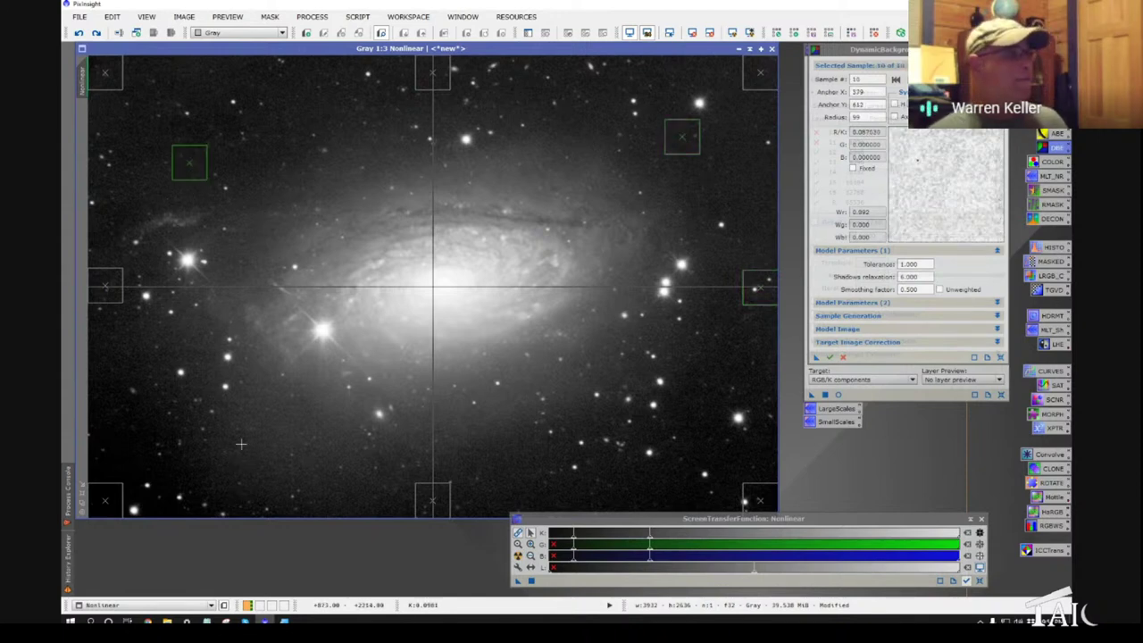
click(251, 415)
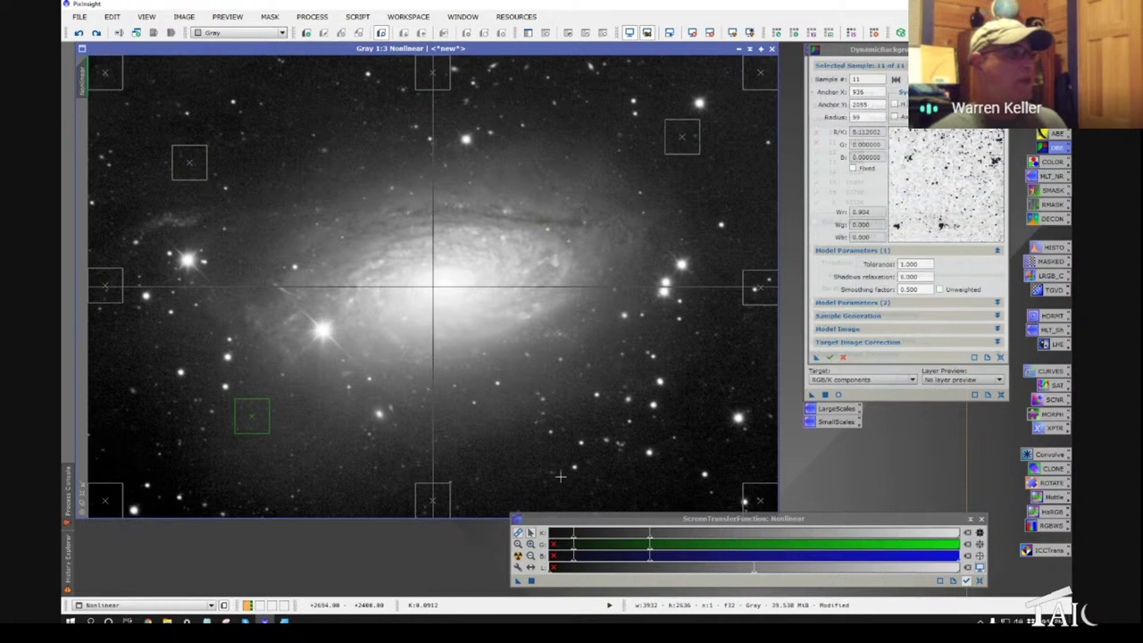
click(610, 416)
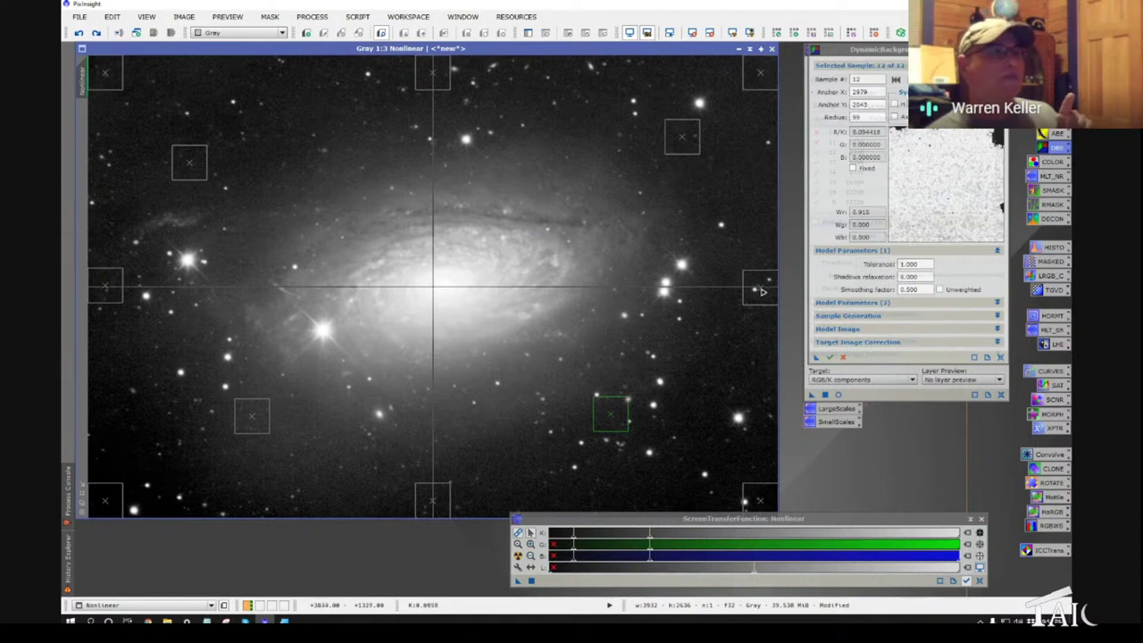
click(762, 291)
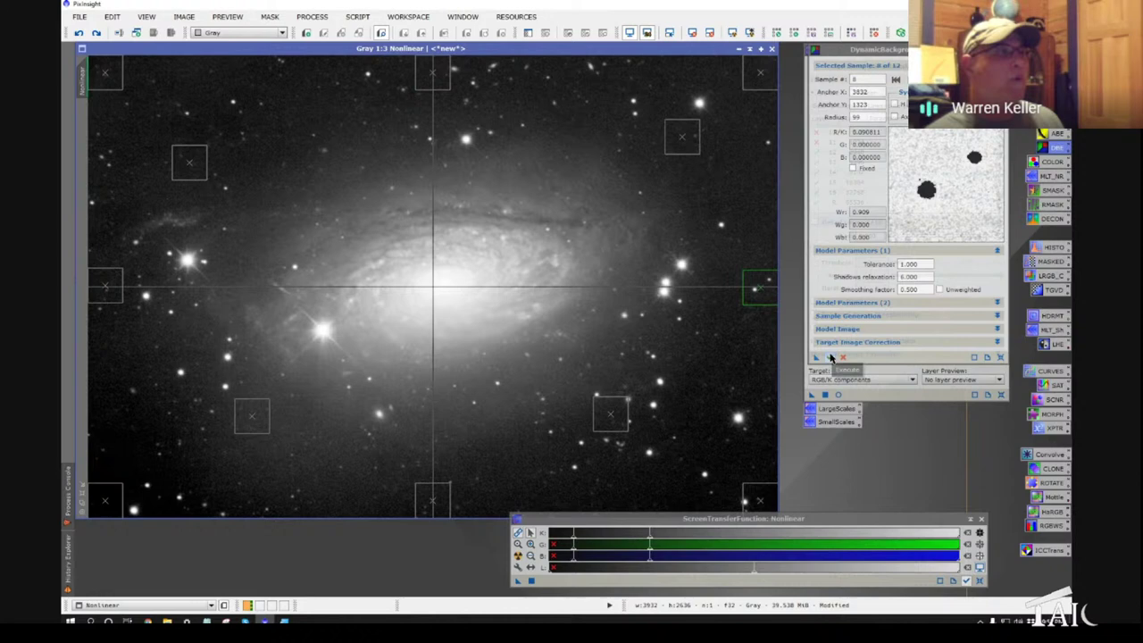
- Execute DBE, auto-stretch the Nonlinear_background model to inspect its gradient, then close it and the DBE tool
click(830, 357)
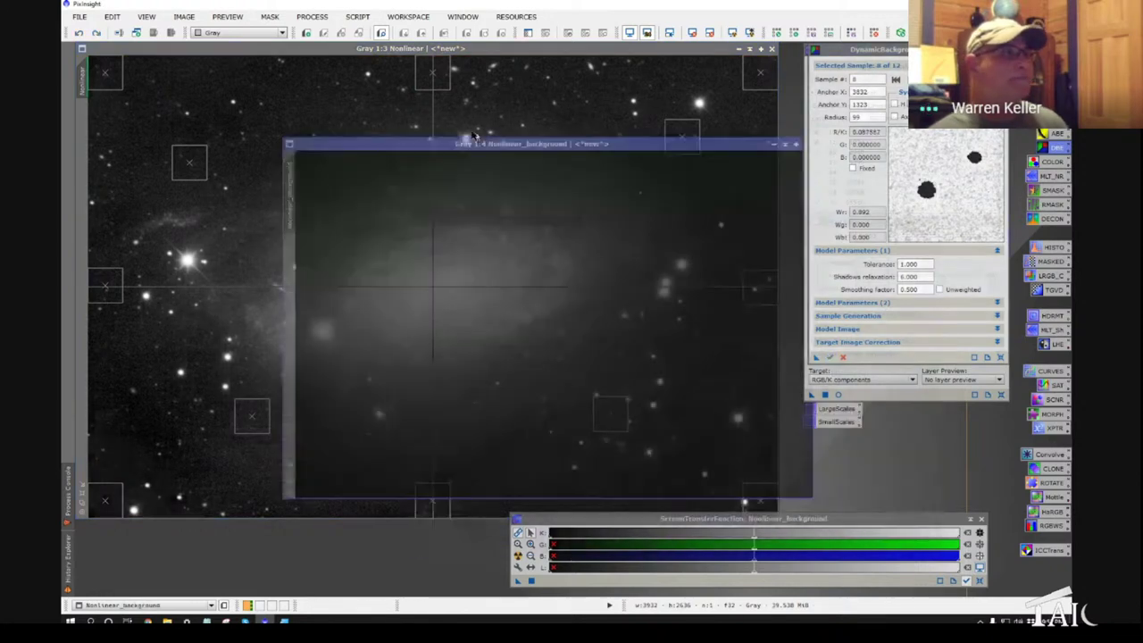
drag(513, 141, 370, 100)
key(ctrl+a)
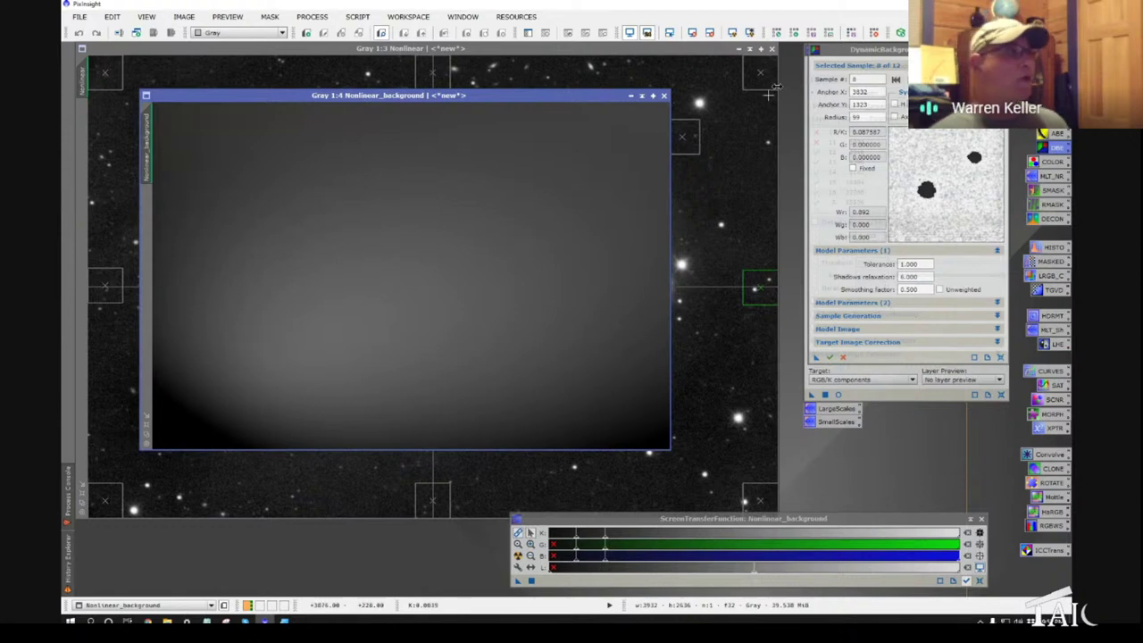
scroll(452, 194, down, 1)
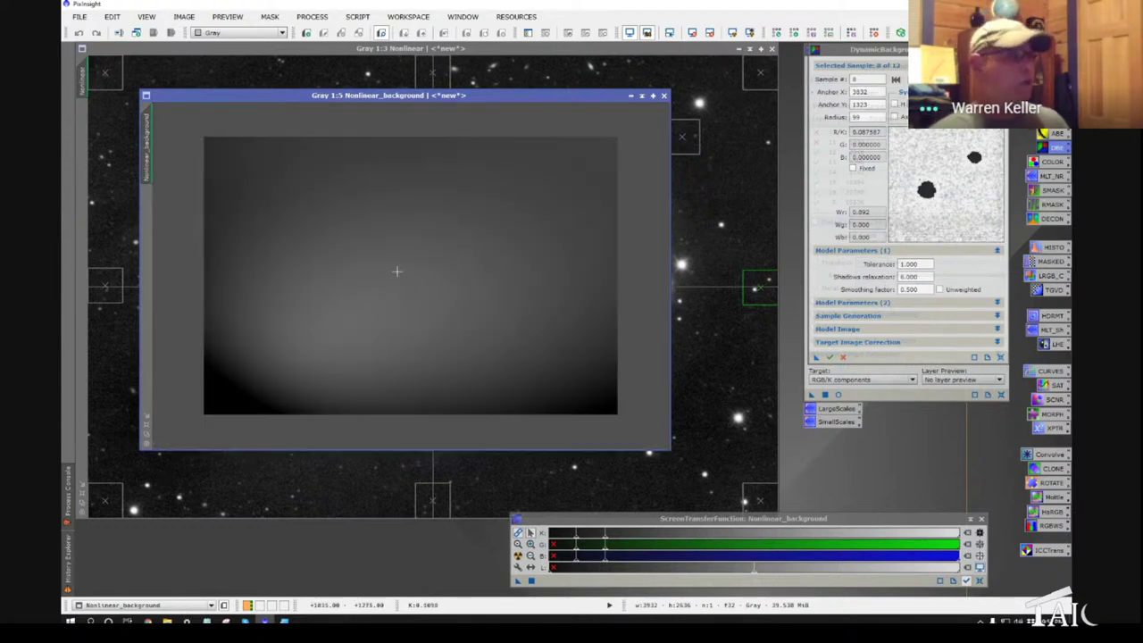
click(750, 33)
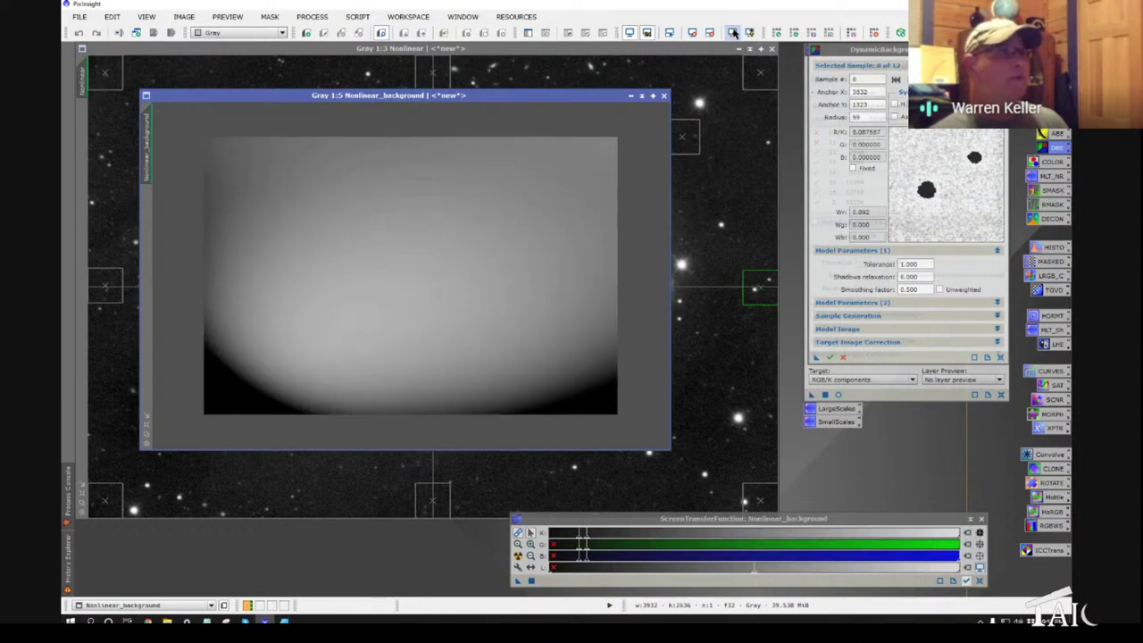
click(732, 33)
click(663, 95)
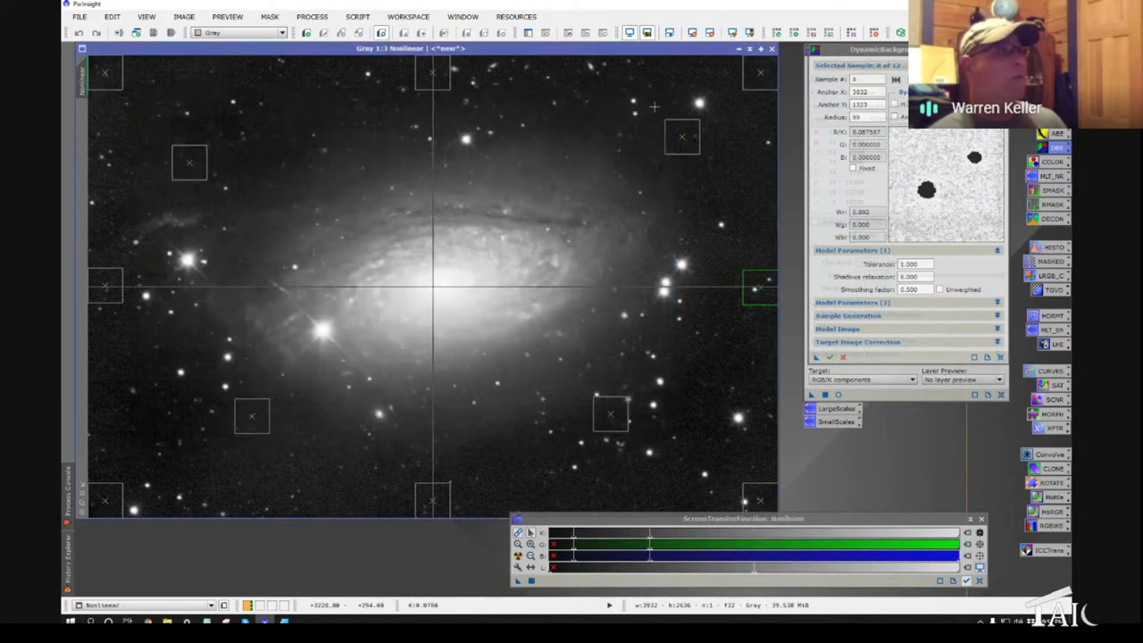
click(842, 357)
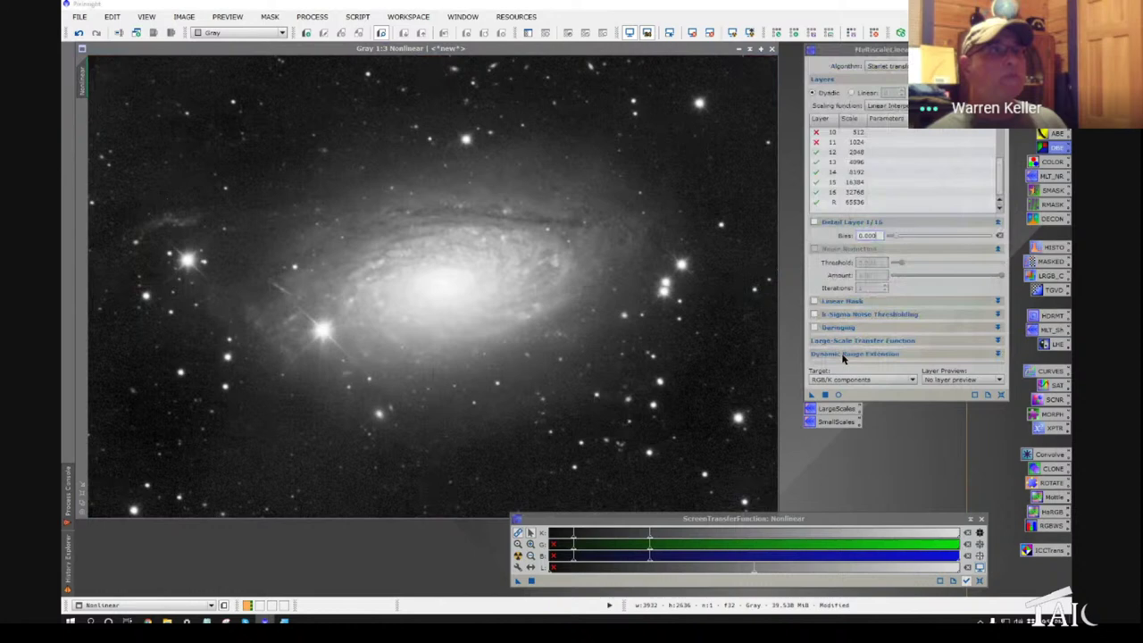
- Undo the background extraction and apply the SmallScales multiscale settings to the galaxy
click(78, 34)
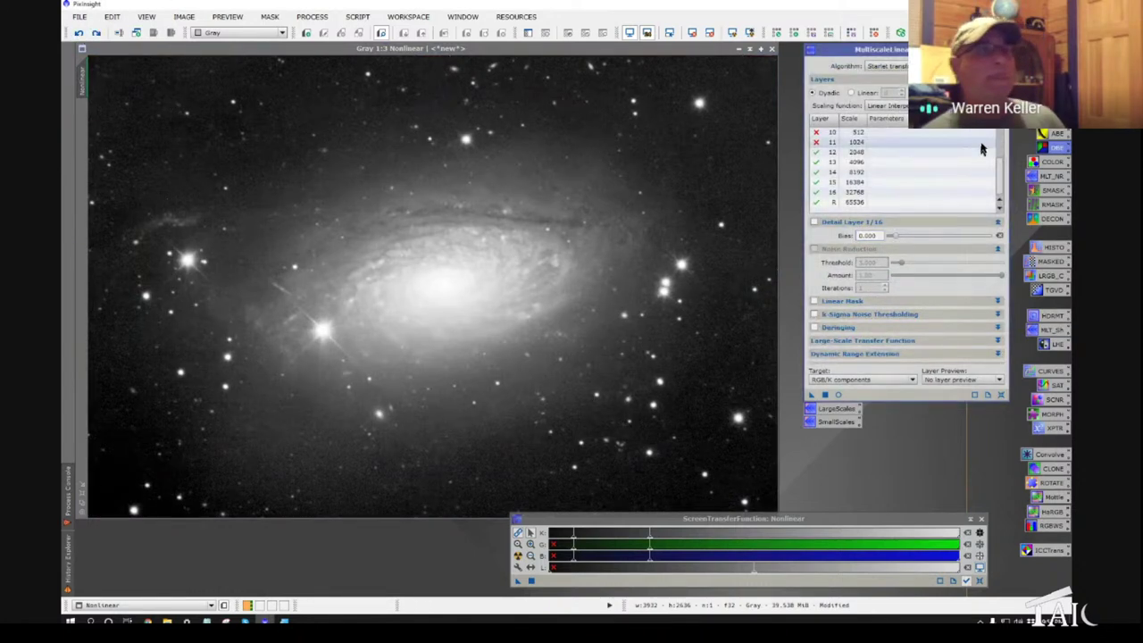
double_click(839, 424)
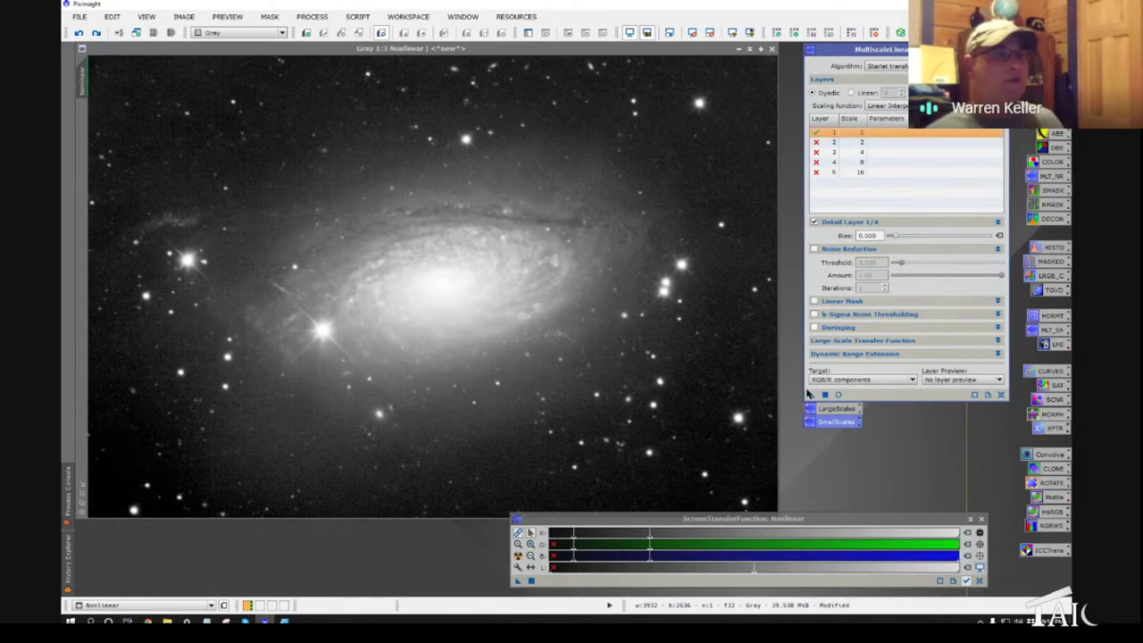
click(543, 339)
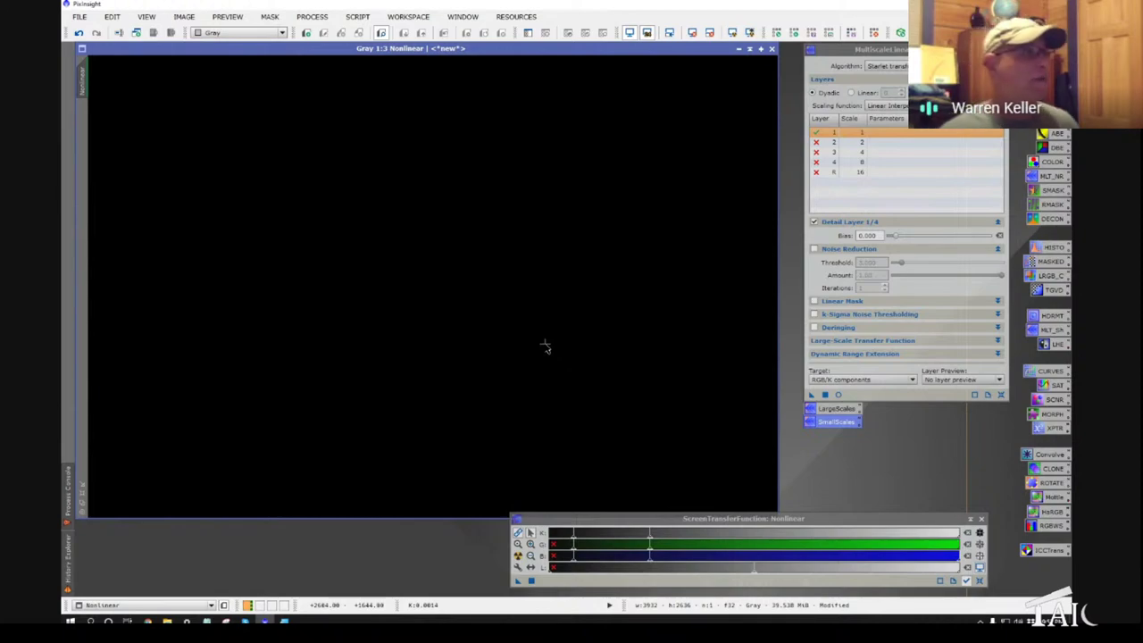
- Zoom in to inspect the sharpened spiral-arm detail, undo it, and close the multiscale transform window
scroll(375, 204, up, 3)
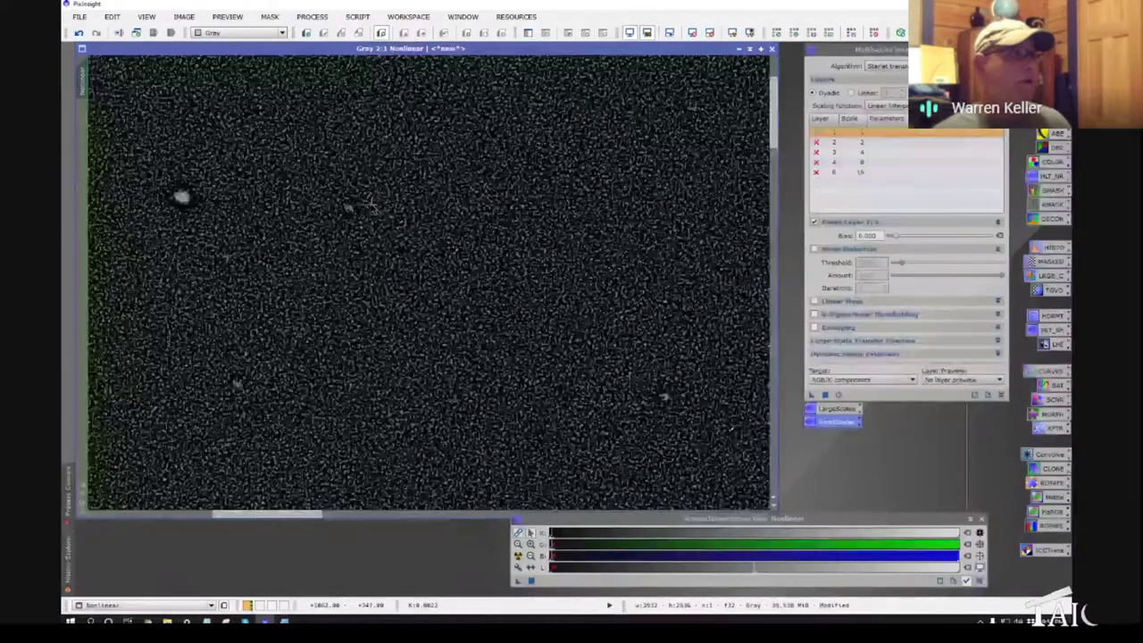
scroll(430, 309, up, 1)
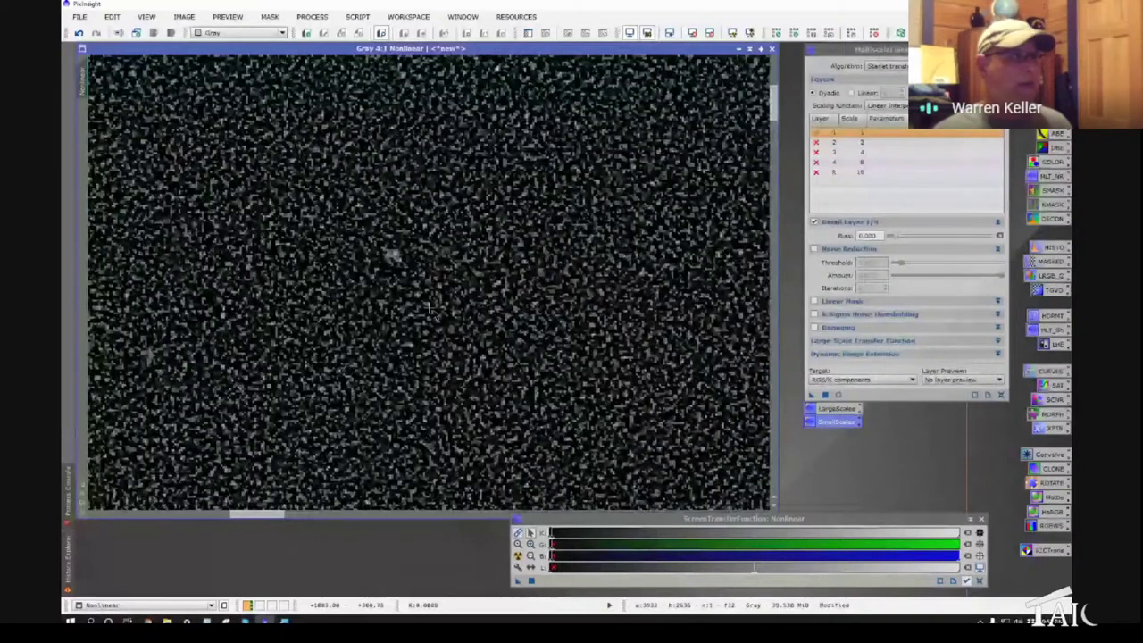
scroll(429, 309, down, 3)
scroll(486, 334, down, 2)
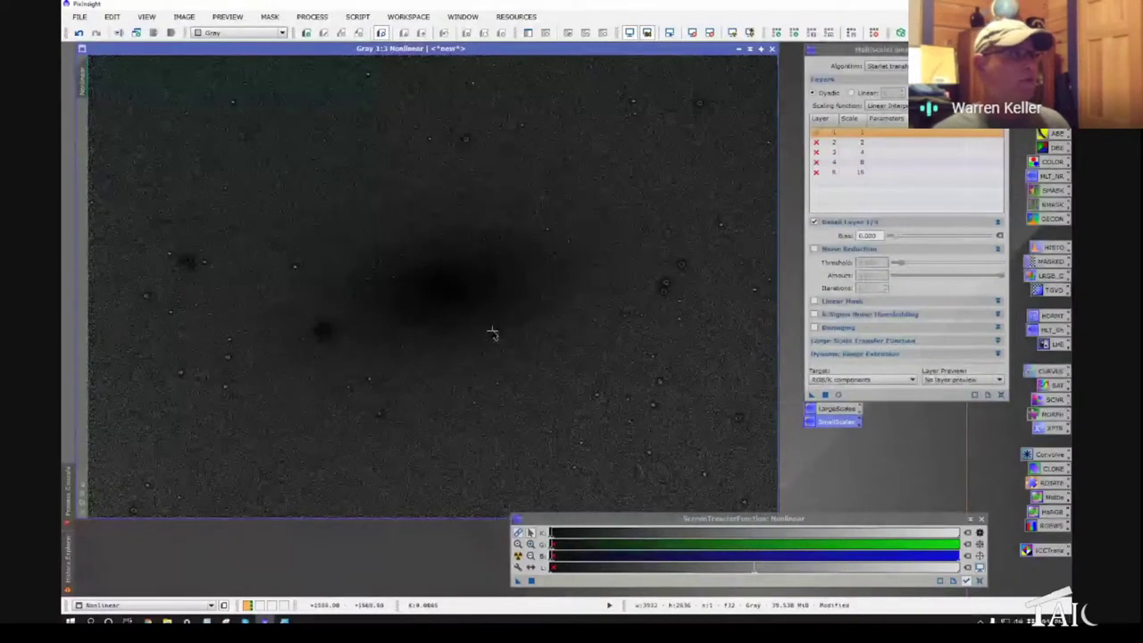
click(78, 32)
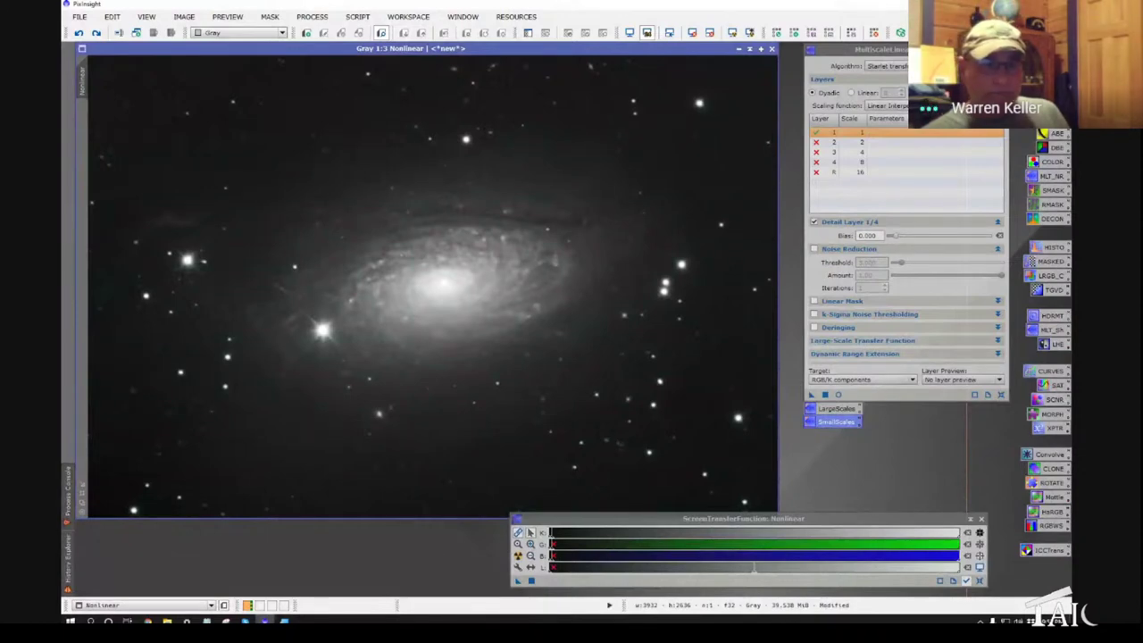
click(1001, 49)
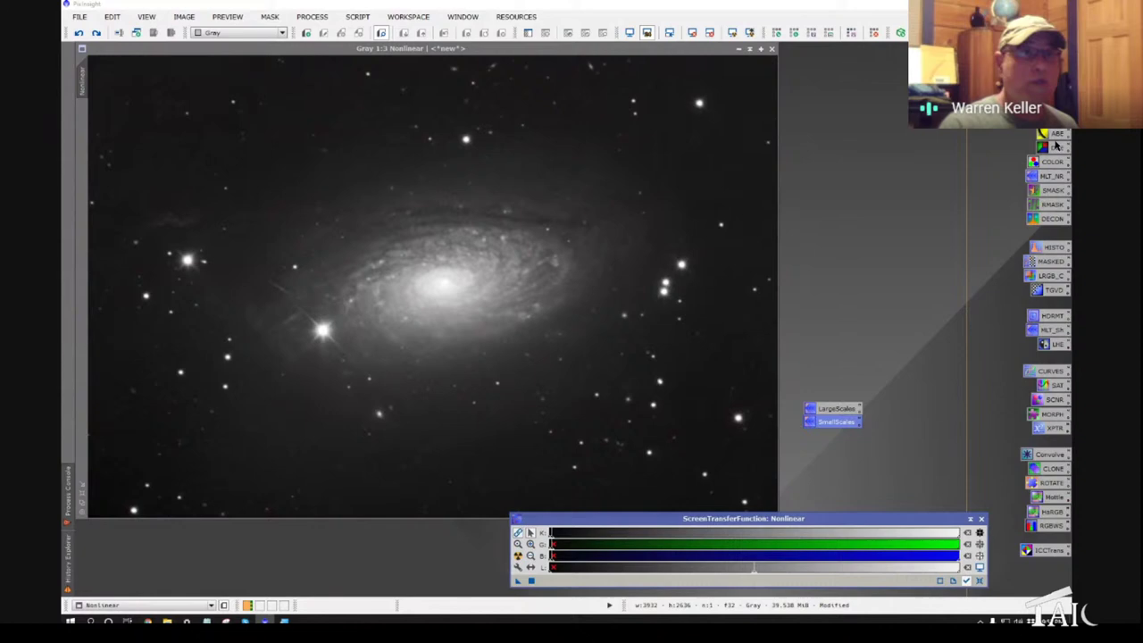
- Open the saved DECON settings: Regularized Richardson-Lucy, 10 iterations, 2.00 StdDev parametric PSF
click(1044, 220)
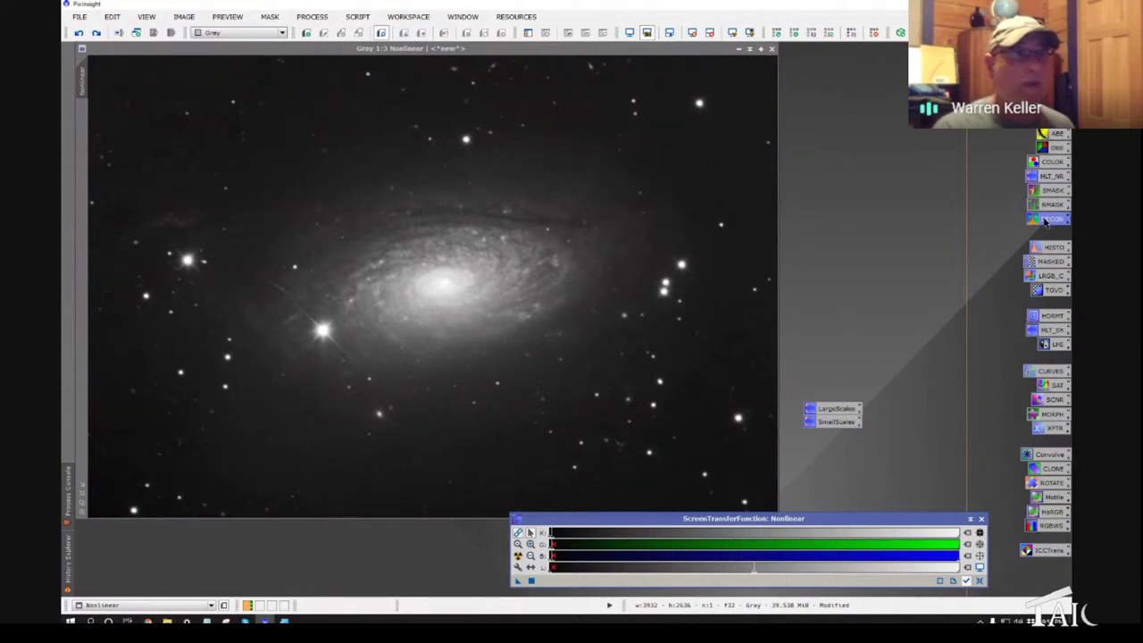
double_click(1044, 220)
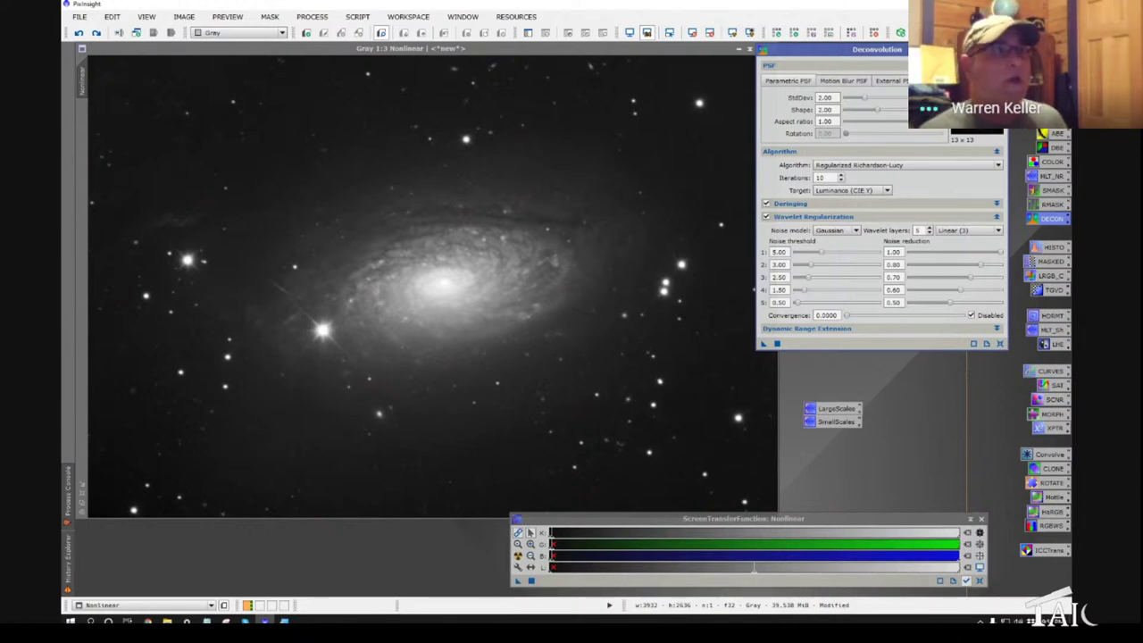
click(896, 165)
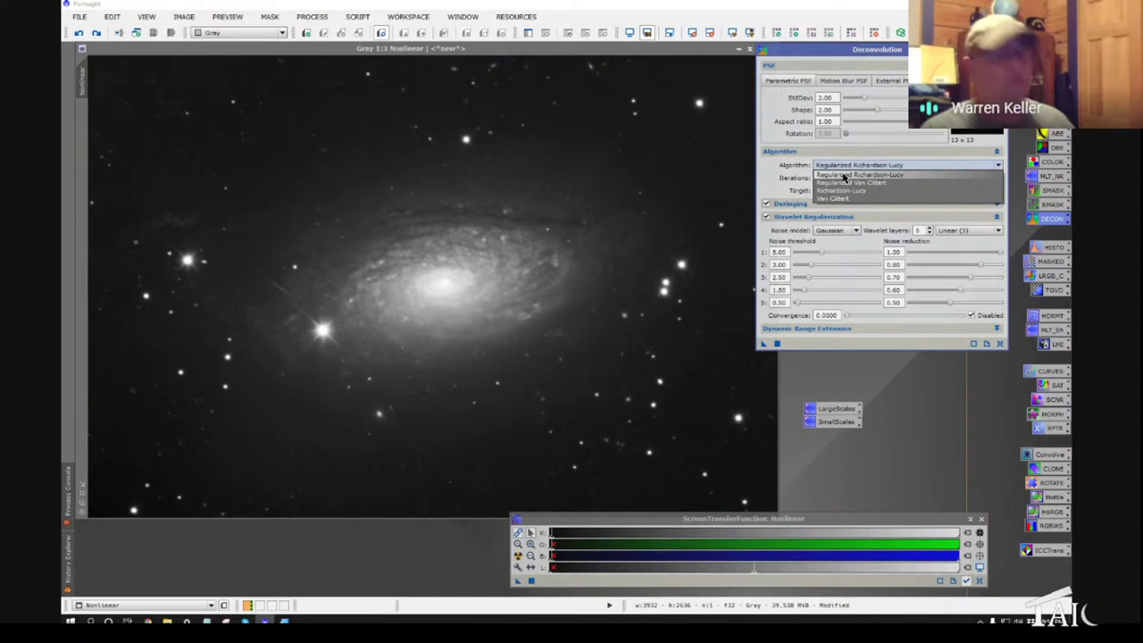
click(774, 167)
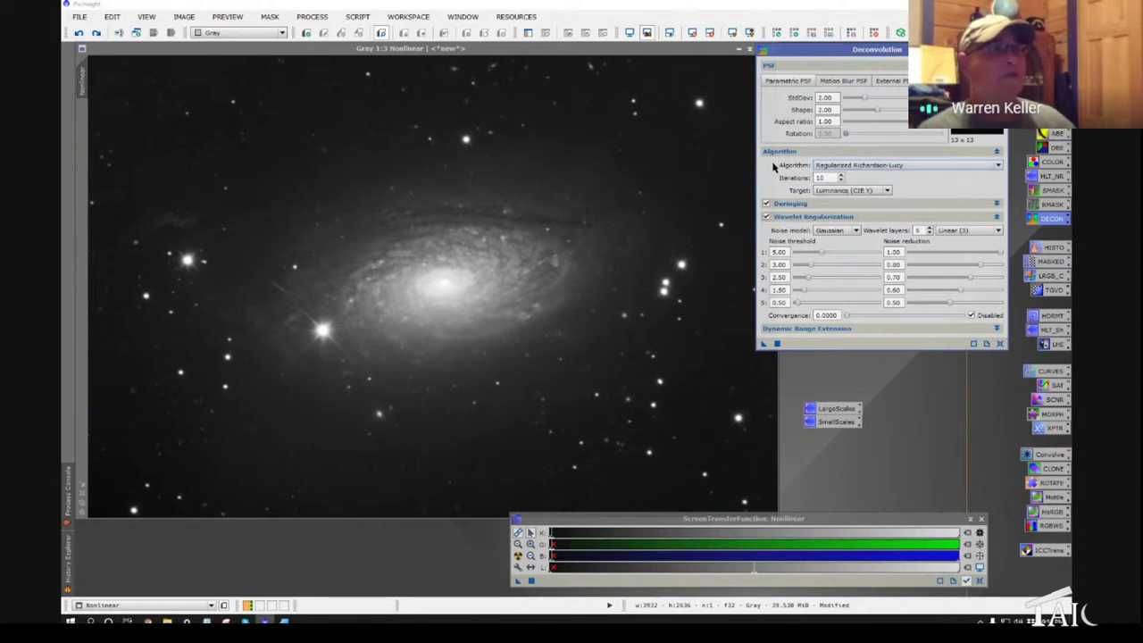
click(766, 217)
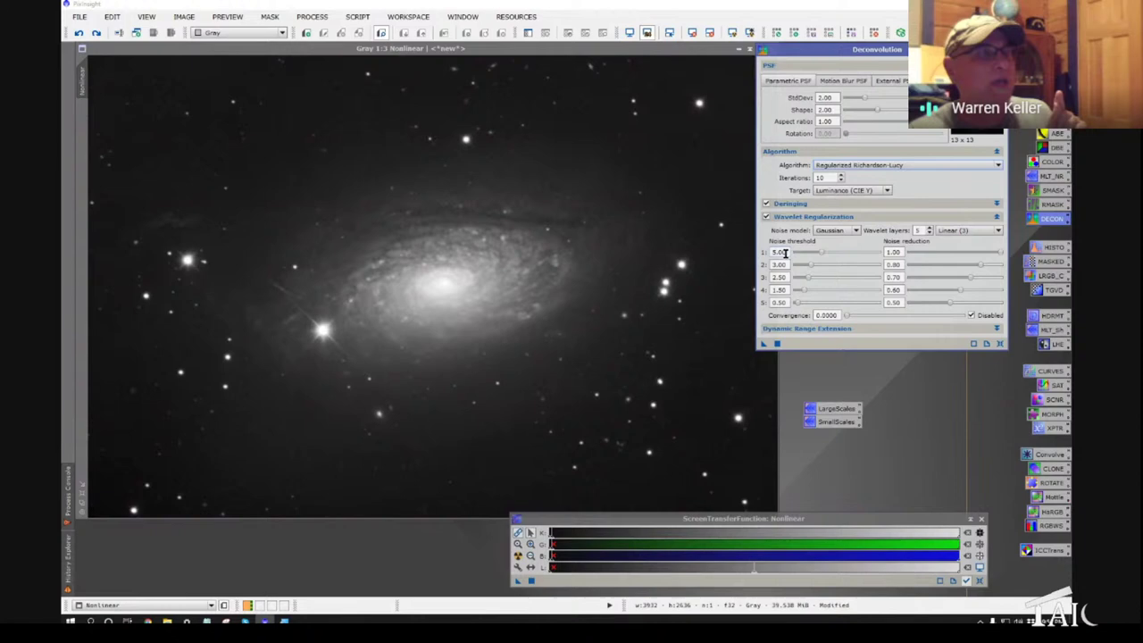
double_click(785, 252)
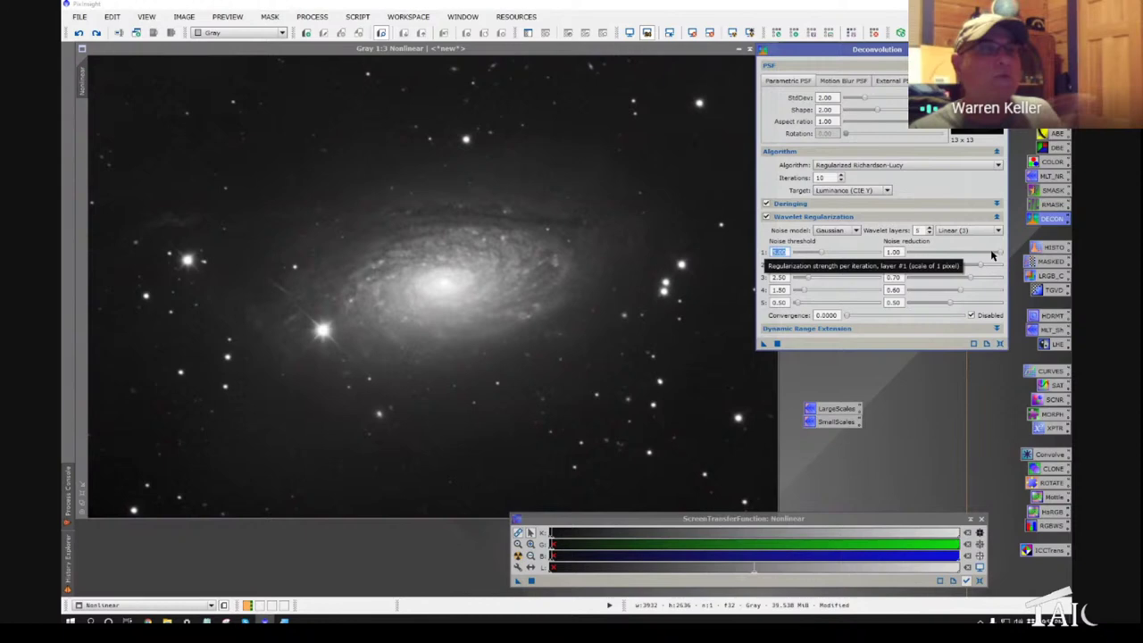
click(784, 264)
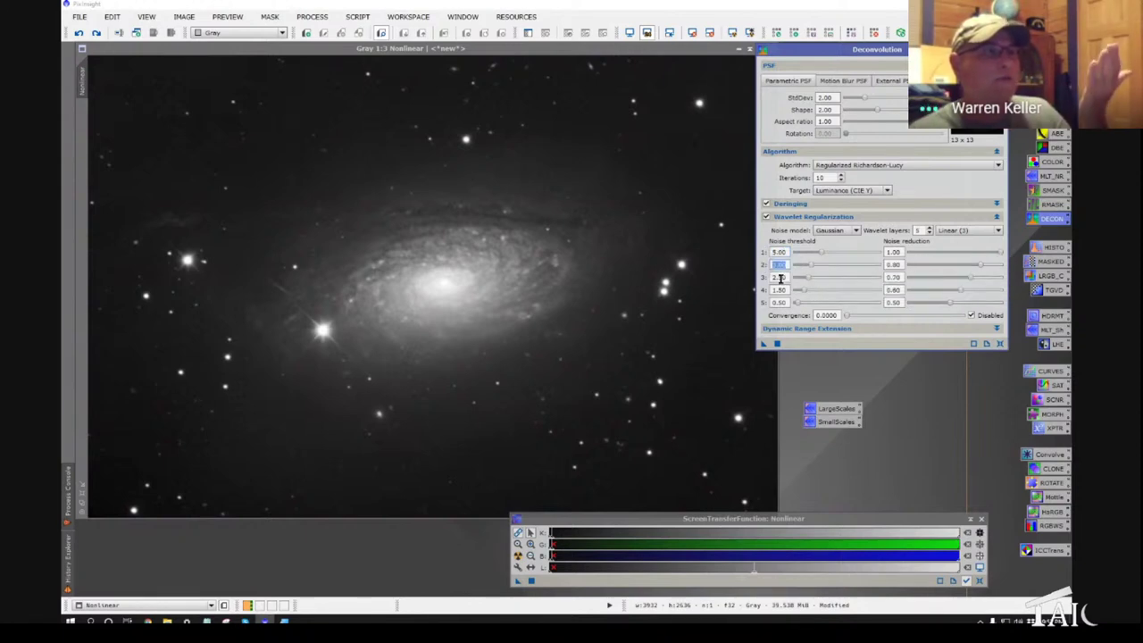
click(767, 274)
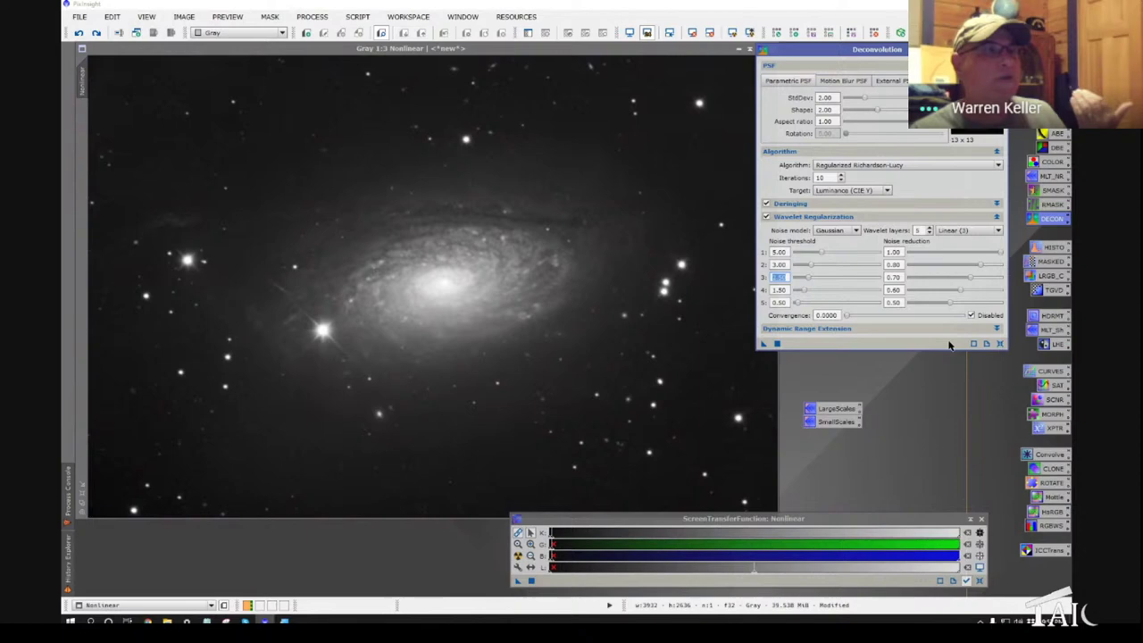
click(999, 344)
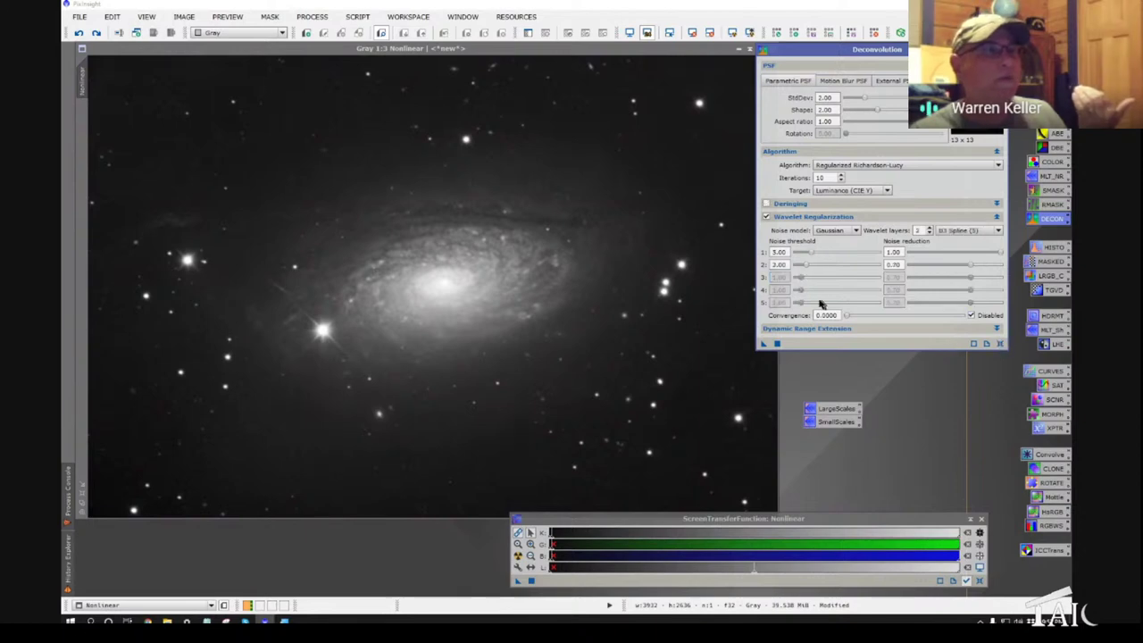
click(780, 252)
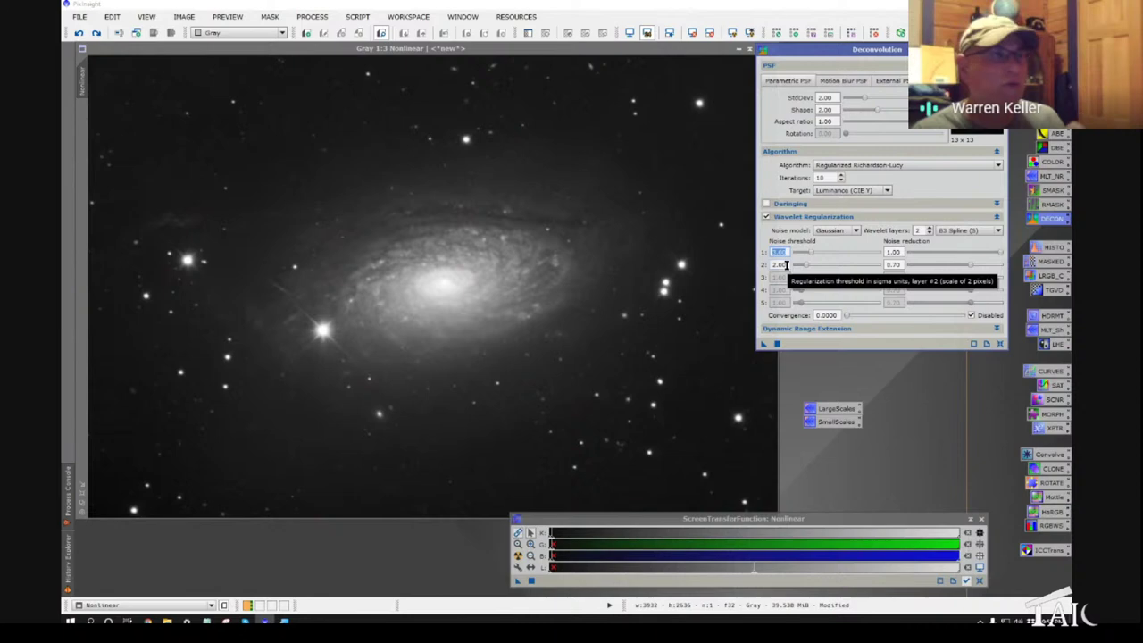
click(780, 264)
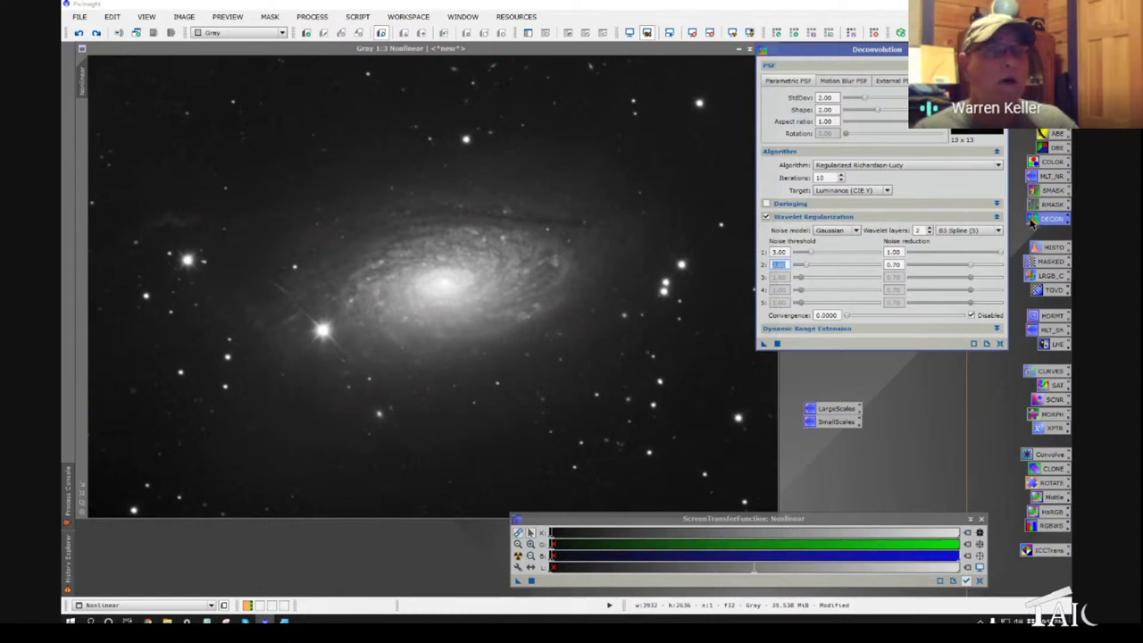
double_click(1032, 222)
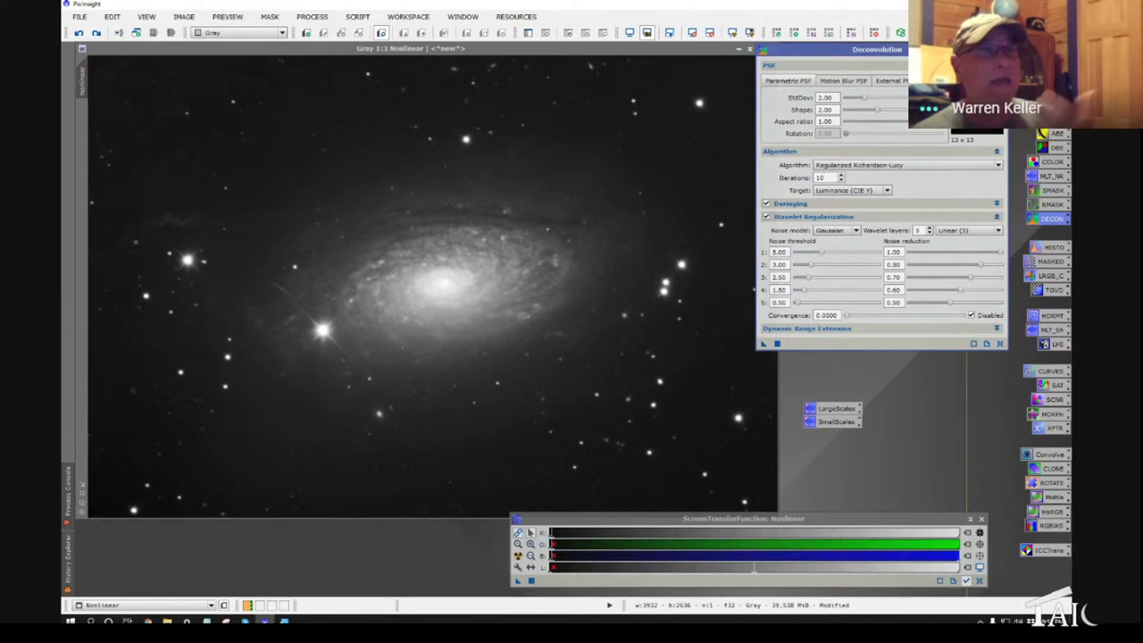
click(750, 290)
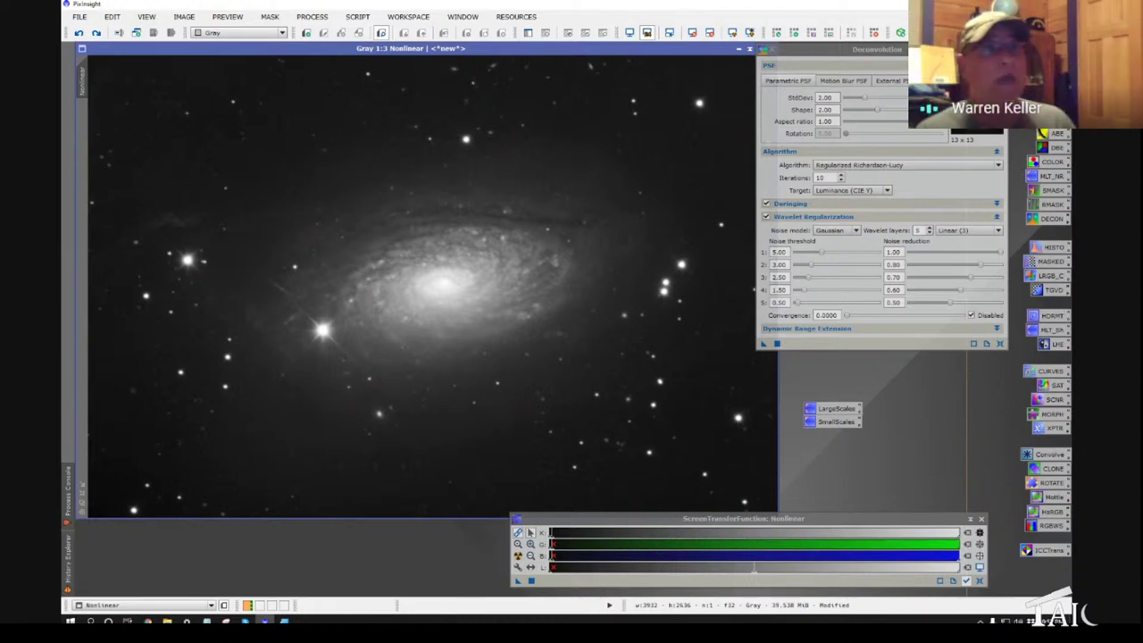
drag(1060, 134, 1071, 560)
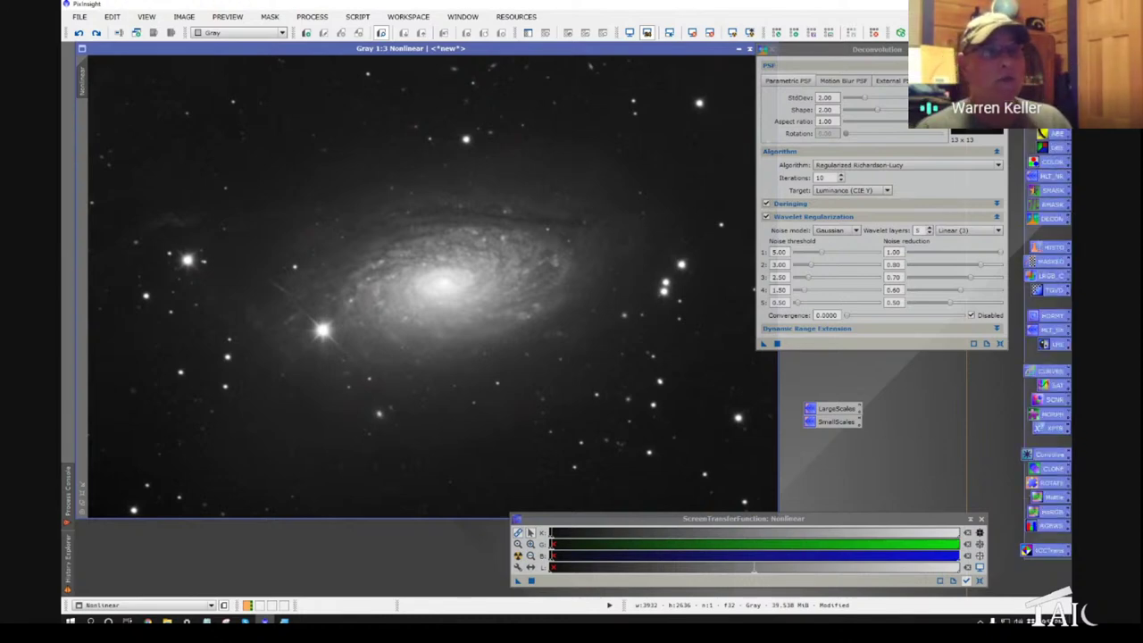
double_click(782, 290)
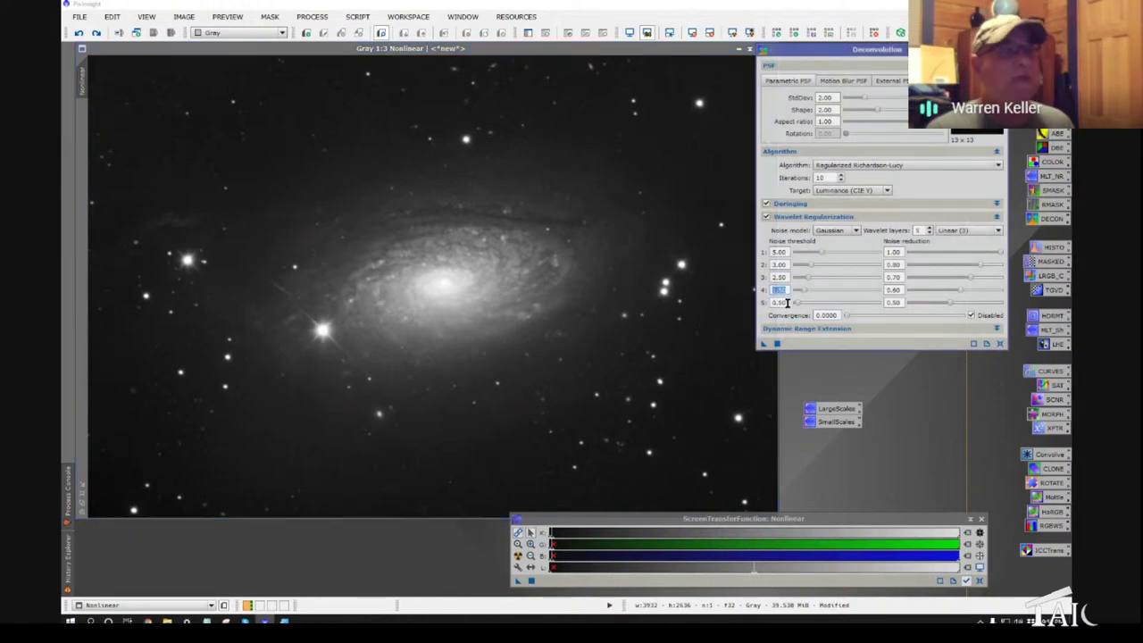
double_click(783, 303)
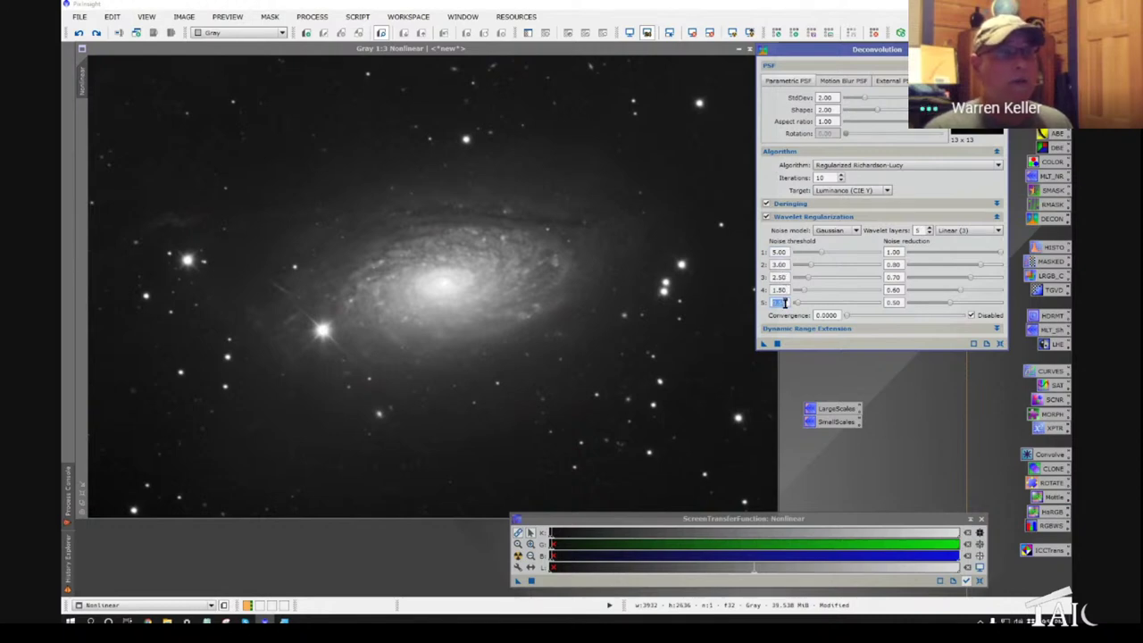
click(897, 251)
click(900, 265)
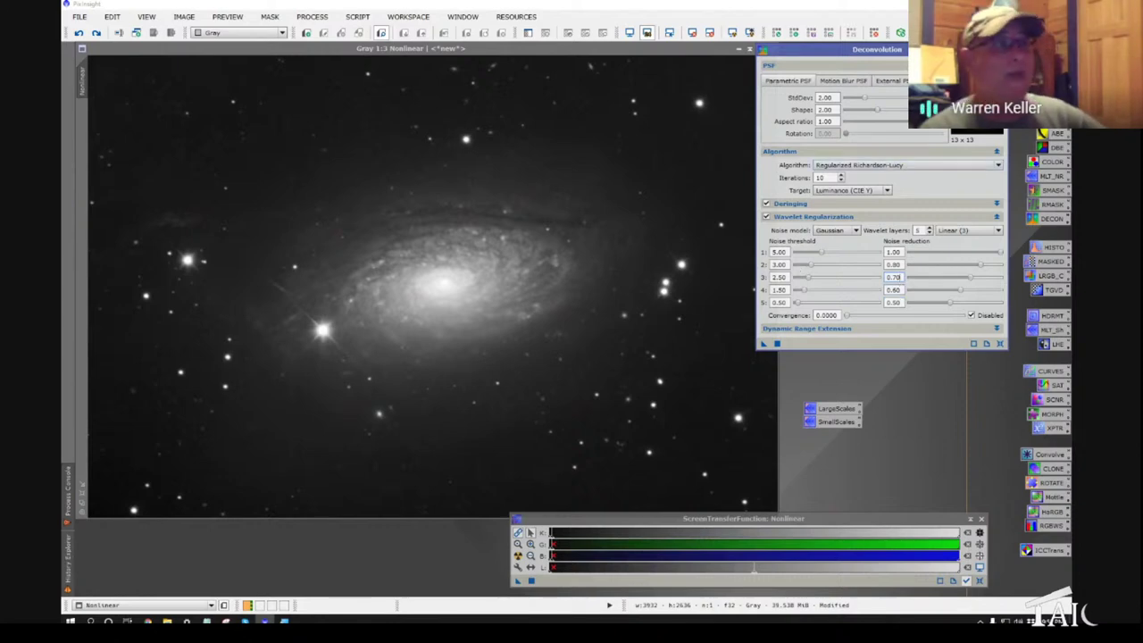
- Close Deconvolution and open the SMASK StarMask settings, reviewing large-scale growth 2 and small-scale growth 1
click(1000, 49)
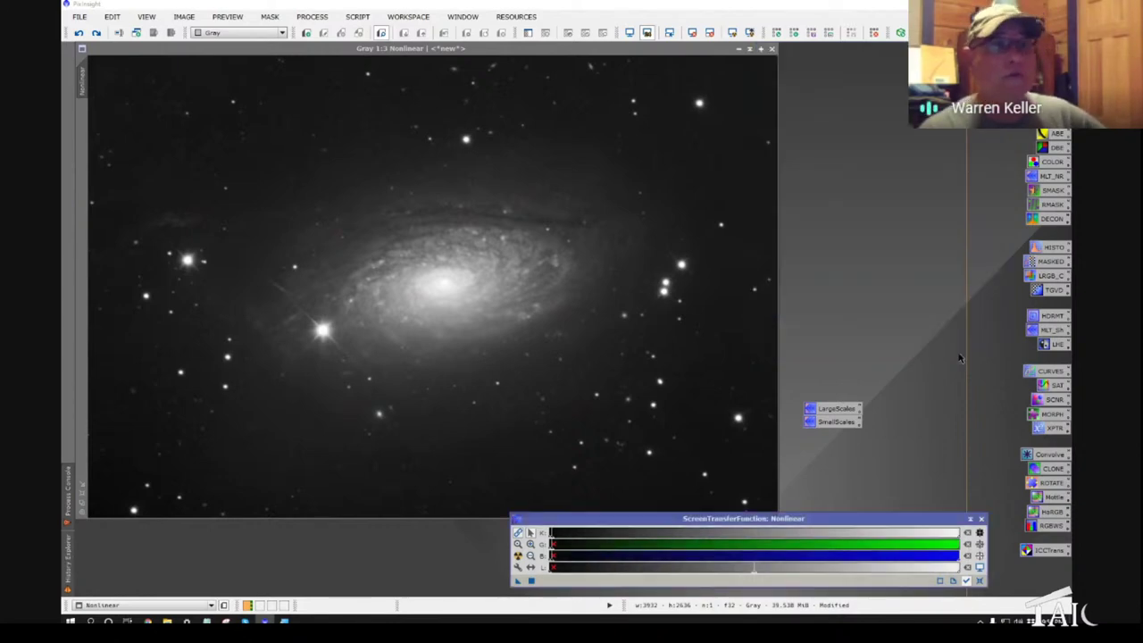
double_click(1035, 190)
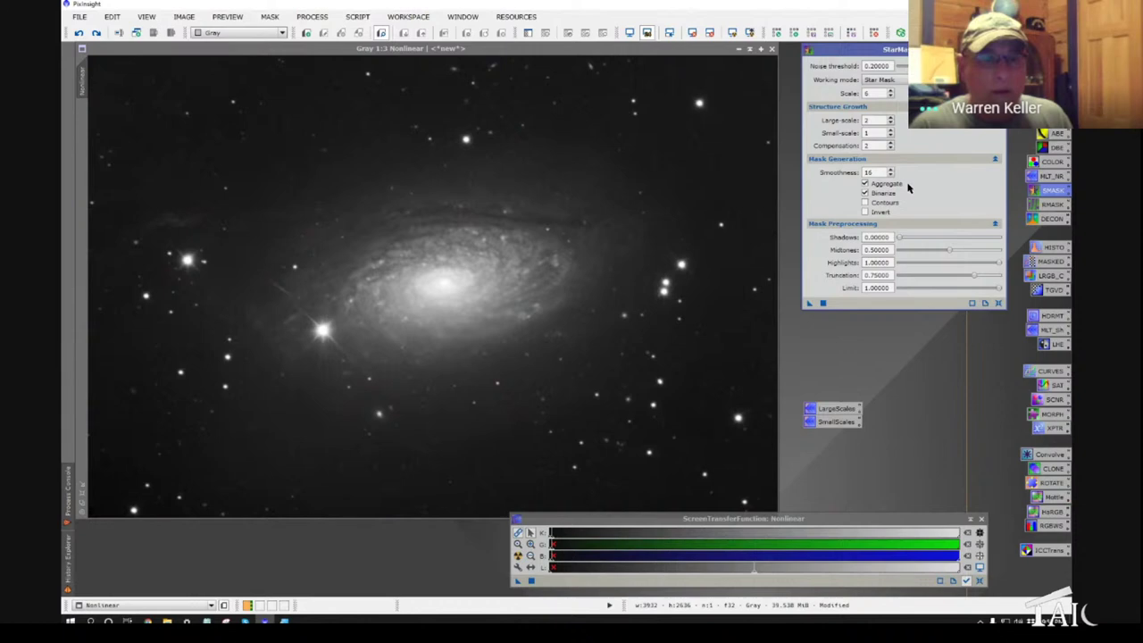
double_click(875, 120)
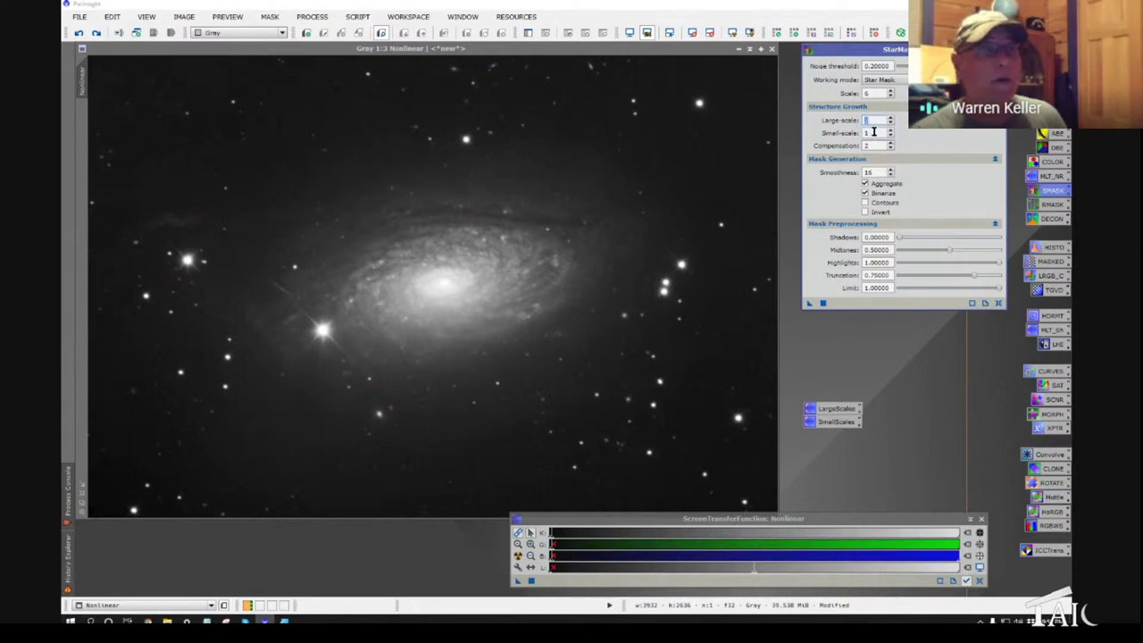
double_click(873, 132)
double_click(870, 120)
double_click(872, 132)
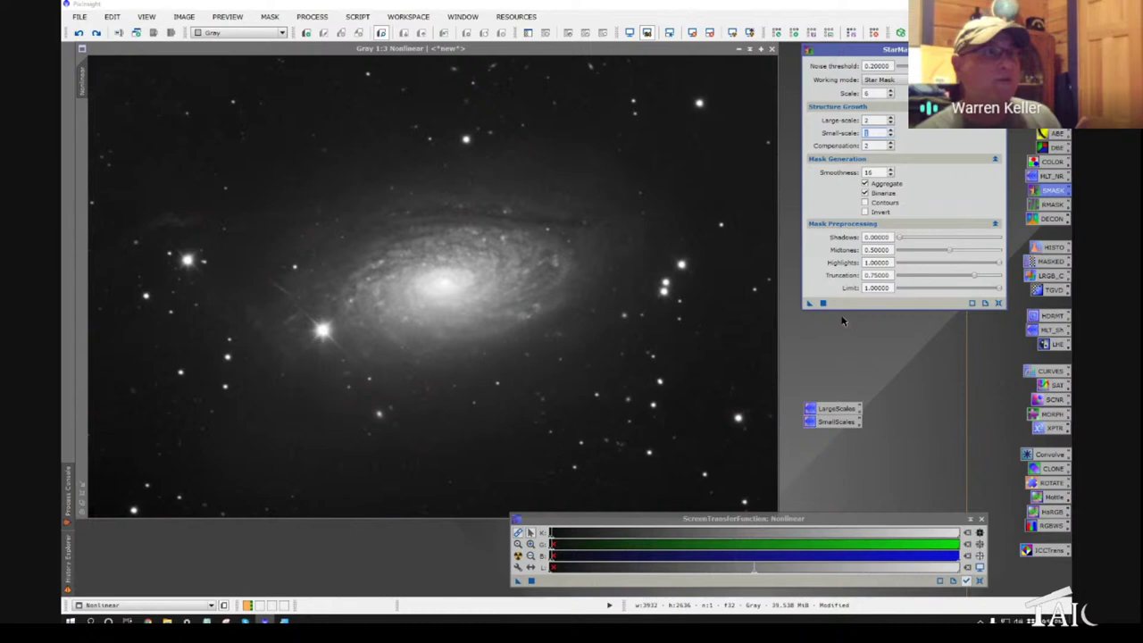
- Generate a star_mask from the galaxy image and zoom in to check pixel values on its stars
drag(809, 306, 587, 286)
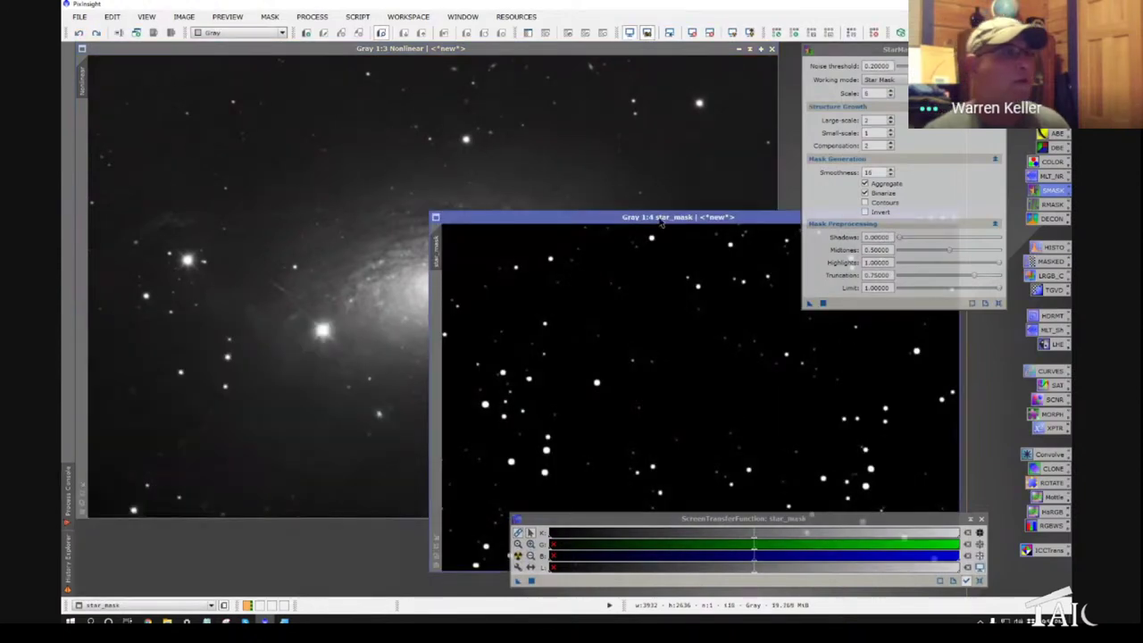
drag(662, 217, 386, 95)
scroll(314, 254, up, 1)
scroll(319, 260, up, 1)
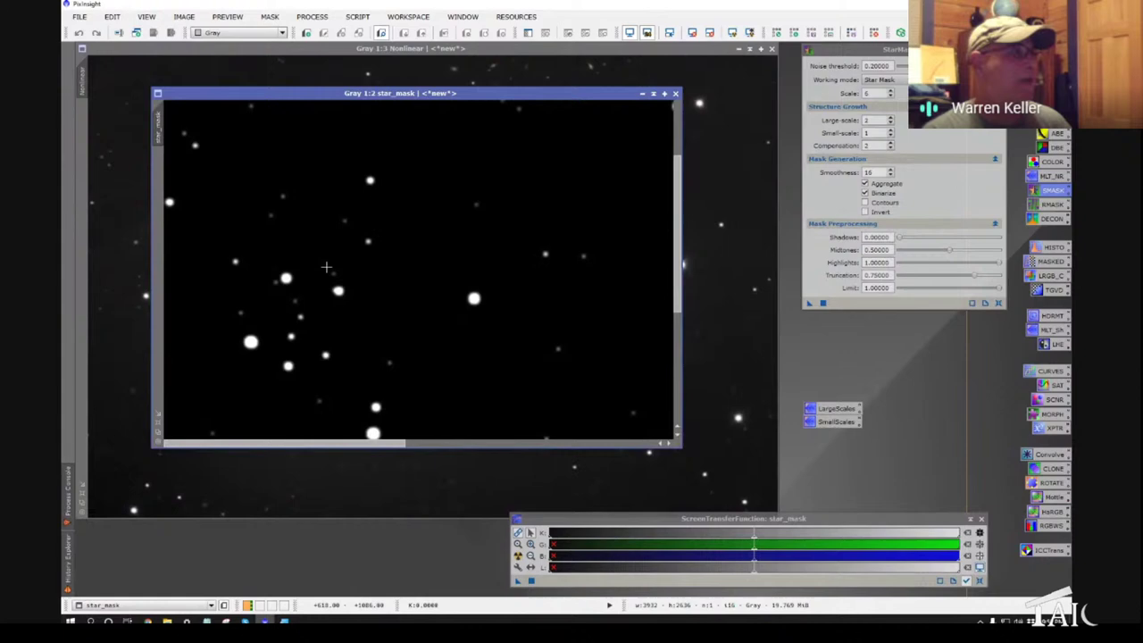
drag(480, 296, 480, 296)
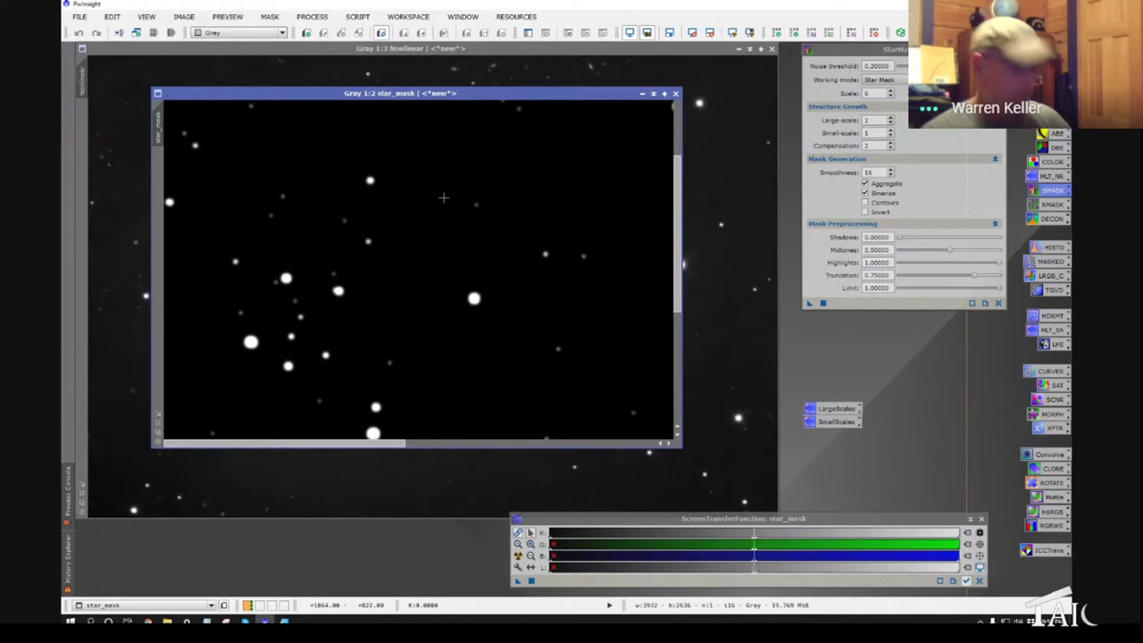
key(super+ctrl+c)
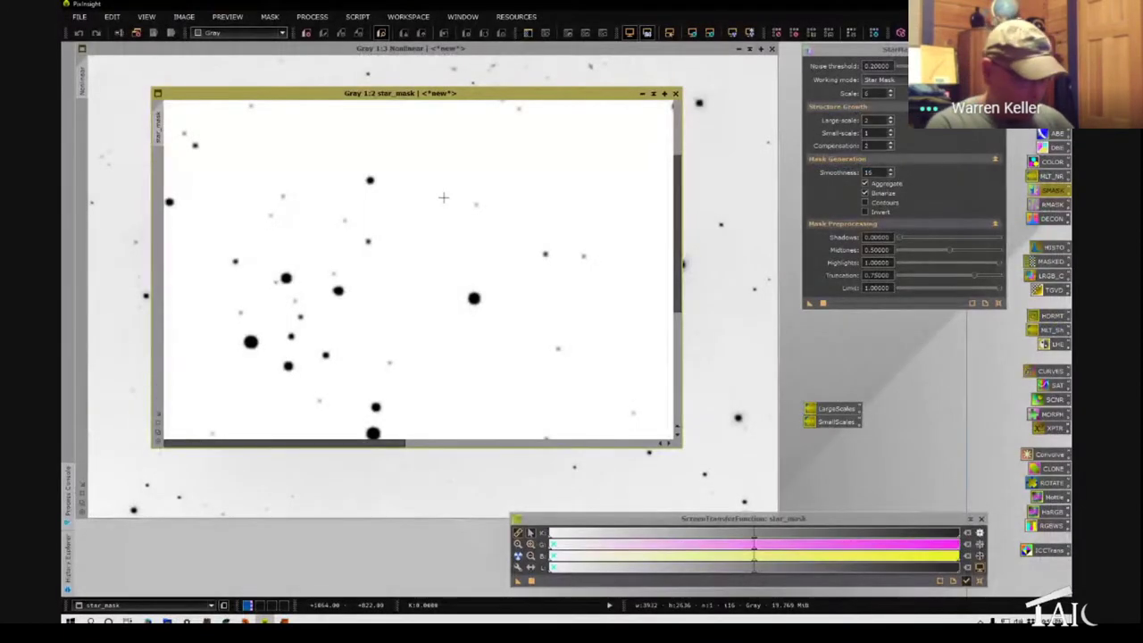
key(super+ctrl+c)
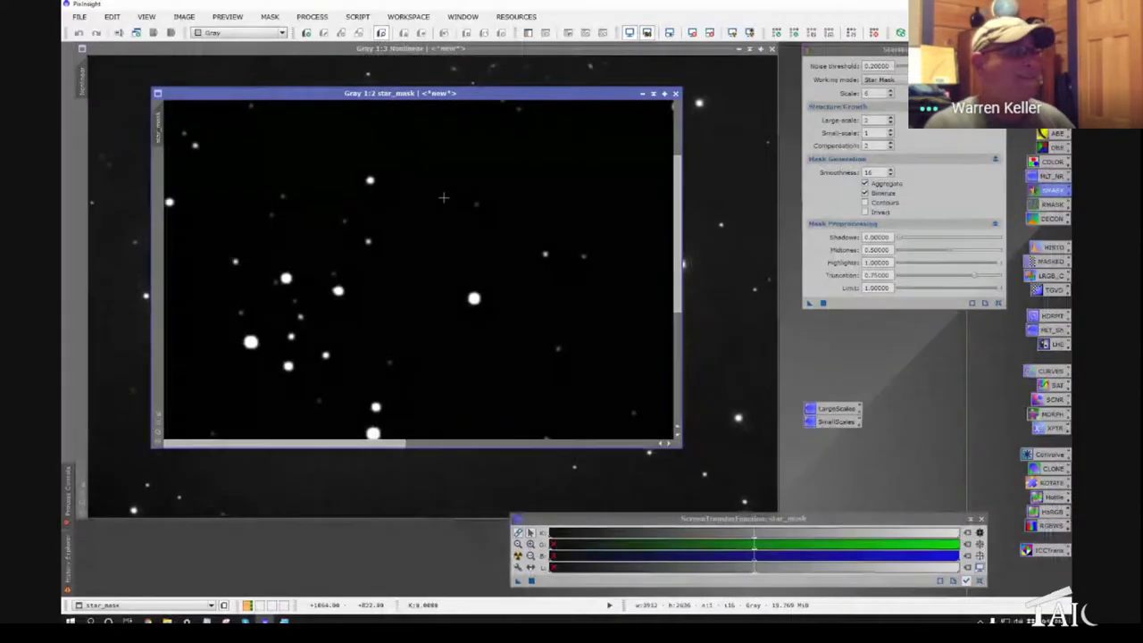
click(473, 298)
drag(473, 298, 474, 299)
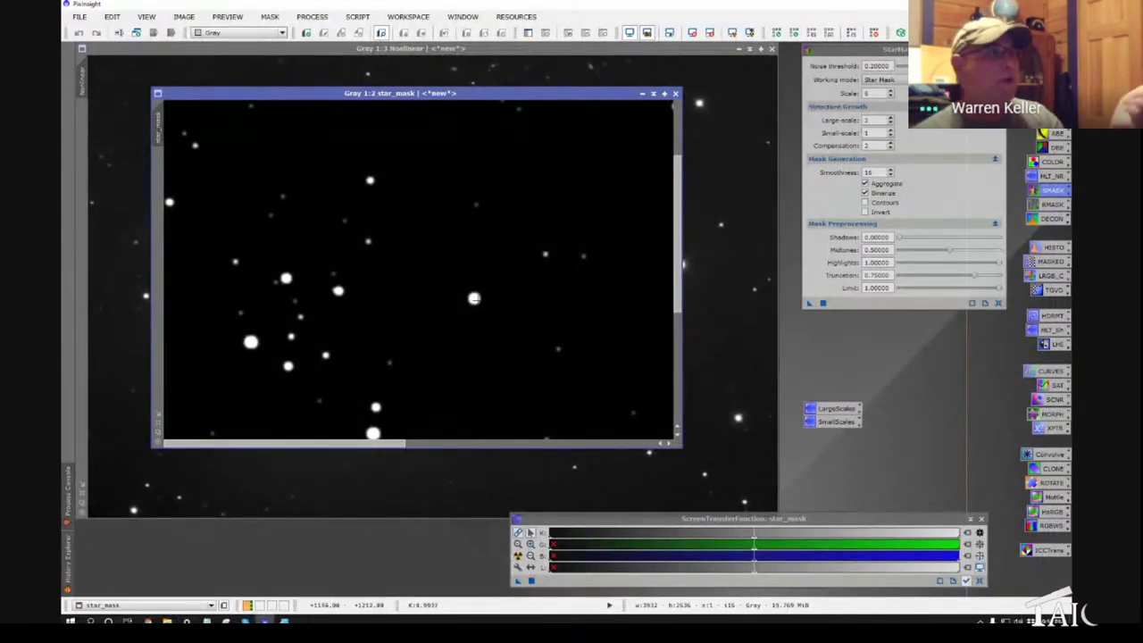
- Set StarMask's large-scale growth to 2, moving on to the small-scale field
click(862, 120)
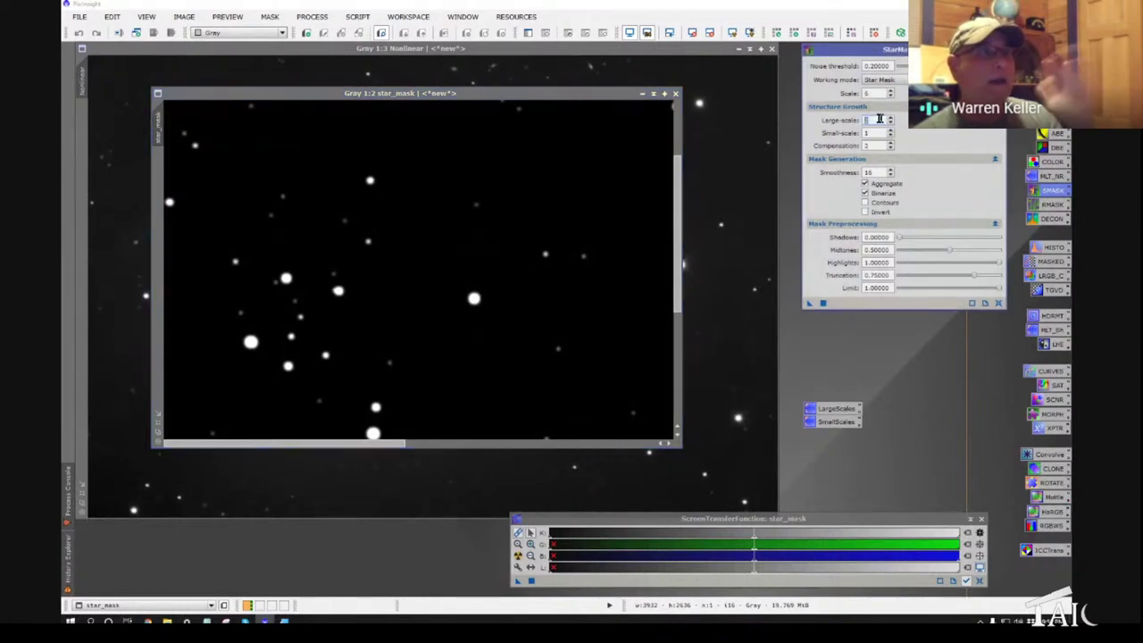
text(2)
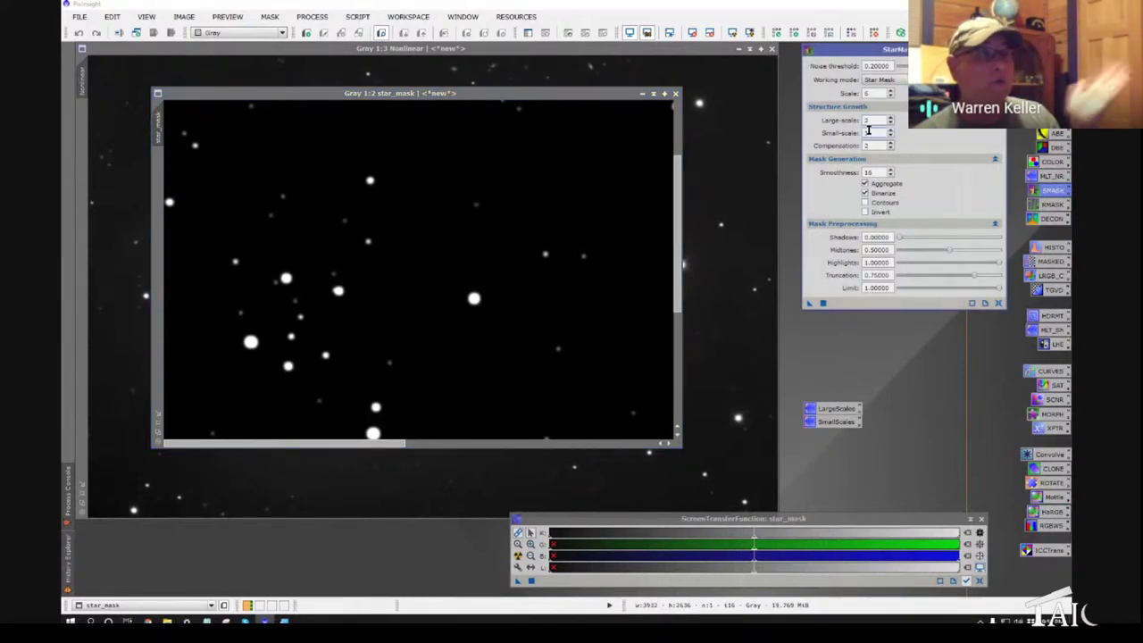
click(878, 133)
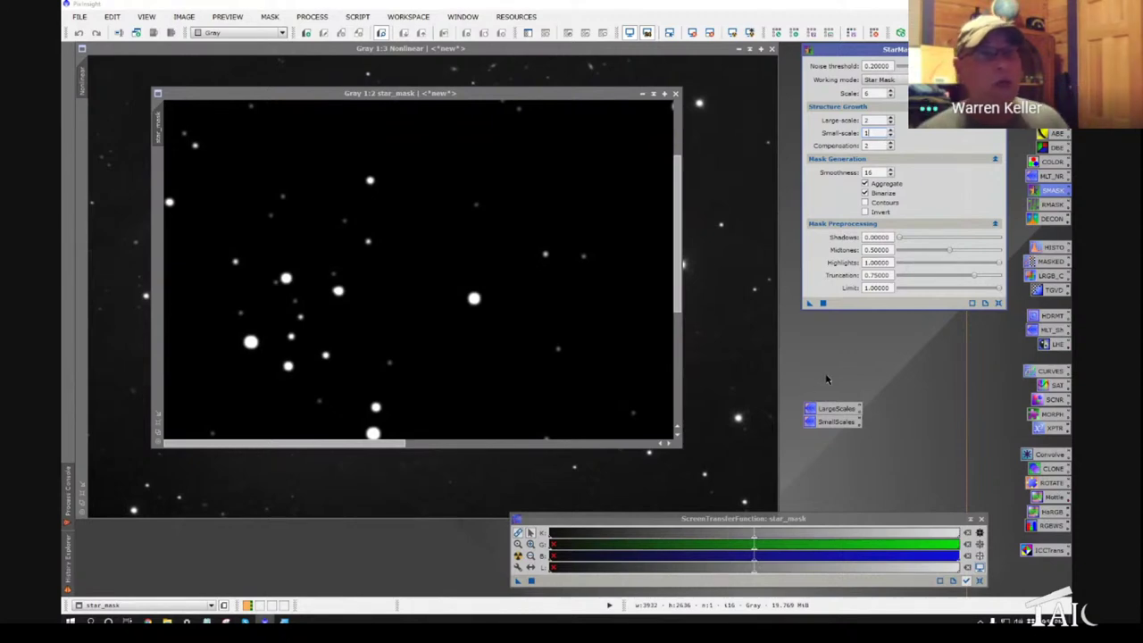
- Open the saved MorphologicalTransformation settings and apply them to star_mask
double_click(1052, 414)
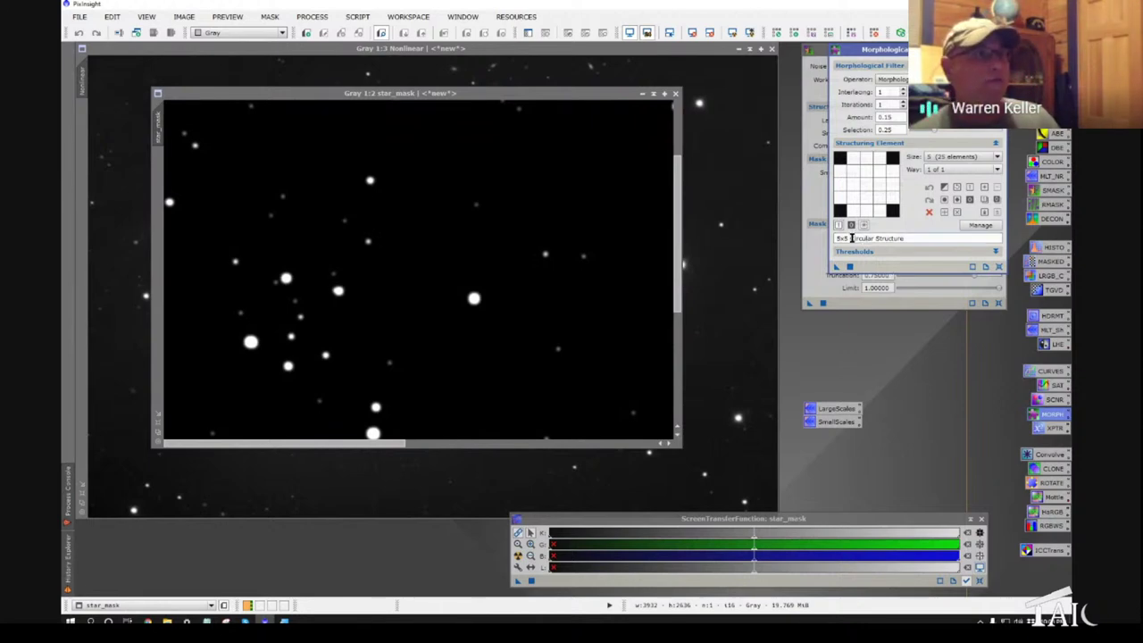
drag(836, 238, 903, 237)
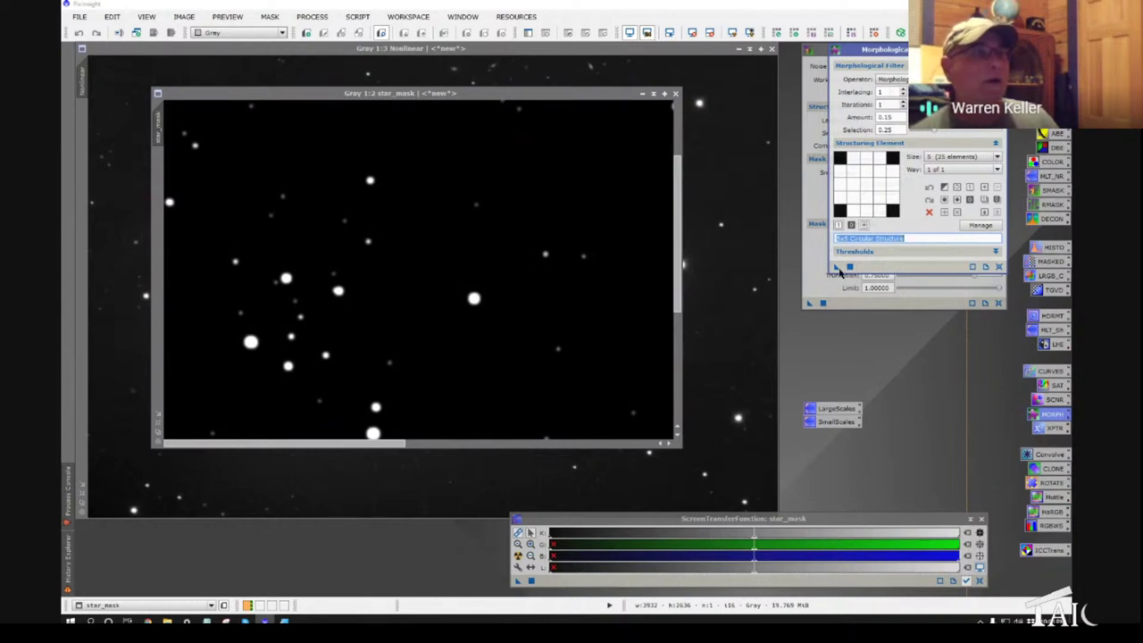
drag(840, 266, 497, 274)
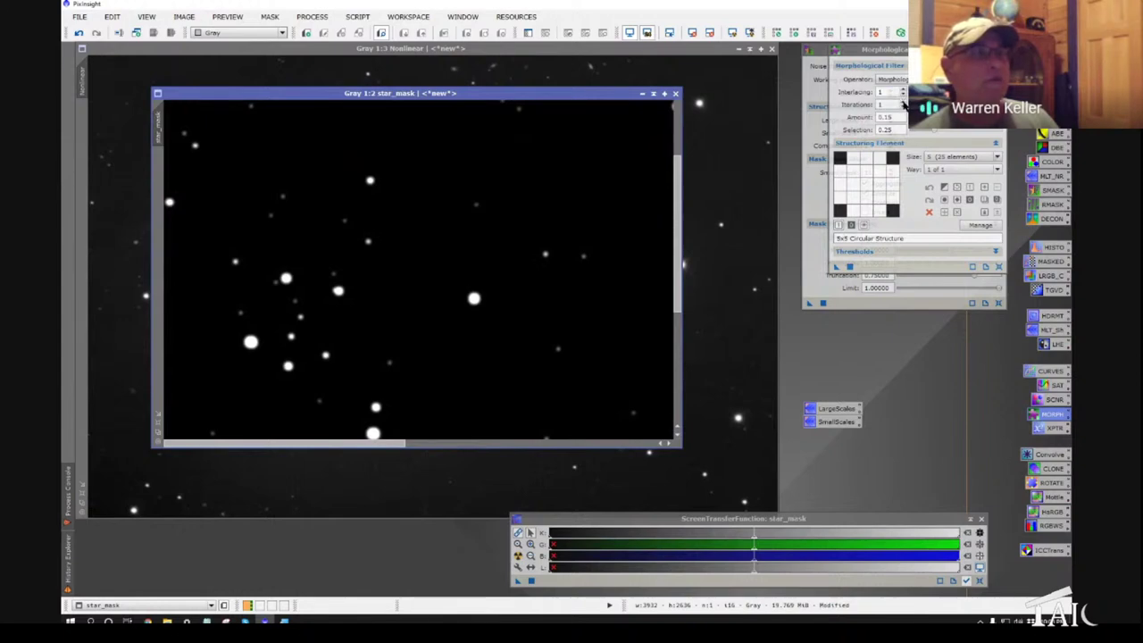
- Switch the operator to Dilation, set amount 0.55, and reapply the filter to star_mask
click(900, 104)
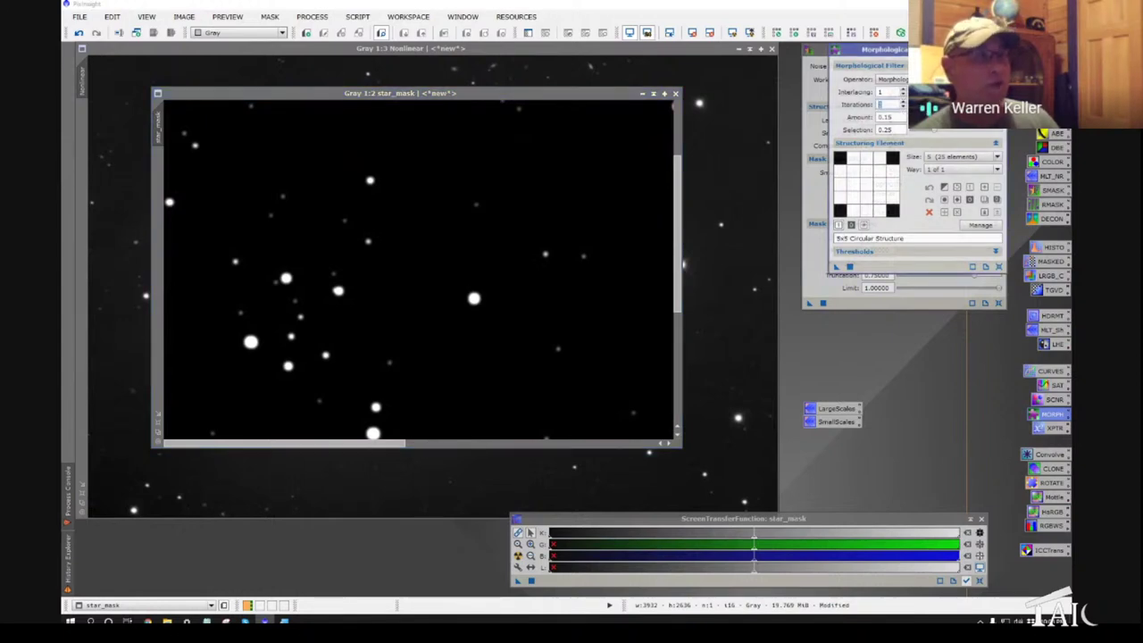
click(892, 79)
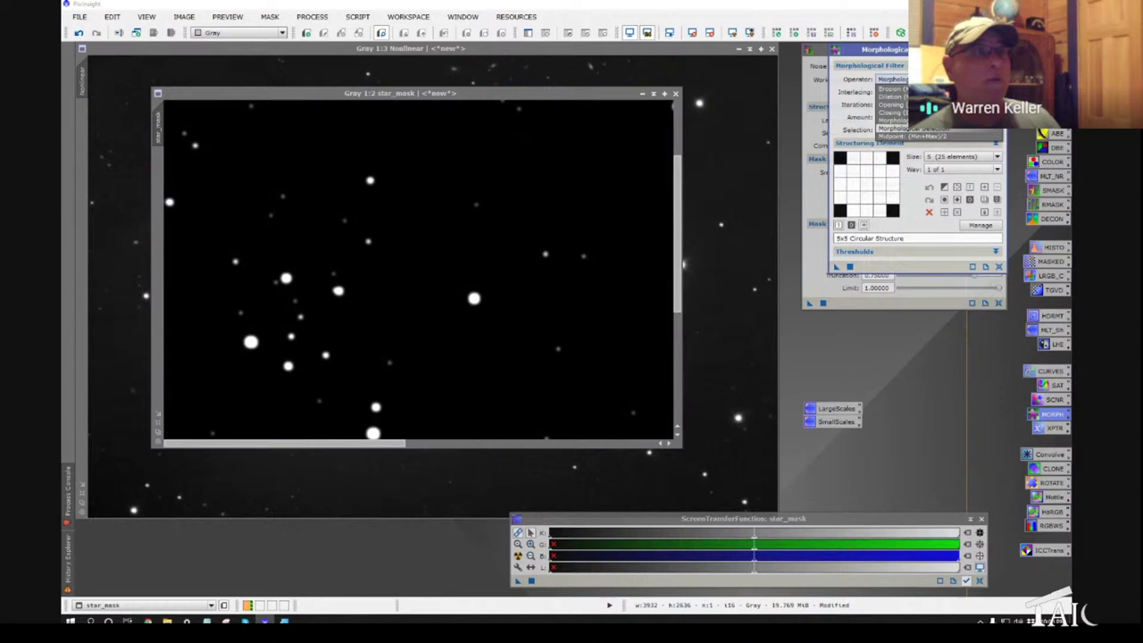
click(891, 96)
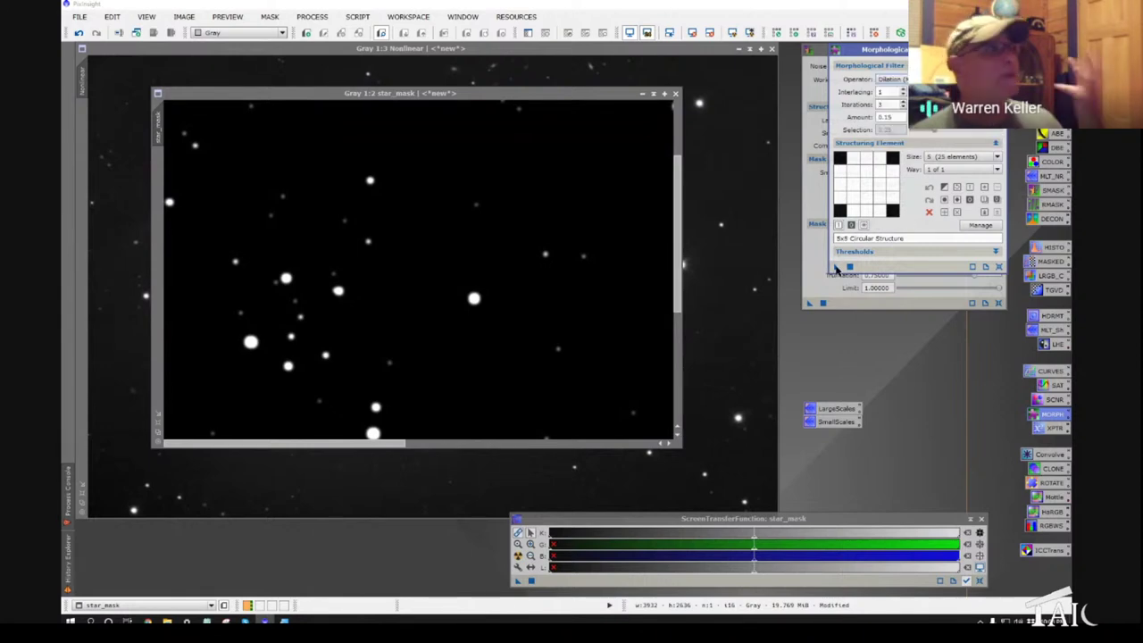
drag(837, 268, 551, 287)
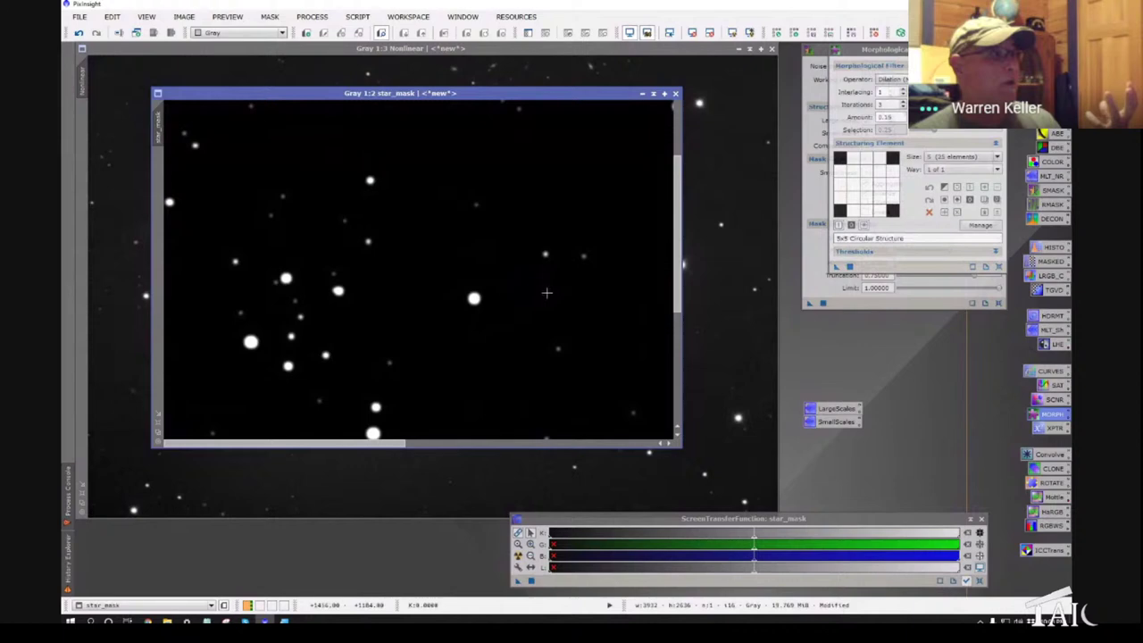
double_click(886, 117)
text(0.55)
drag(837, 267, 482, 300)
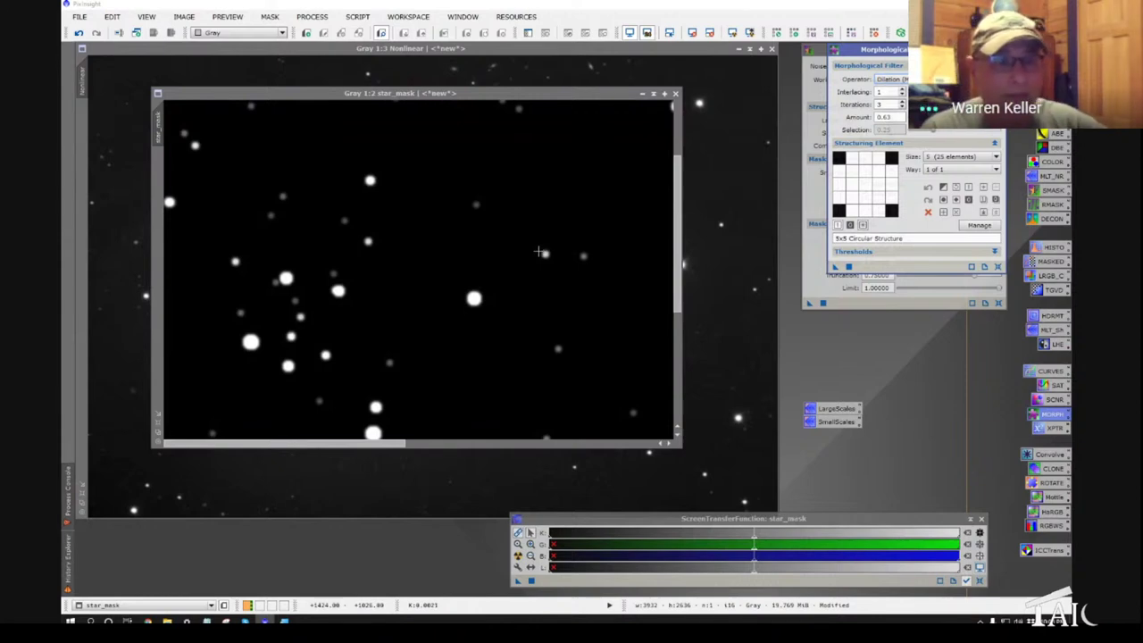
- Close star_mask without saving its changes, then close the StarMask tool
click(676, 93)
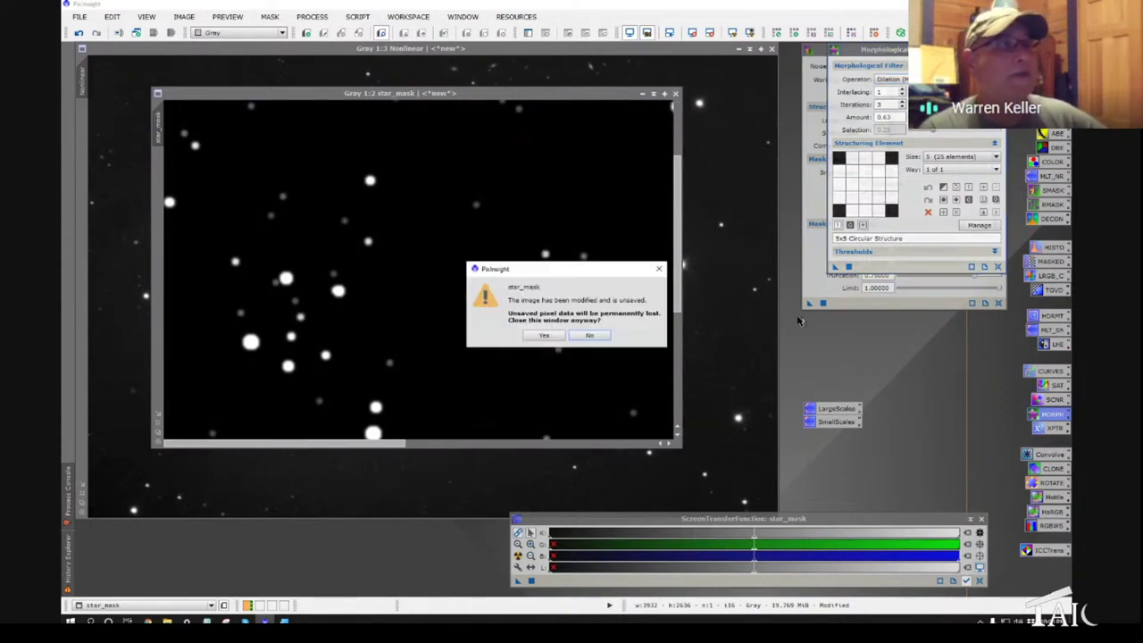
click(545, 335)
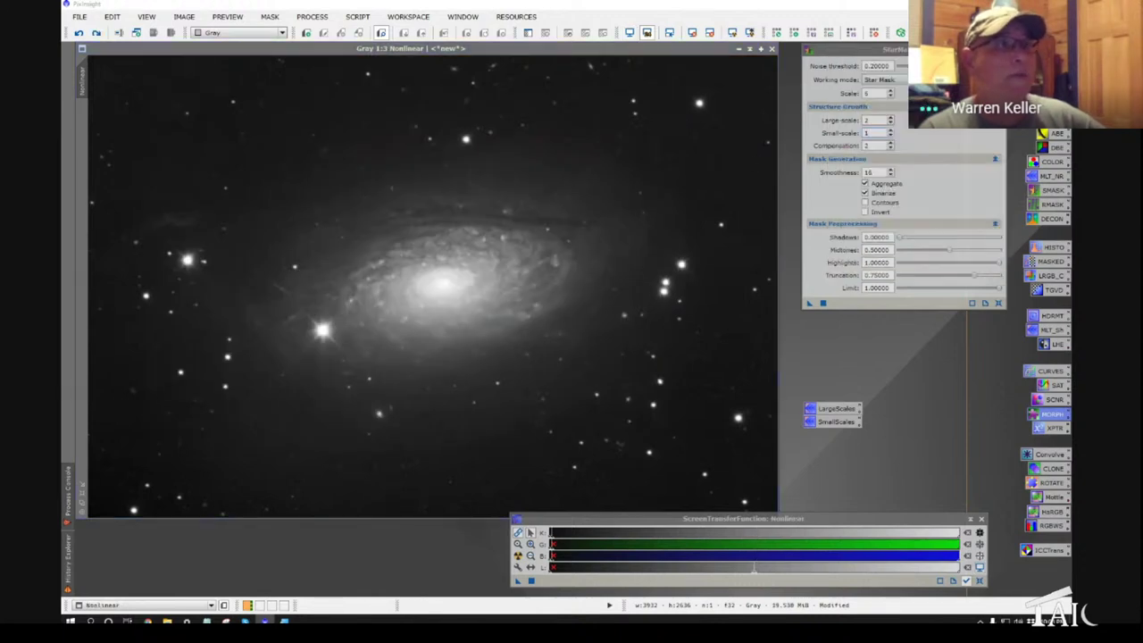
click(999, 50)
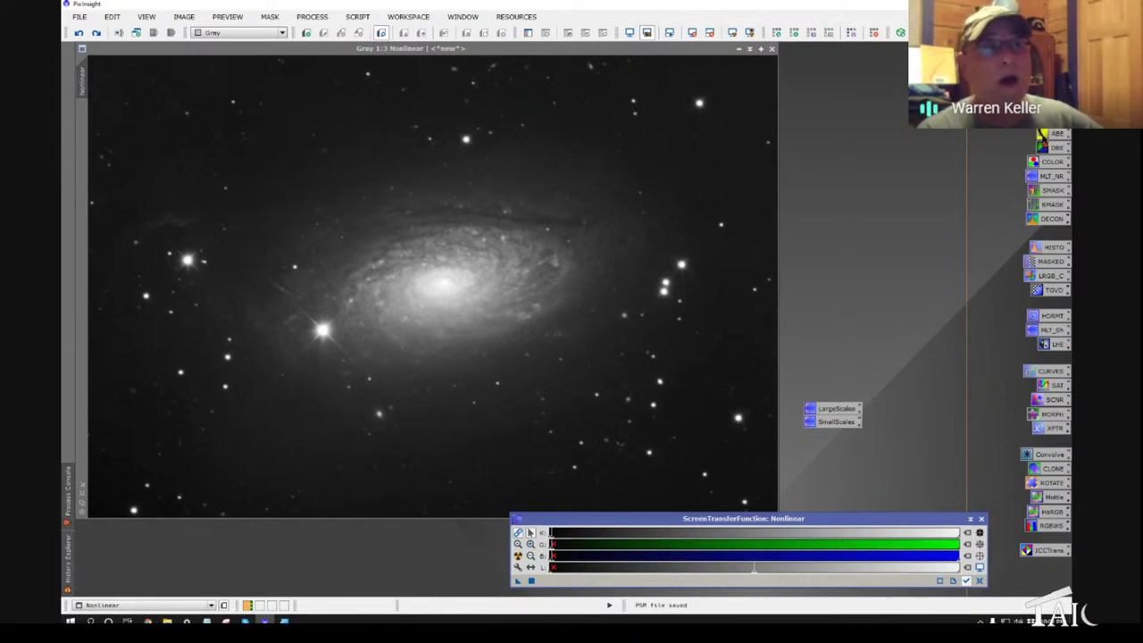
click(1049, 135)
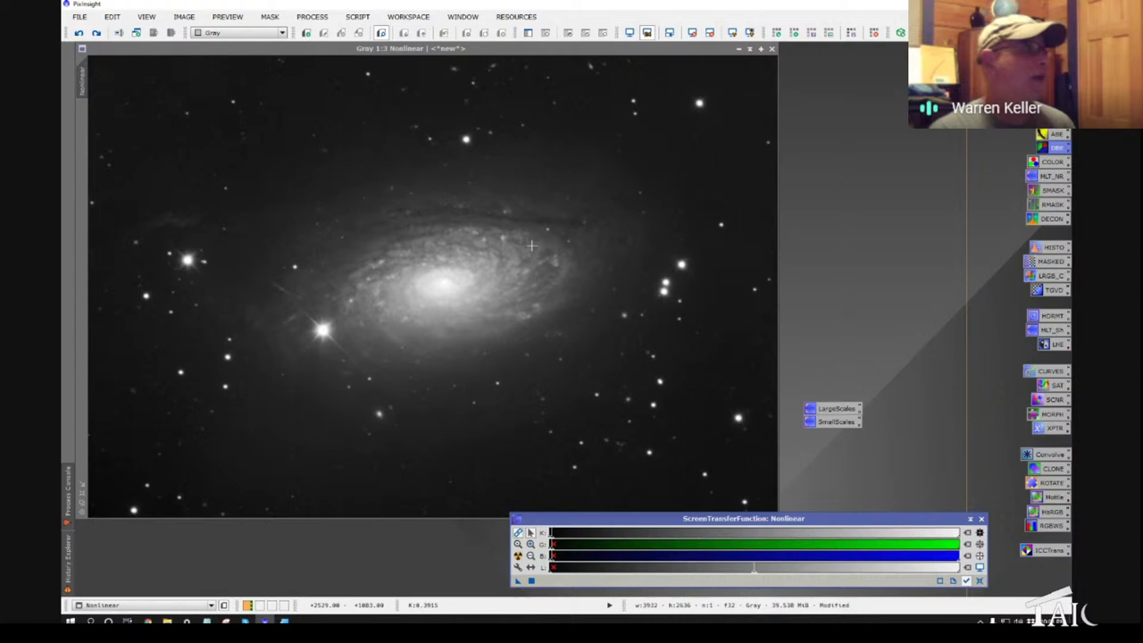
- Minimize the Nonlinear image and display the m63 image with an STF AutoStretch
click(749, 49)
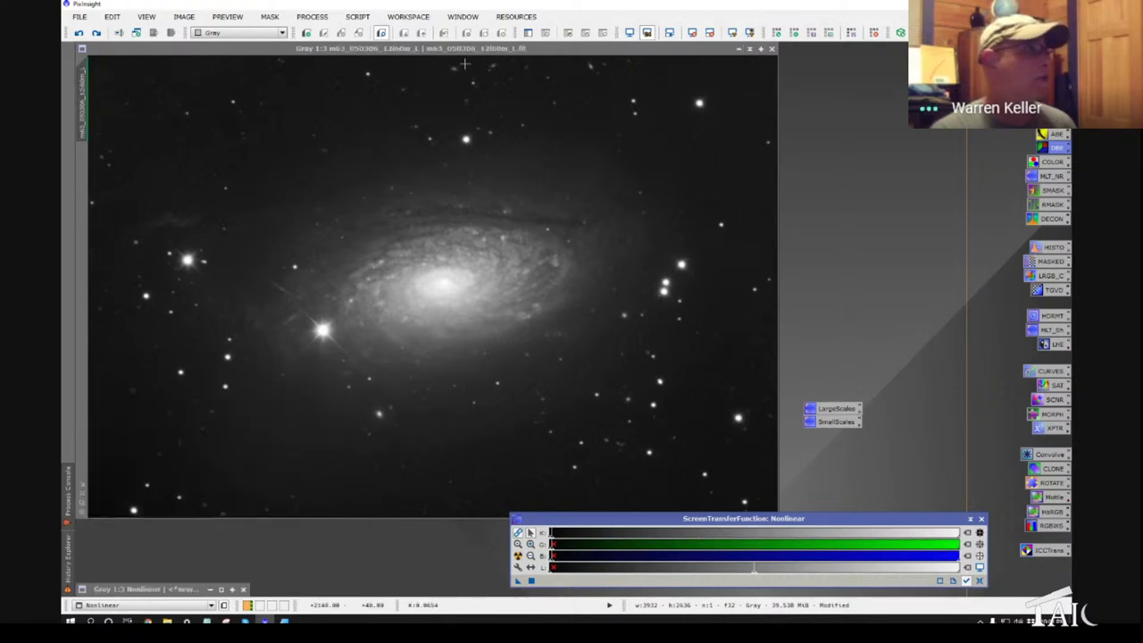
click(438, 57)
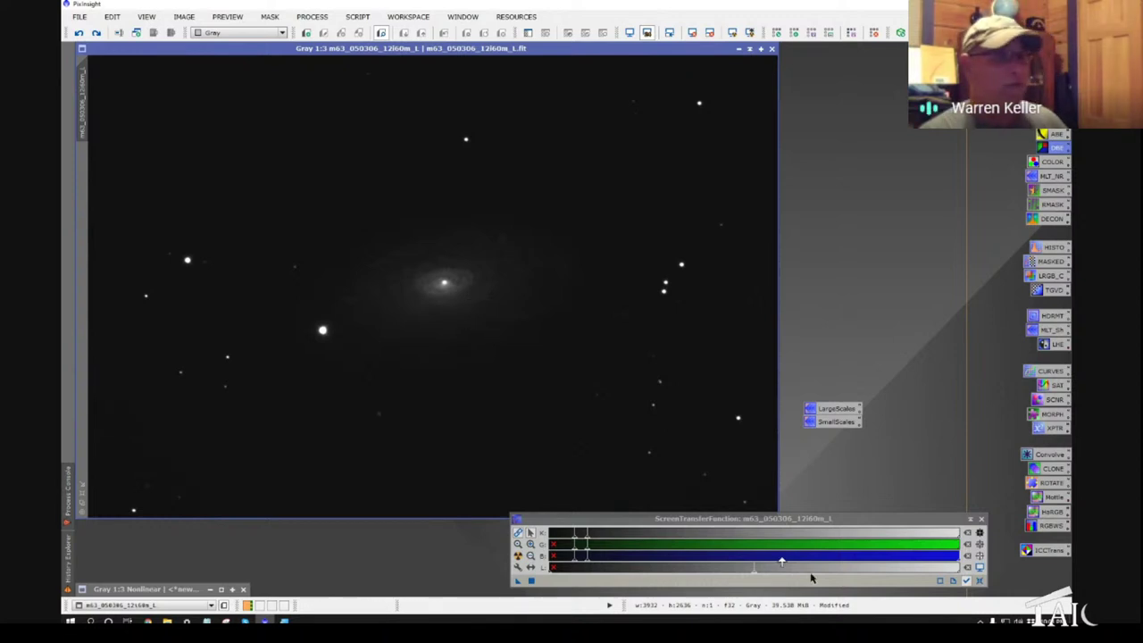
click(979, 568)
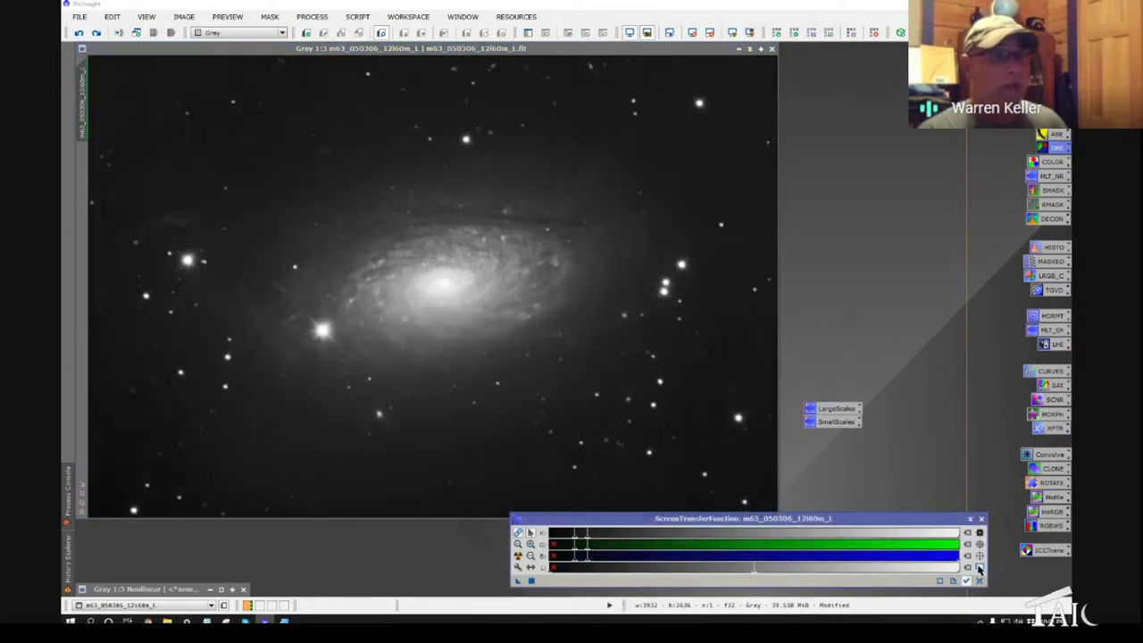
click(979, 568)
click(980, 568)
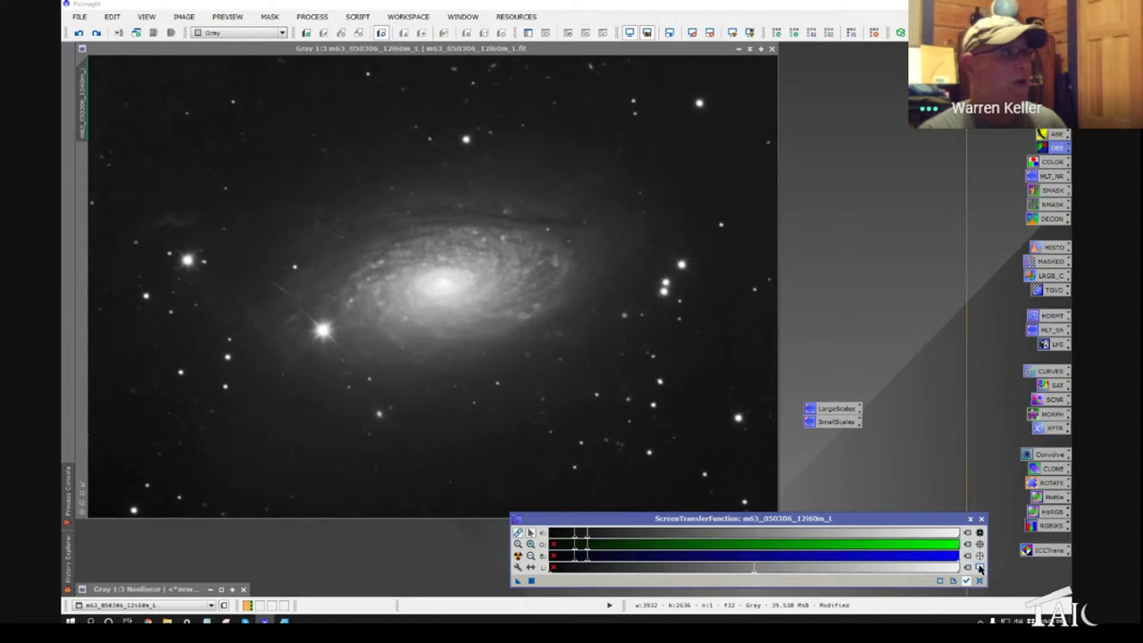
click(980, 568)
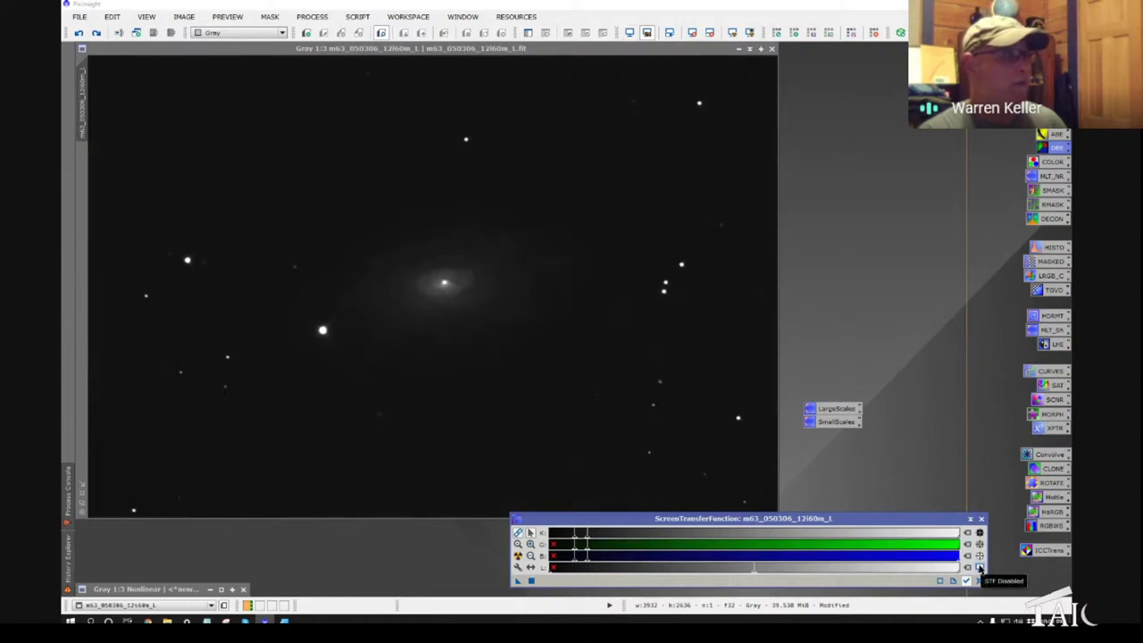
click(979, 568)
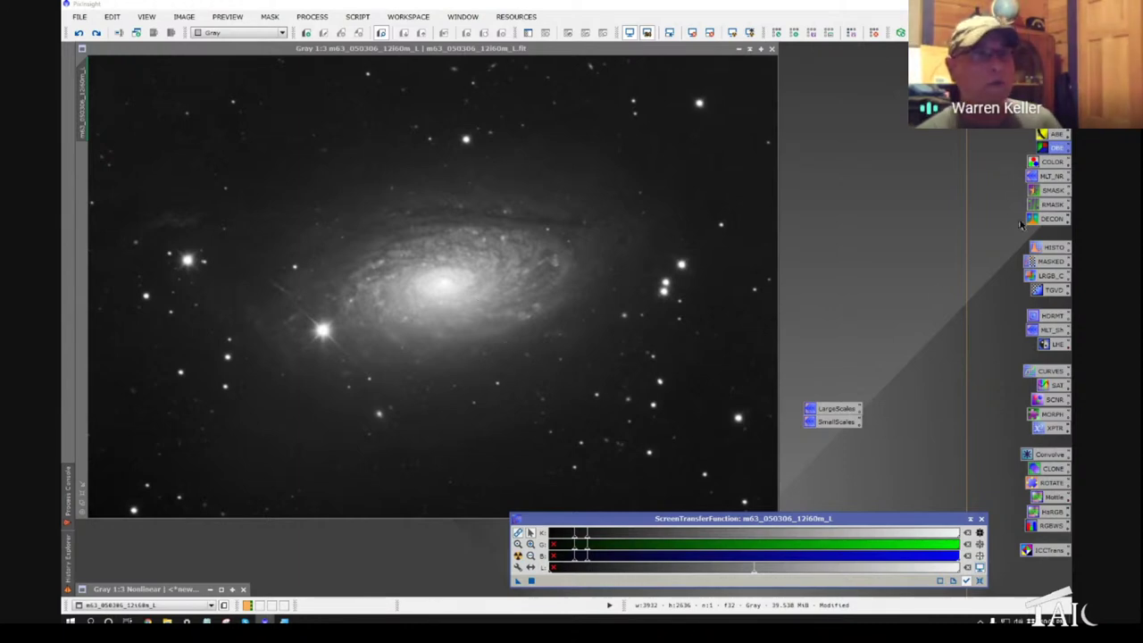
- Open MLT_NR, preview its inverted linear mask, and lower the mask amplification to 25
double_click(1041, 178)
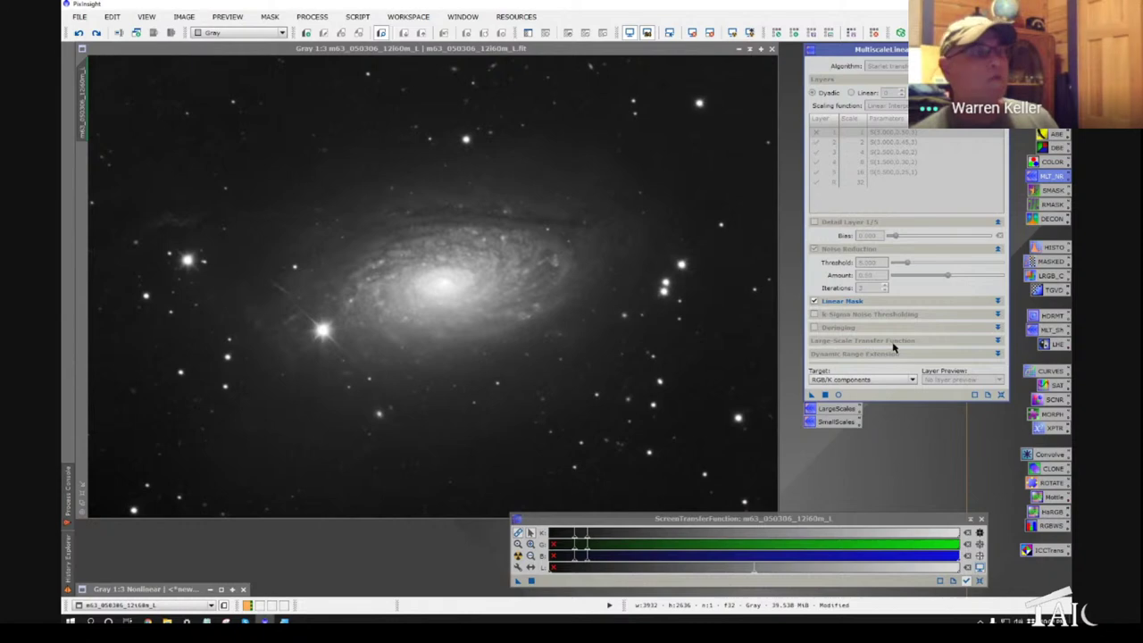
click(998, 301)
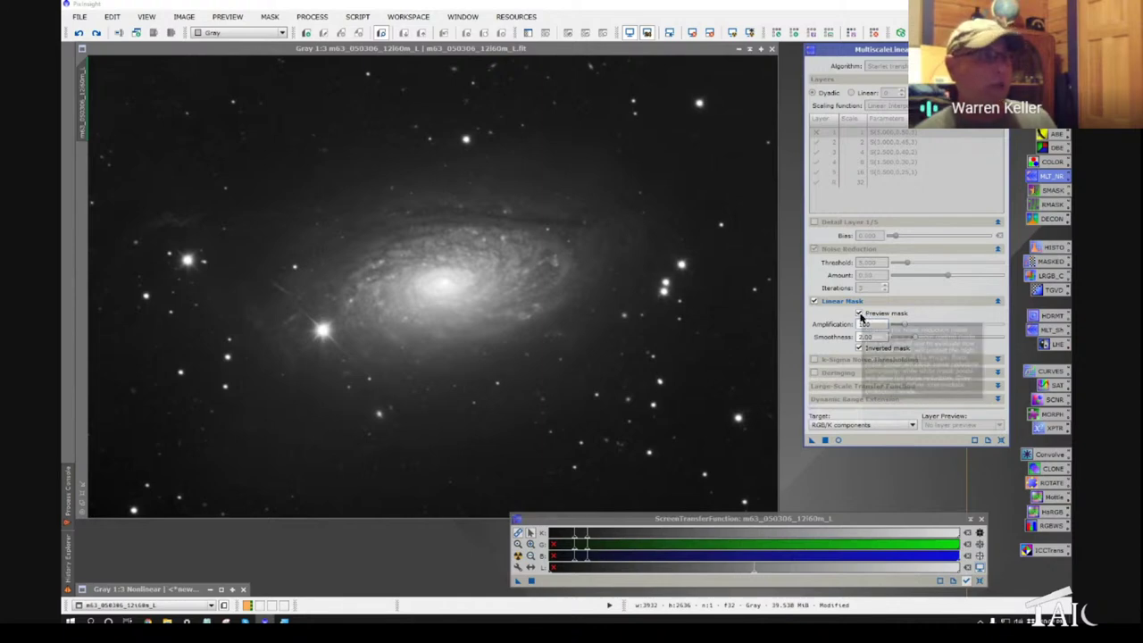
click(838, 441)
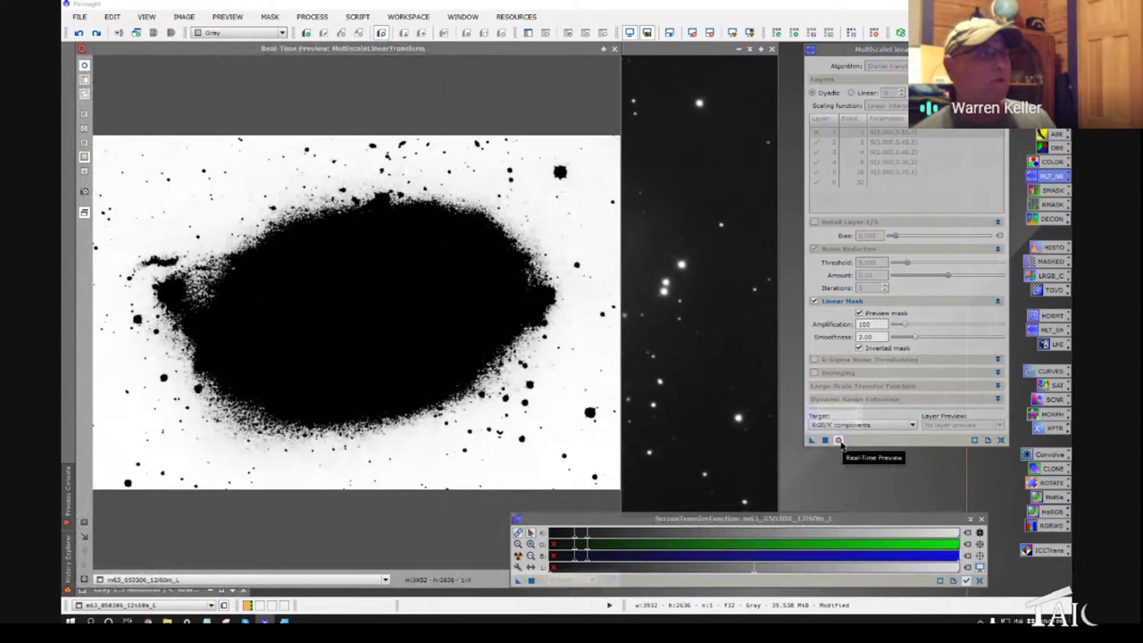
double_click(879, 324)
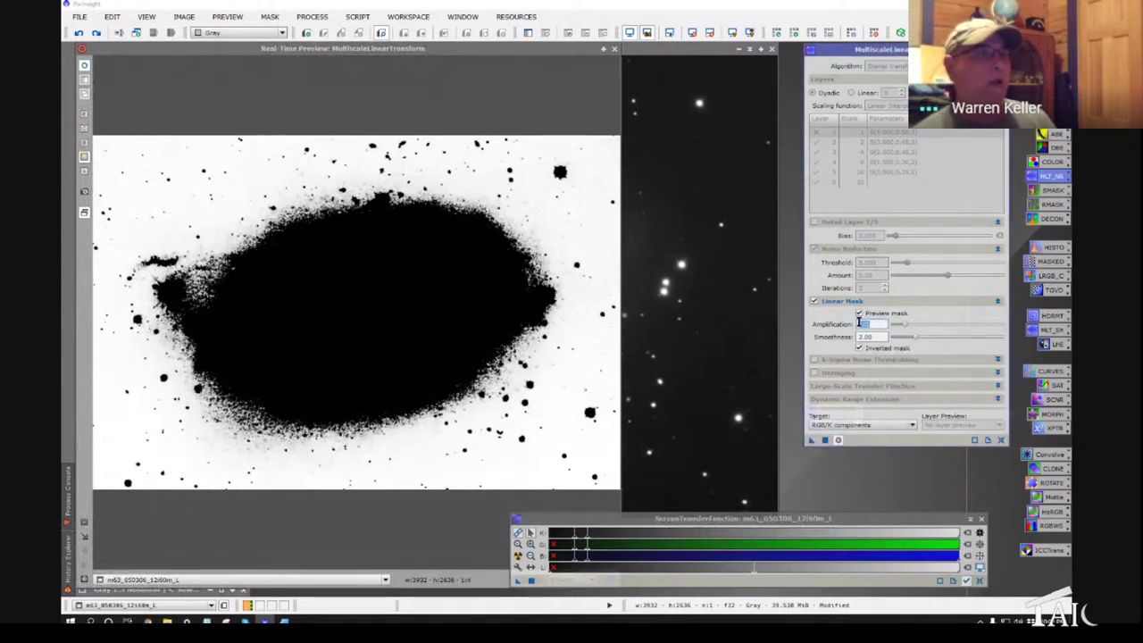
text(50)
key(Return)
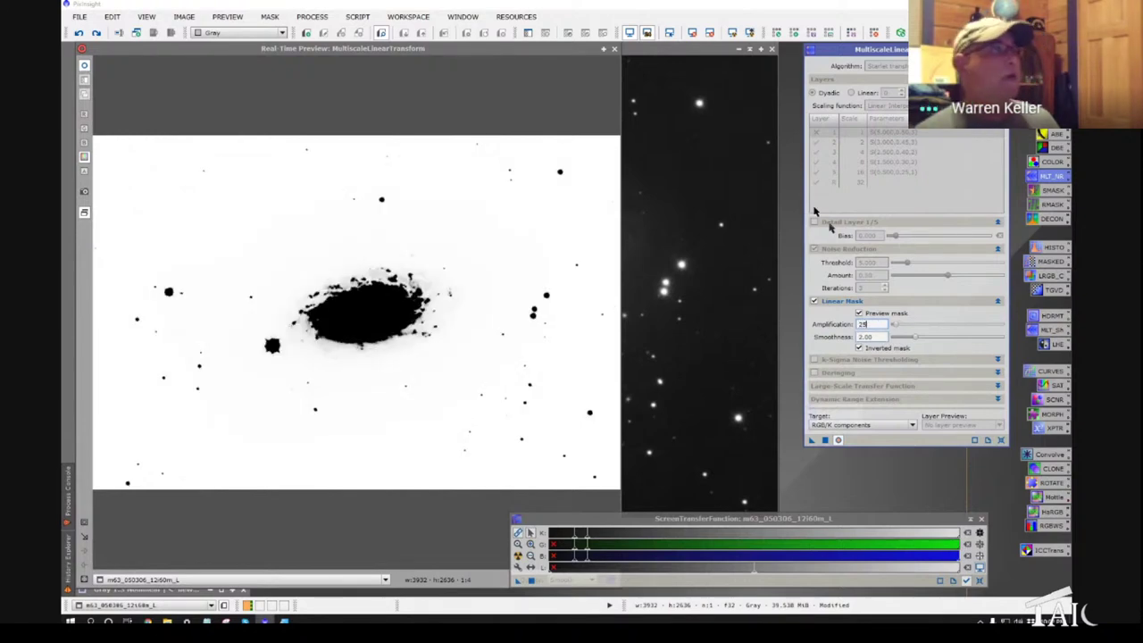
- Close the mask preview, zoom into m63, and darken then brighten the screen stretch to inspect noise
click(614, 49)
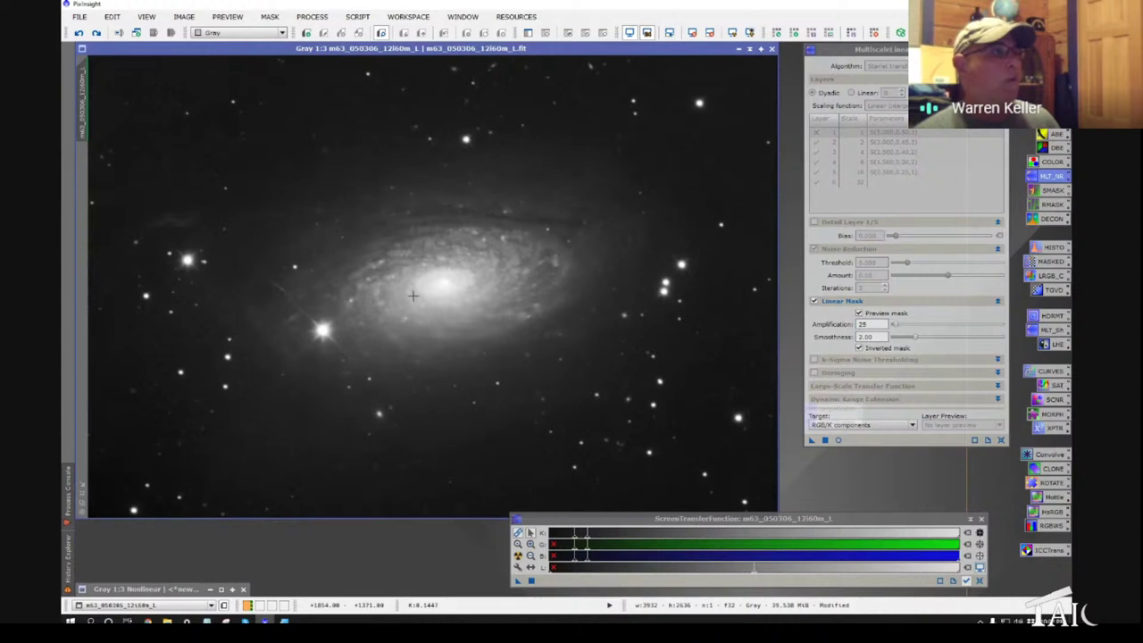
scroll(313, 268, up, 1)
scroll(468, 304, up, 1)
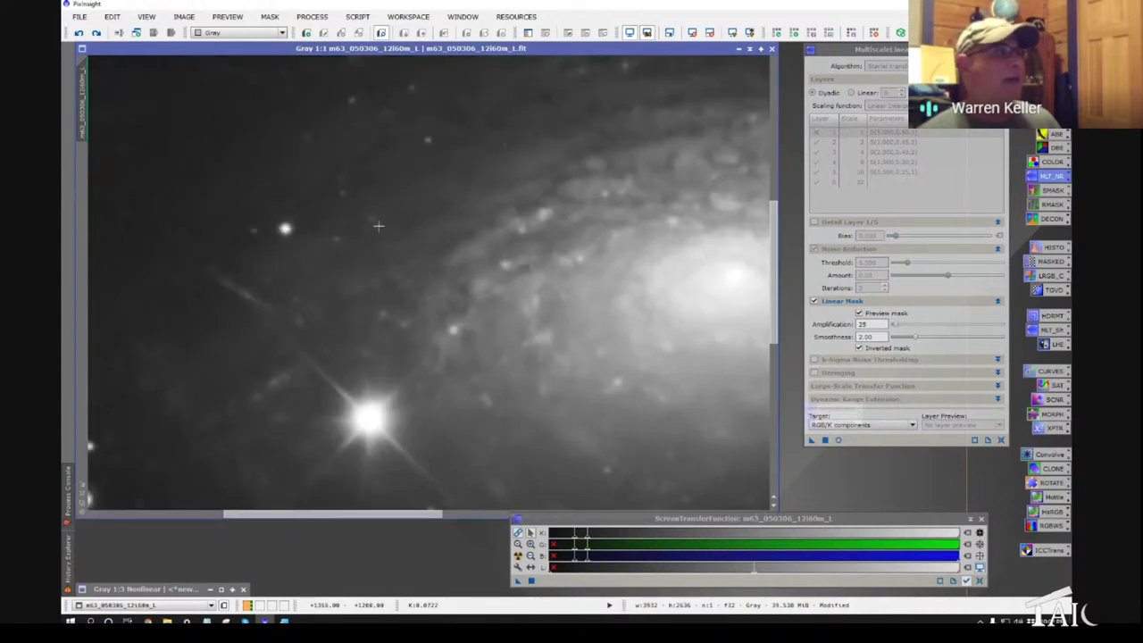
scroll(553, 303, up, 1)
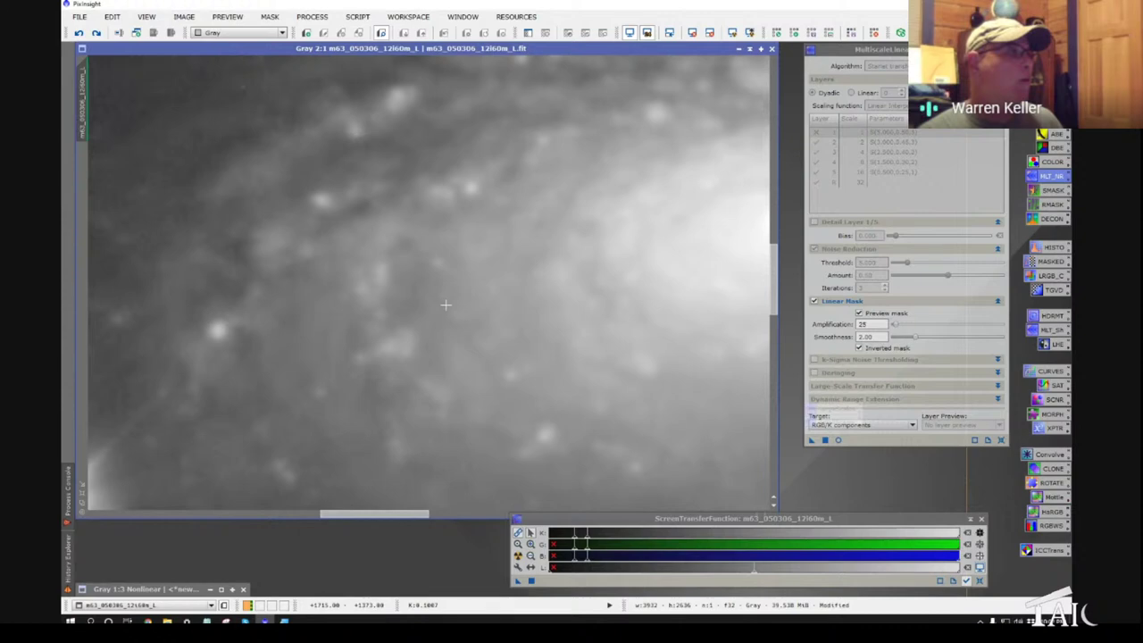
scroll(445, 306, up, 1)
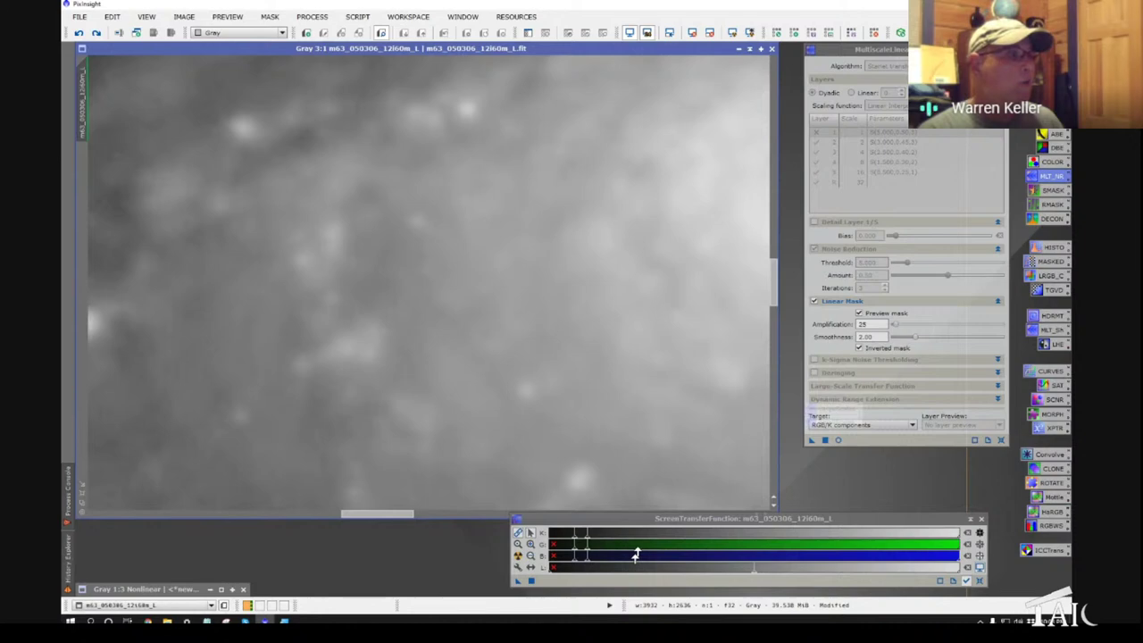
mouse_move(587, 540)
mouse_down()
mouse_move(610, 542)
mouse_move(577, 545)
mouse_move(608, 551)
mouse_up()
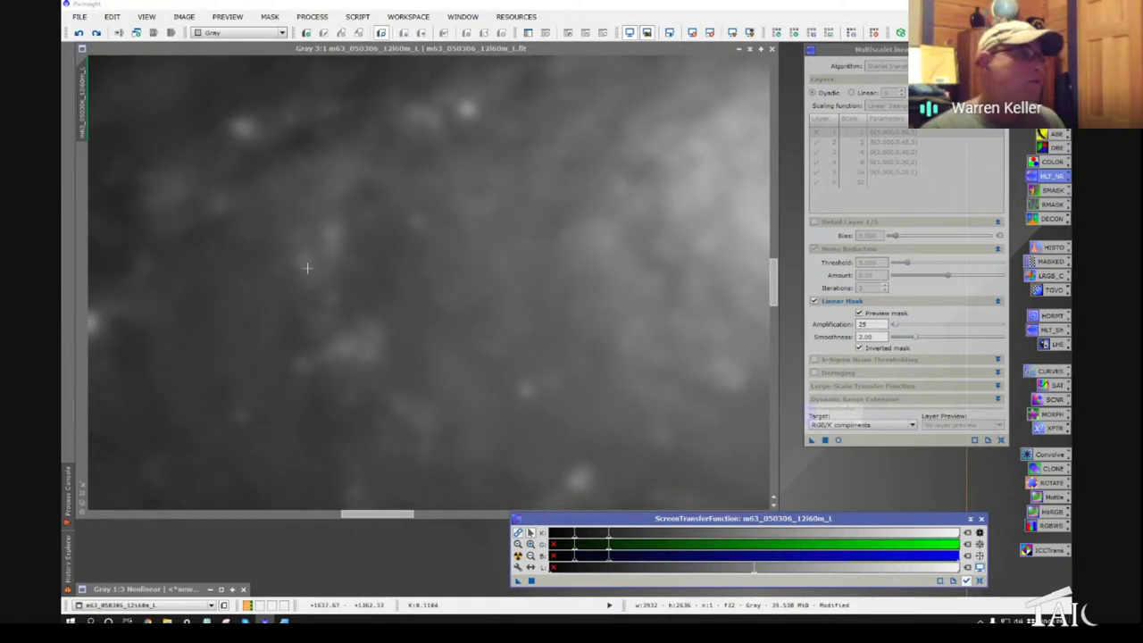
scroll(329, 300, down, 1)
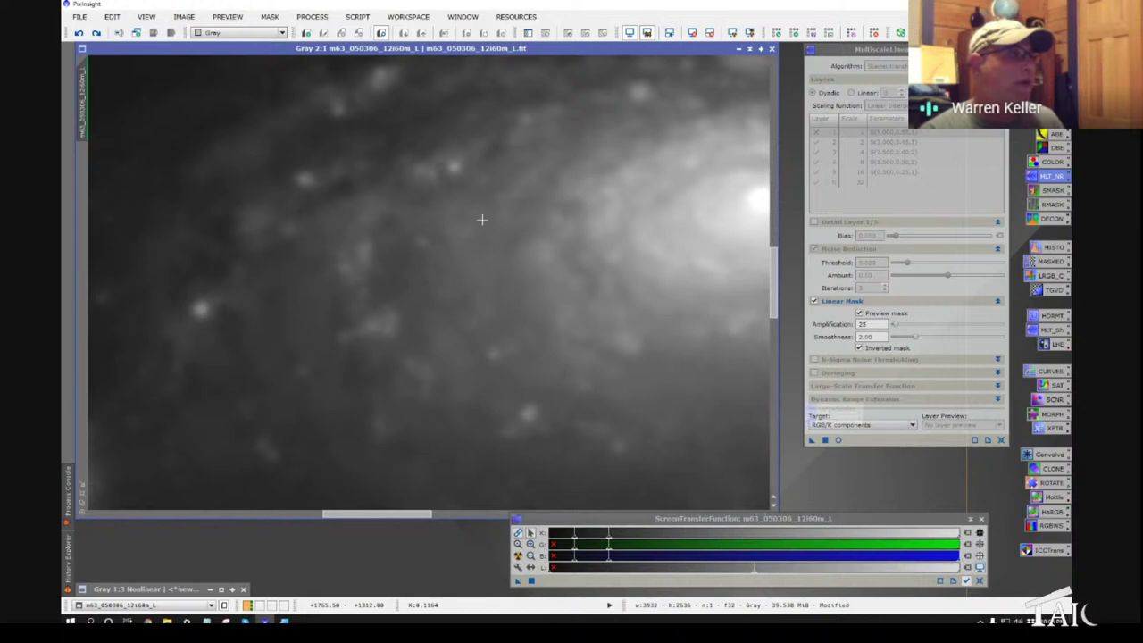
scroll(445, 275, down, 1)
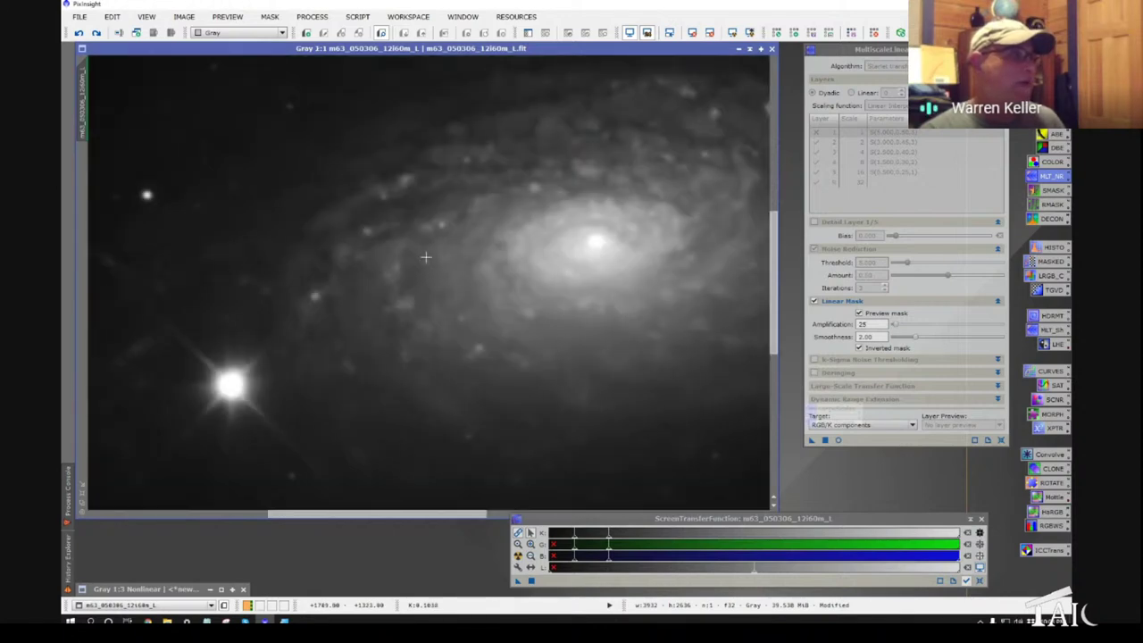
scroll(349, 206, up, 2)
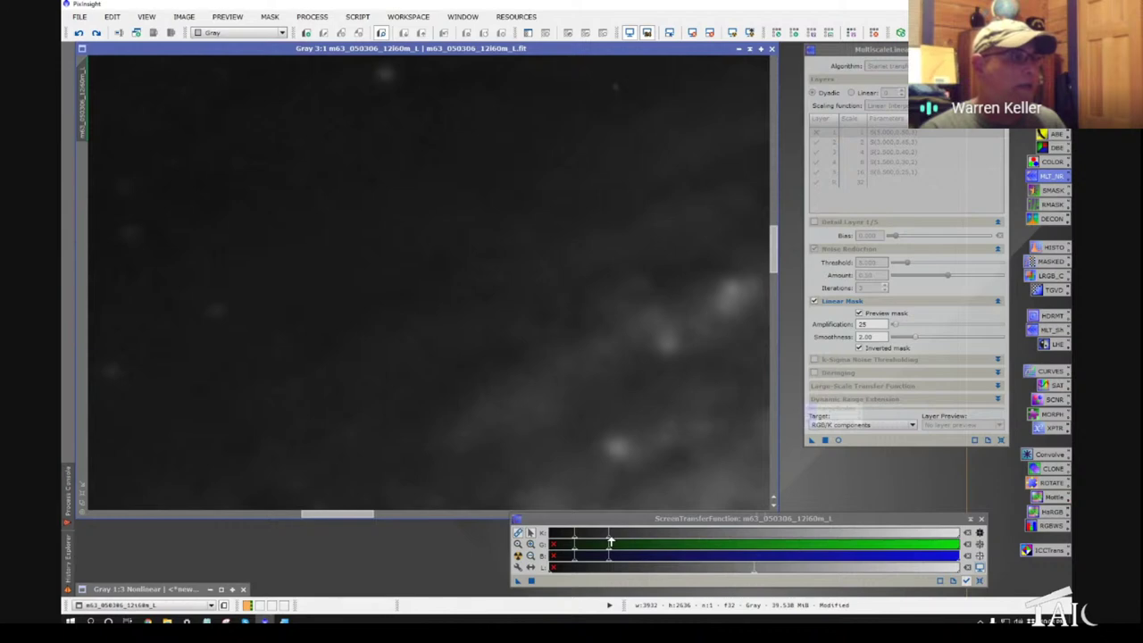
drag(610, 542, 581, 545)
- Zoom around the galaxy, then apply a strong STF auto stretch to reveal background noise
scroll(419, 170, down, 1)
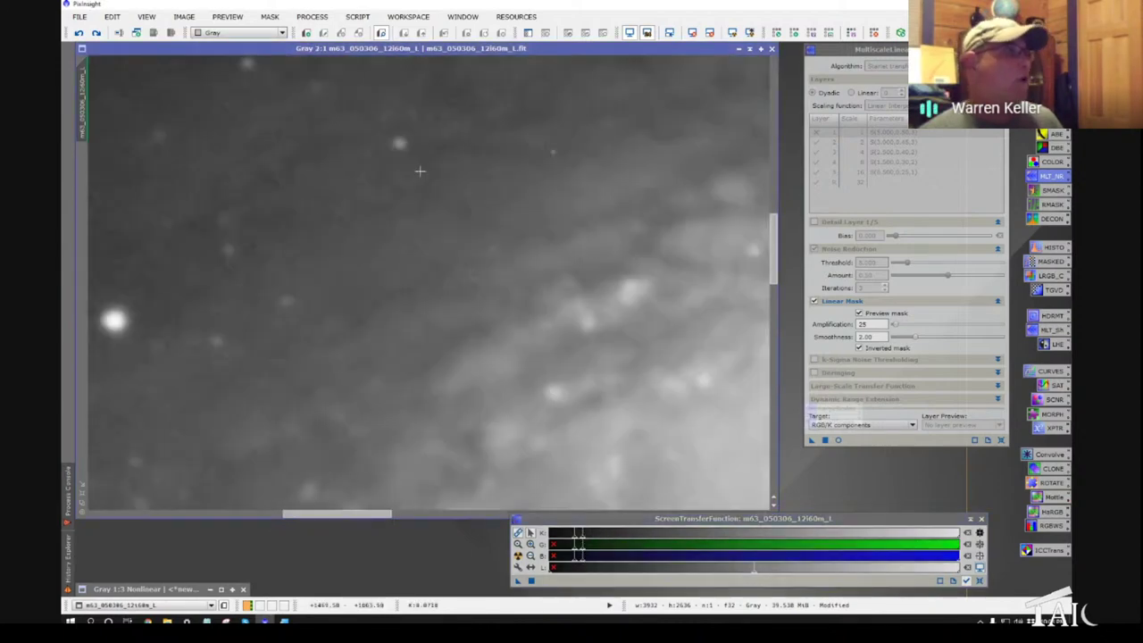
scroll(286, 171, down, 5)
scroll(269, 140, up, 5)
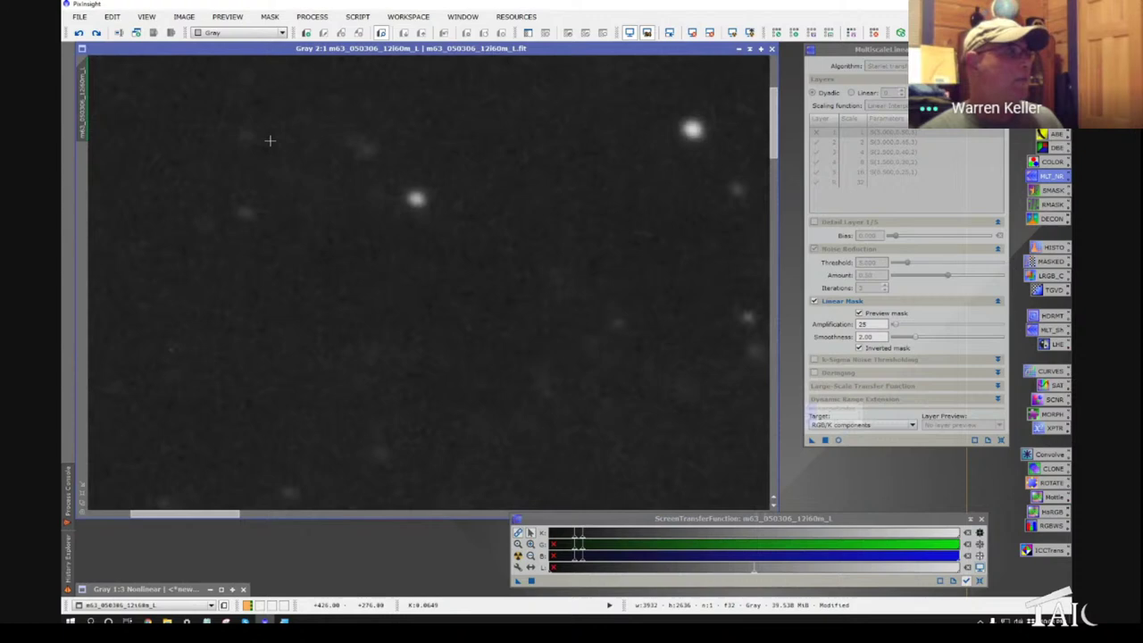
scroll(403, 314, down, 3)
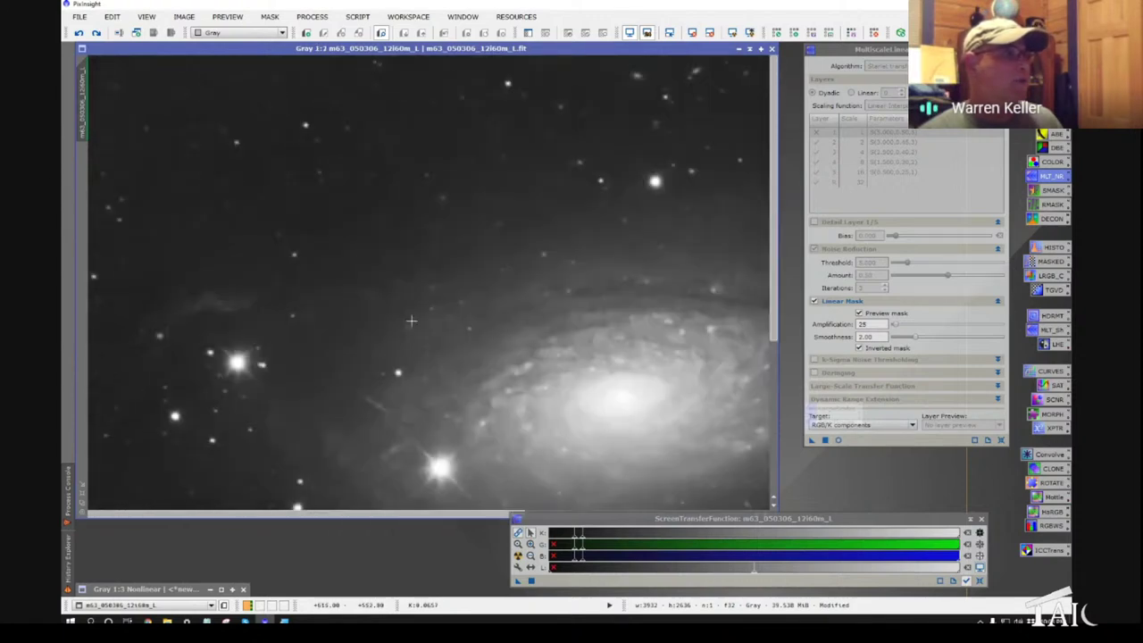
scroll(344, 132, down, 1)
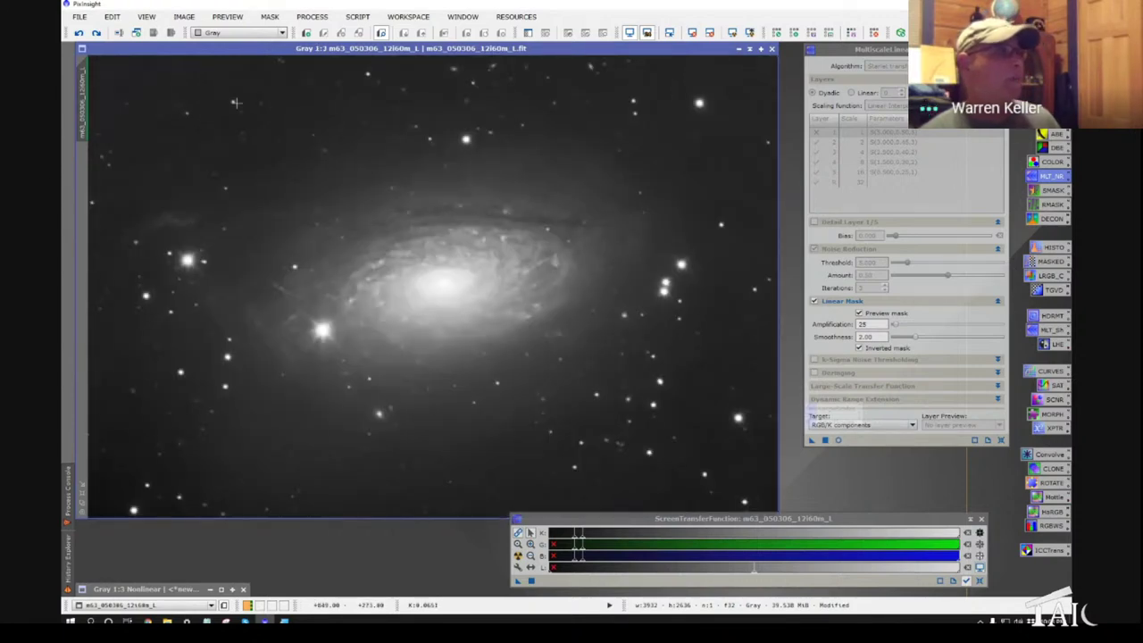
scroll(241, 131, up, 2)
scroll(328, 166, down, 1)
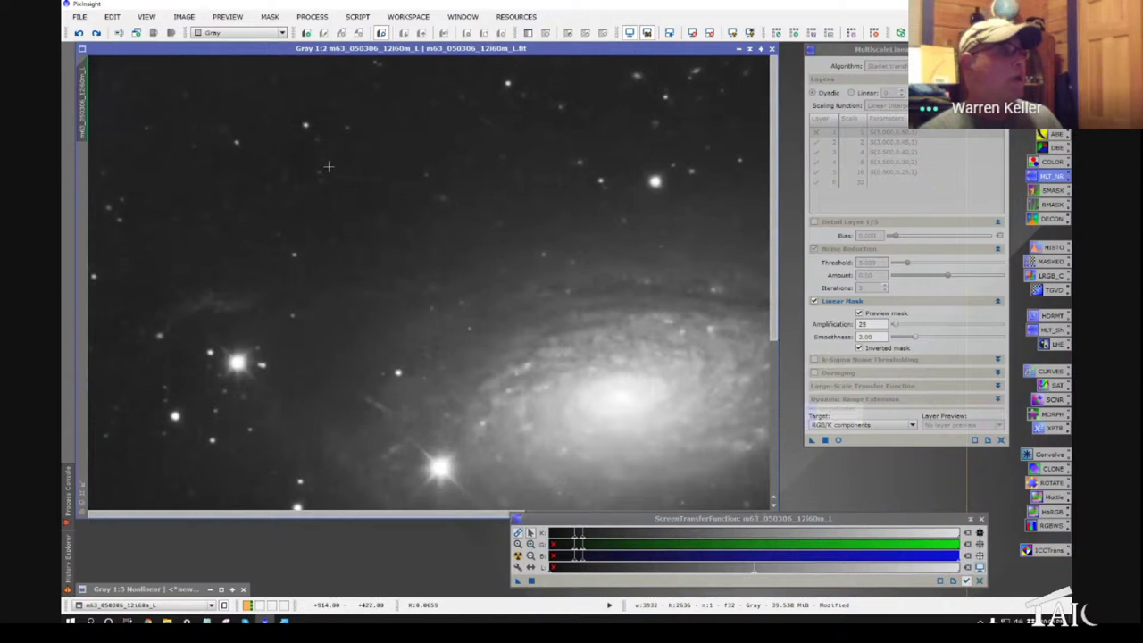
scroll(364, 206, down, 1)
scroll(363, 204, up, 1)
scroll(395, 280, up, 1)
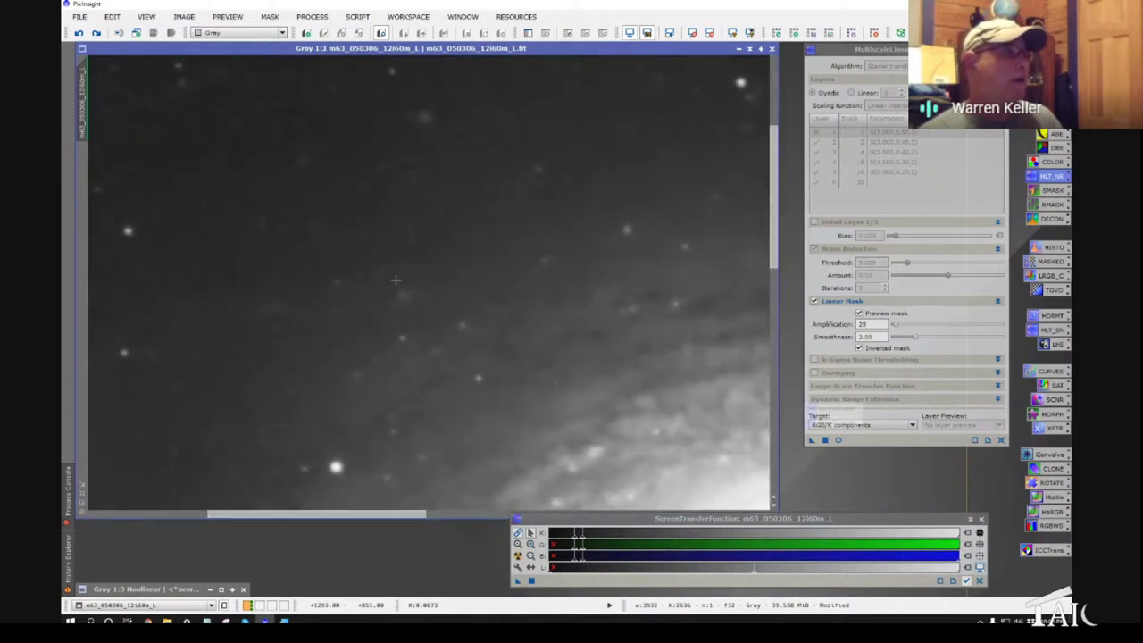
scroll(462, 301, up, 2)
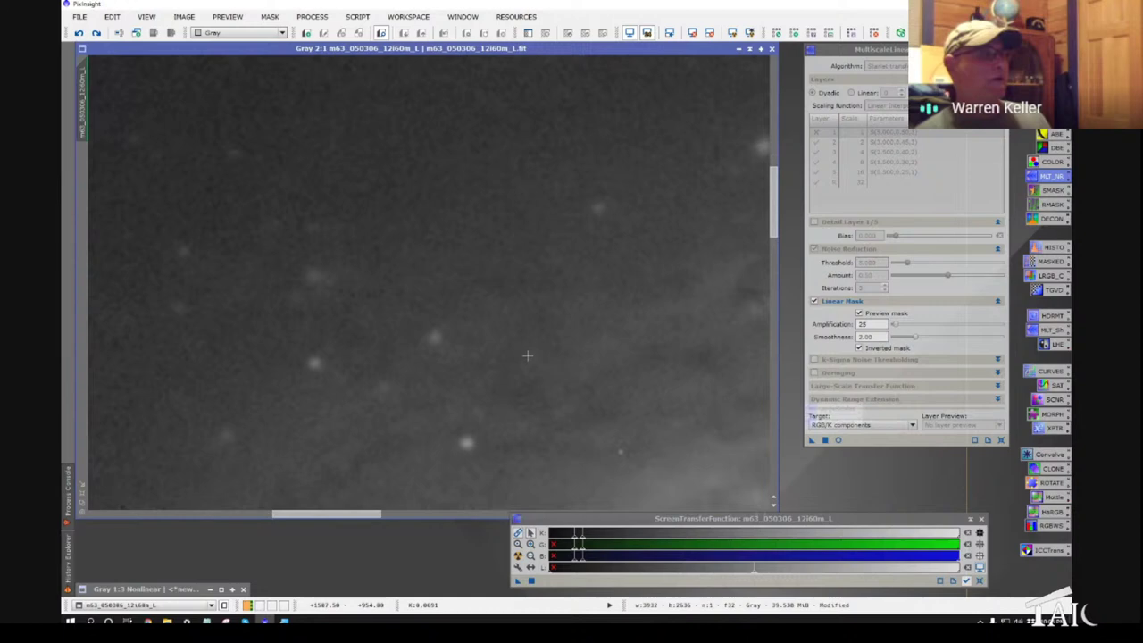
scroll(413, 289, down, 2)
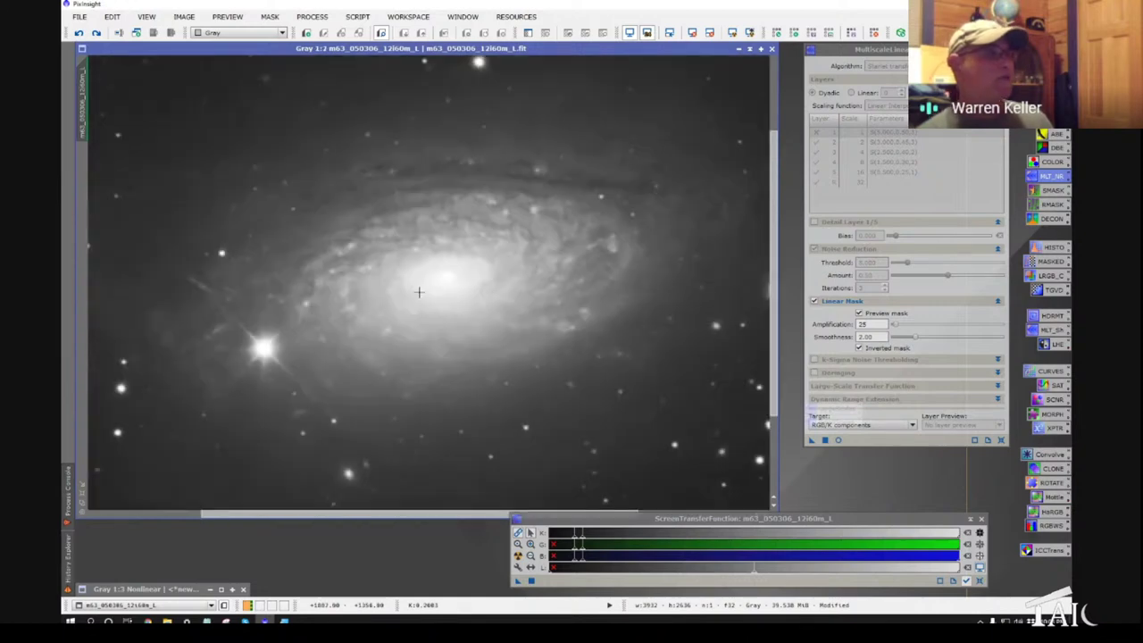
scroll(419, 292, down, 1)
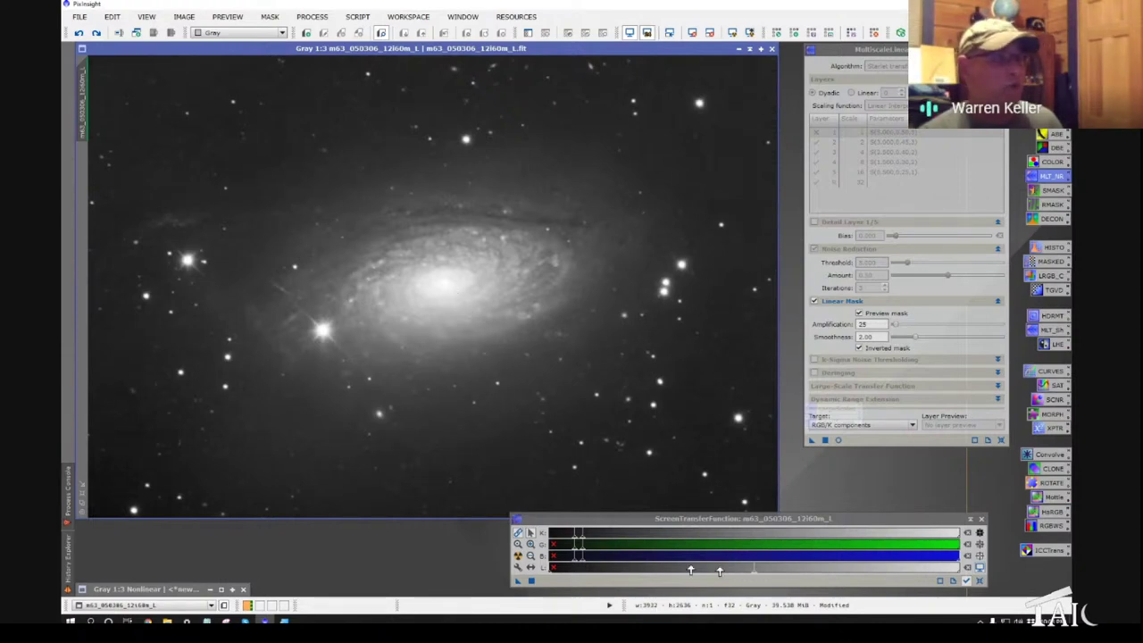
click(683, 536)
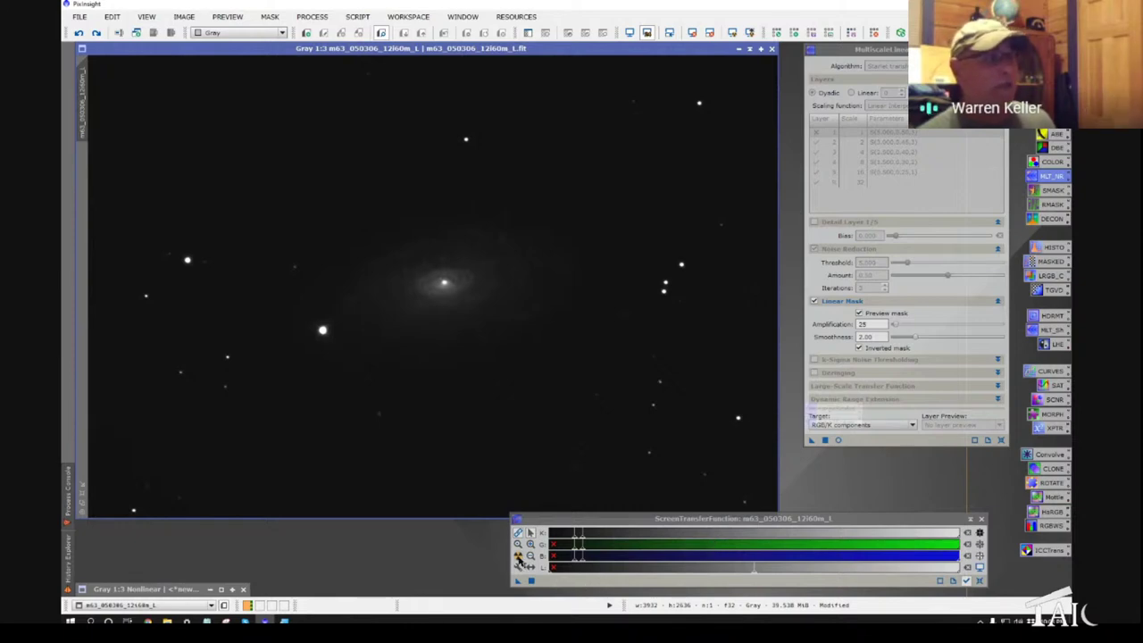
click(517, 555)
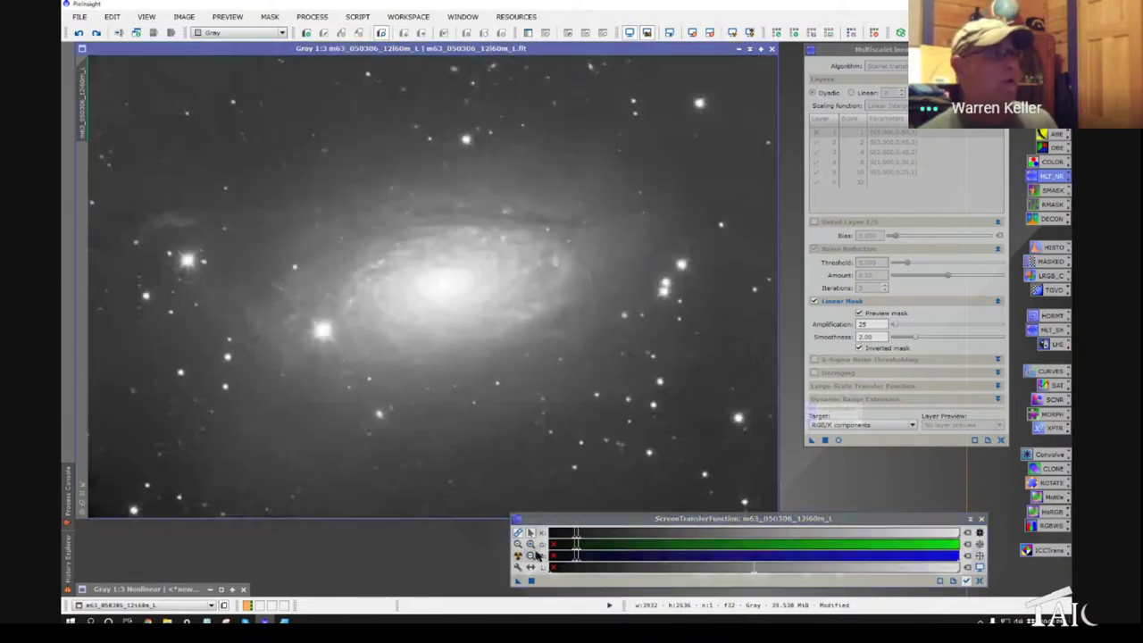
- Return the display to a normal stretch and review MLT layers 2–4, toggling layer 4 off and on
drag(578, 542, 597, 542)
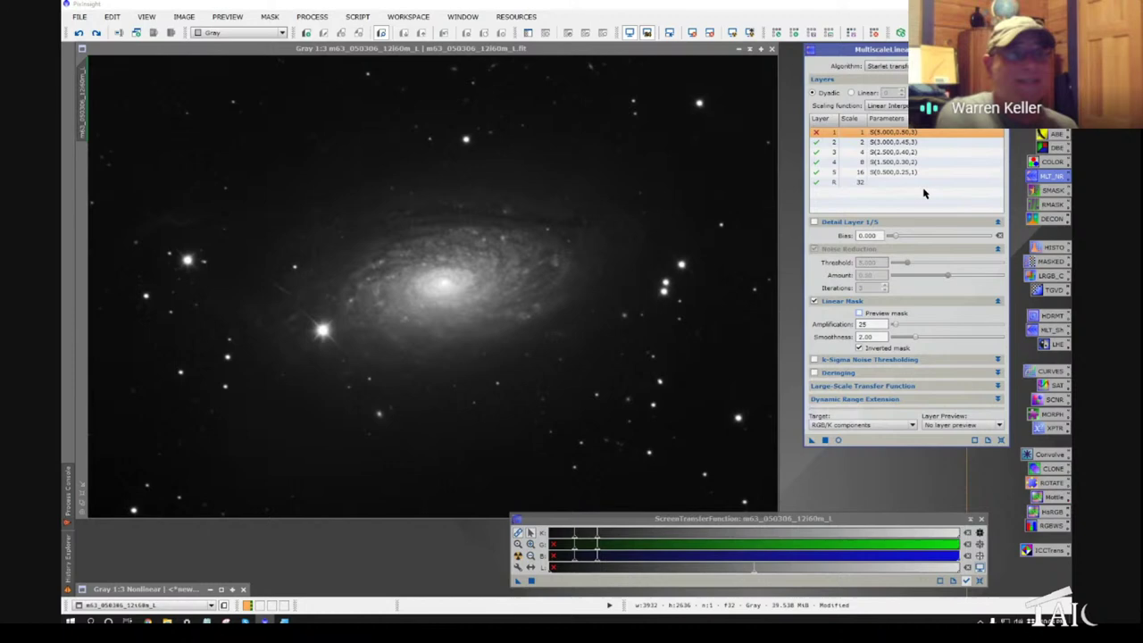
click(920, 143)
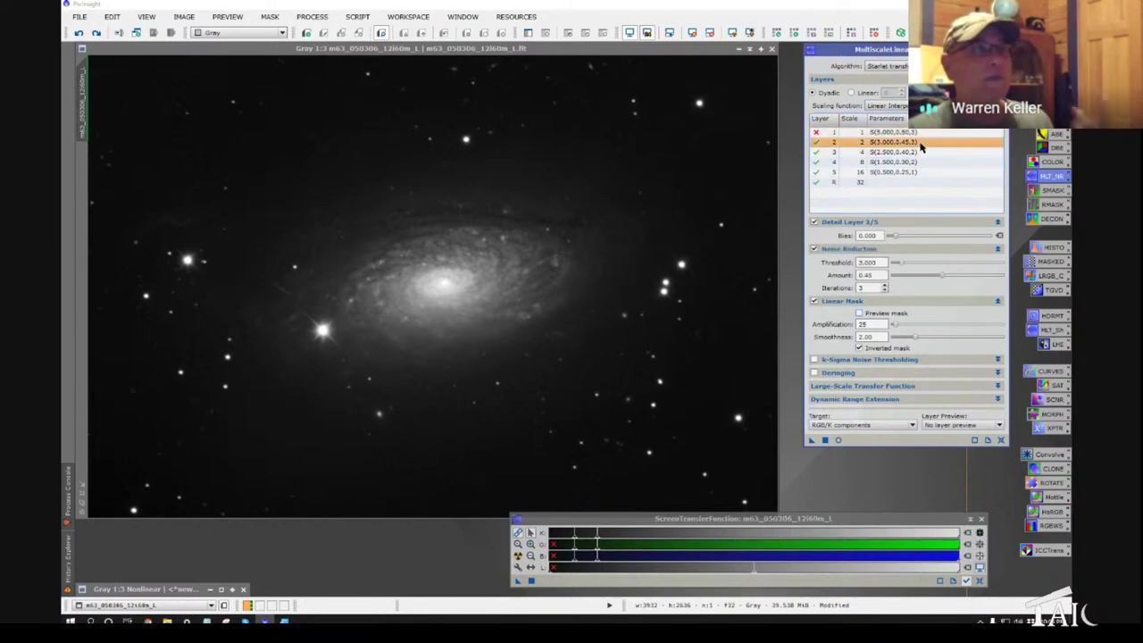
click(862, 153)
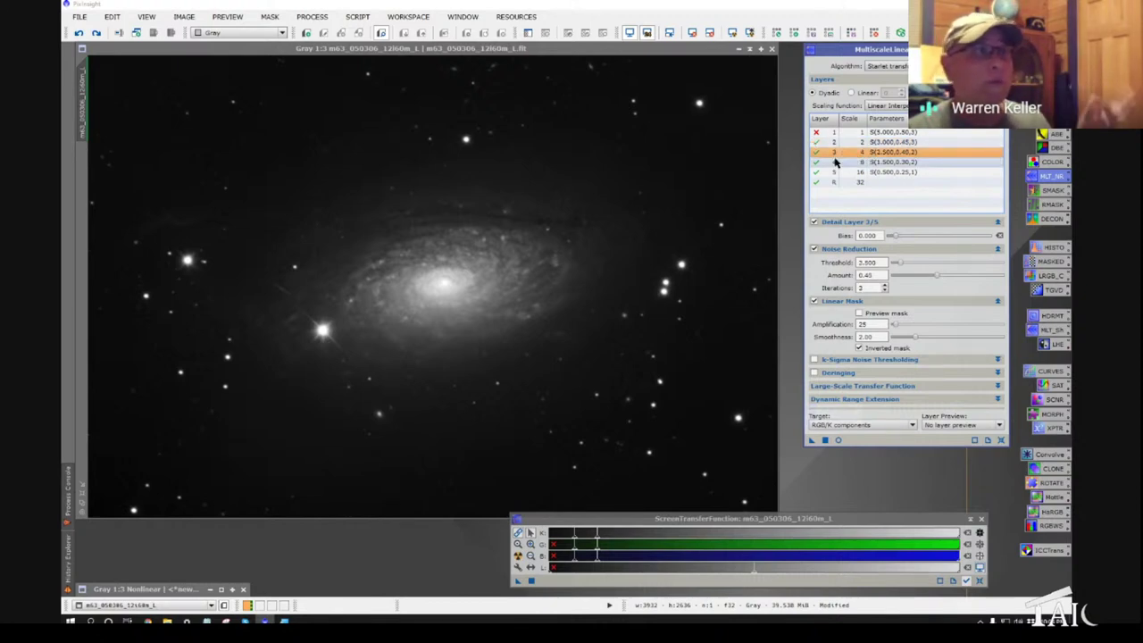
click(865, 163)
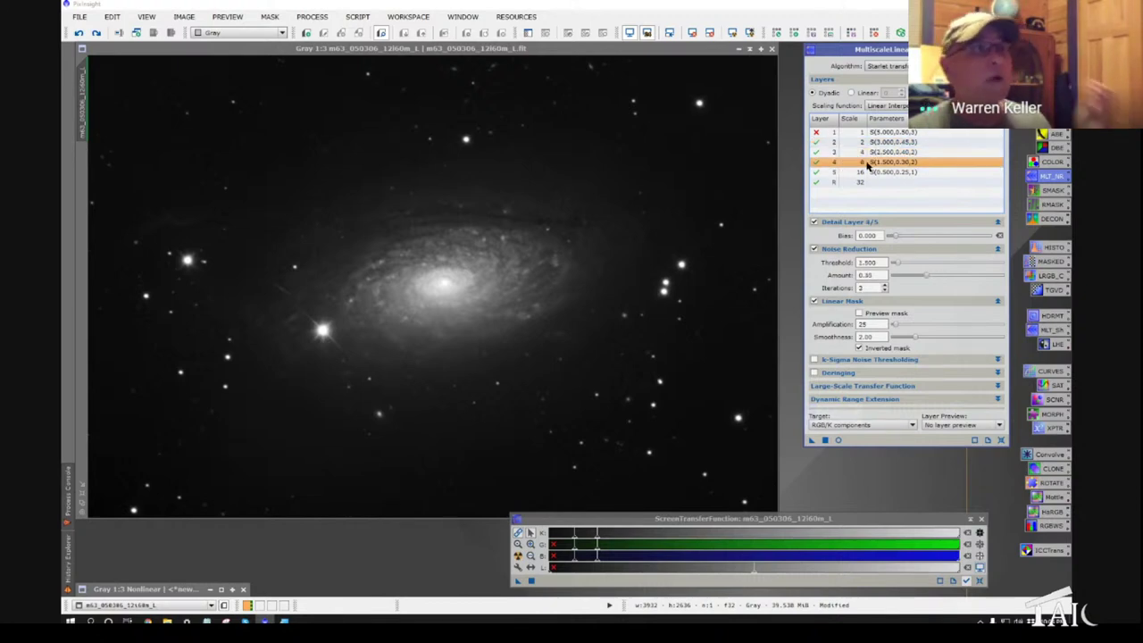
click(815, 162)
click(815, 162)
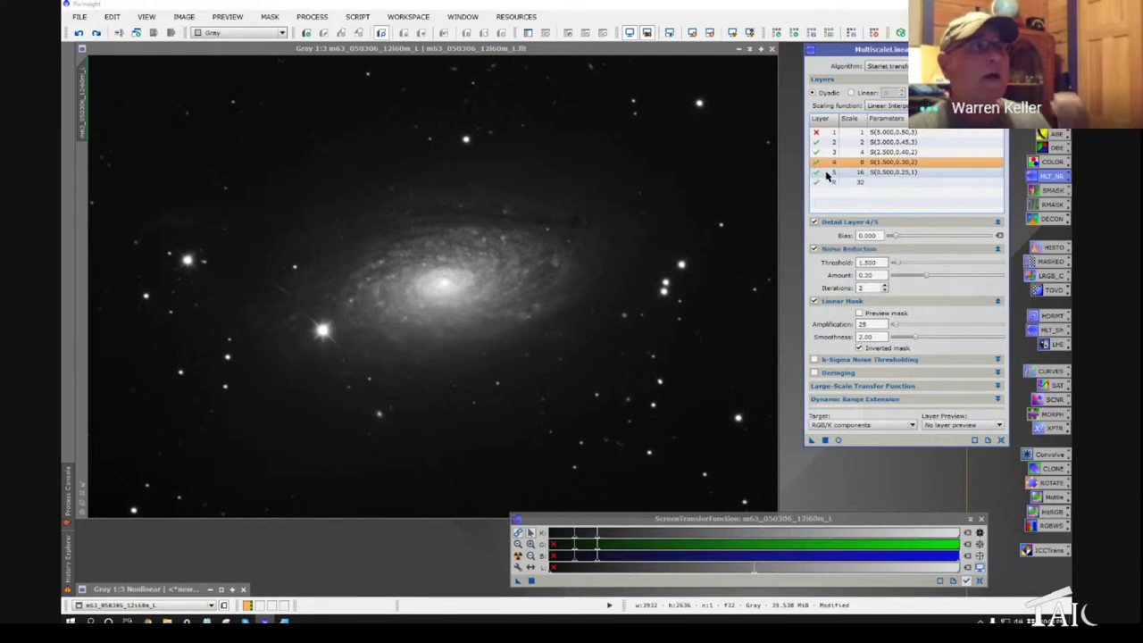
- Review layers 1 and 2, then set layer 3's noise-reduction threshold to 2.500
click(890, 134)
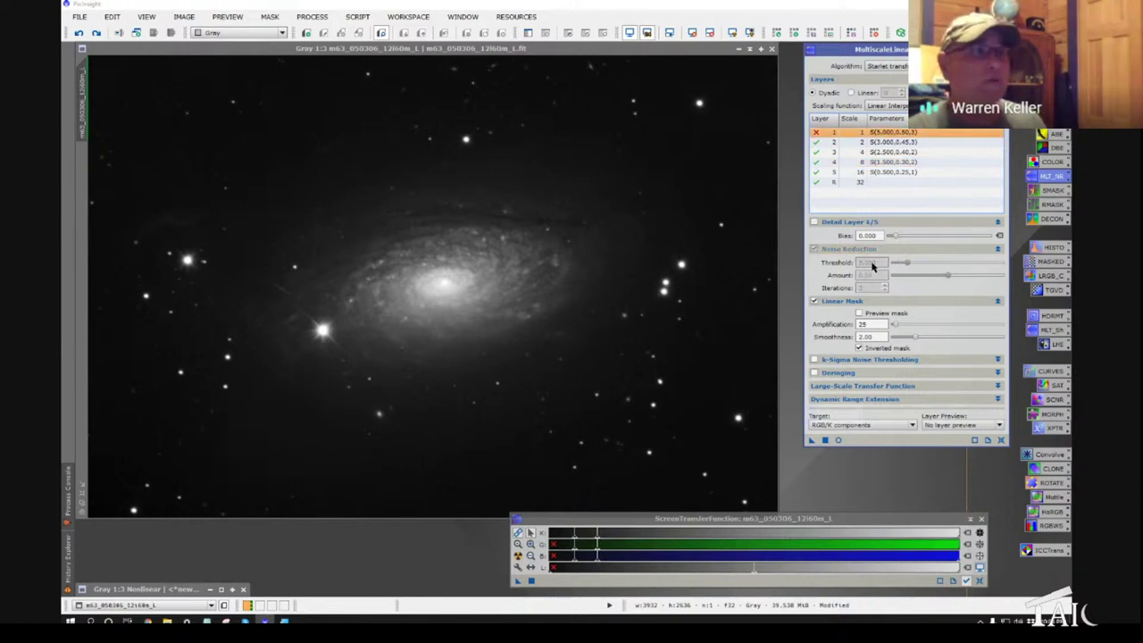
click(866, 142)
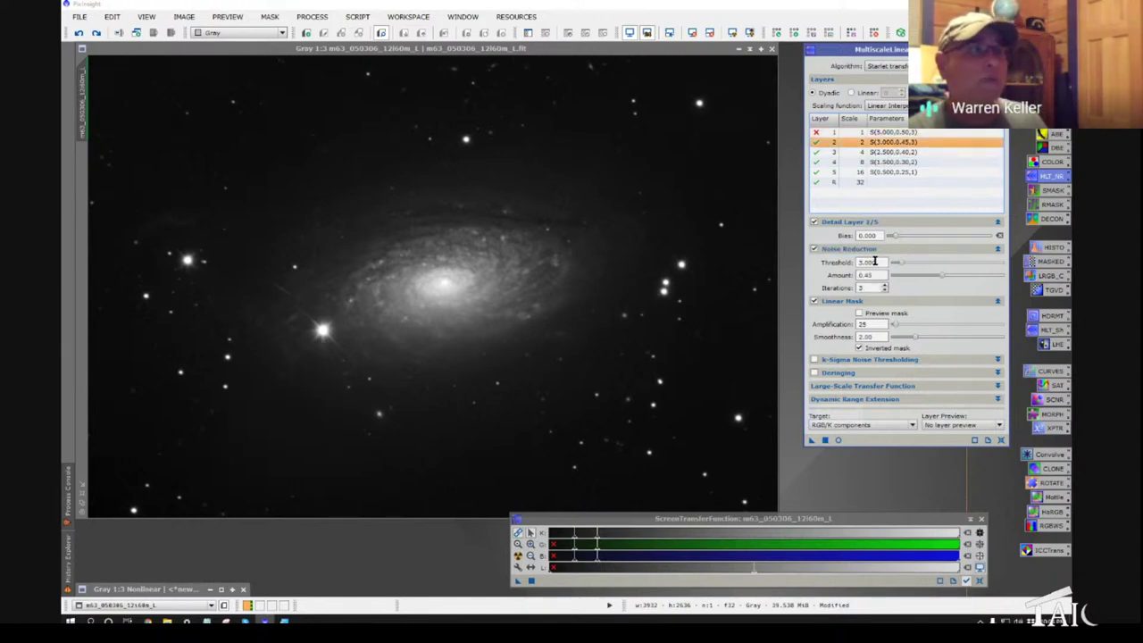
drag(876, 262, 847, 262)
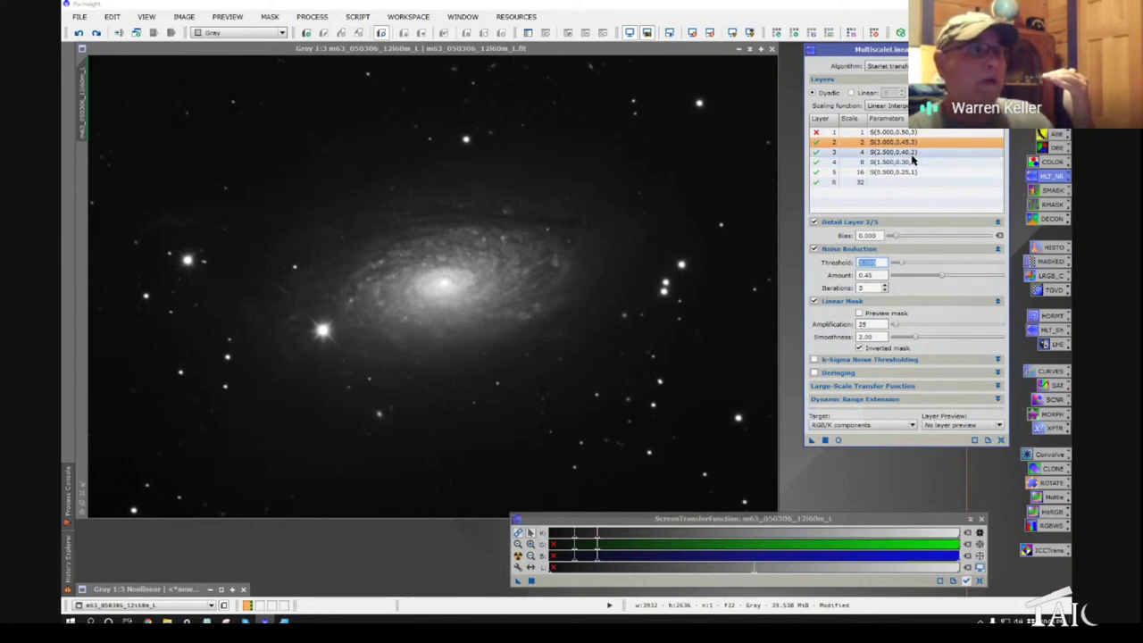
click(909, 153)
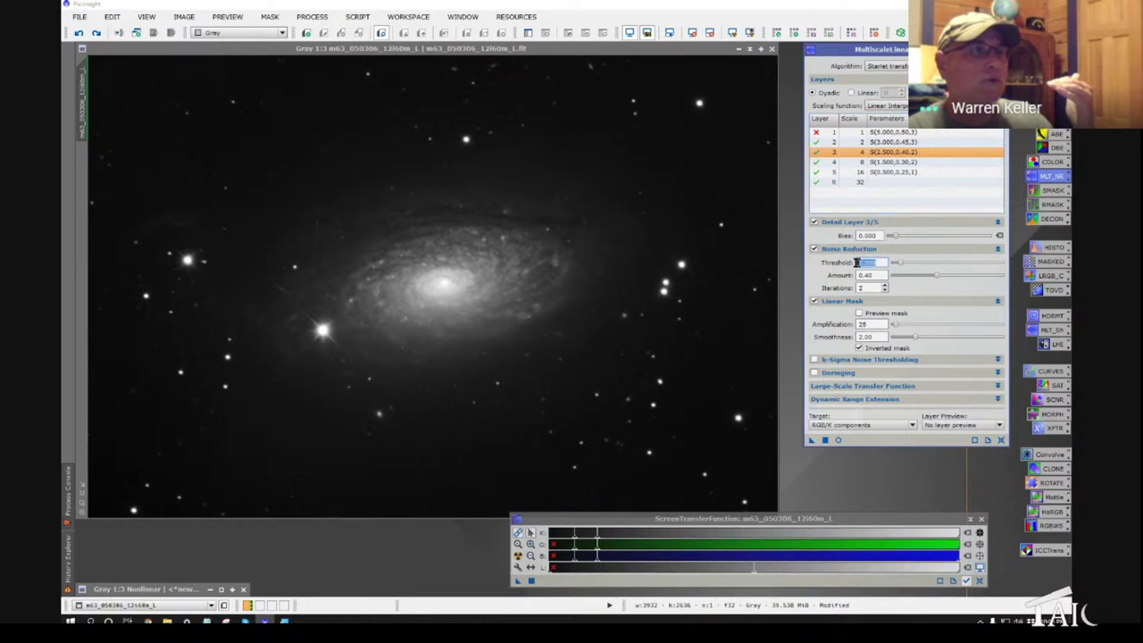
text(2.5)
key(Tab)
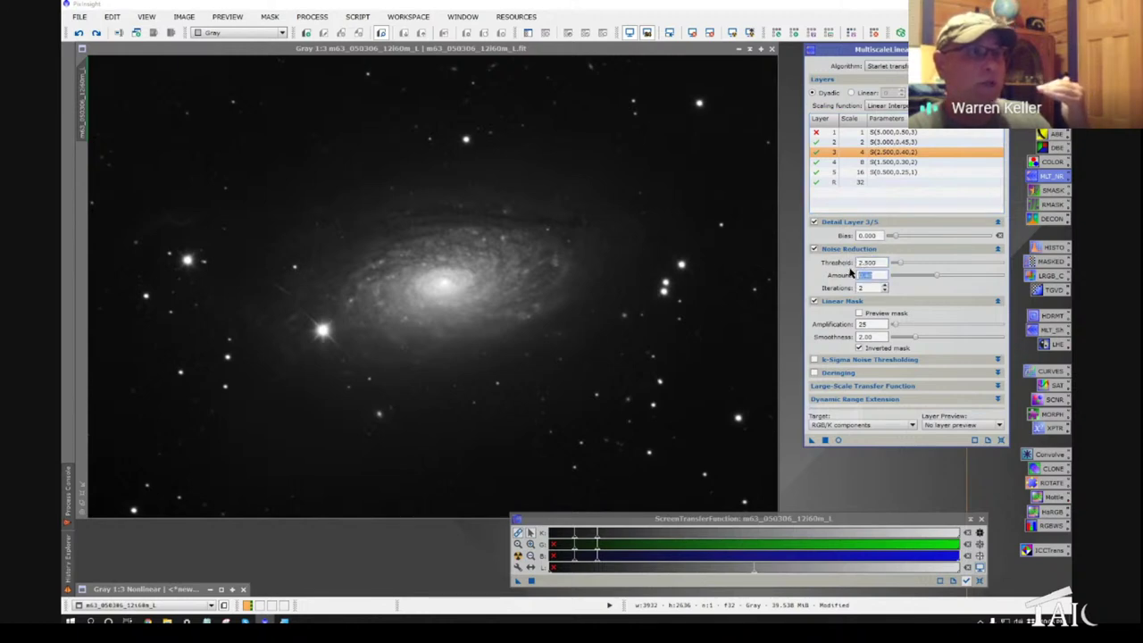
click(903, 142)
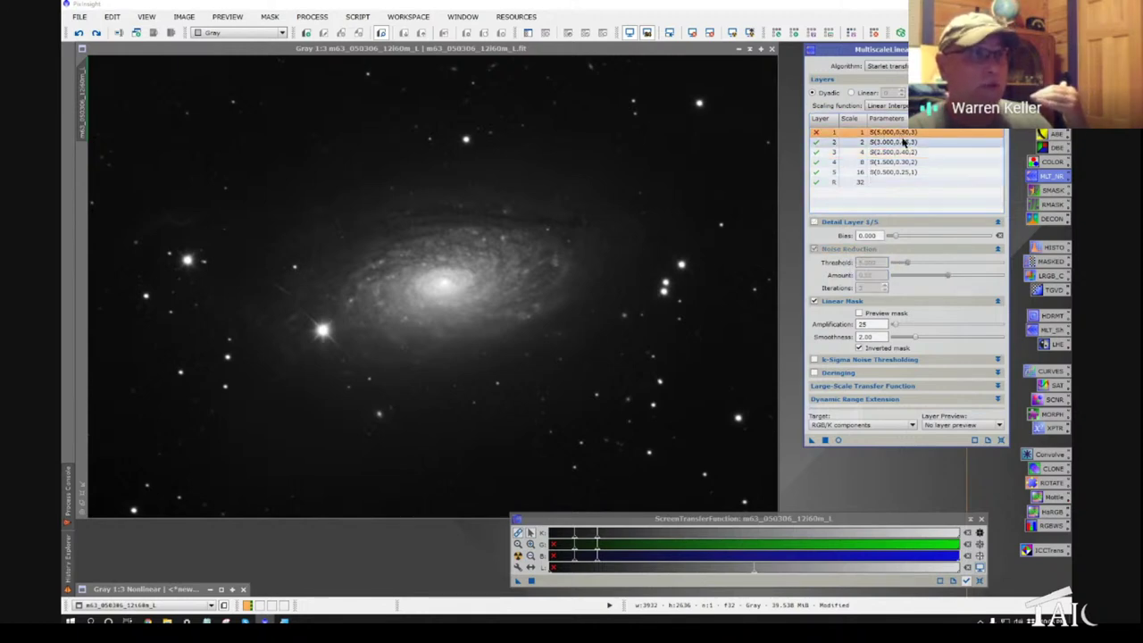
click(903, 152)
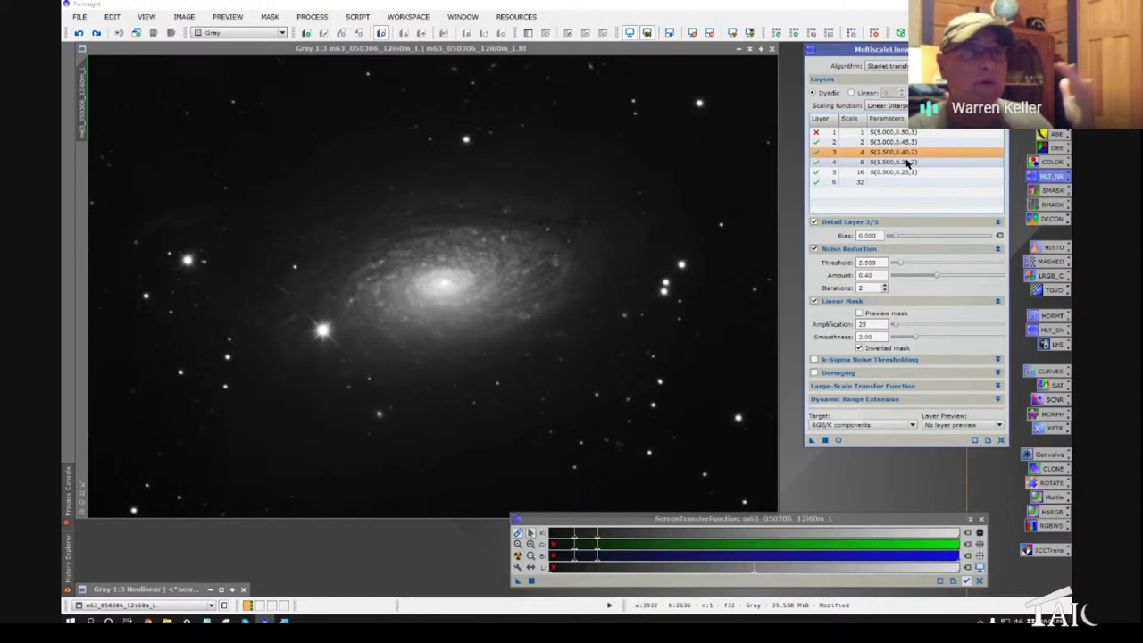
- Check amount and iterations for layers 4 and 5, leaving layer 5 at 1 iteration
click(907, 163)
click(905, 172)
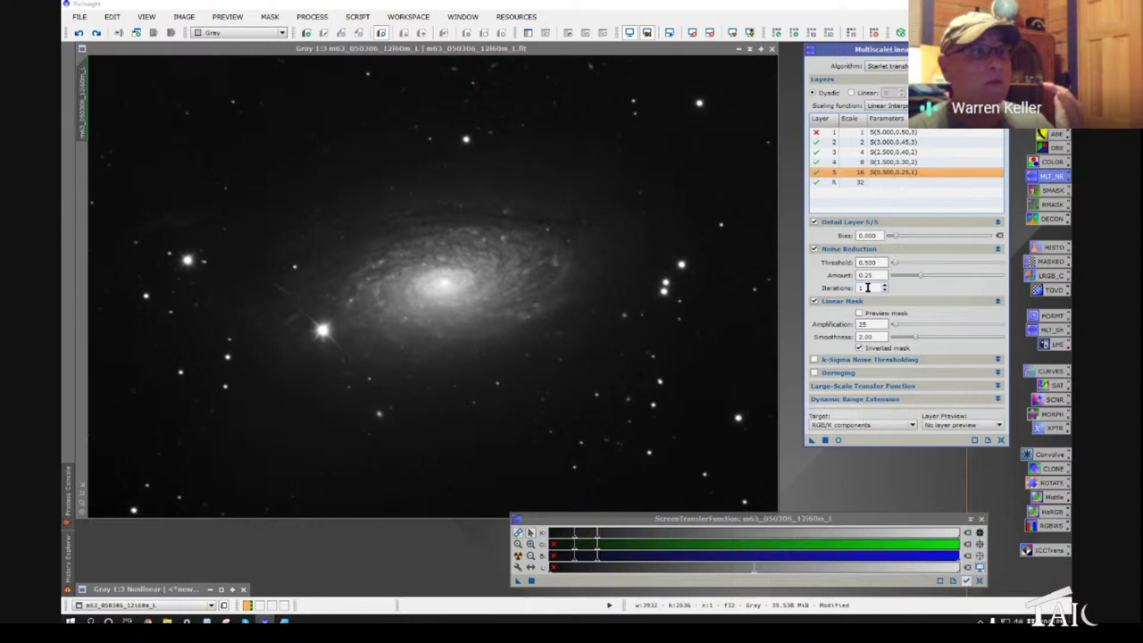
double_click(866, 287)
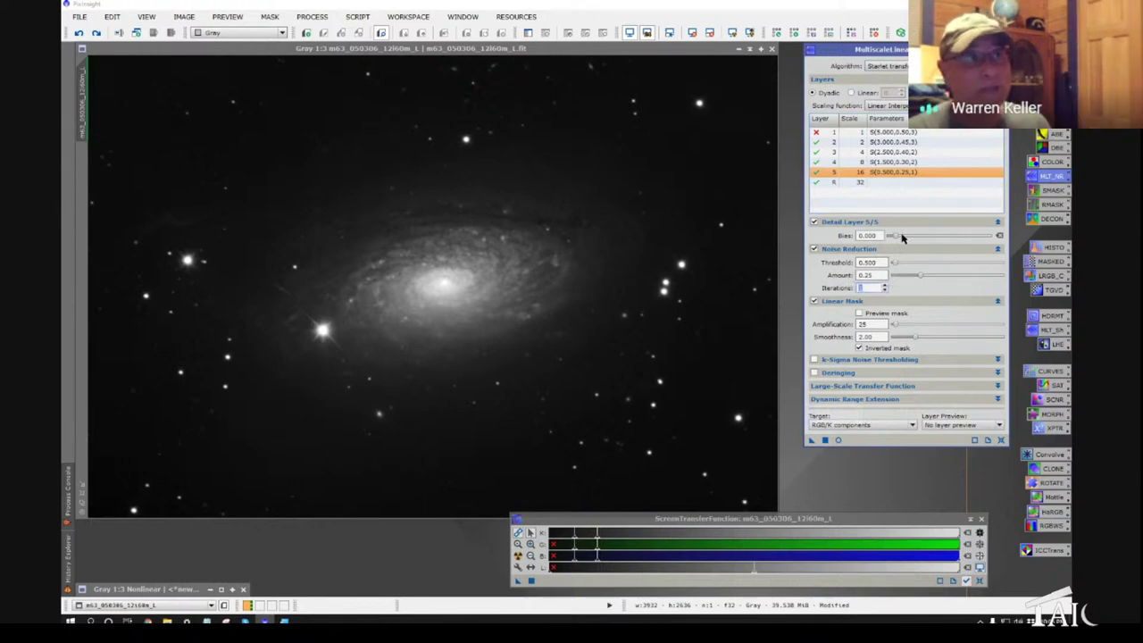
click(914, 174)
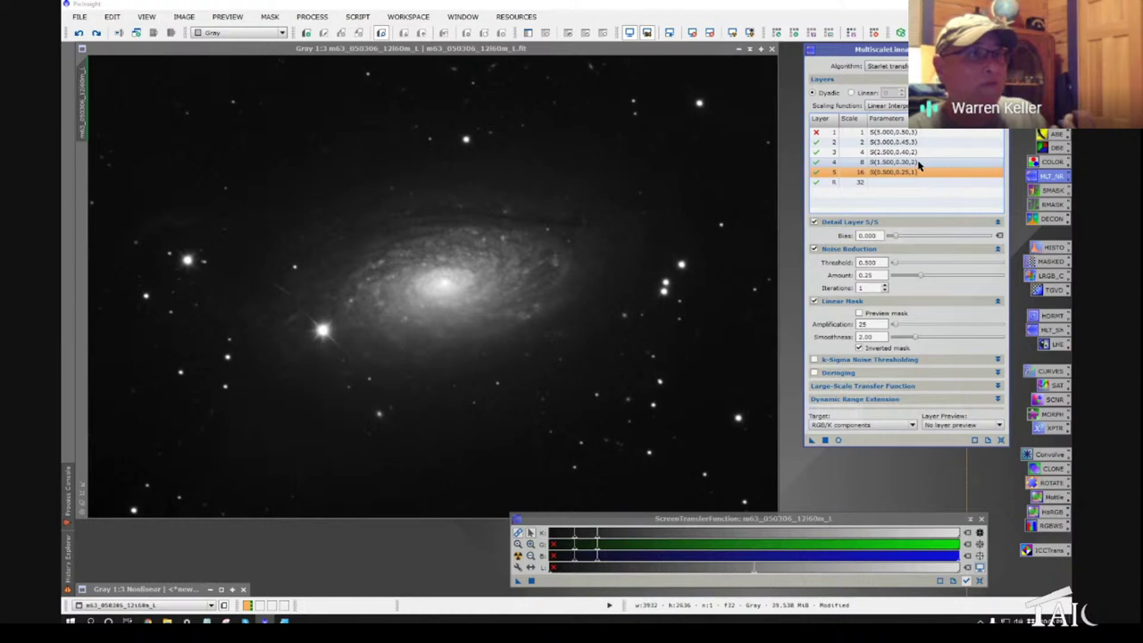
click(917, 163)
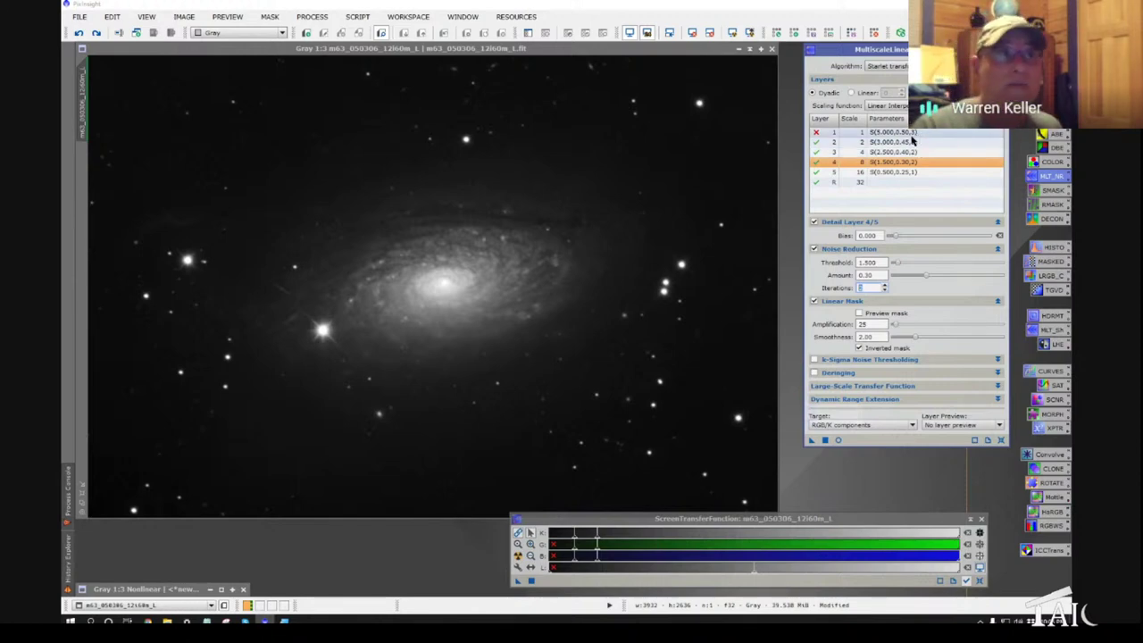
click(911, 143)
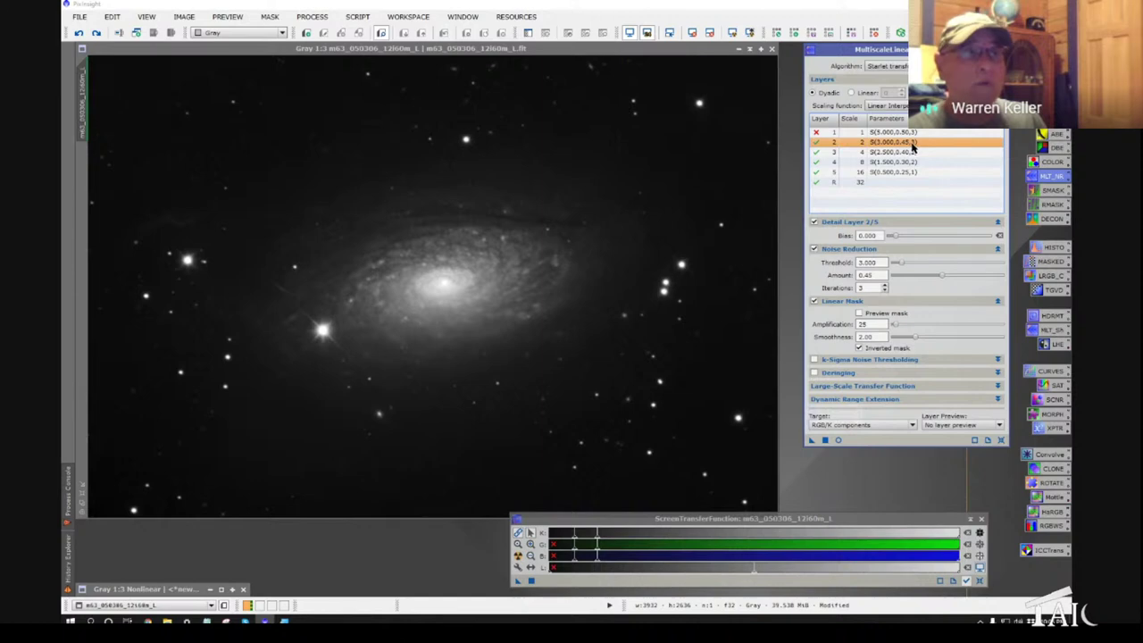
click(895, 133)
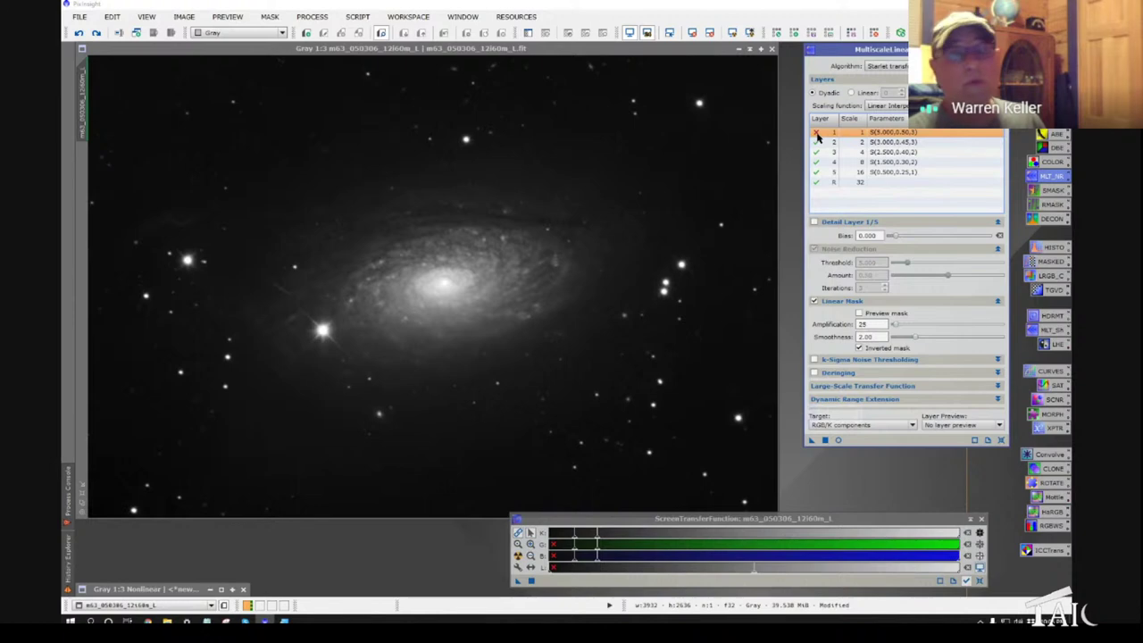
click(816, 133)
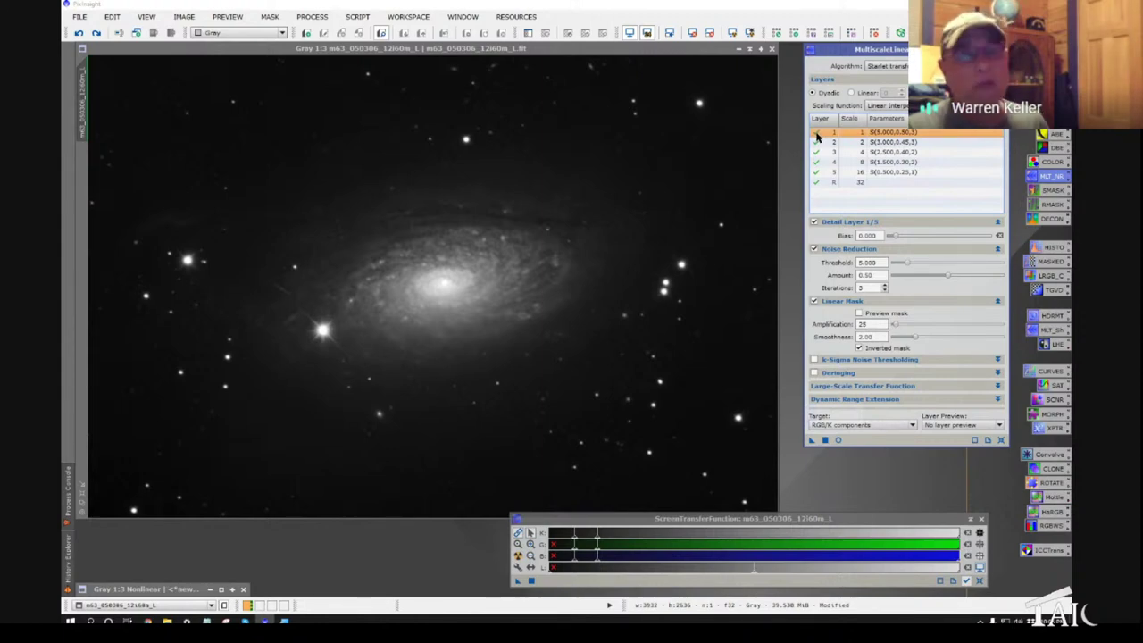
click(815, 134)
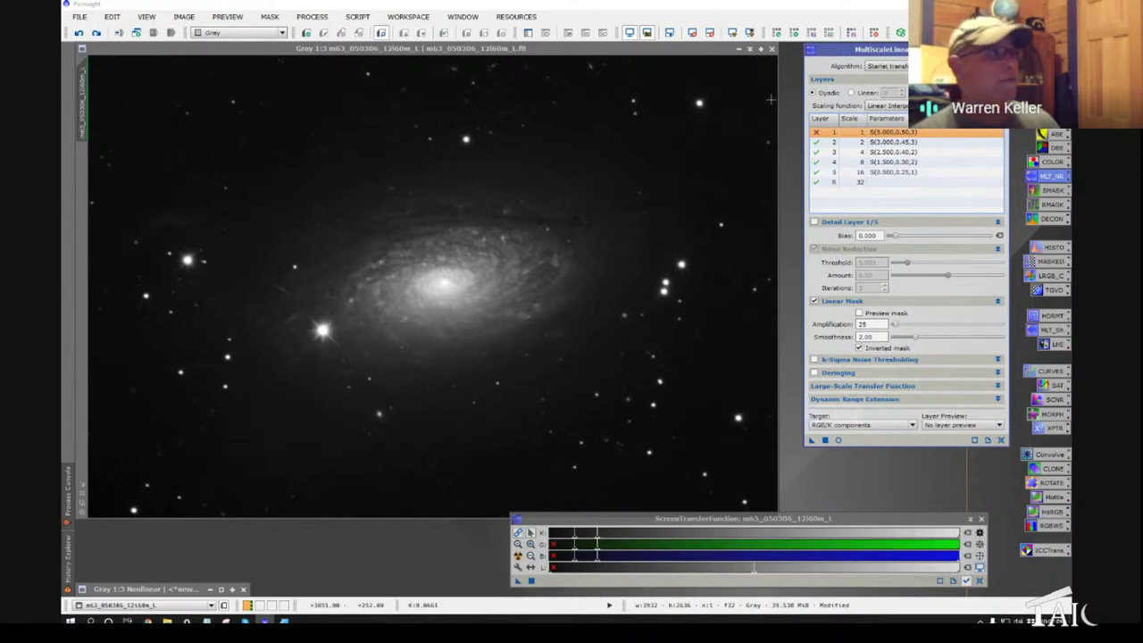
click(360, 18)
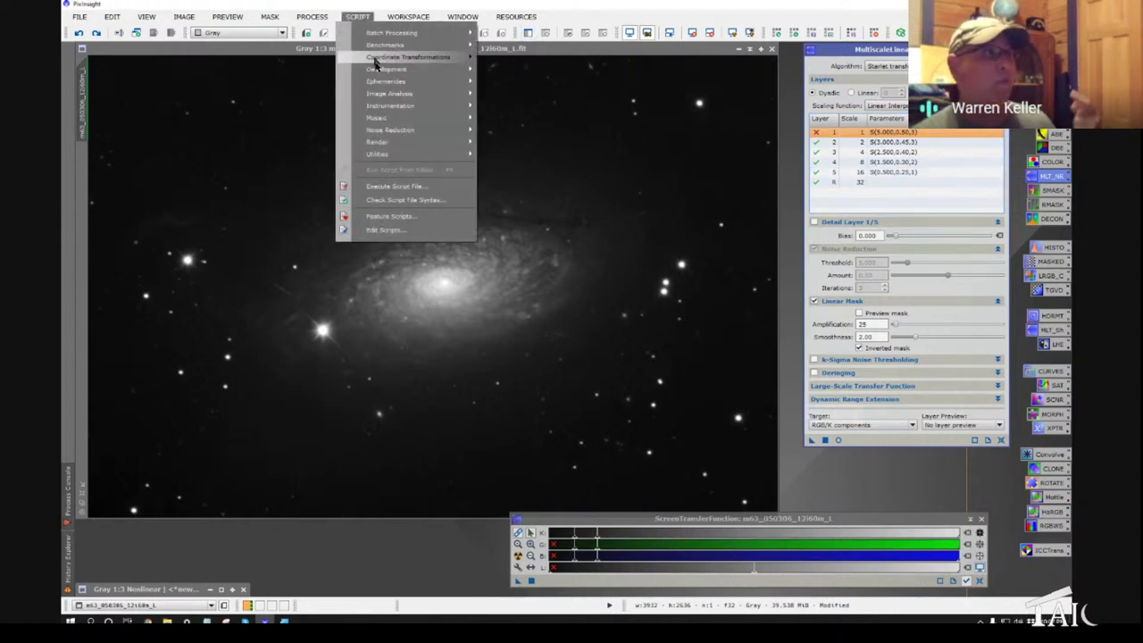
mouse_move(384, 96)
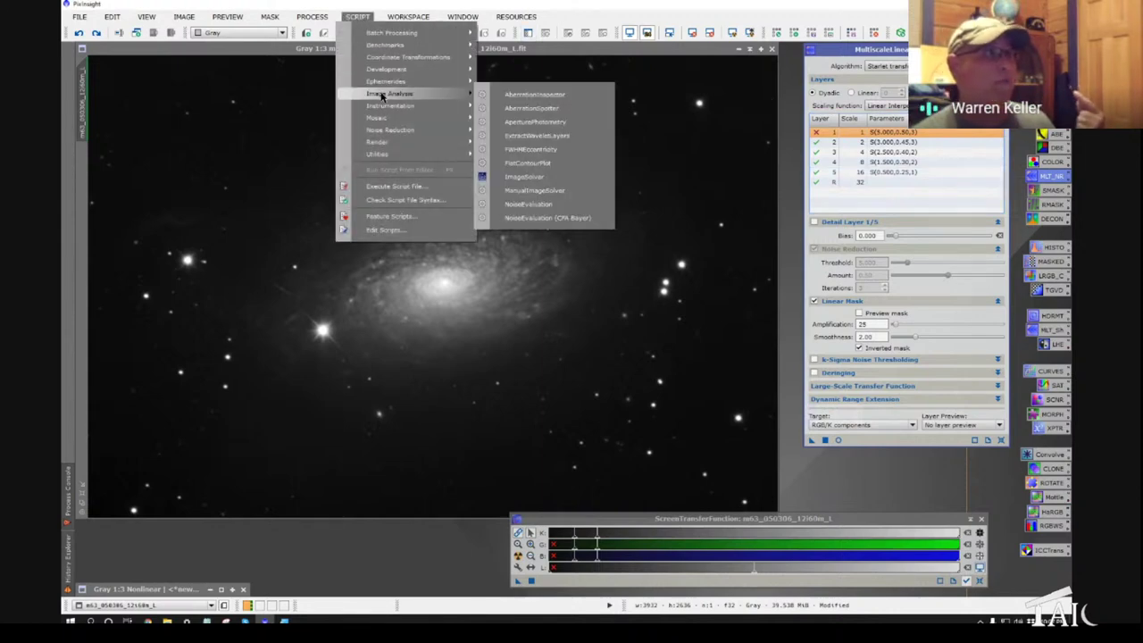
click(536, 150)
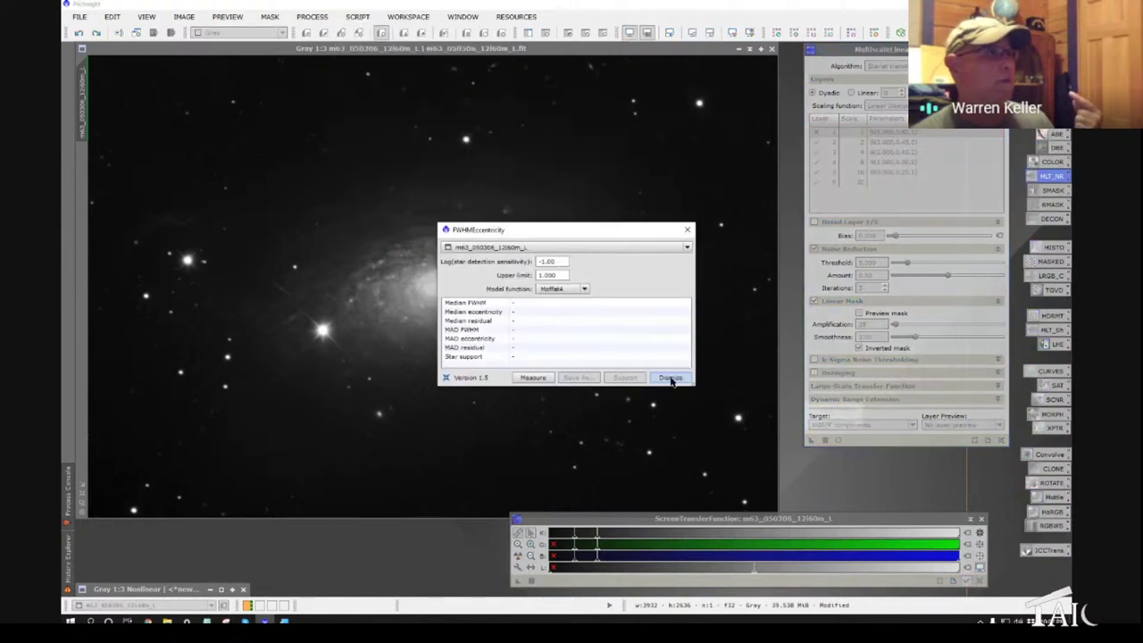
click(688, 230)
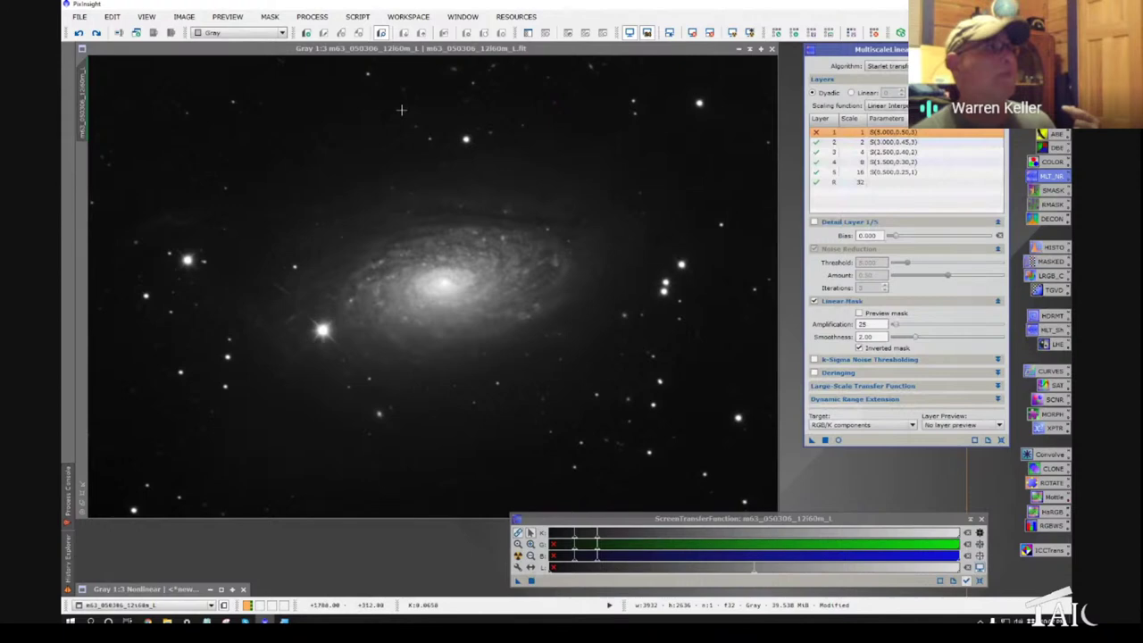
click(350, 17)
mouse_move(402, 94)
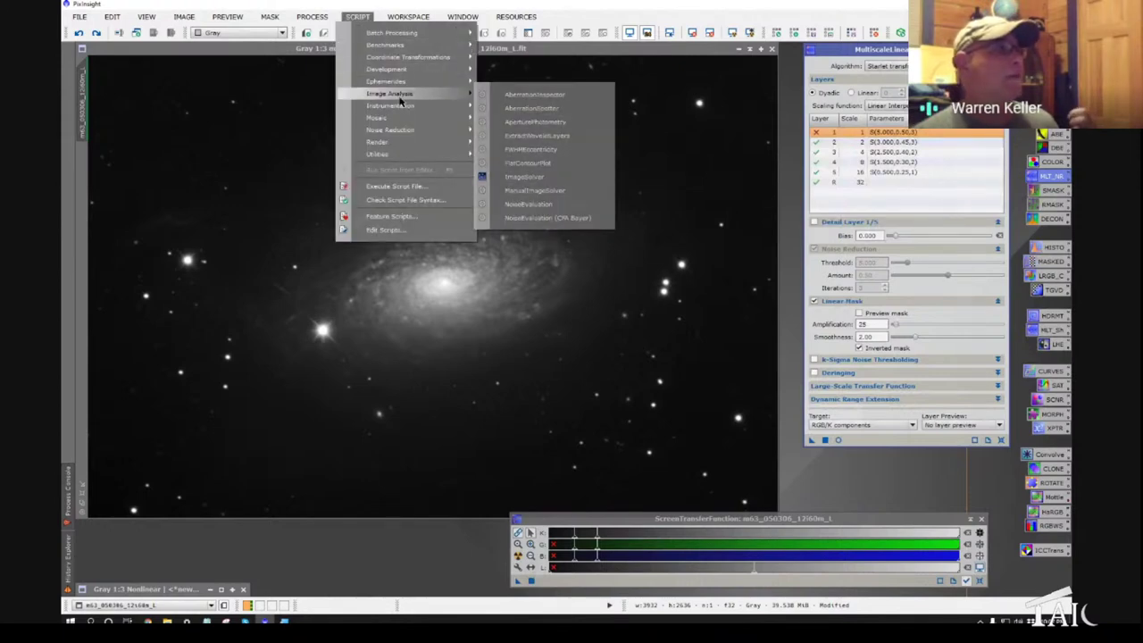
click(524, 139)
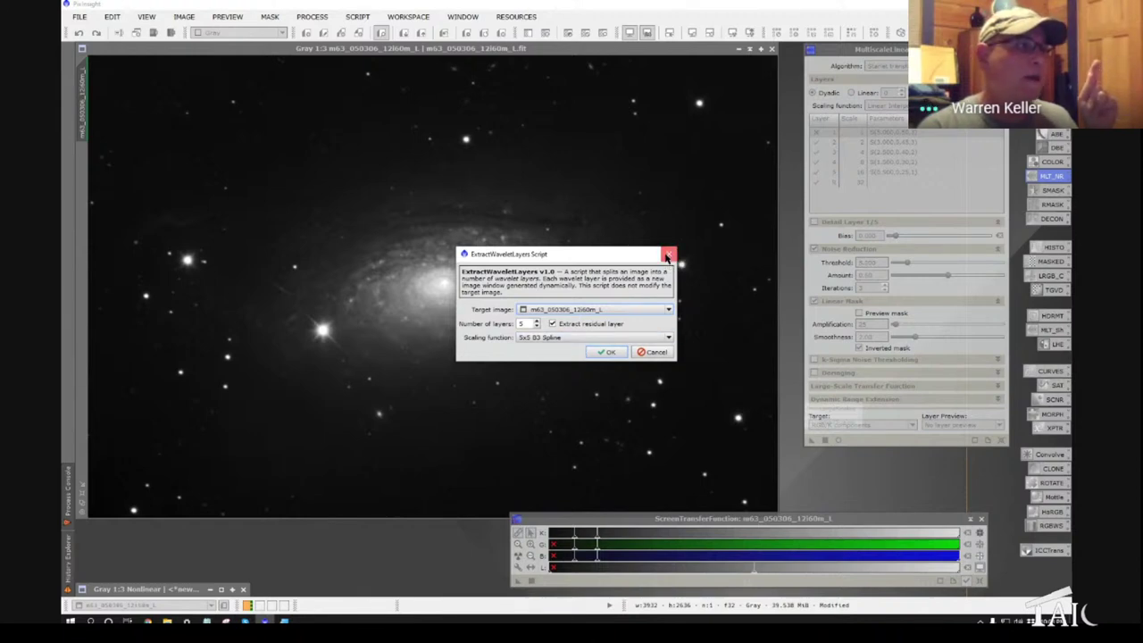
click(667, 257)
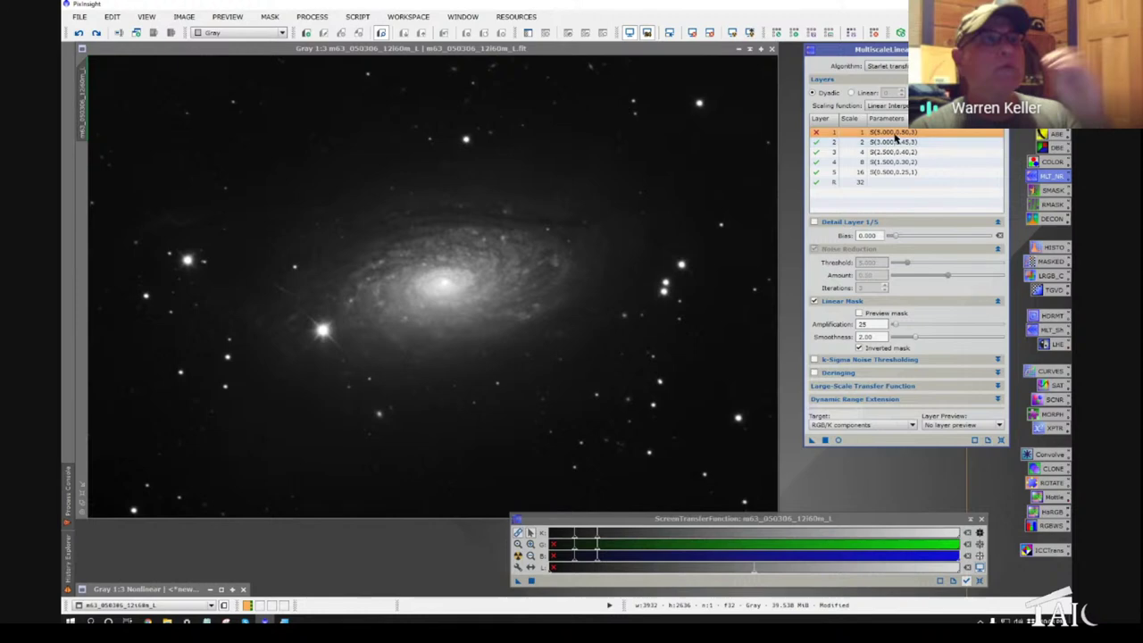
click(894, 142)
click(895, 152)
click(896, 161)
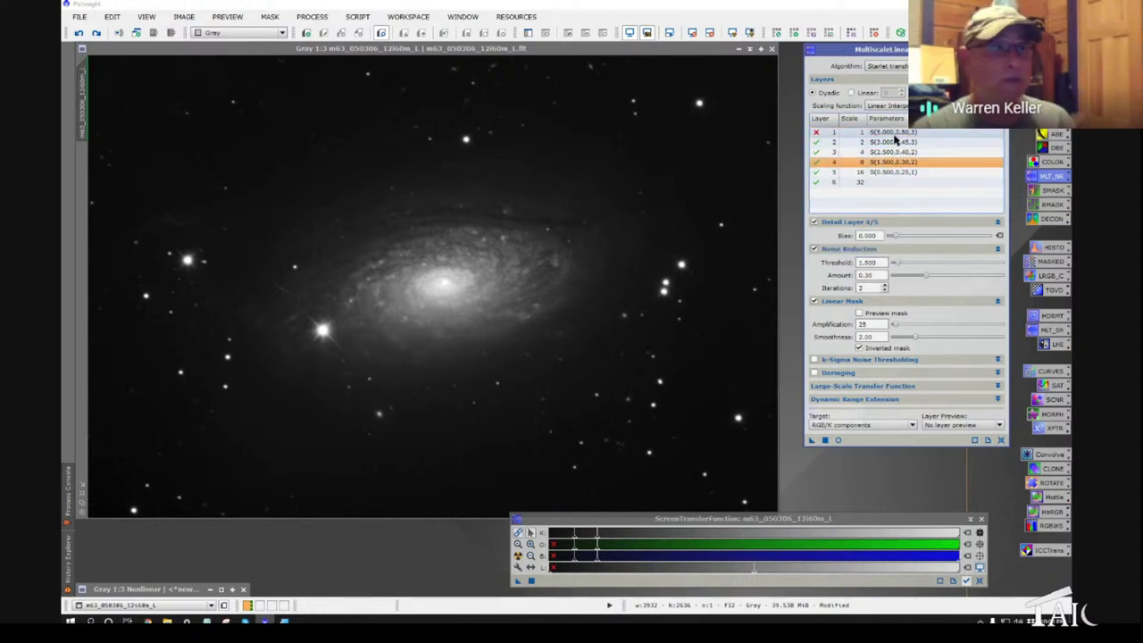
click(895, 133)
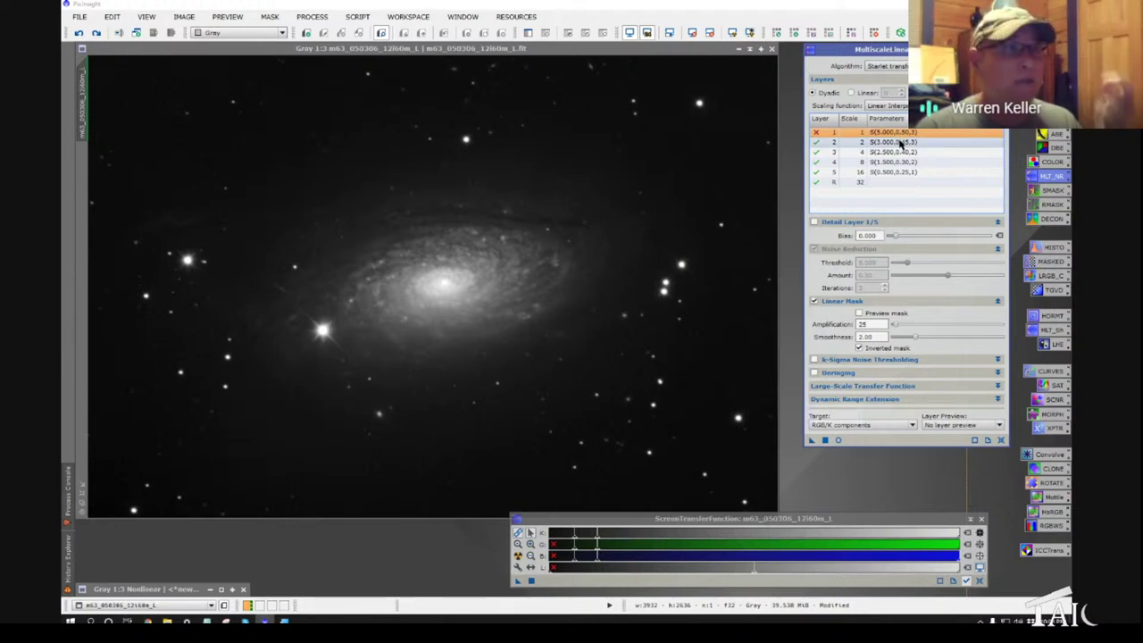
click(900, 143)
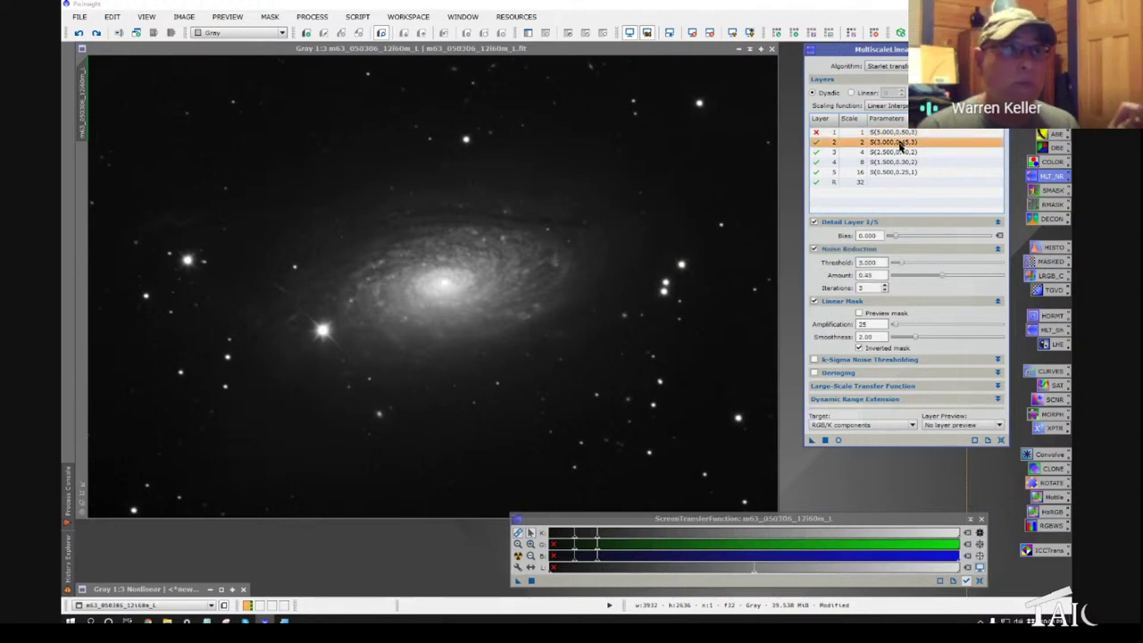
click(901, 154)
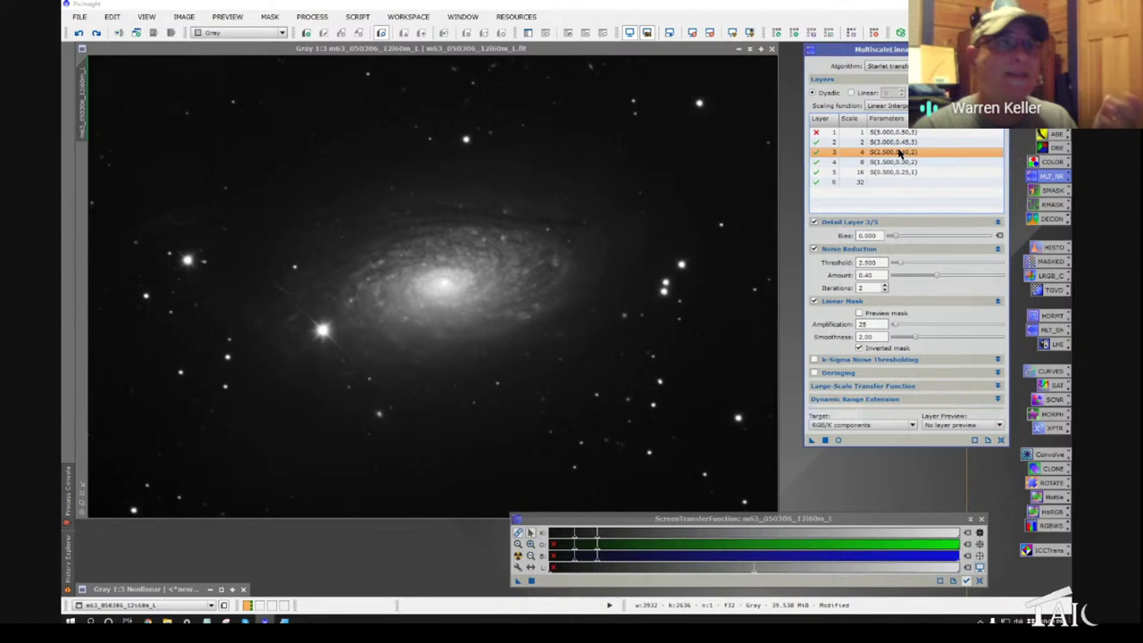
click(893, 164)
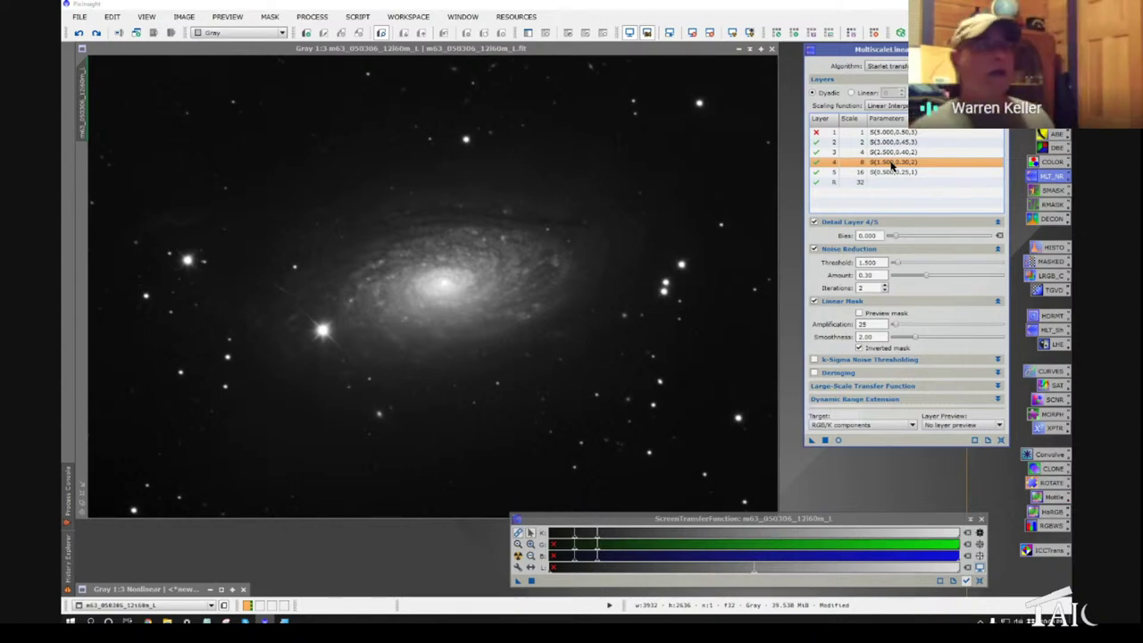
- Preview MLT noise reduction left of the core, brighten STF midtones, compare, then close the preview
click(837, 440)
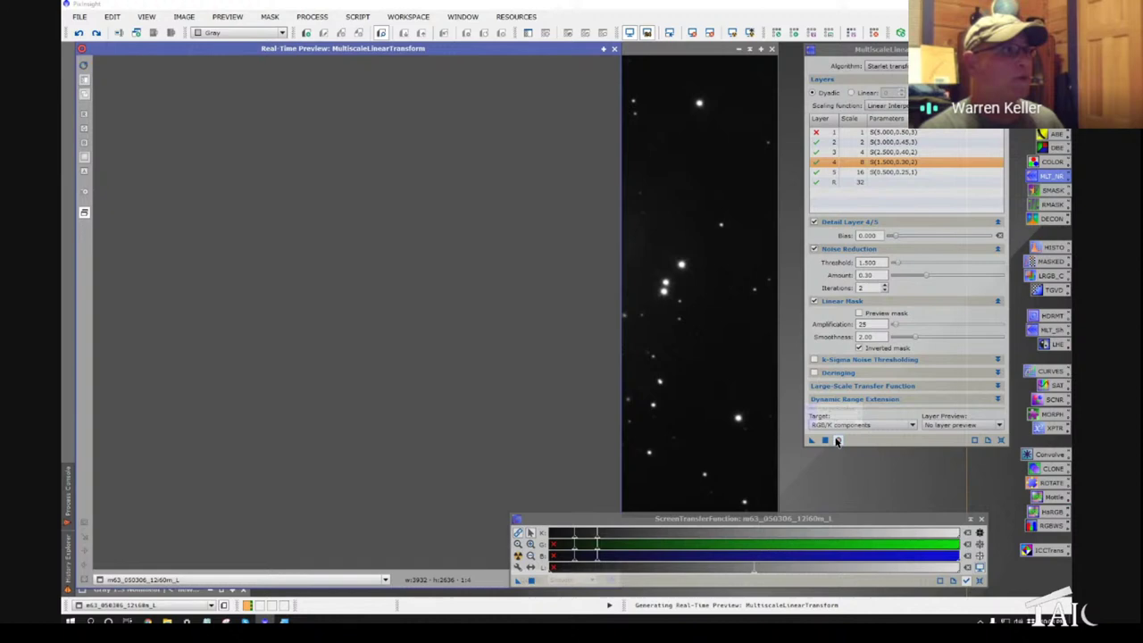
click(838, 440)
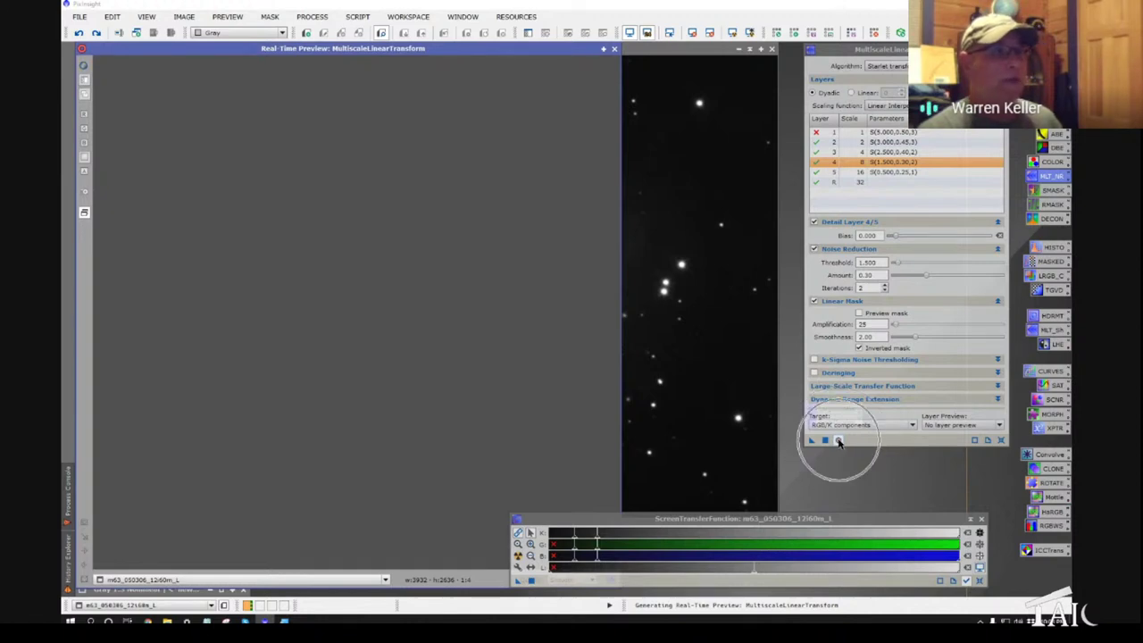
click(838, 441)
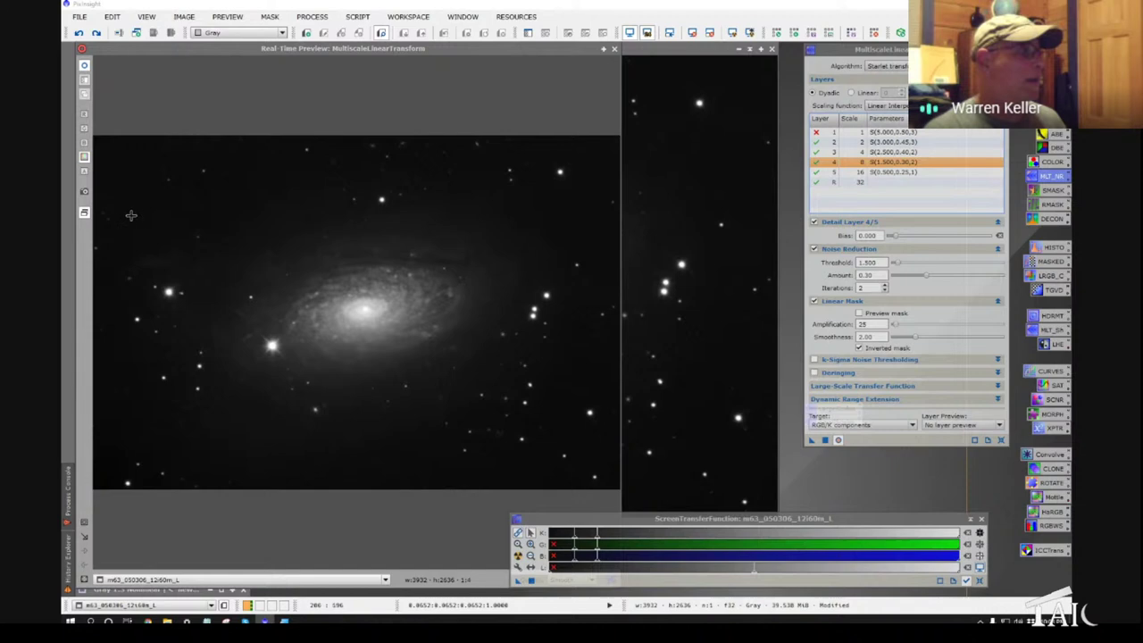
drag(138, 215, 327, 382)
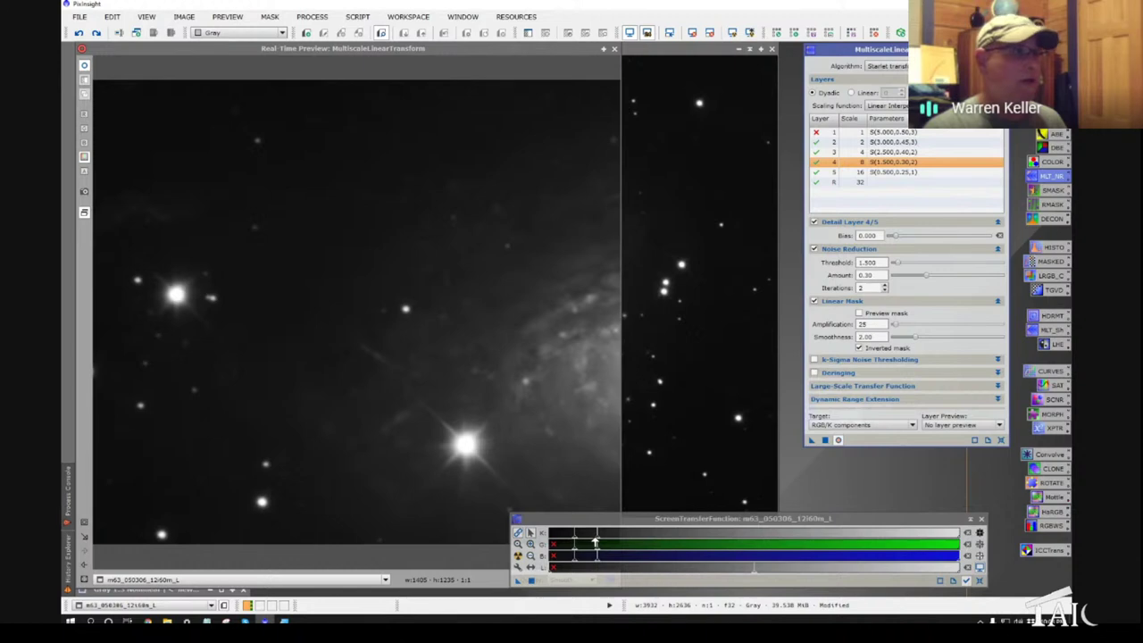
drag(597, 541, 579, 541)
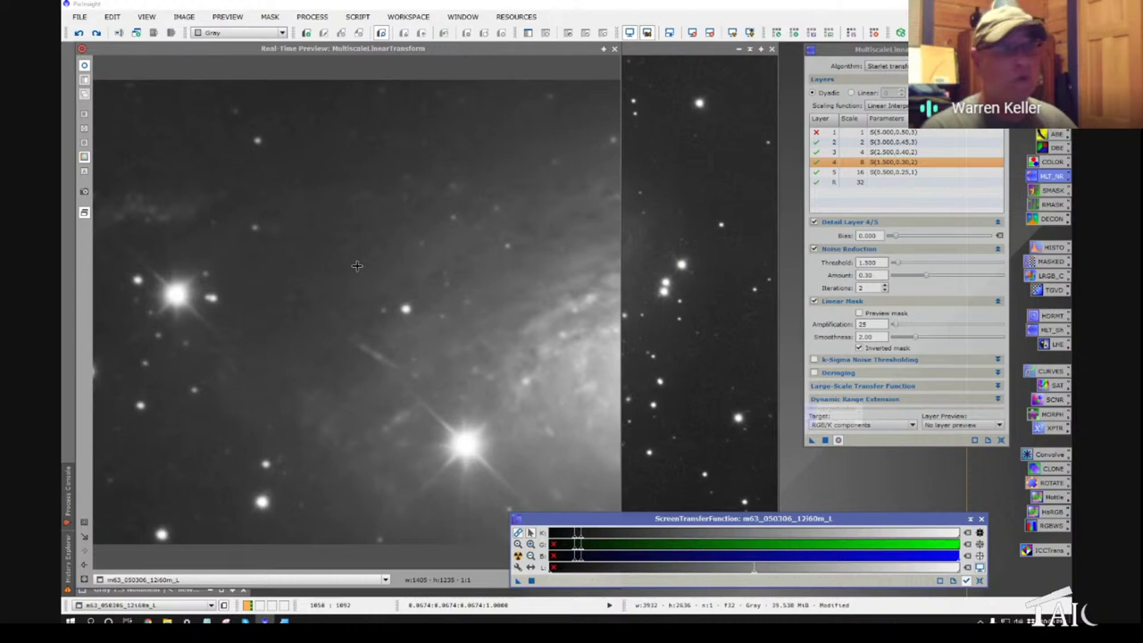
click(85, 67)
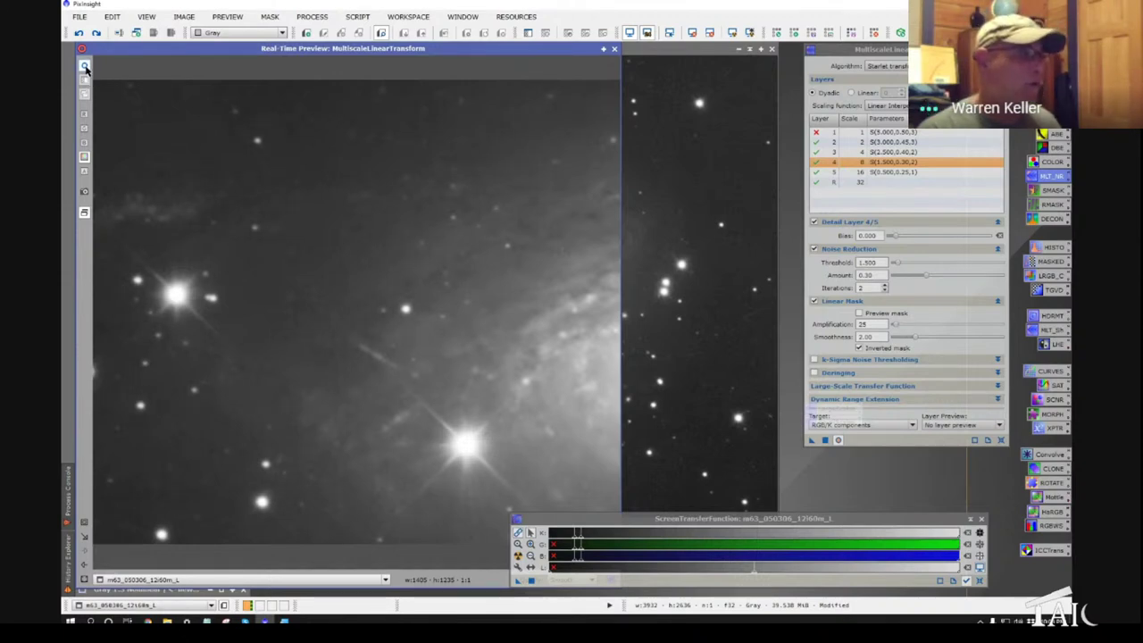
click(612, 49)
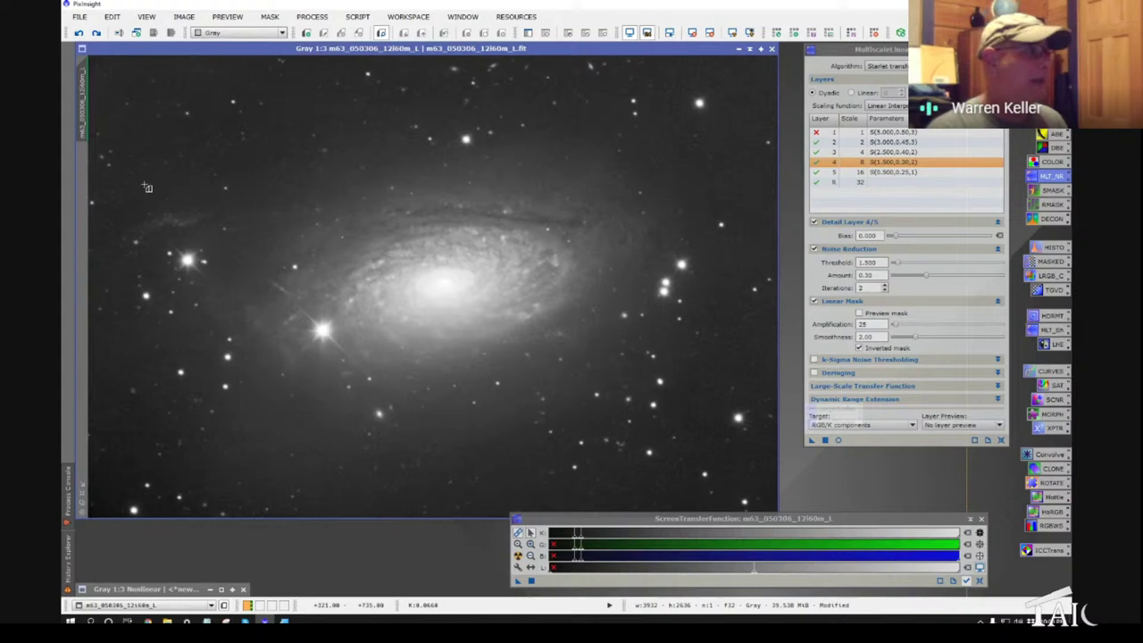
- Create Preview01 over the star field left of the core and apply the MLT noise reduction to it
drag(142, 181, 368, 374)
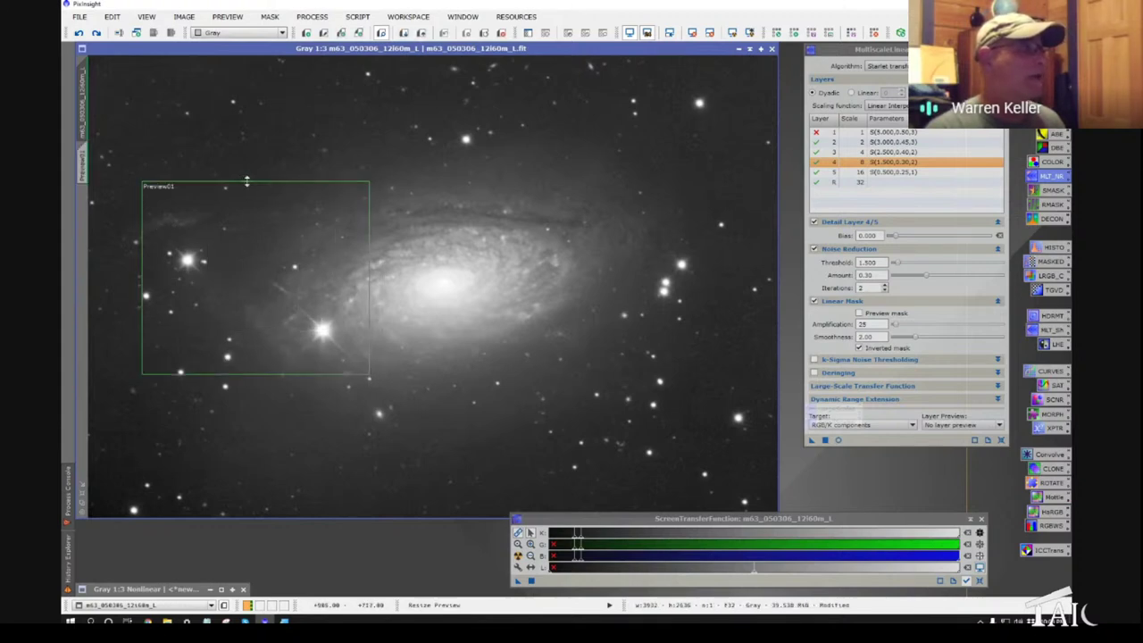
drag(247, 181, 257, 131)
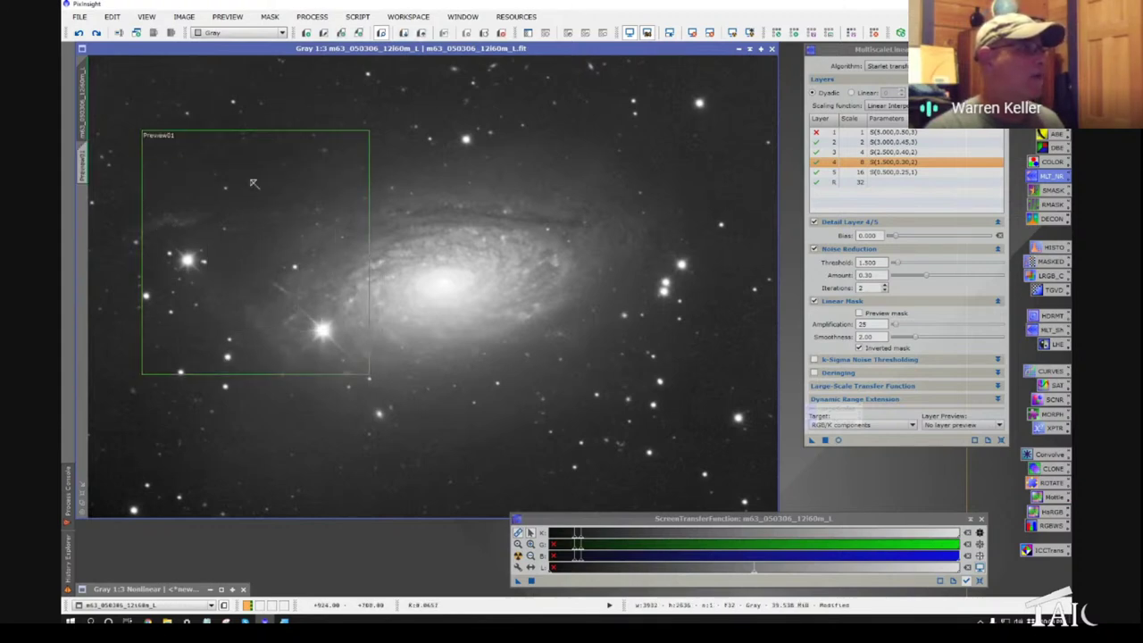
click(83, 168)
scroll(322, 321, up, 1)
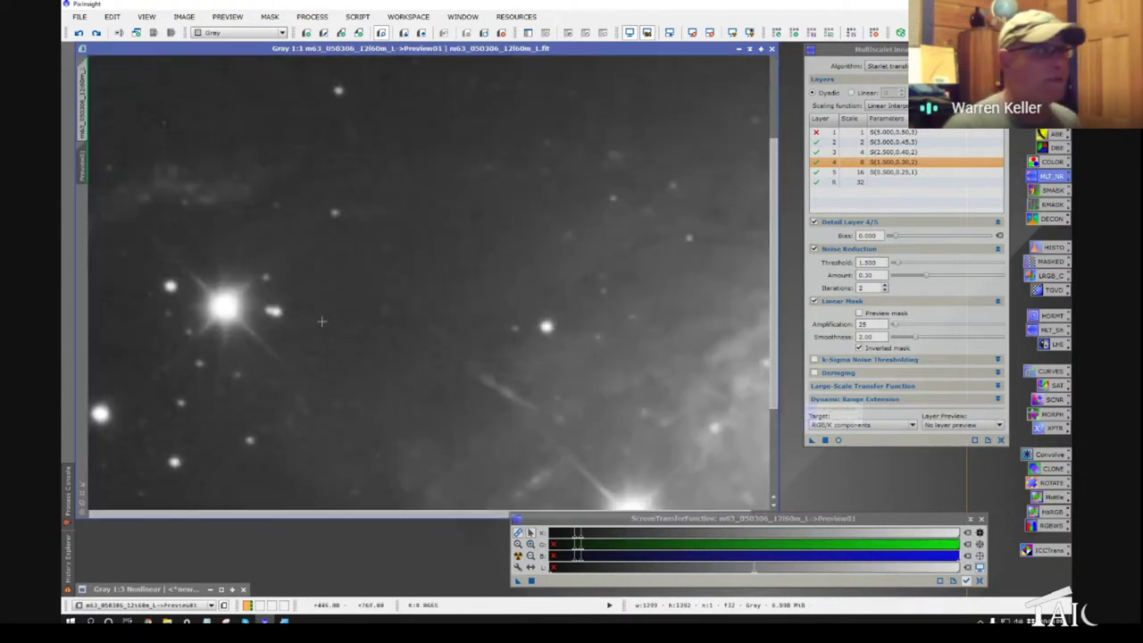
scroll(357, 326, down, 1)
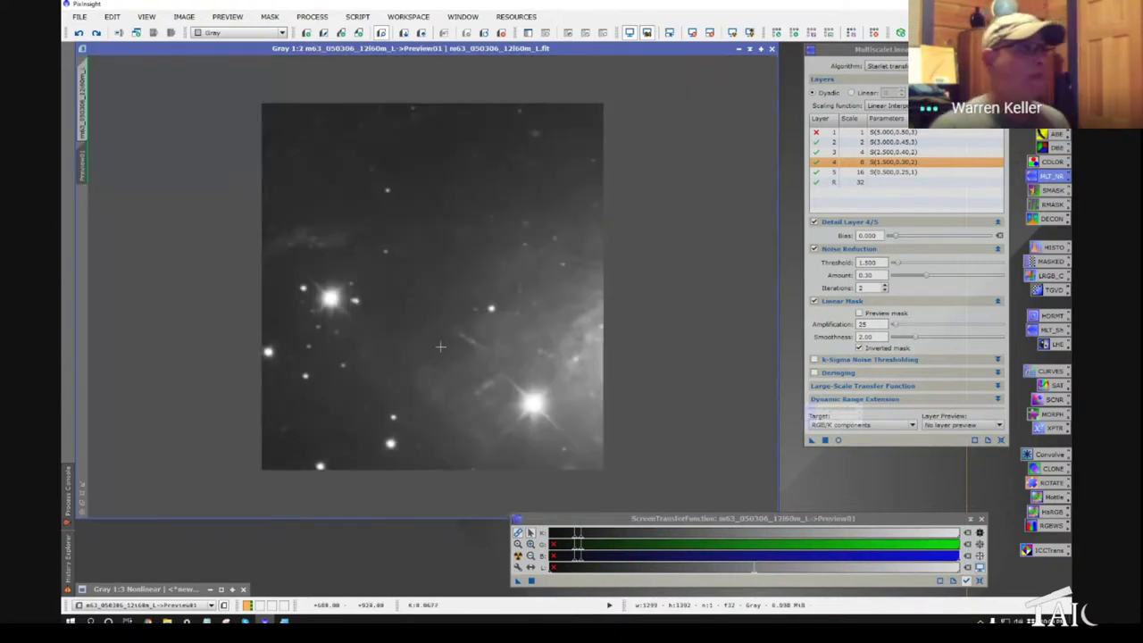
click(814, 445)
drag(772, 403, 512, 317)
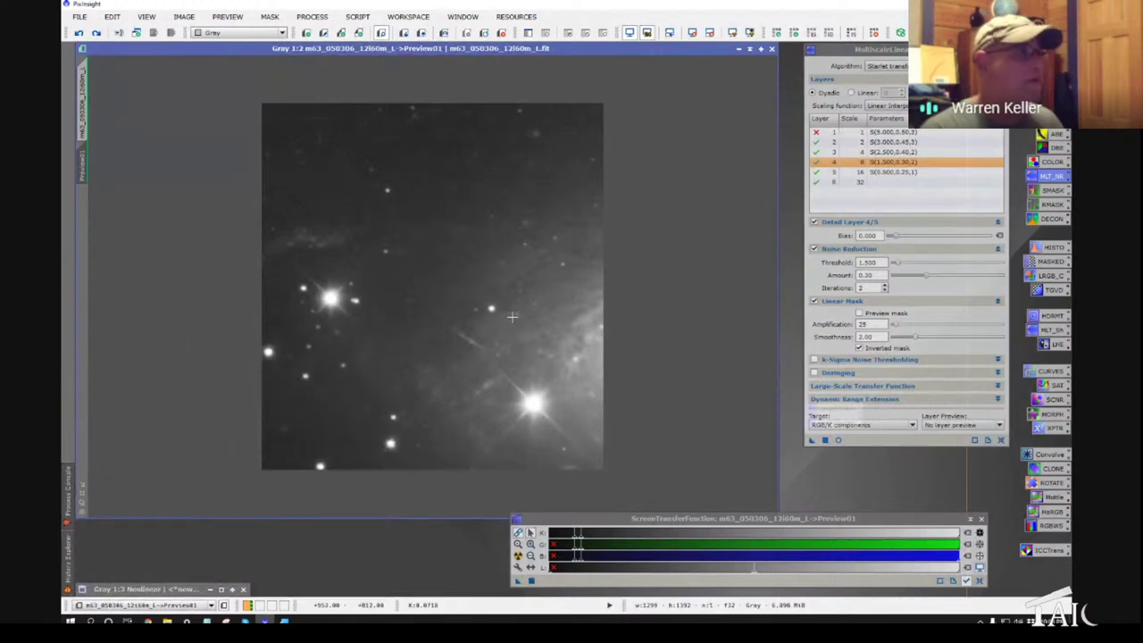
scroll(511, 316, up, 2)
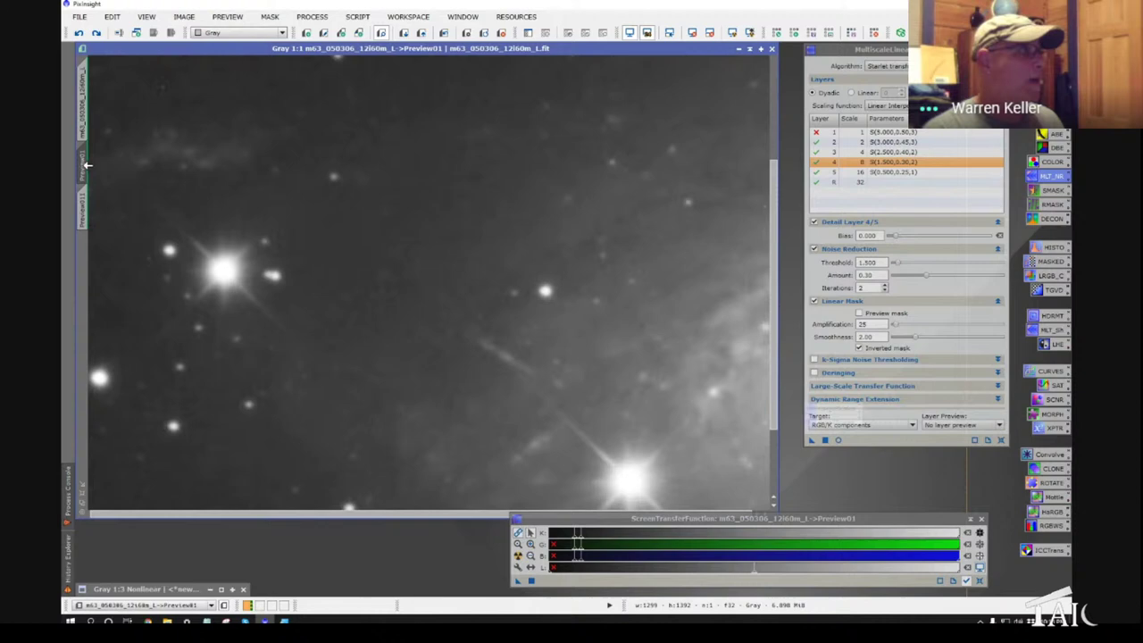
- On Preview011, review layers 2, 3 and 5 settings and apply the MLT noise reduction
click(83, 211)
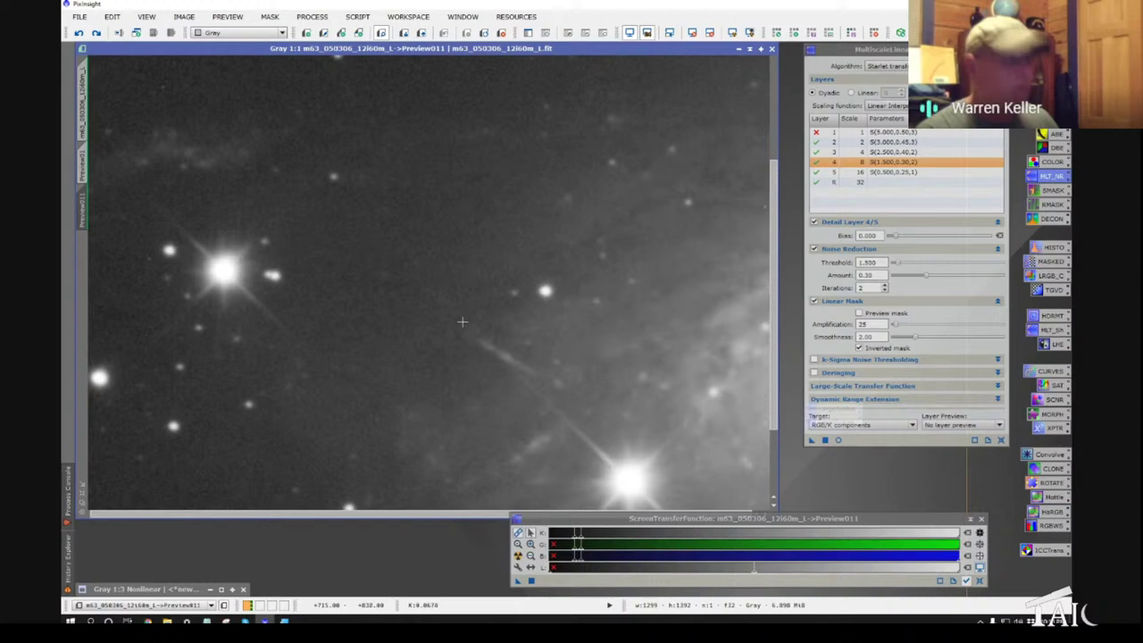
click(918, 143)
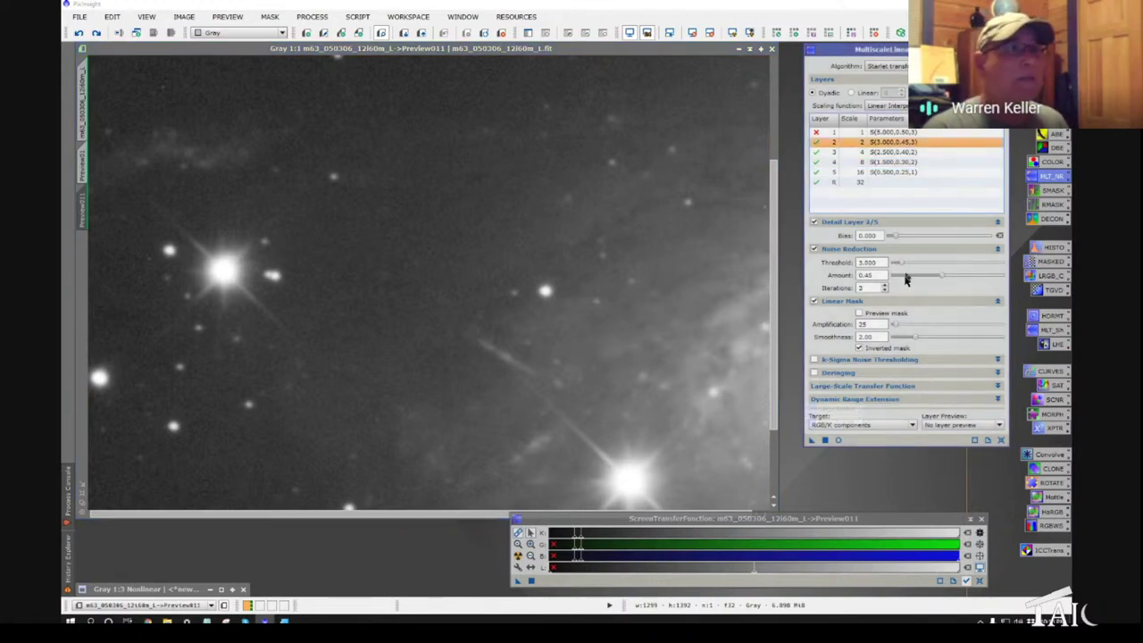
click(884, 291)
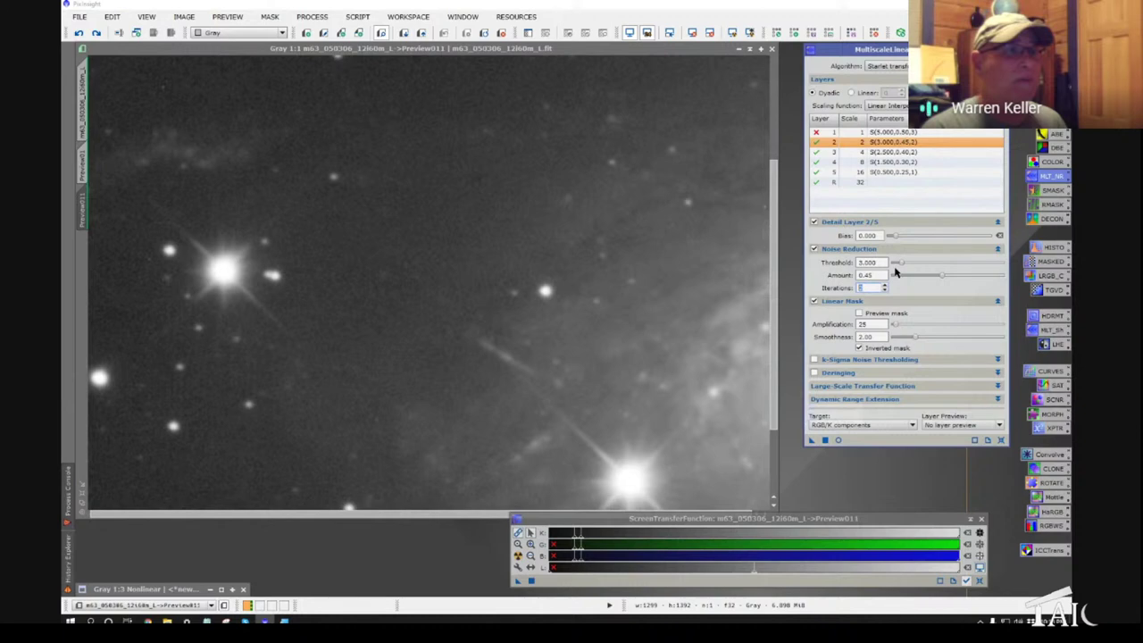
click(912, 153)
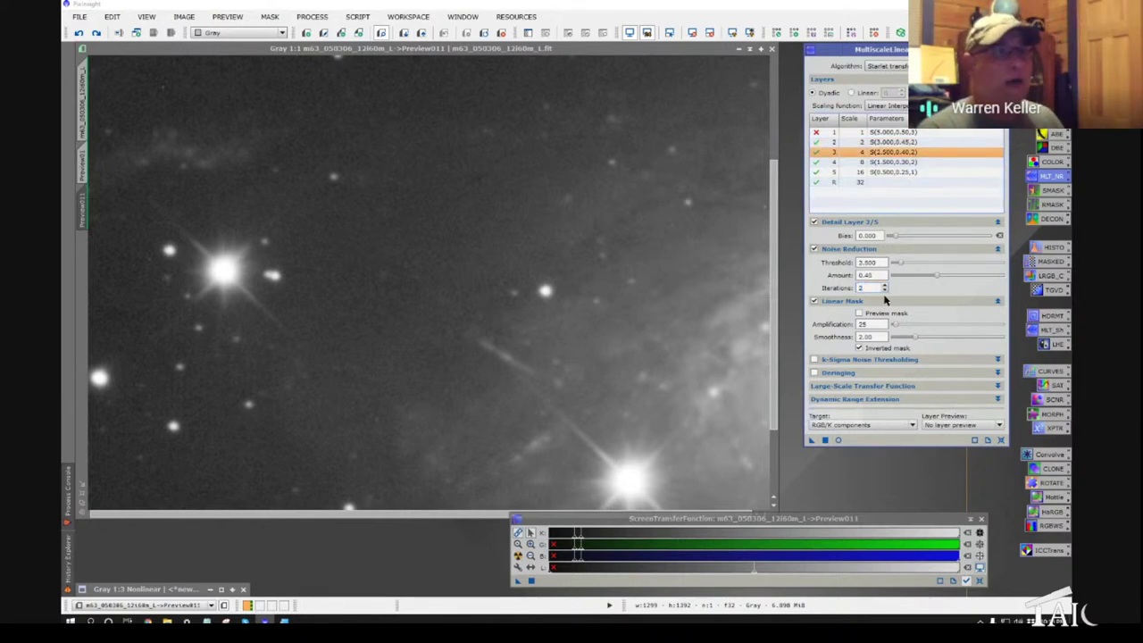
click(883, 291)
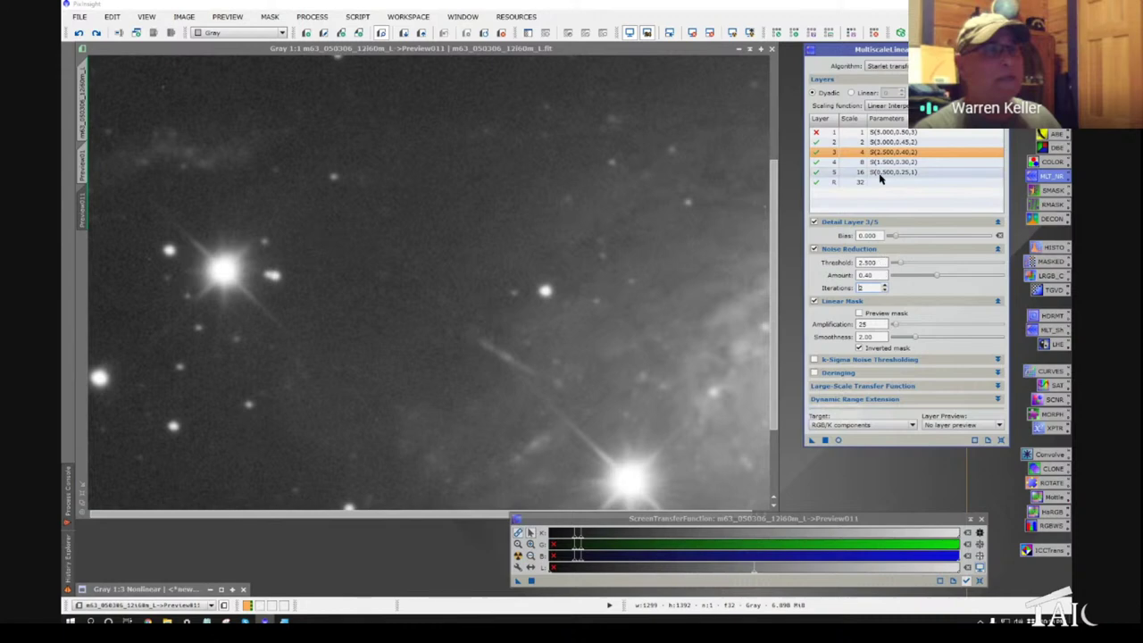
click(904, 175)
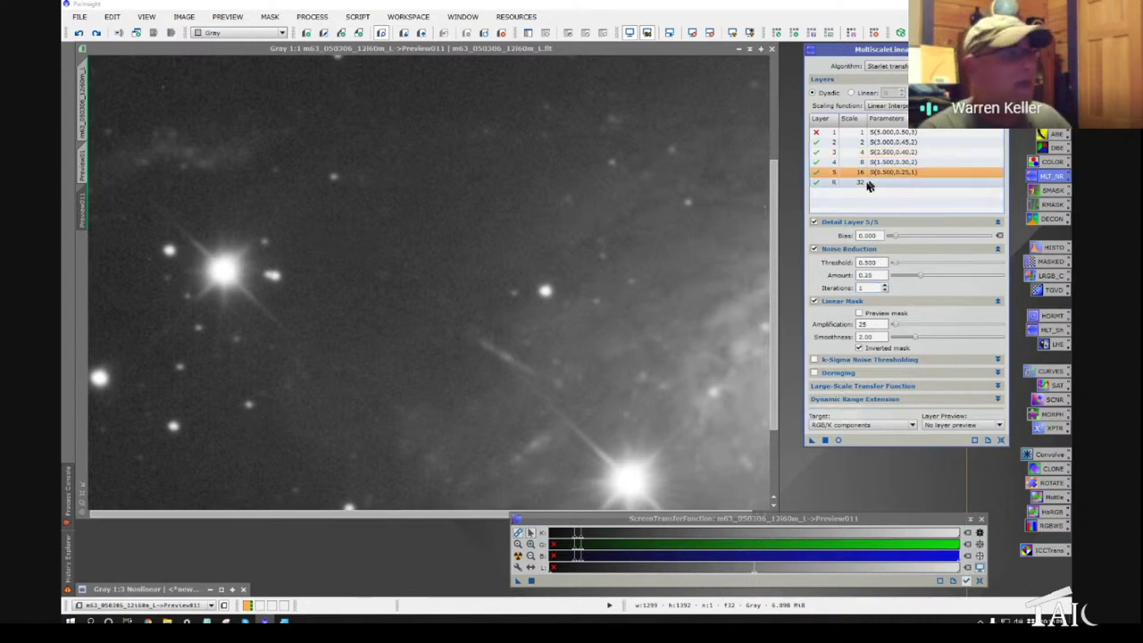
drag(811, 440, 451, 342)
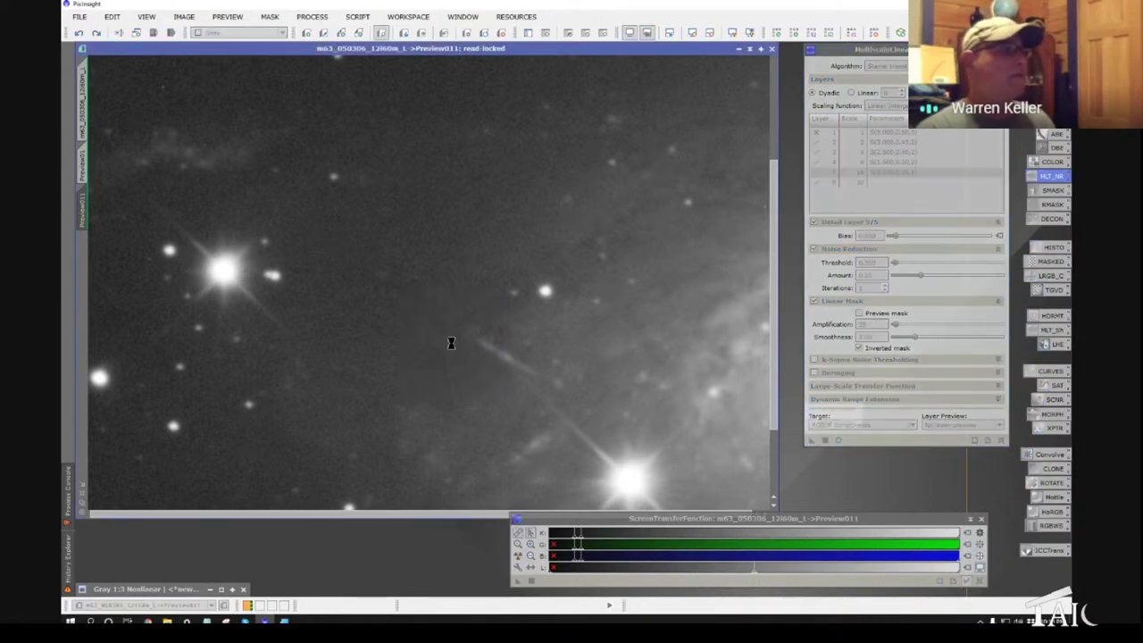
- Flip between Preview01 and Preview011 to compare the noise reduction results
click(84, 179)
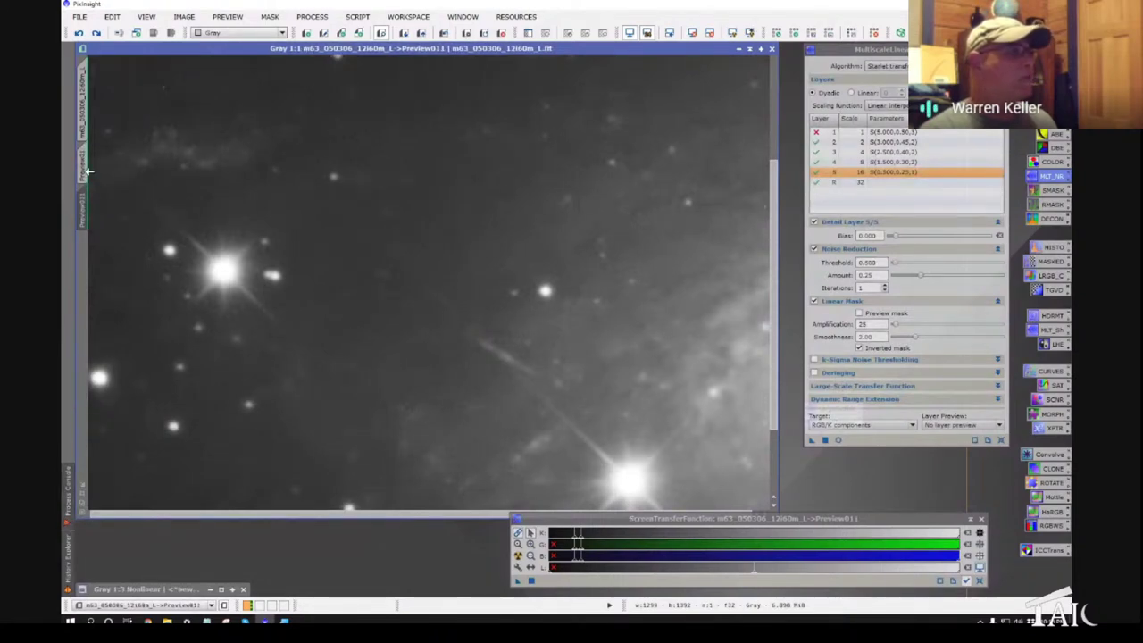
click(85, 189)
click(86, 207)
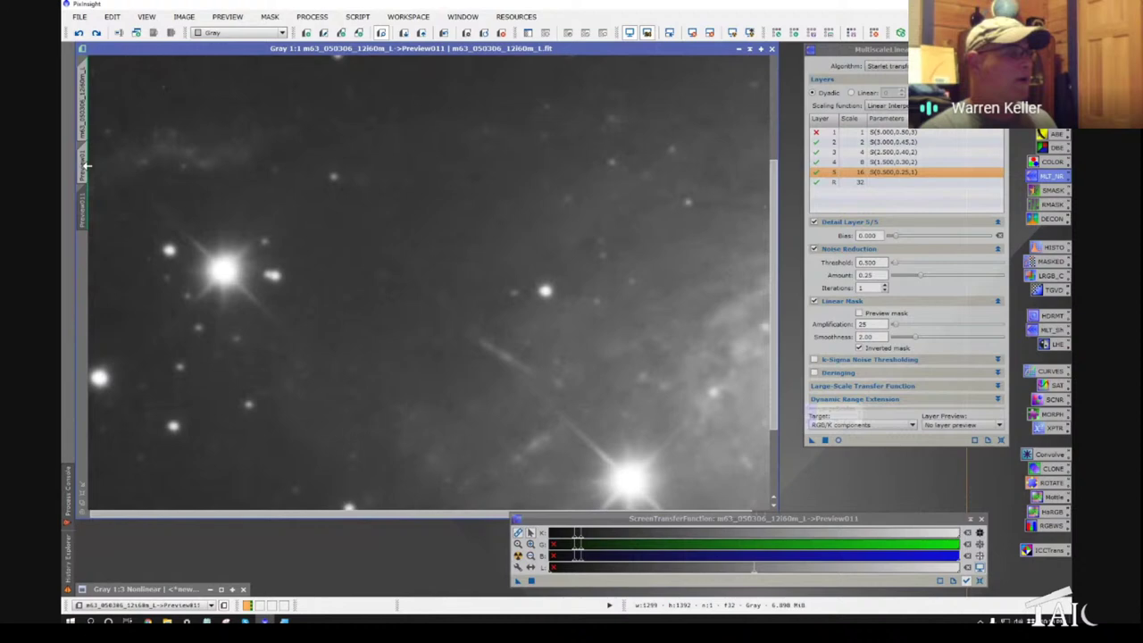
click(85, 177)
click(86, 195)
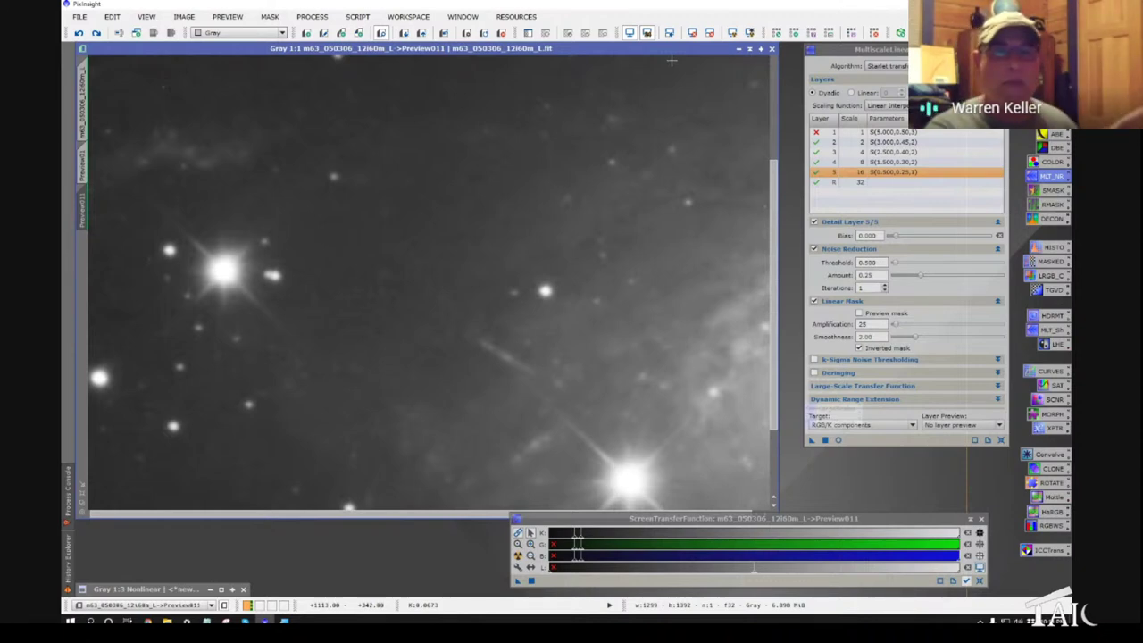
- Delete all previews from the m63 image via Preview > Delete All
click(84, 107)
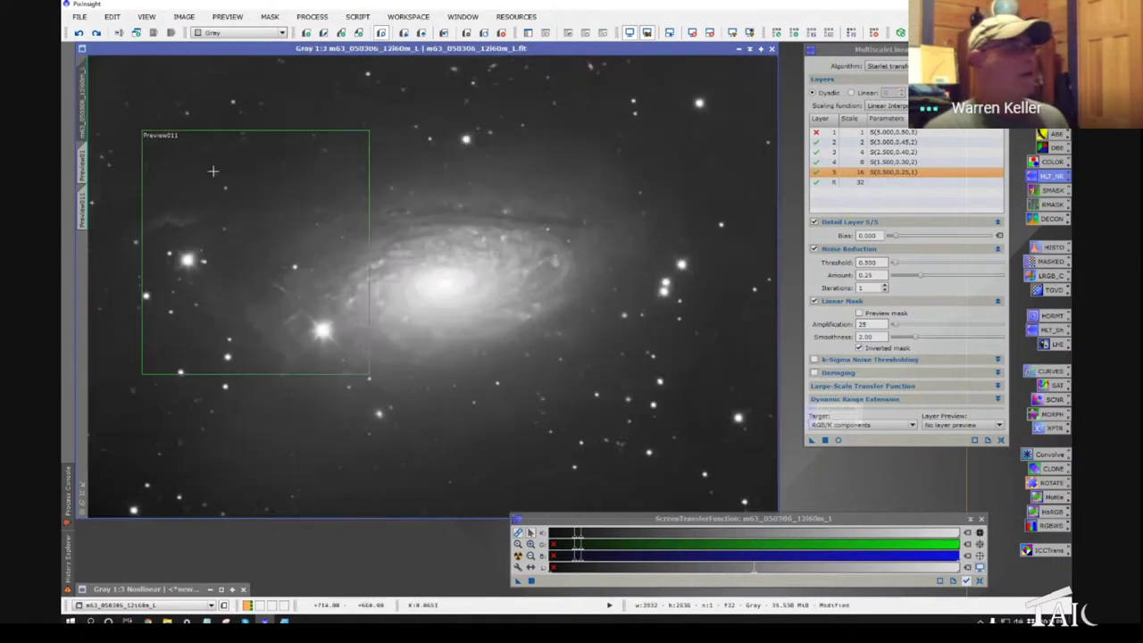
click(229, 17)
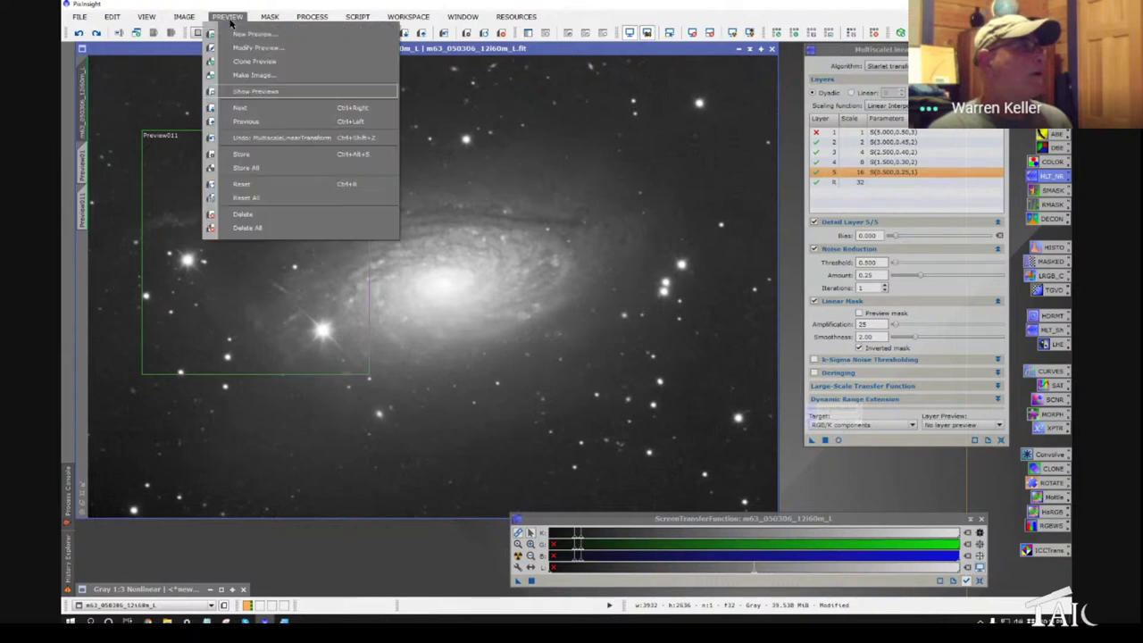
click(263, 229)
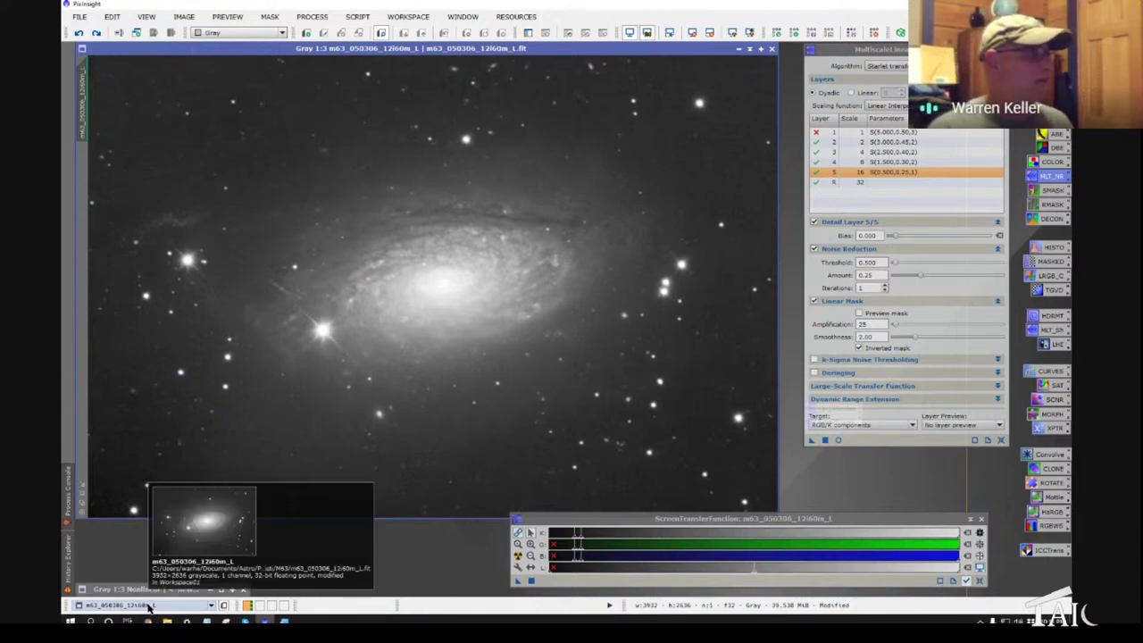
- Restore the Nonlinear image window and close MultiscaleLinearTransform
click(221, 589)
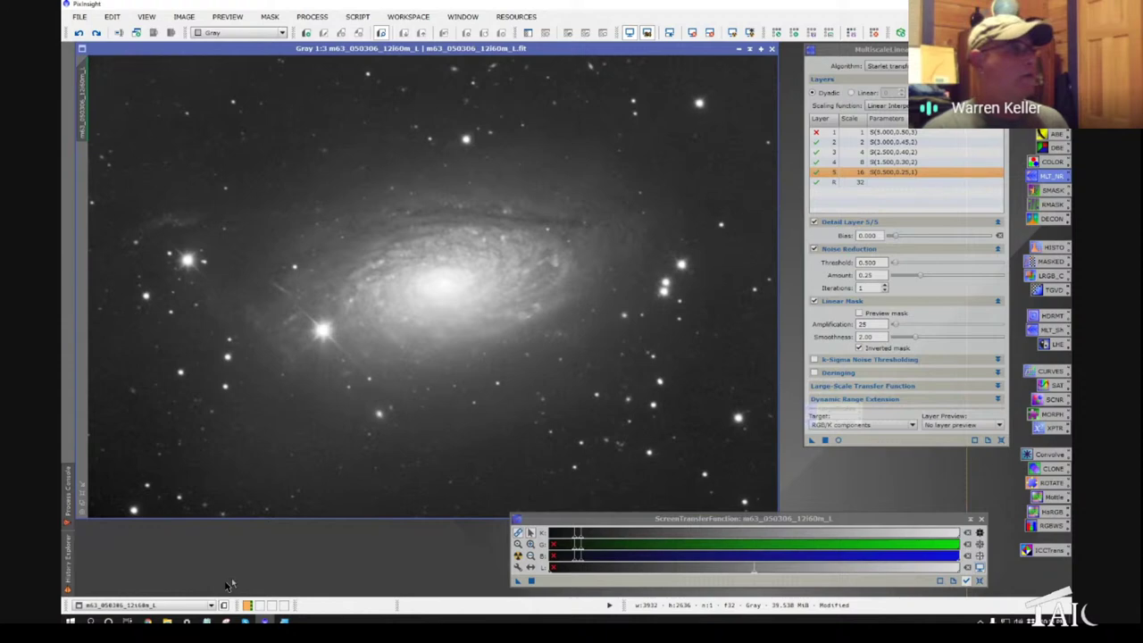
click(167, 607)
click(143, 578)
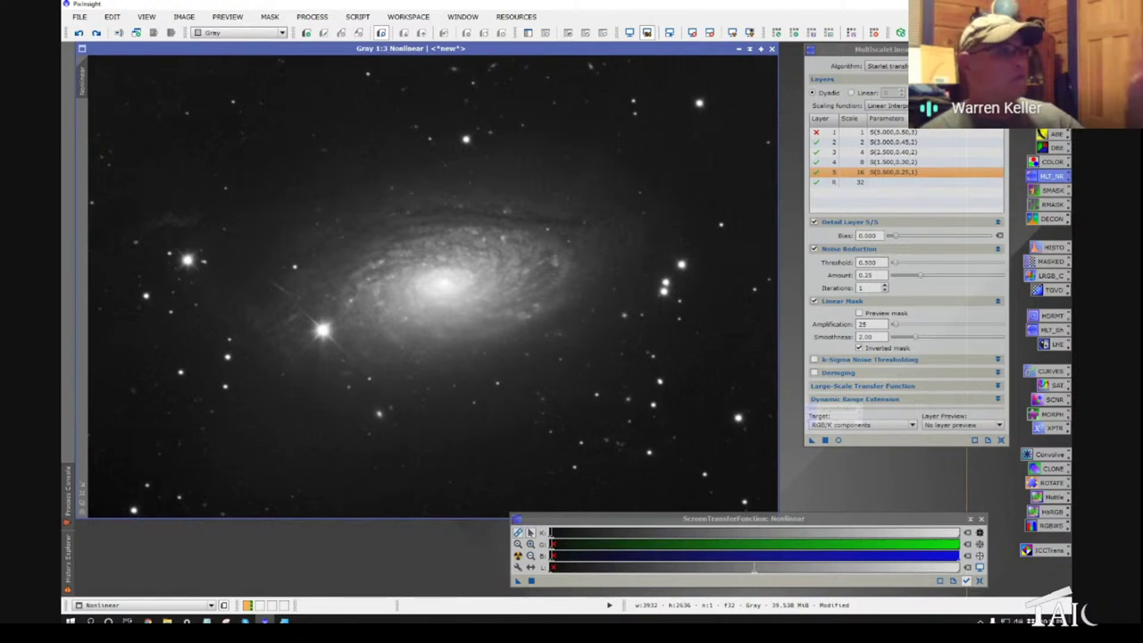
click(1002, 48)
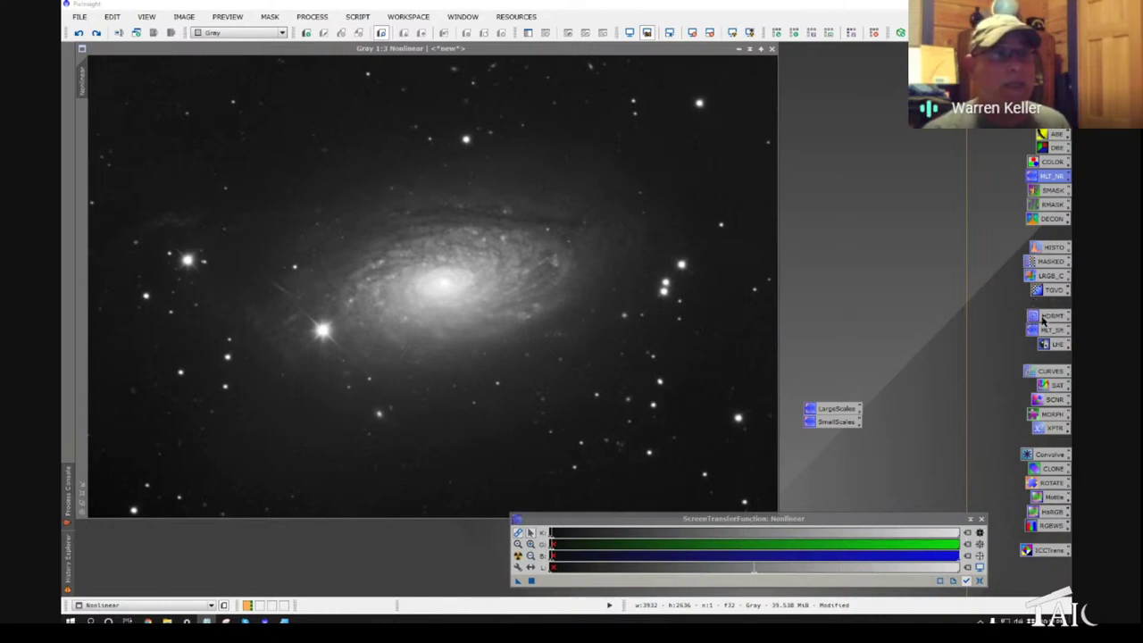
- Open HDRMultiscaleTransform with 6 layers, To lightness and Lightness mask enabled
double_click(1043, 319)
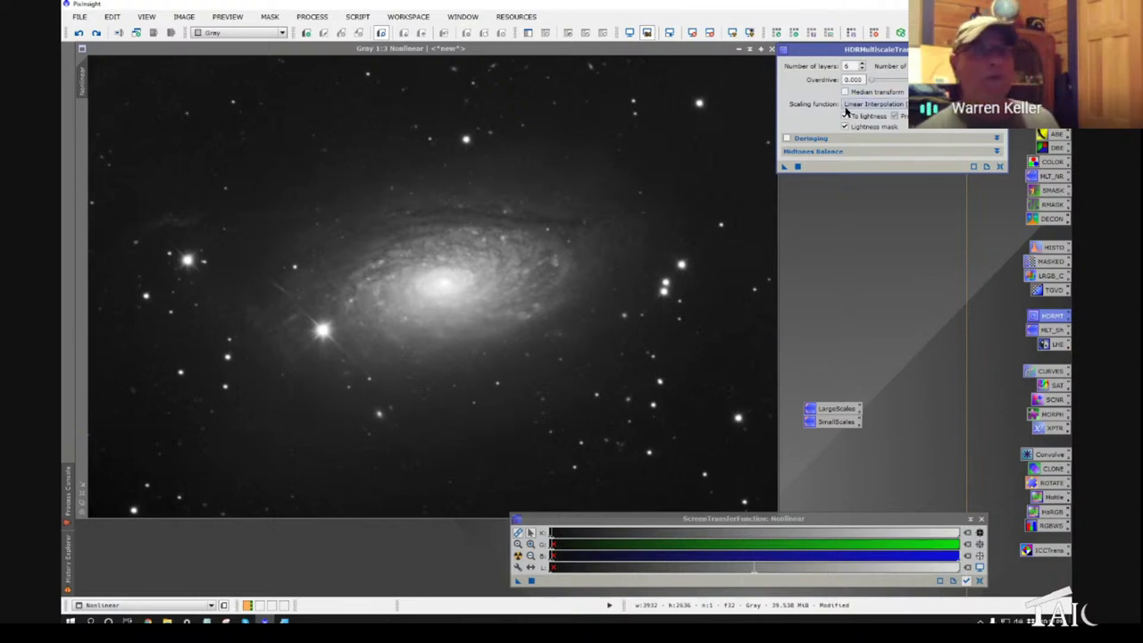
double_click(852, 67)
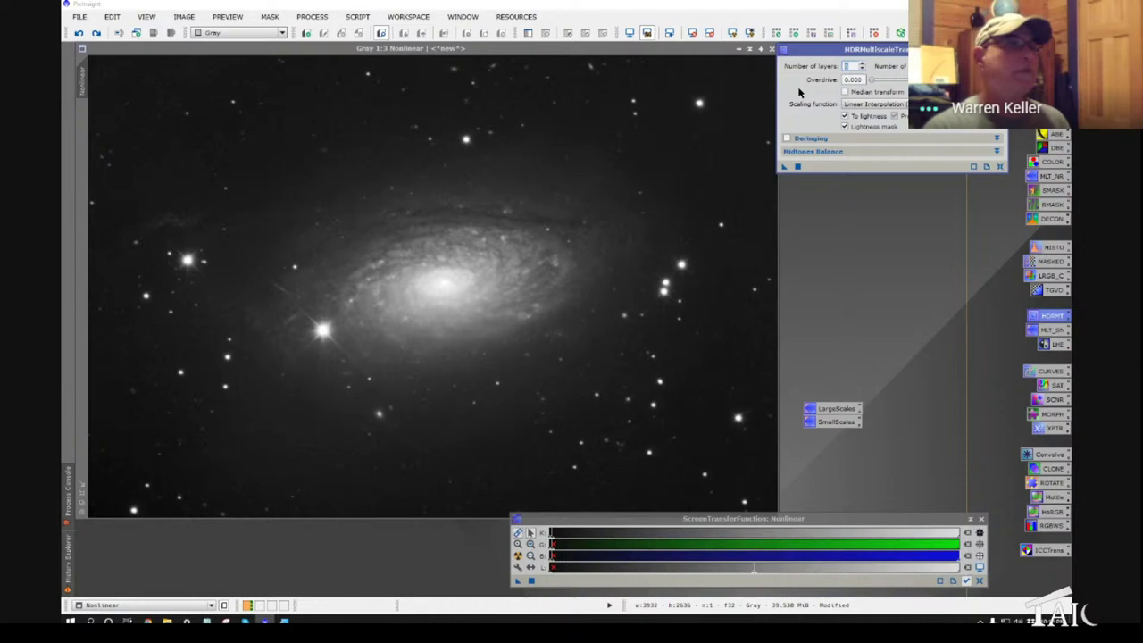
text(6)
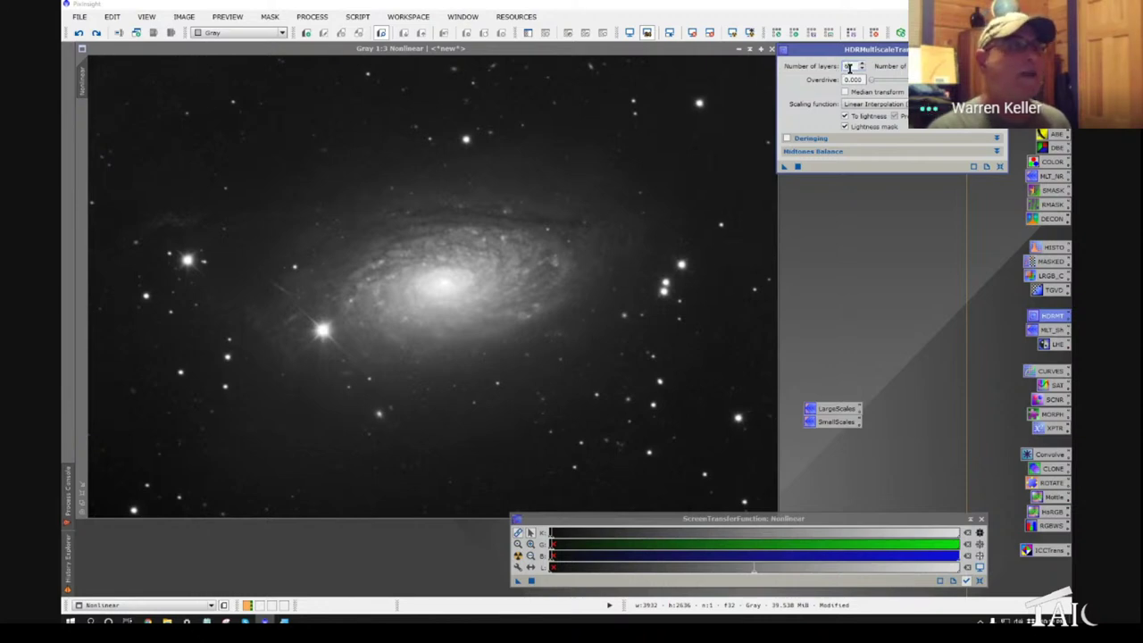
key(Return)
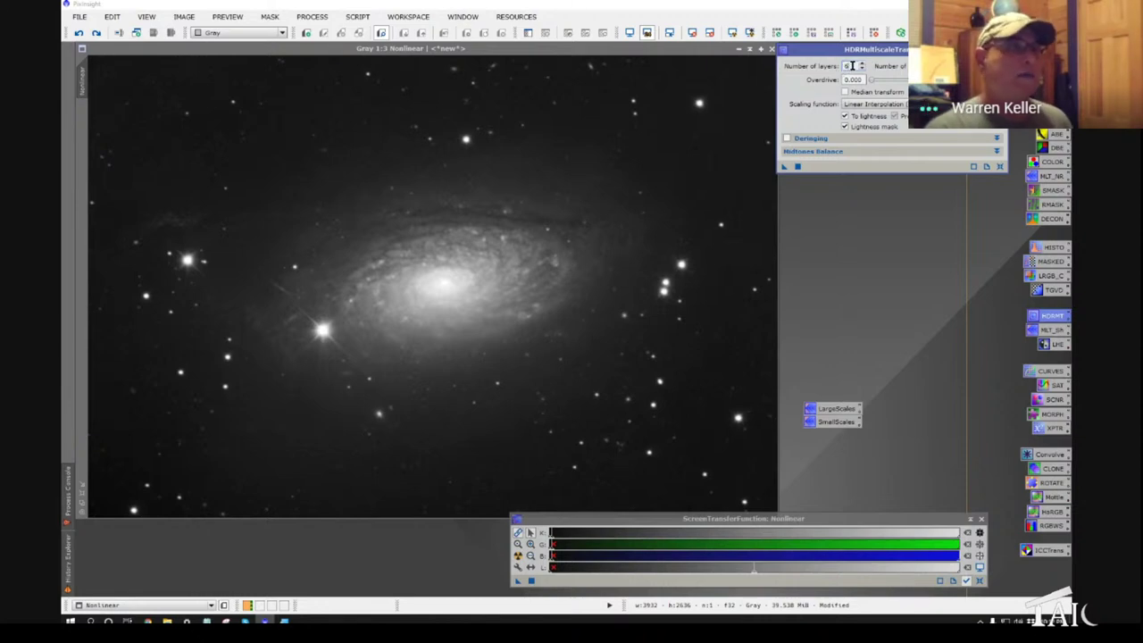
click(845, 117)
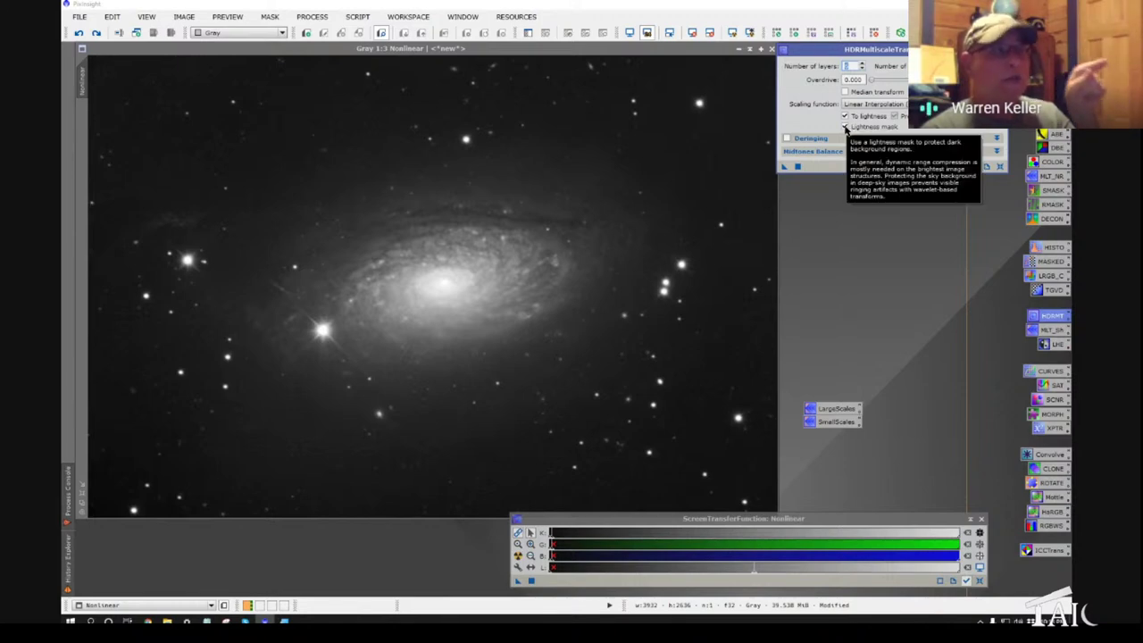
click(845, 126)
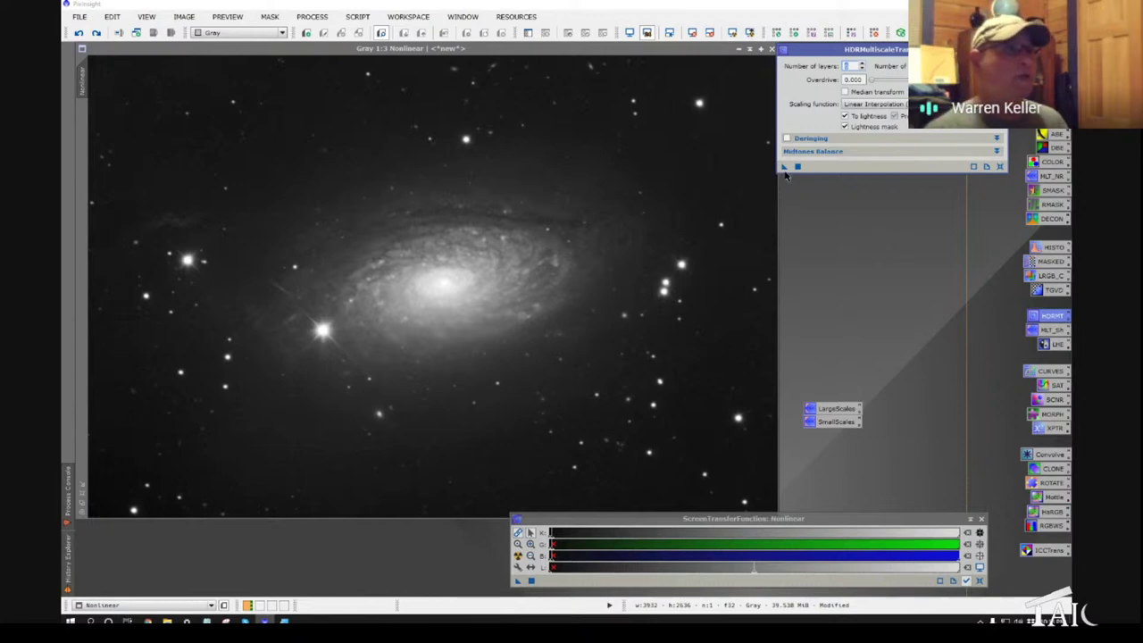
text(6)
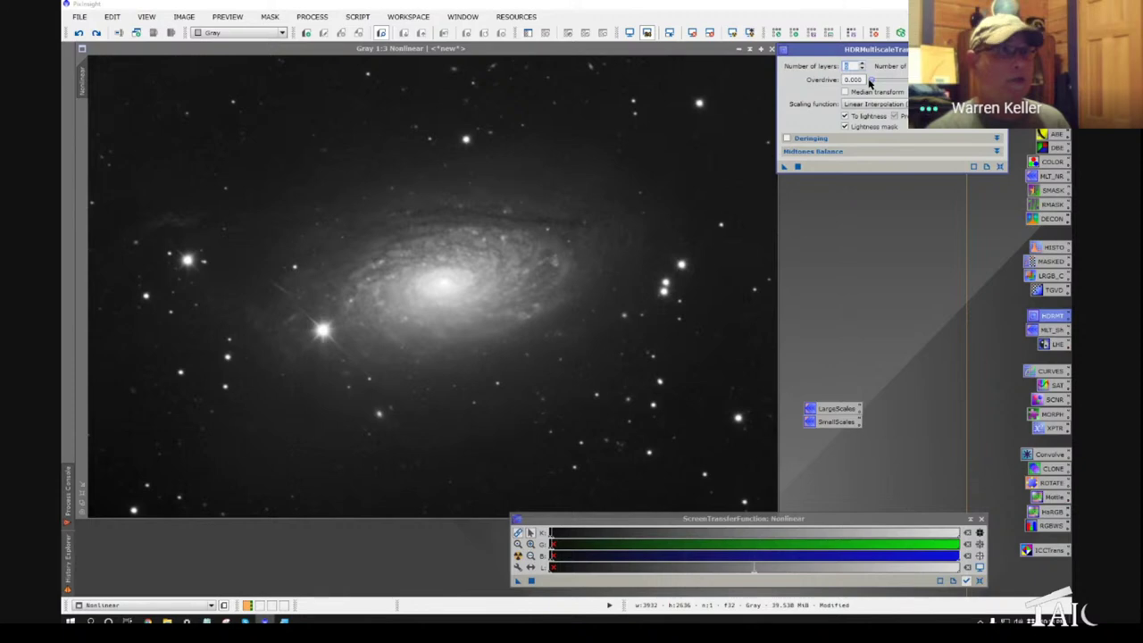
text(6)
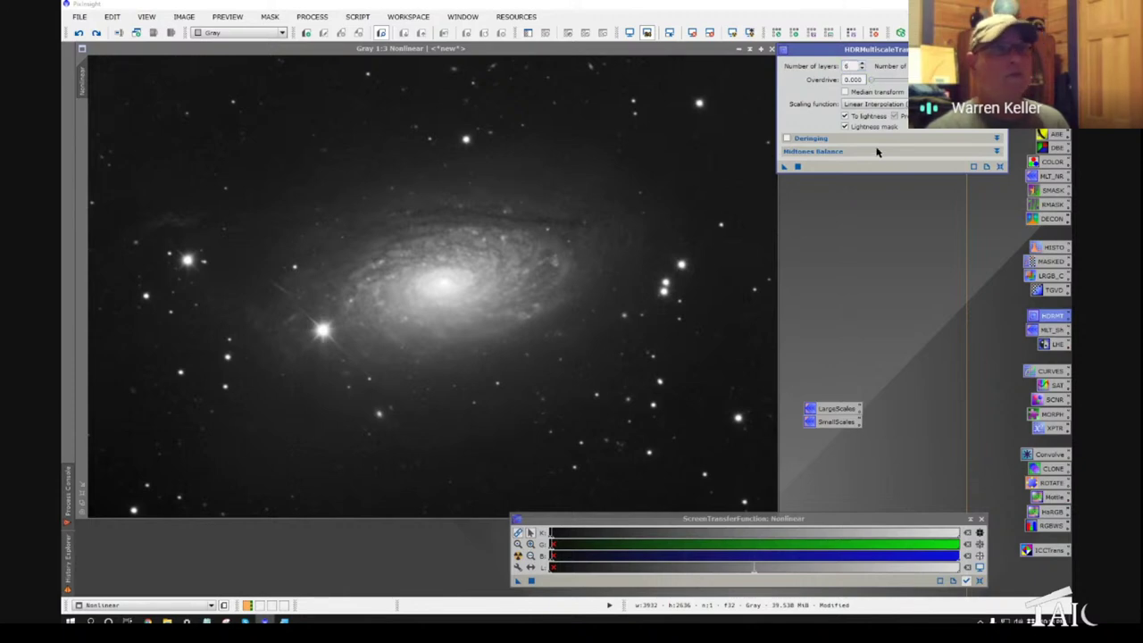
mouse_move(879, 151)
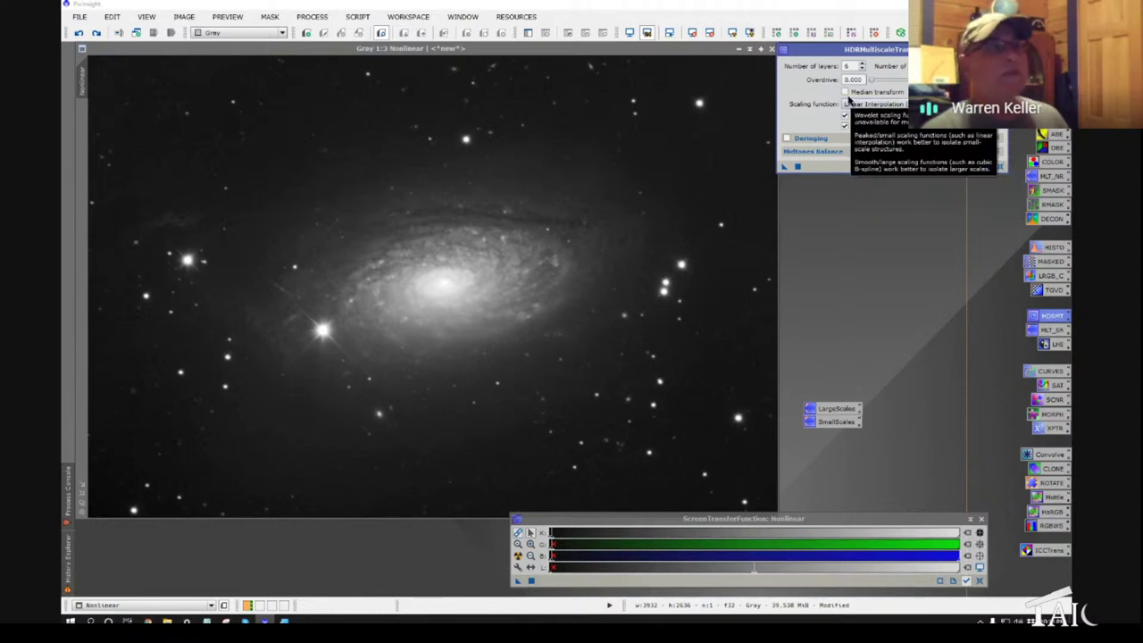
mouse_move(848, 93)
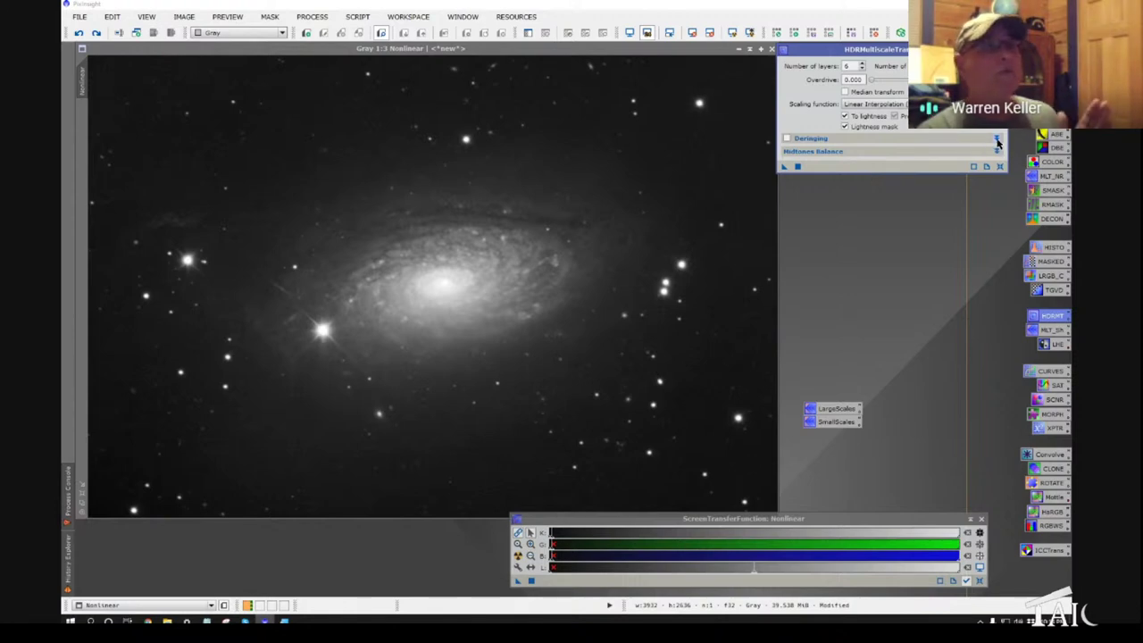
mouse_move(997, 143)
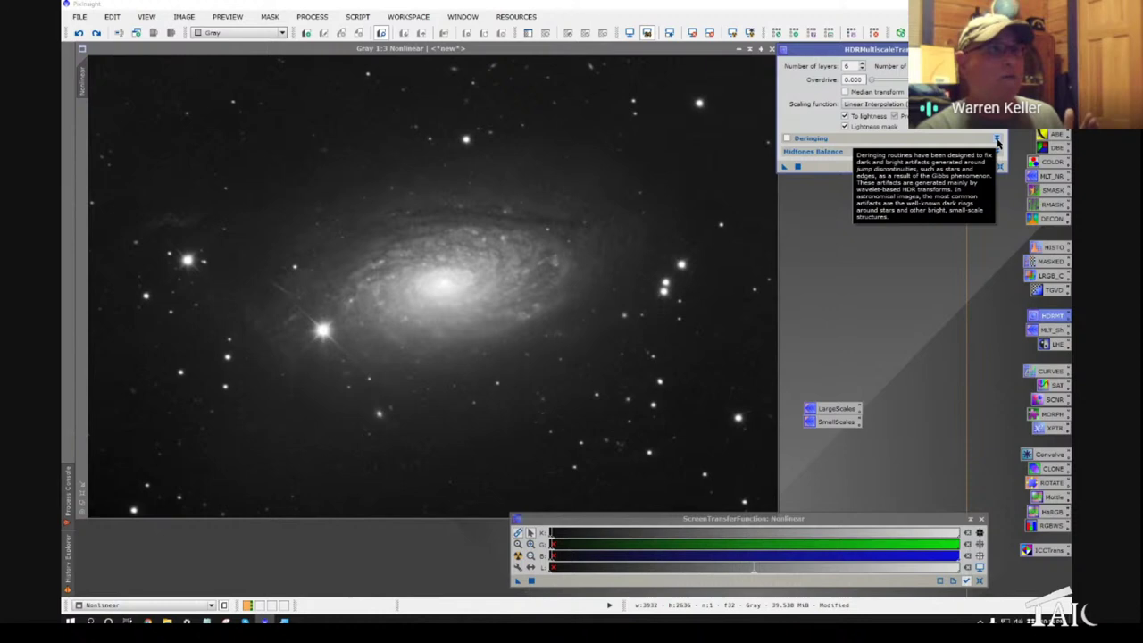
click(997, 141)
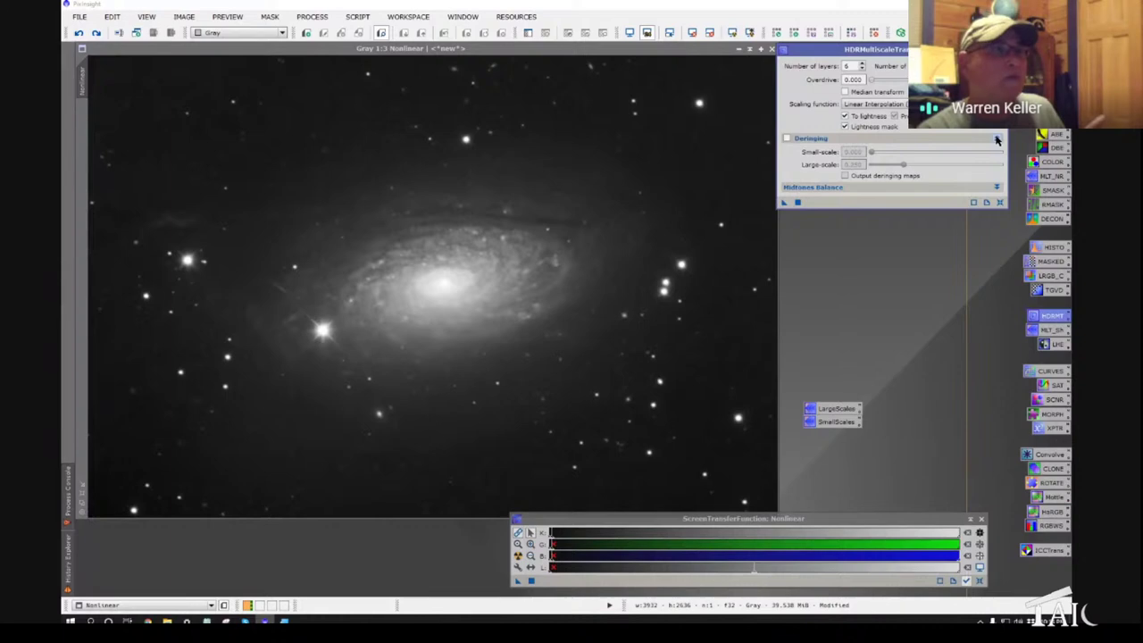
click(997, 140)
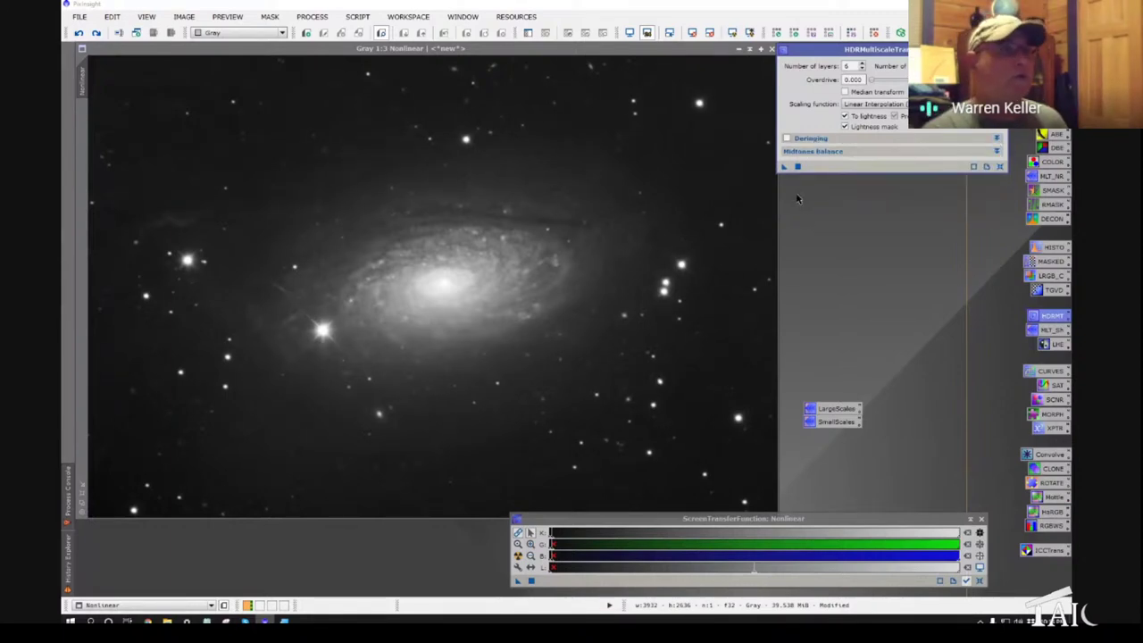
- Apply the 6-layer HDRMultiscaleTransform to the Nonlinear galaxy and zoom in to flip before/after
drag(784, 172, 449, 284)
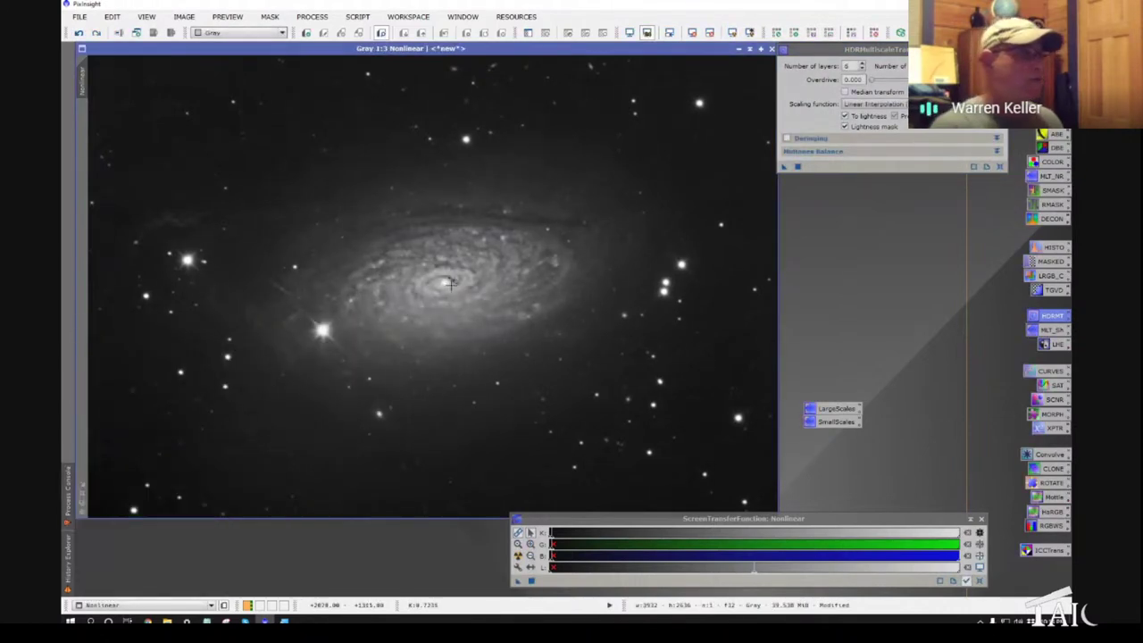
scroll(449, 284, up, 1)
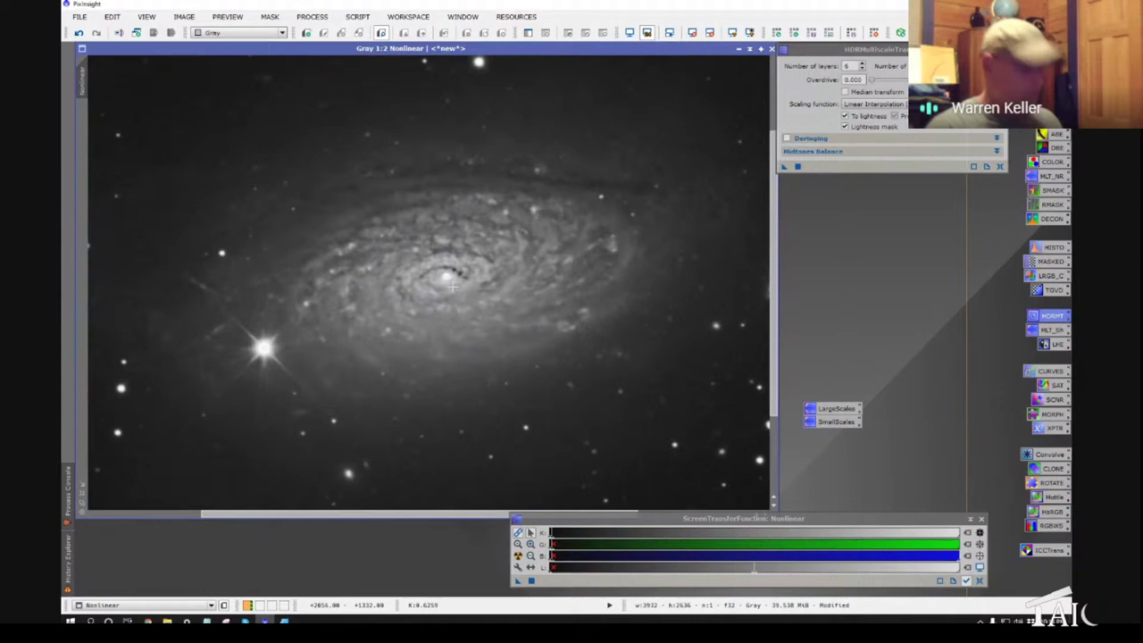
key(ctrl+z)
key(ctrl+y)
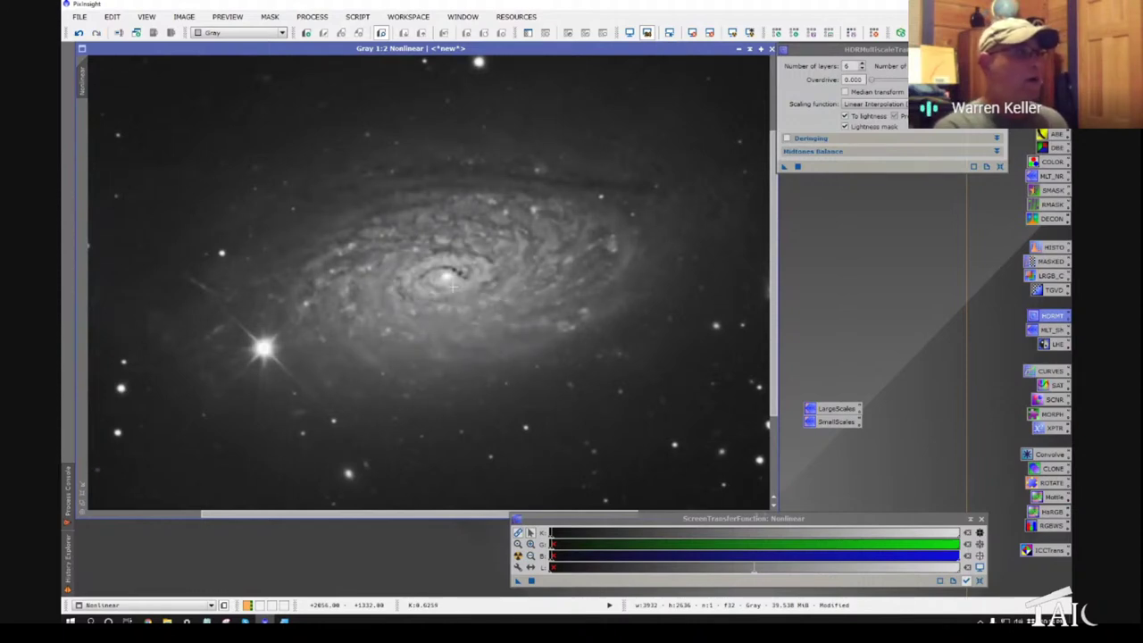
key(ctrl+z)
key(ctrl+y)
- Keep toggling between the original and compressed core, finishing with the compression applied
key(ctrl+z)
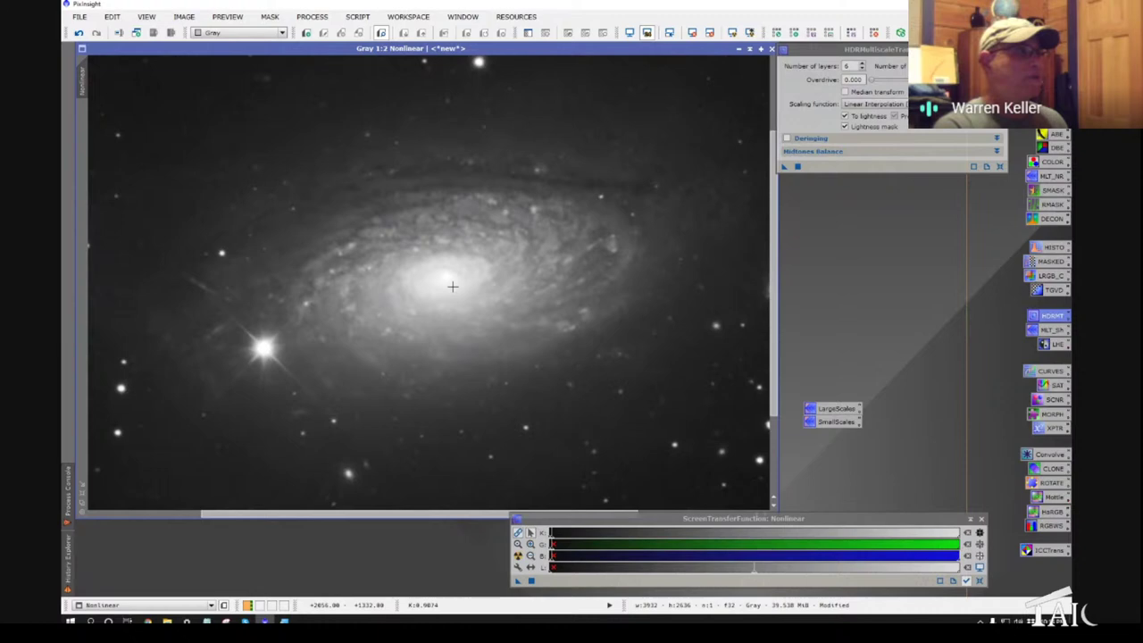
scroll(452, 286, up, 1)
key(ctrl+Tab)
key(ctrl+Tab)
key(ctrl+Tab)
key(ctrl+Tab)
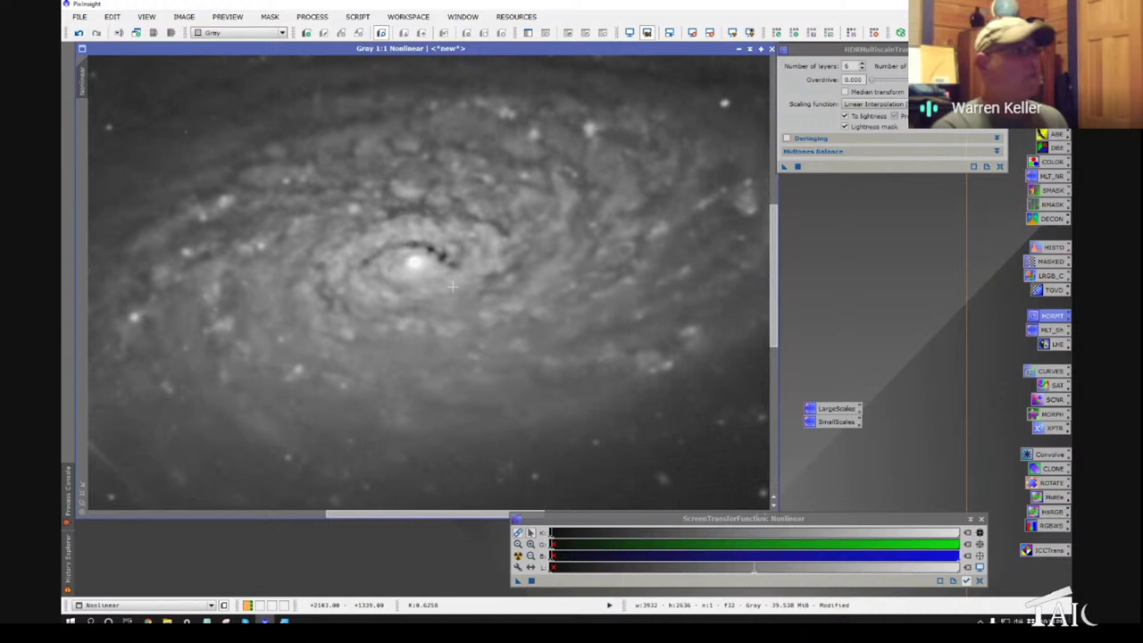
key(ctrl+z)
key(ctrl+y)
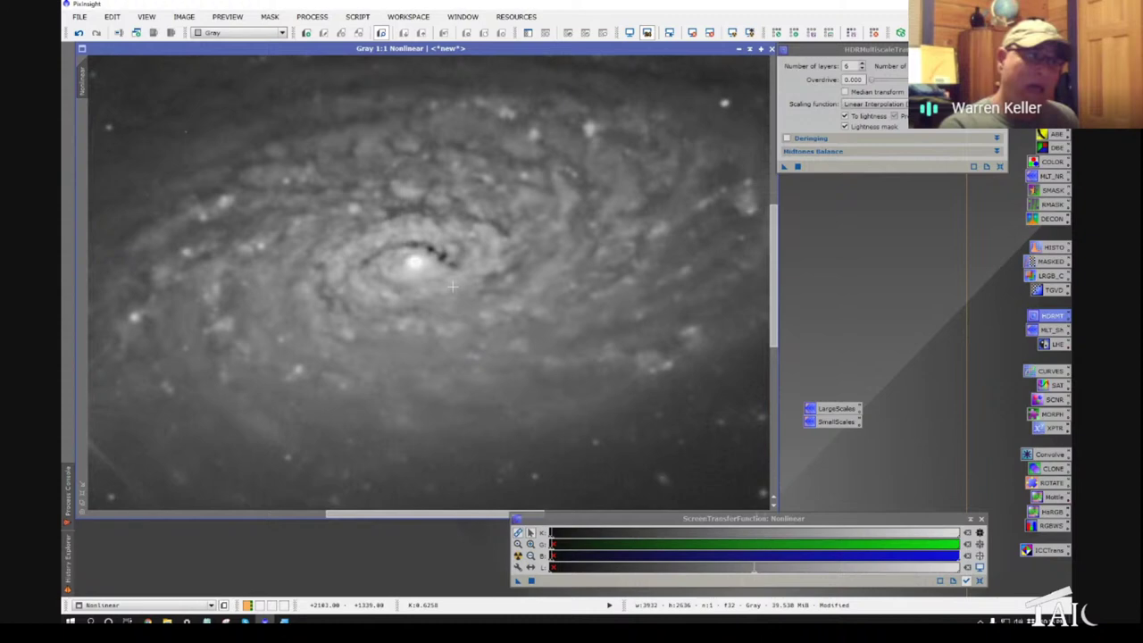
key(ctrl+z)
key(ctrl+y)
key(ctrl+z)
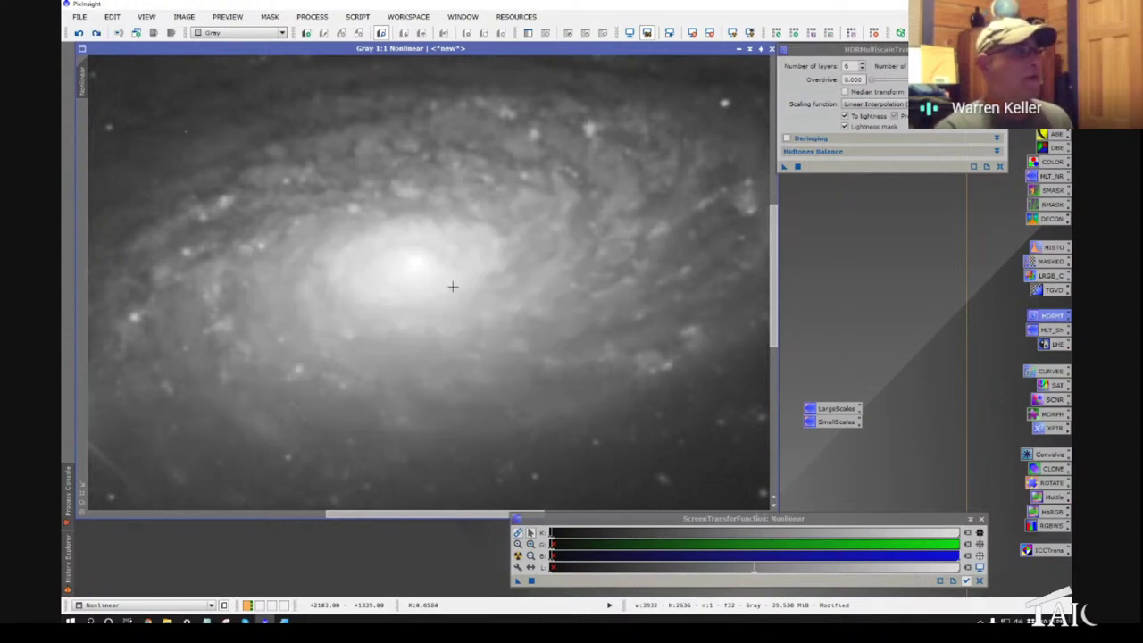
key(ctrl+y)
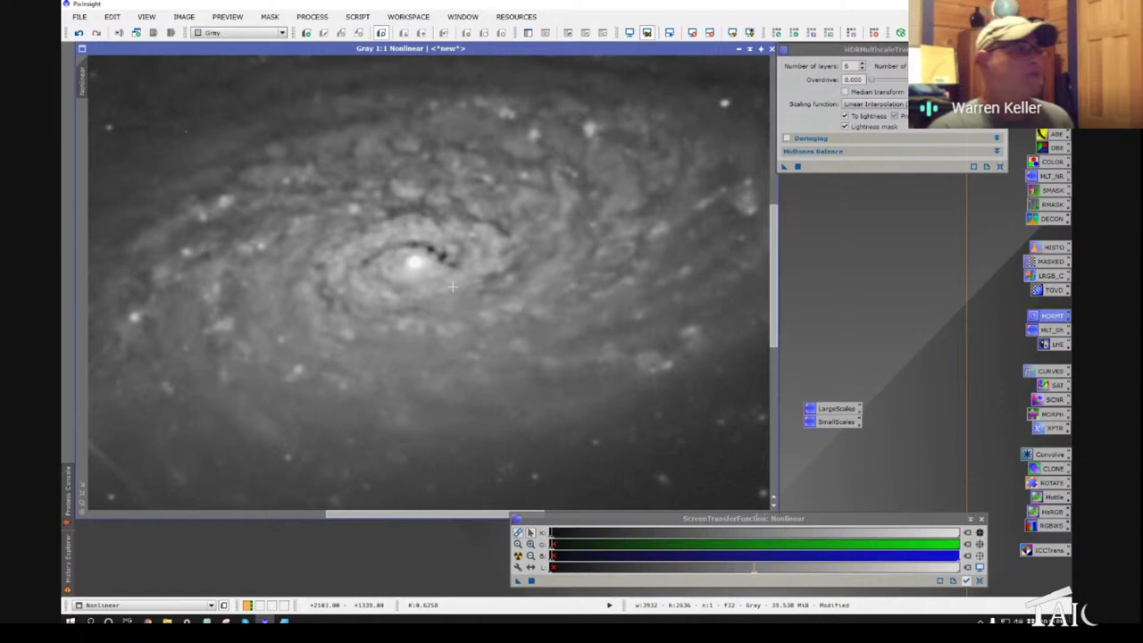
scroll(452, 287, down, 1)
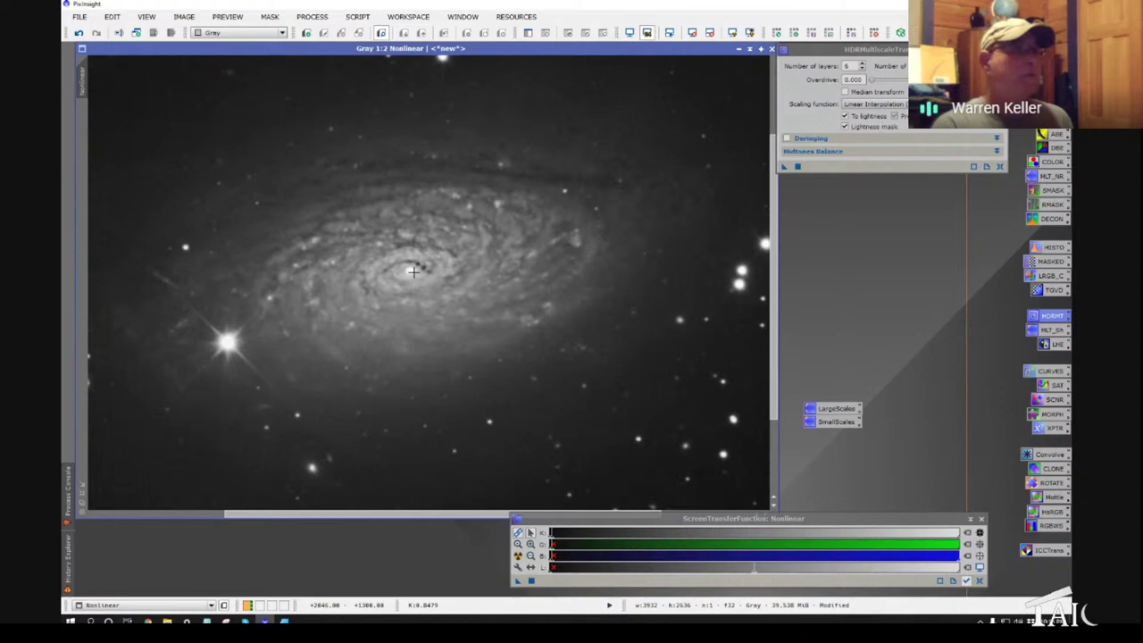
- Close the Nonlinear_clone window and undo the HDR compression on the Nonlinear galaxy
click(895, 53)
drag(895, 55, 895, 54)
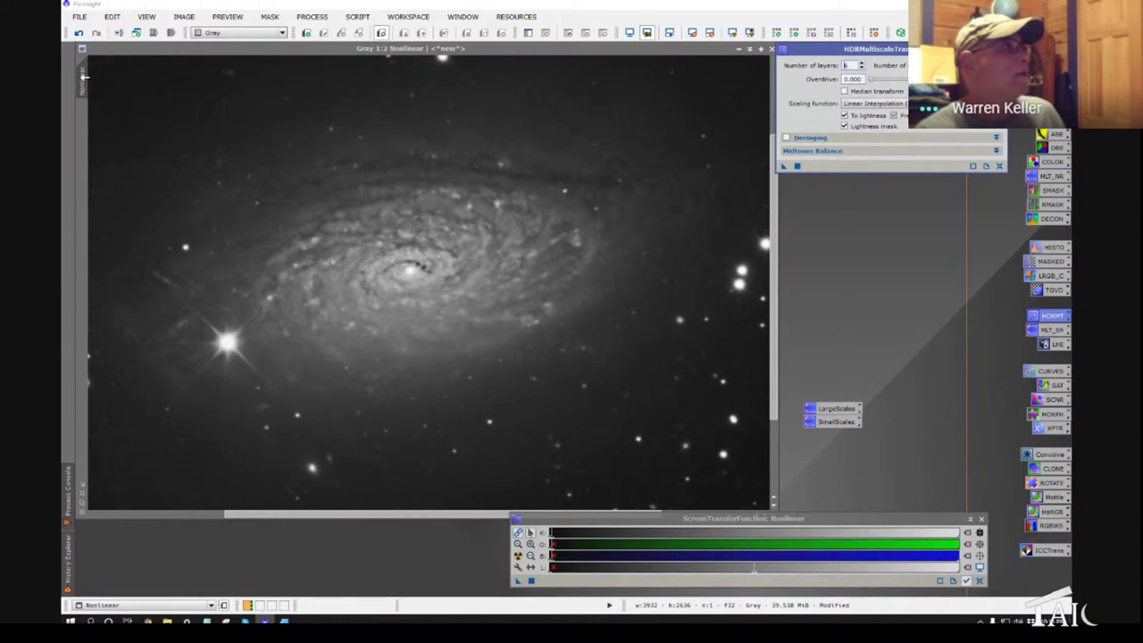
drag(84, 77, 169, 130)
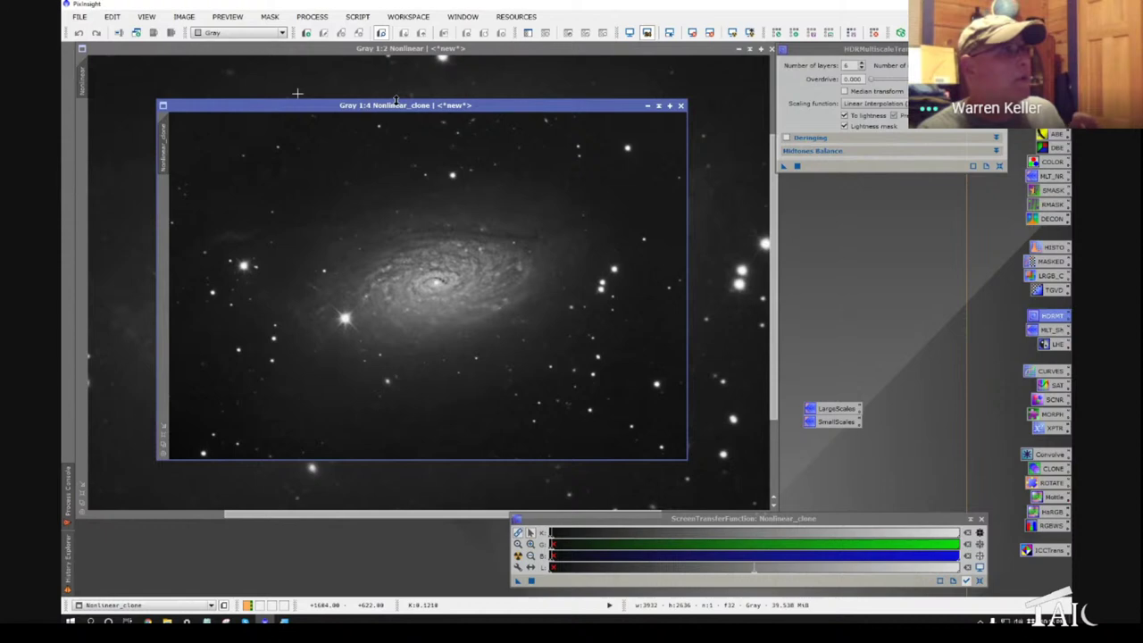
click(681, 105)
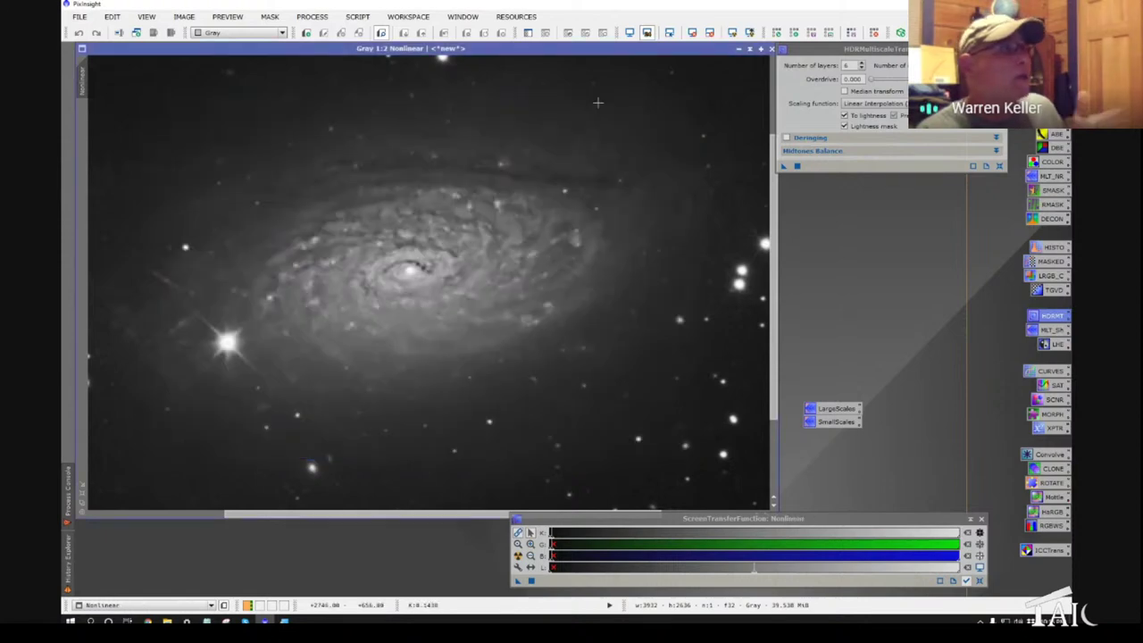
click(79, 34)
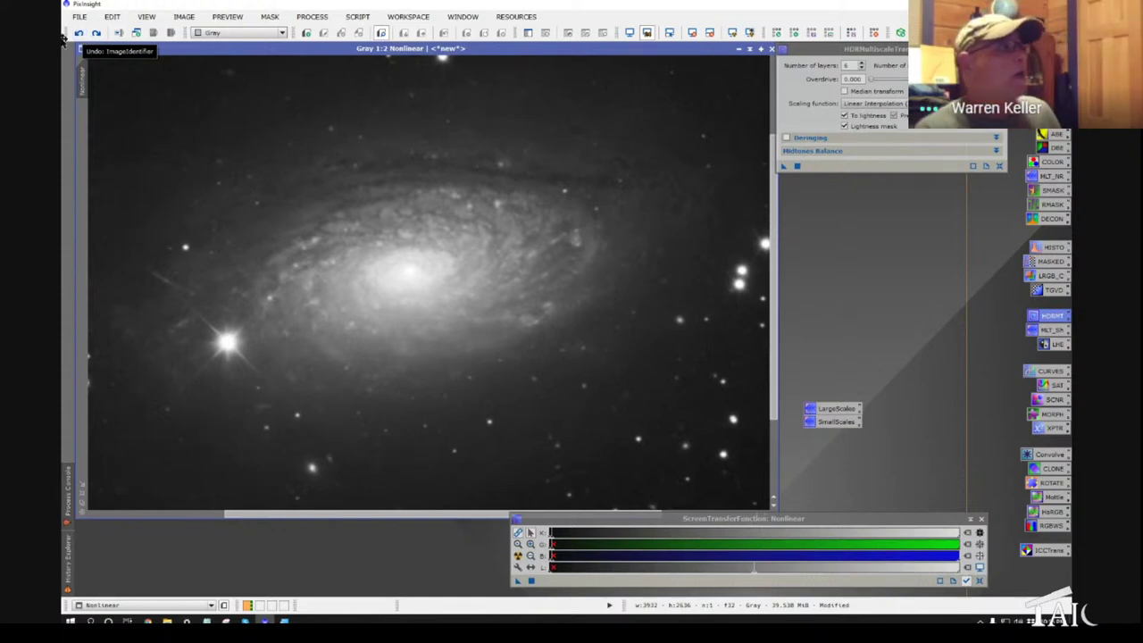
- Redo HDRMultiscaleTransform on the Nonlinear galaxy, zooming in and out to inspect the core
click(97, 34)
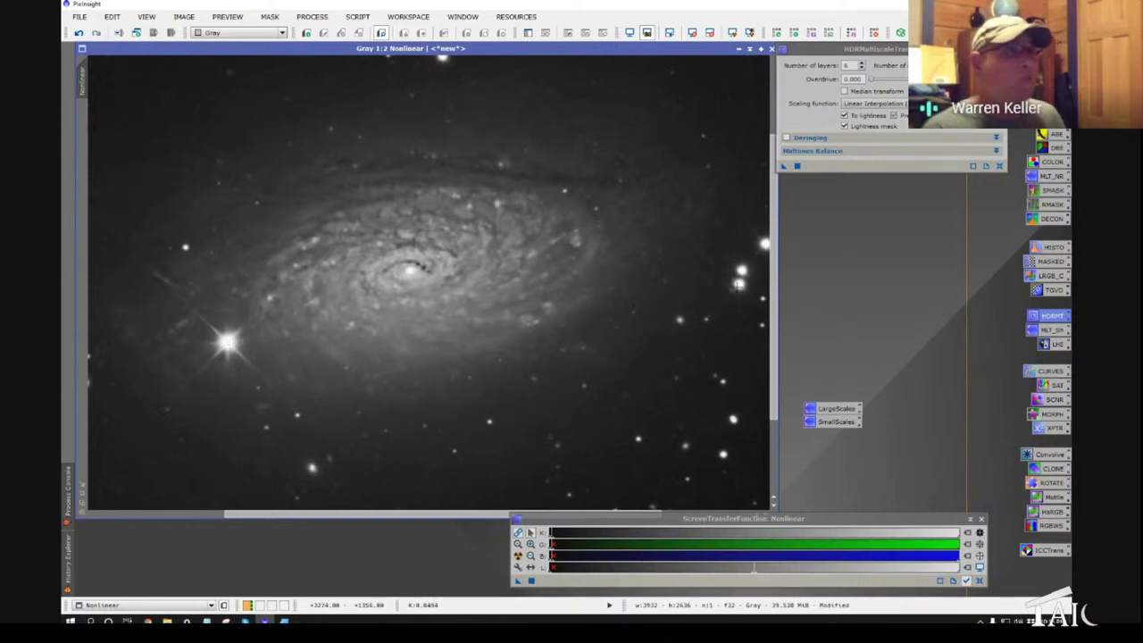
scroll(737, 284, up, 1)
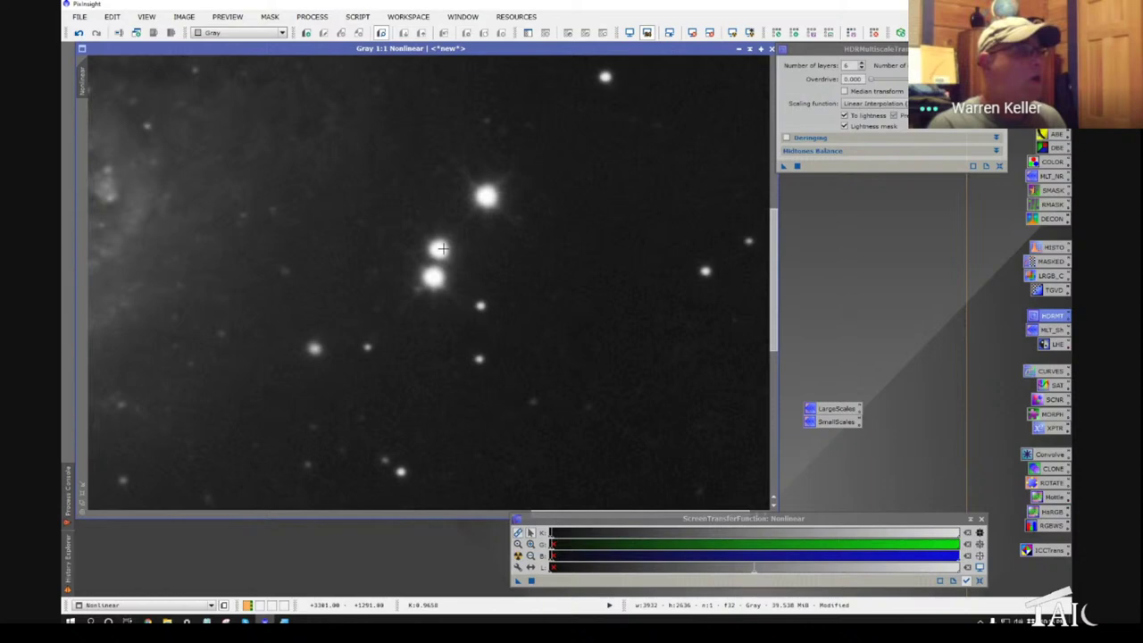
scroll(442, 249, down, 2)
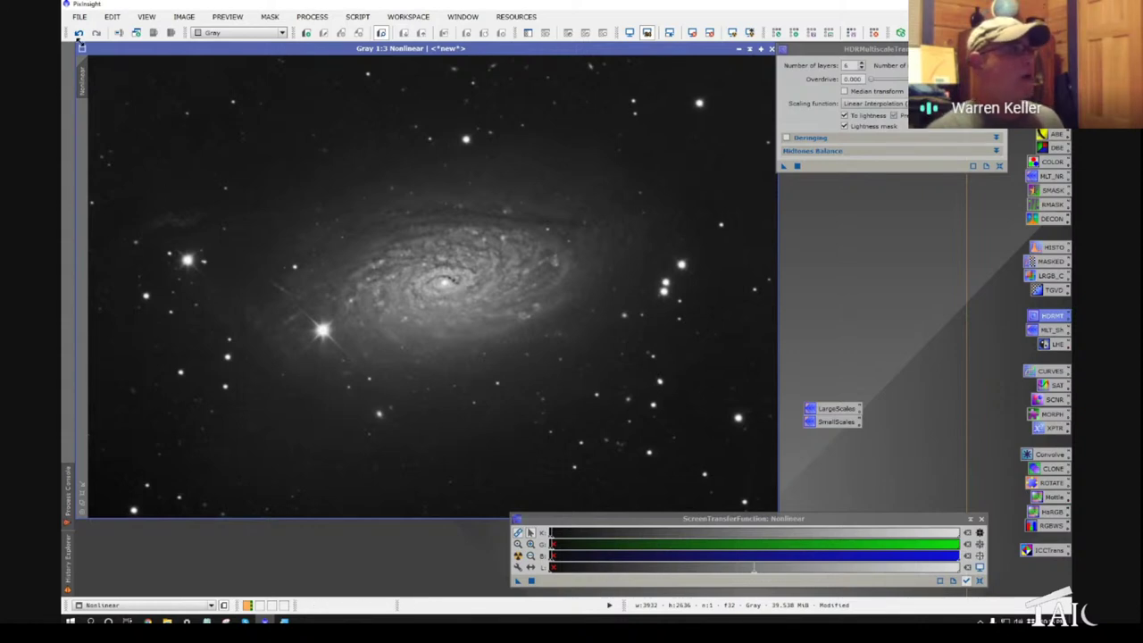
- Set HDRMultiscaleTransform to 3 layers and apply it to the galaxy
click(862, 72)
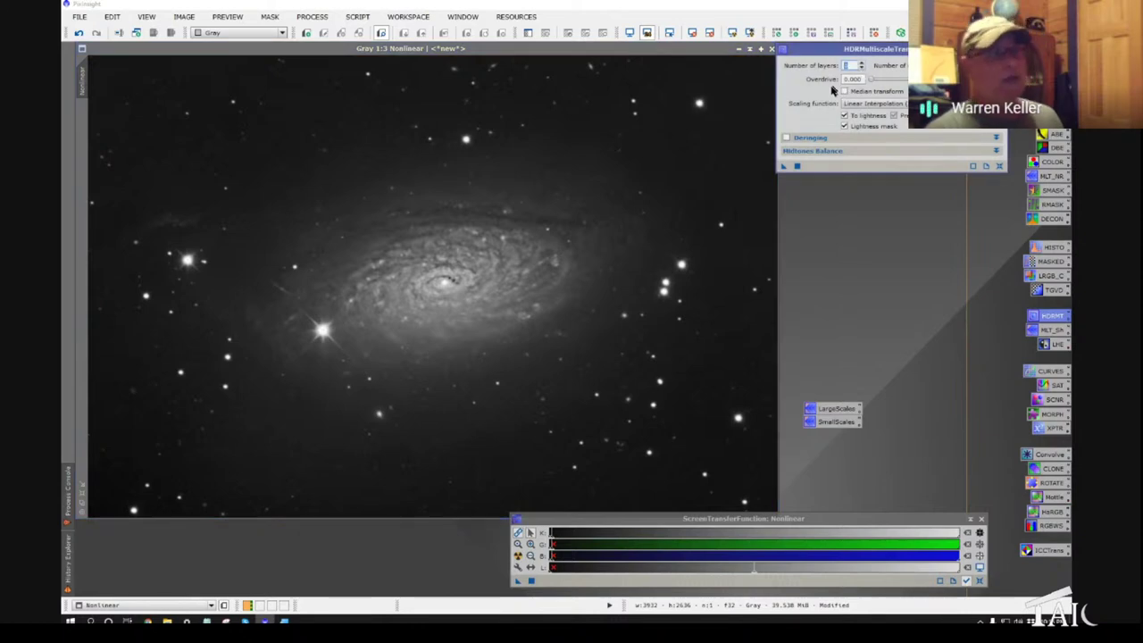
drag(780, 168, 485, 280)
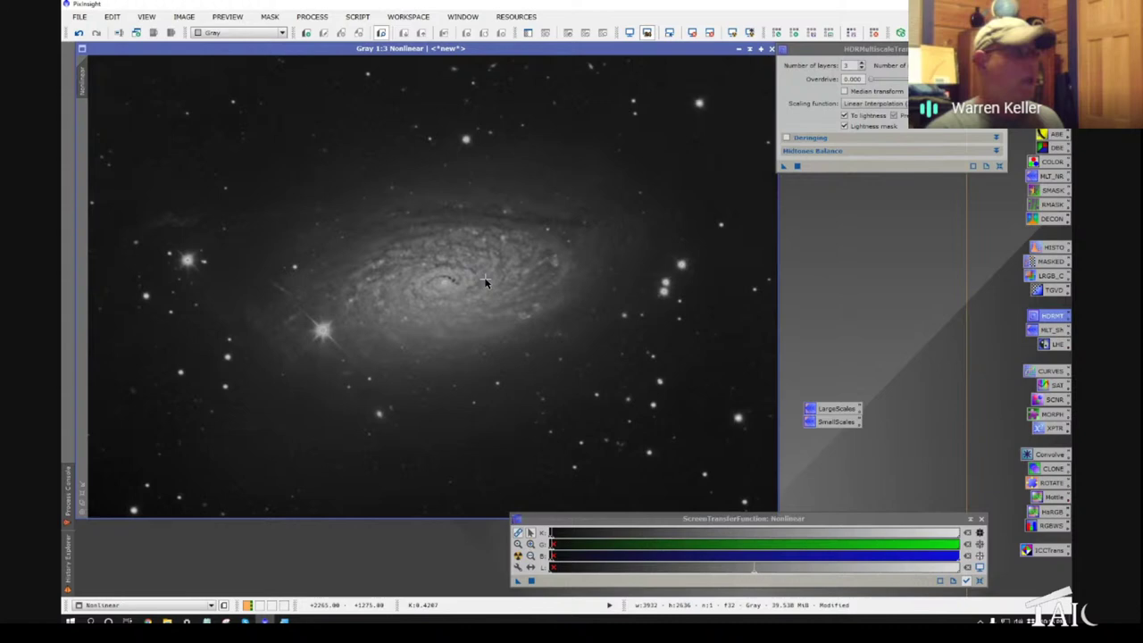
scroll(485, 282, up, 1)
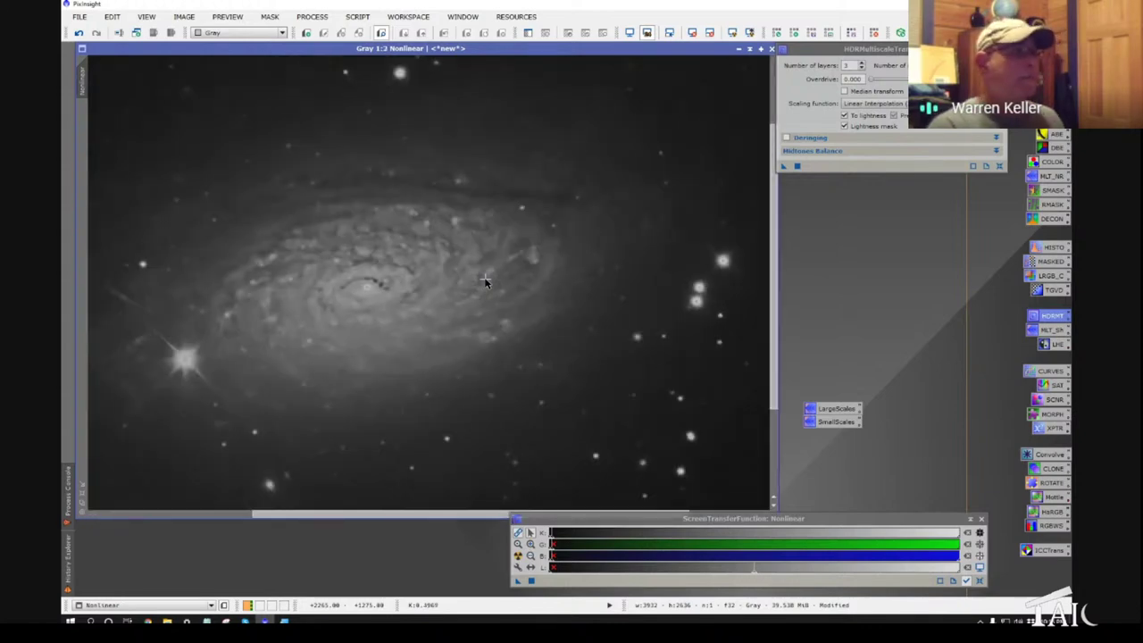
- Compare the 3-layer result before and after, then undo the compression
key(ctrl+z)
key(ctrl+y)
key(ctrl+z)
key(ctrl+y)
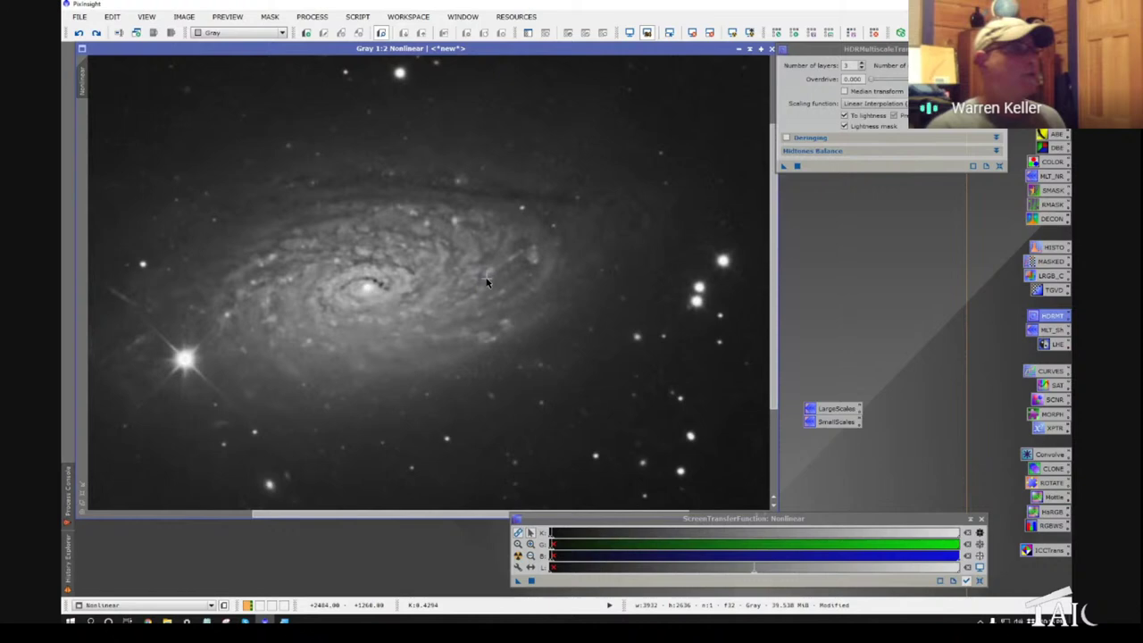
scroll(485, 282, down, 5)
scroll(486, 282, up, 4)
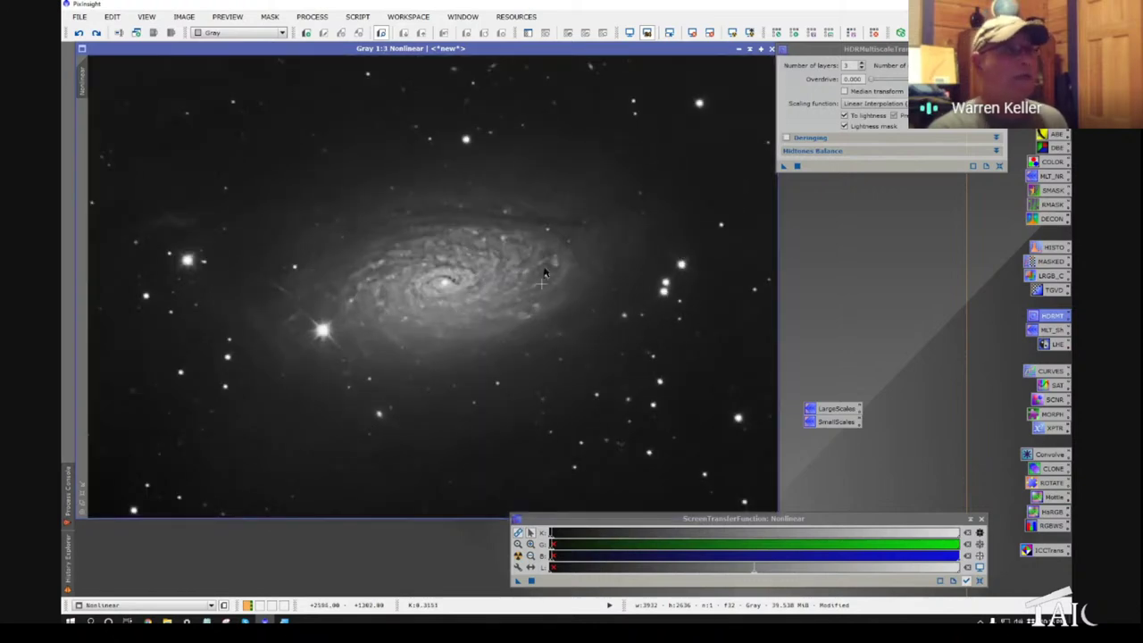
click(77, 33)
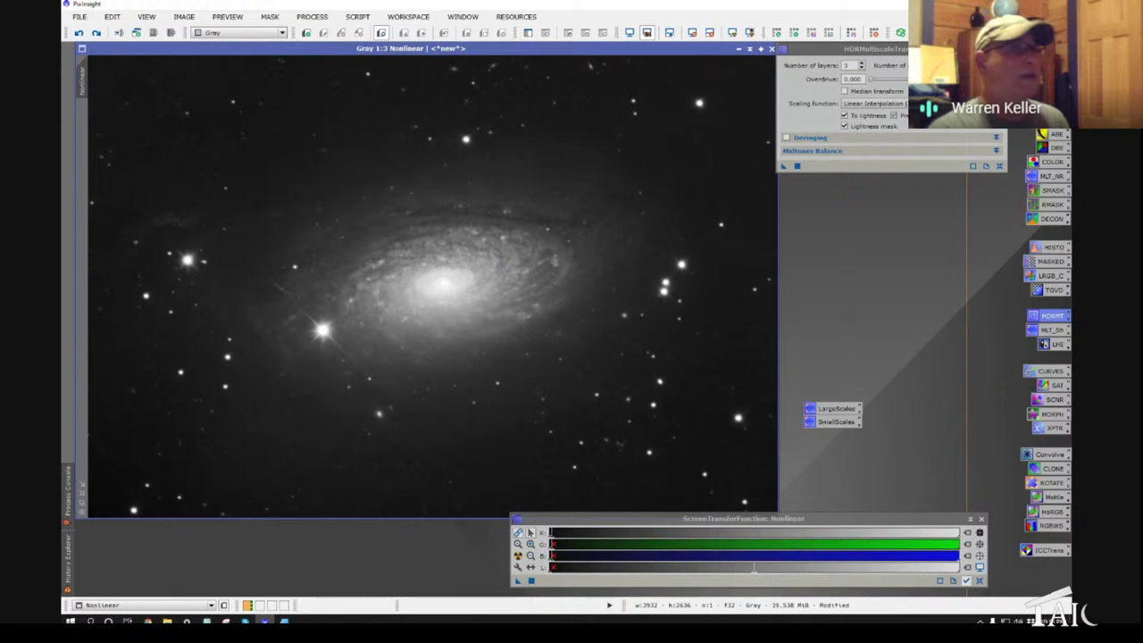
- Close HDRMultiscaleTransform and open the saved MLT_Sh sharpening icon
key(Escape)
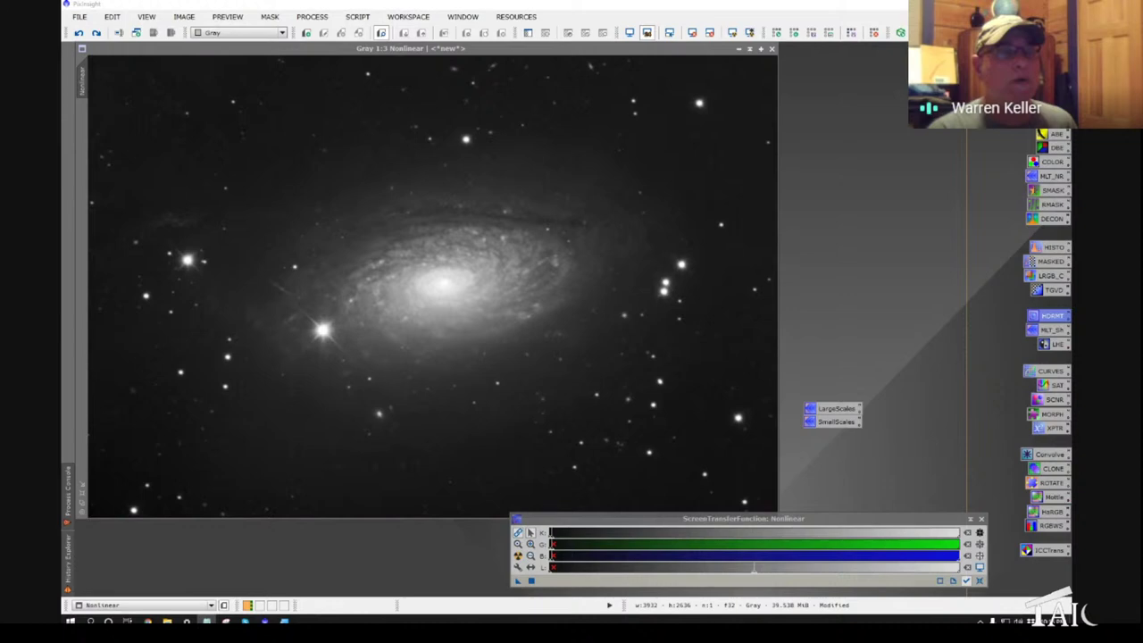
click(1055, 332)
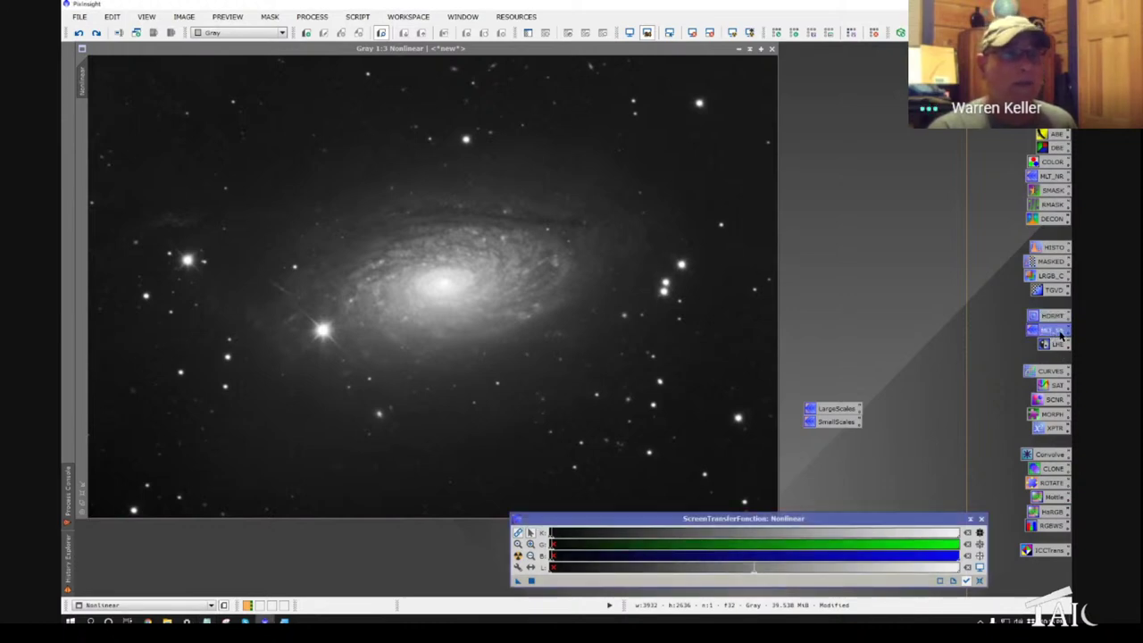
double_click(1061, 334)
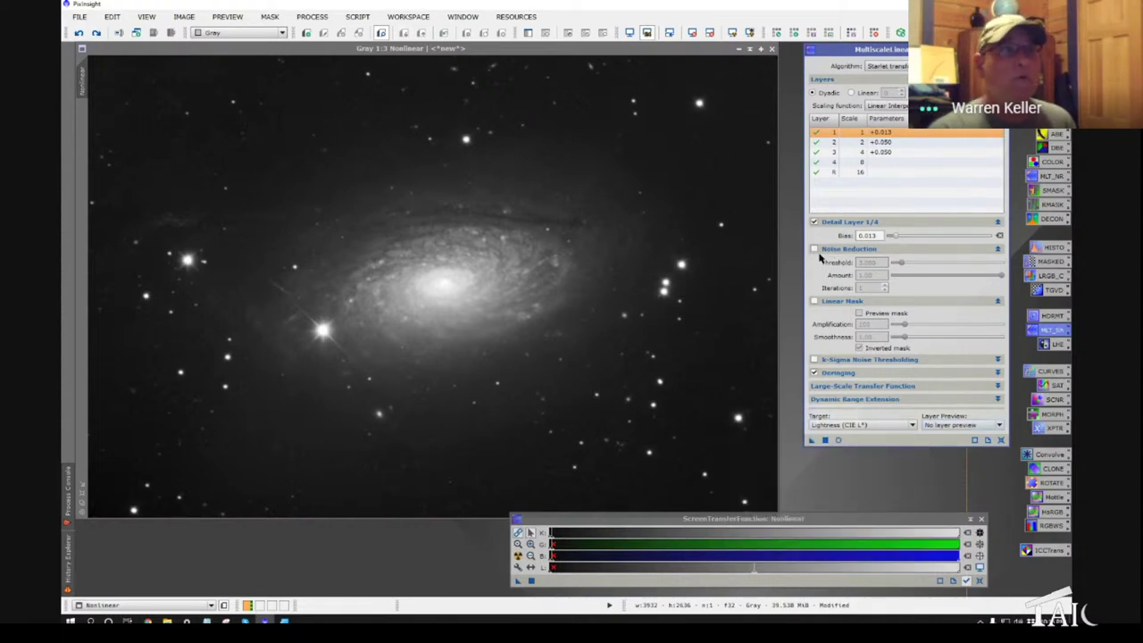
- Review layer biases: +0.050 on layers 2 and 3, +0.013 on layer 1
click(893, 145)
click(887, 154)
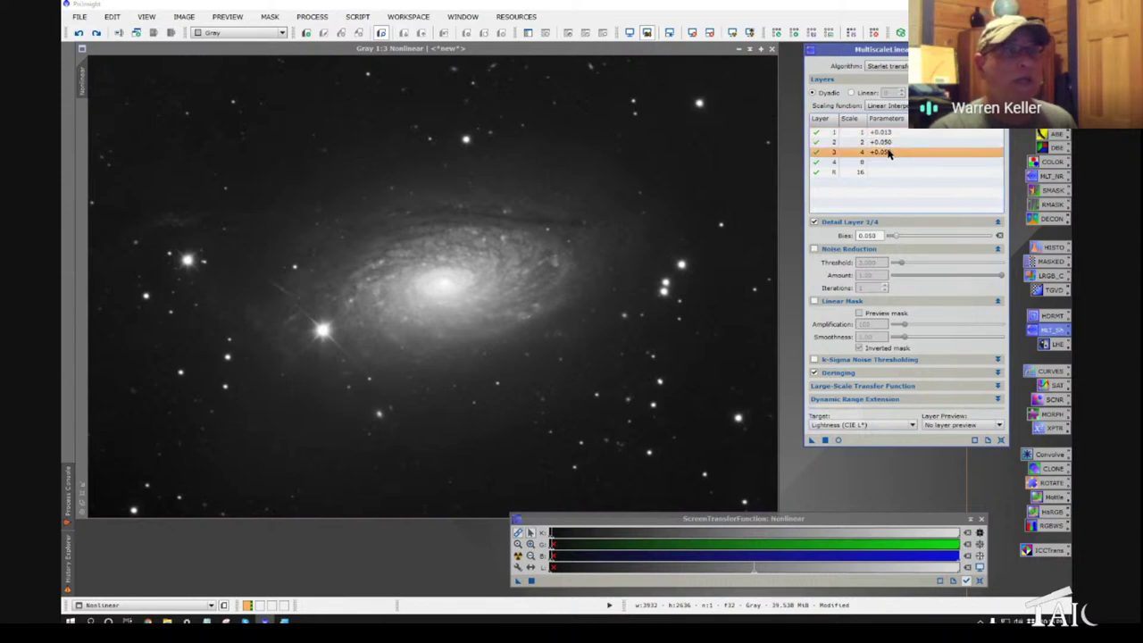
double_click(868, 235)
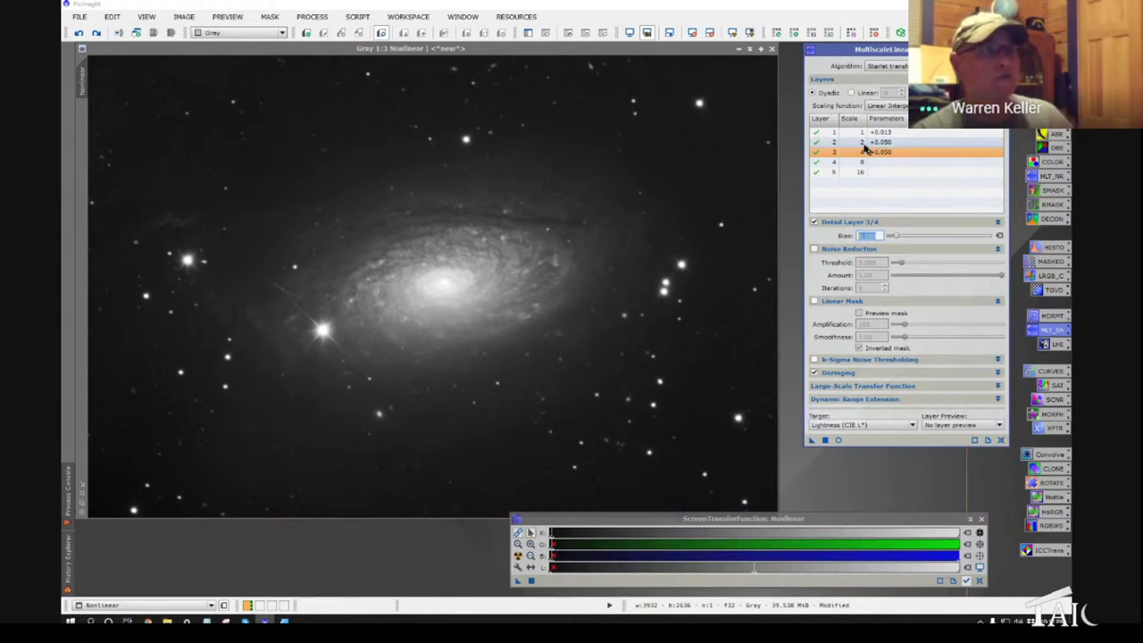
click(863, 157)
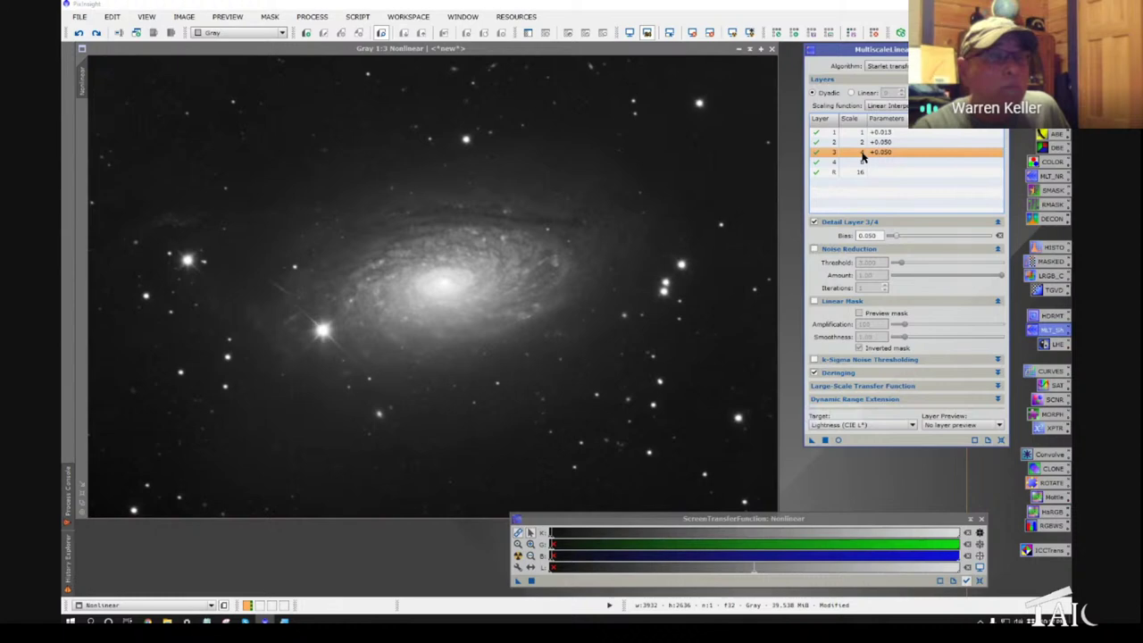
double_click(875, 235)
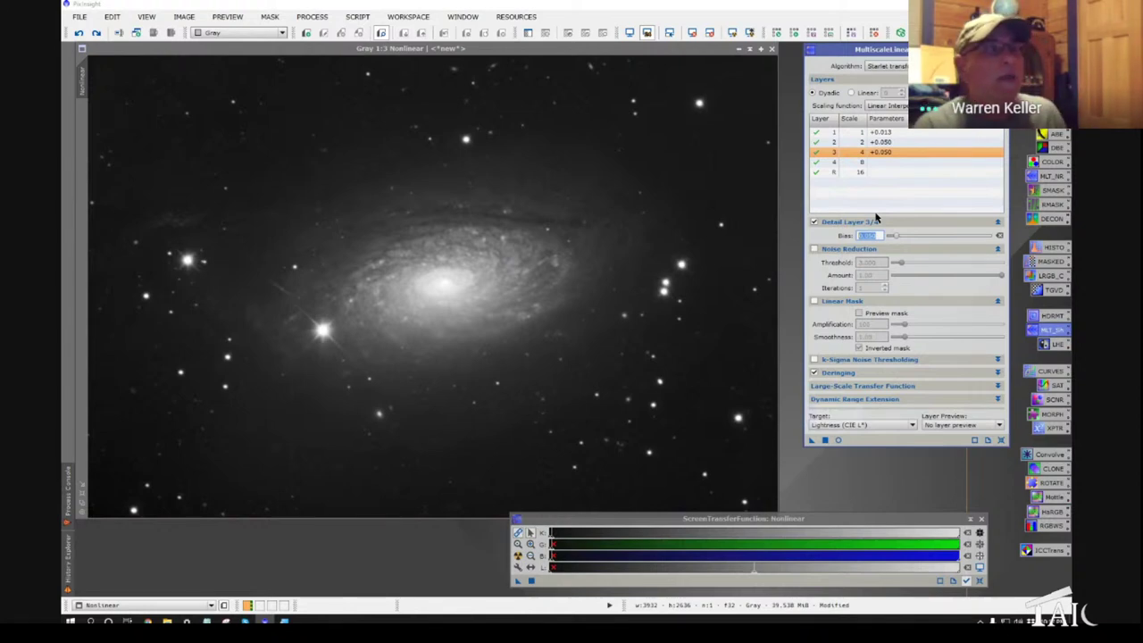
click(885, 155)
click(887, 143)
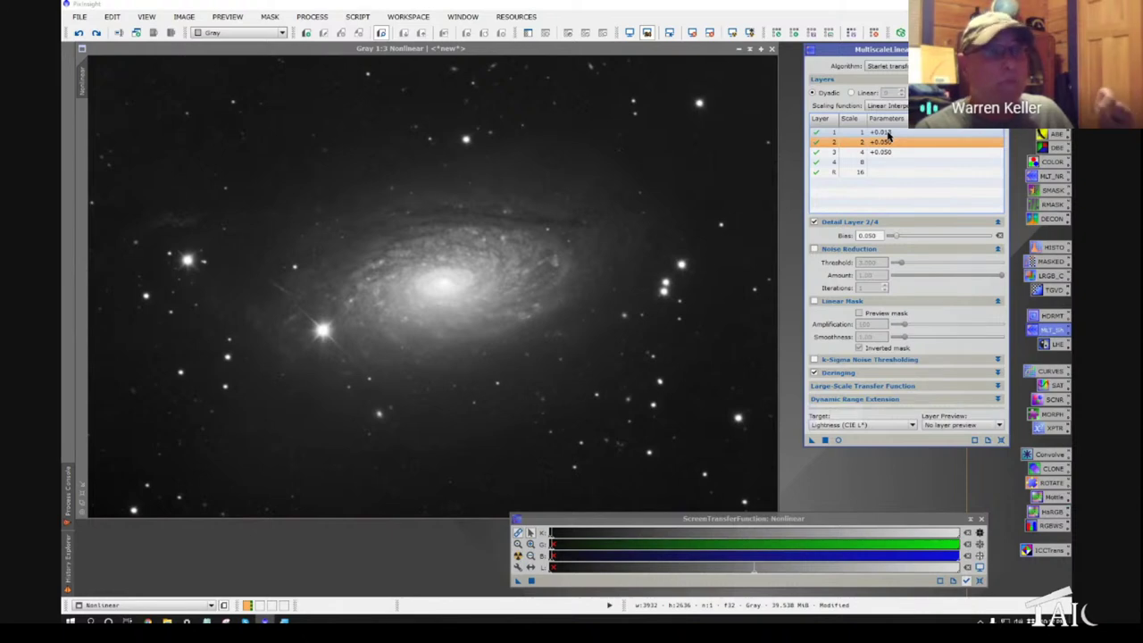
click(883, 133)
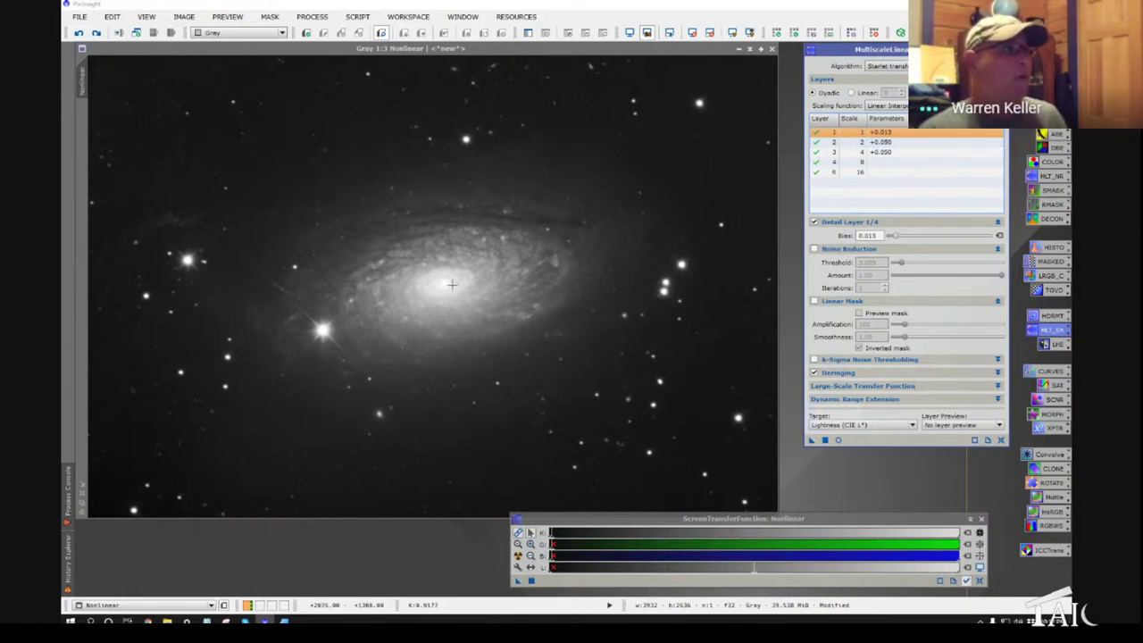
- Adjust the screen stretch, resetting it and darkening the midtones of the displayed galaxy
scroll(457, 287, up, 2)
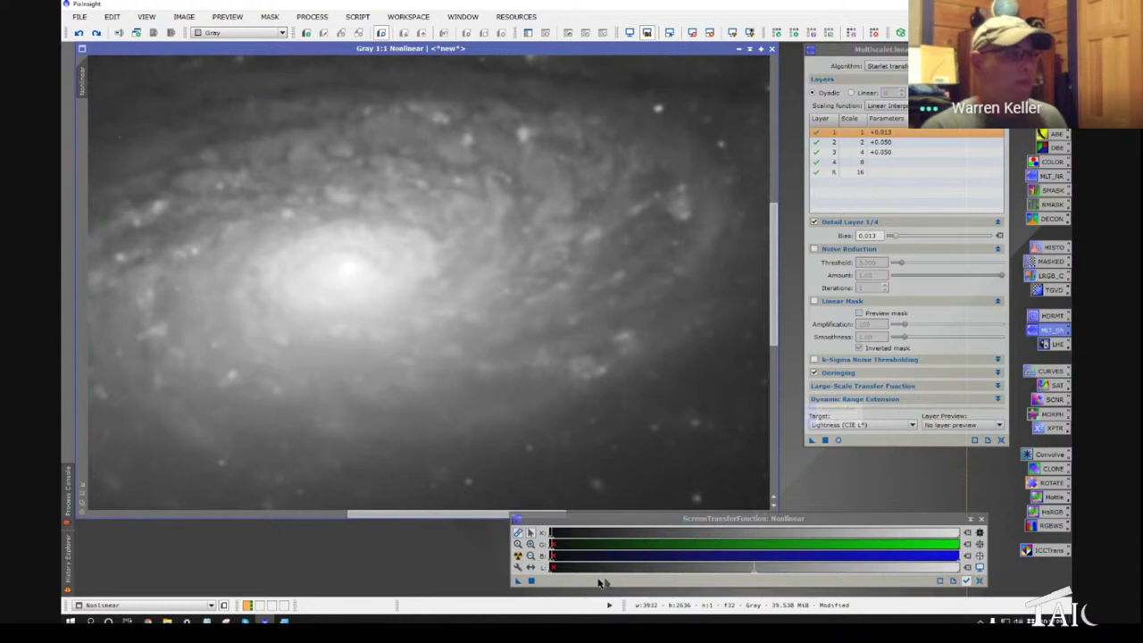
drag(550, 538, 563, 539)
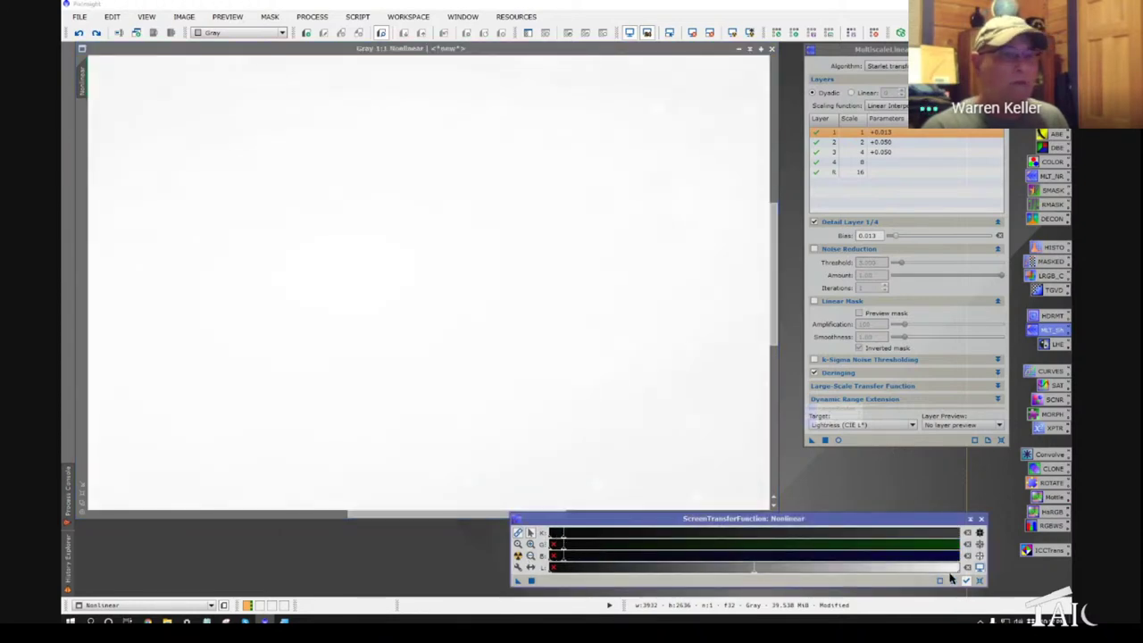
click(979, 580)
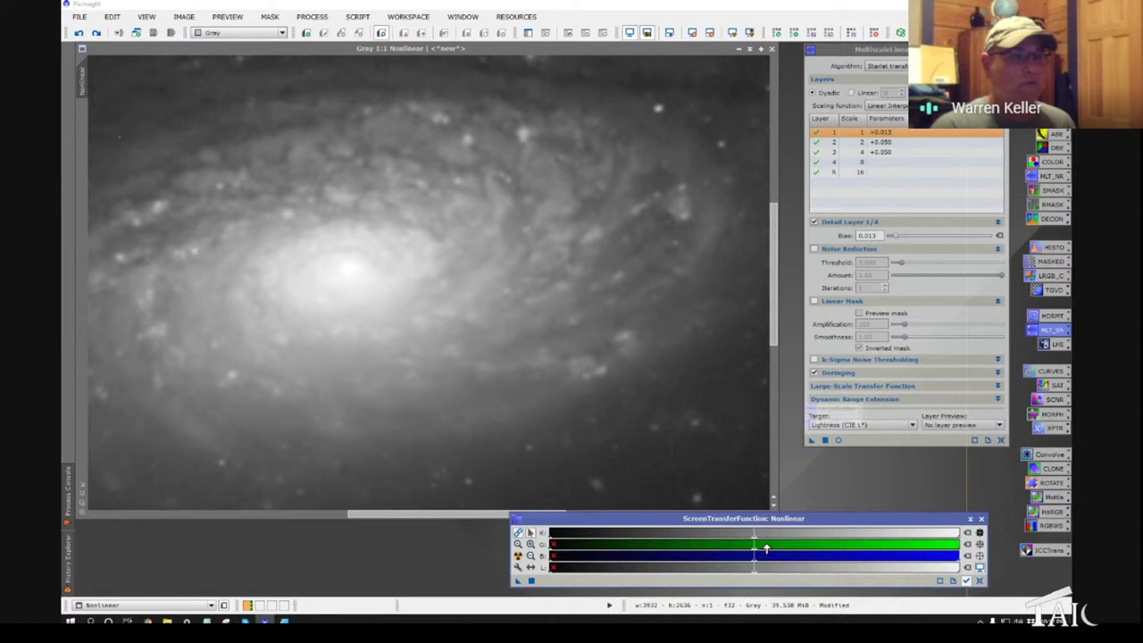
mouse_move(756, 541)
mouse_down()
mouse_move(825, 543)
mouse_move(792, 551)
mouse_up()
scroll(234, 259, up, 1)
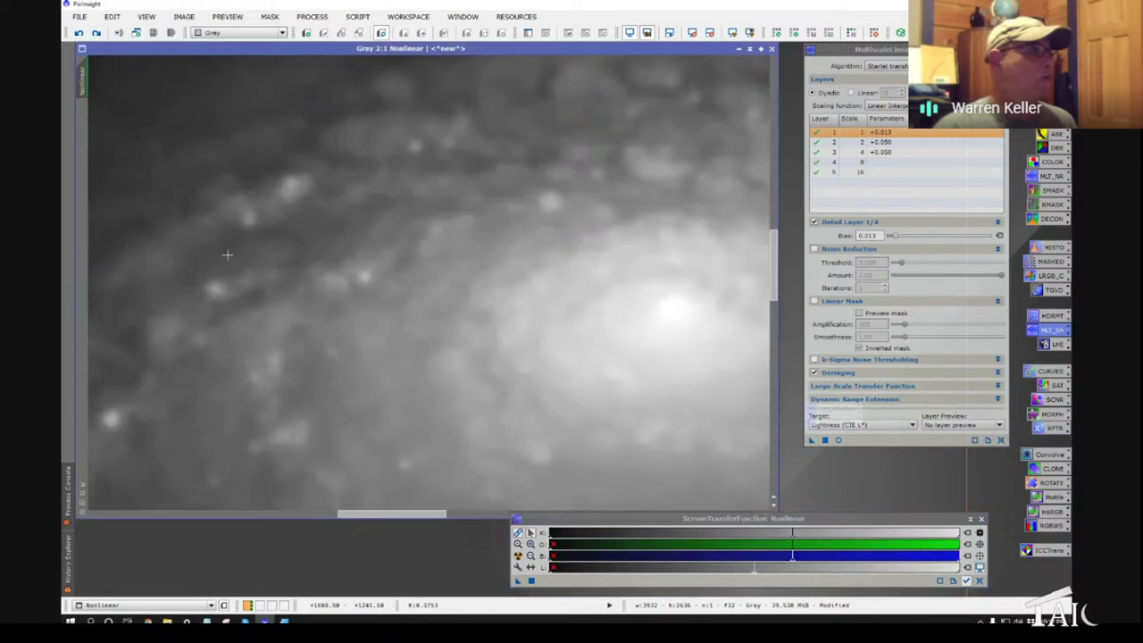
- Apply the MLT sharpening to the galaxy and compare before/after, ending unsharpened
click(811, 441)
drag(811, 441, 390, 306)
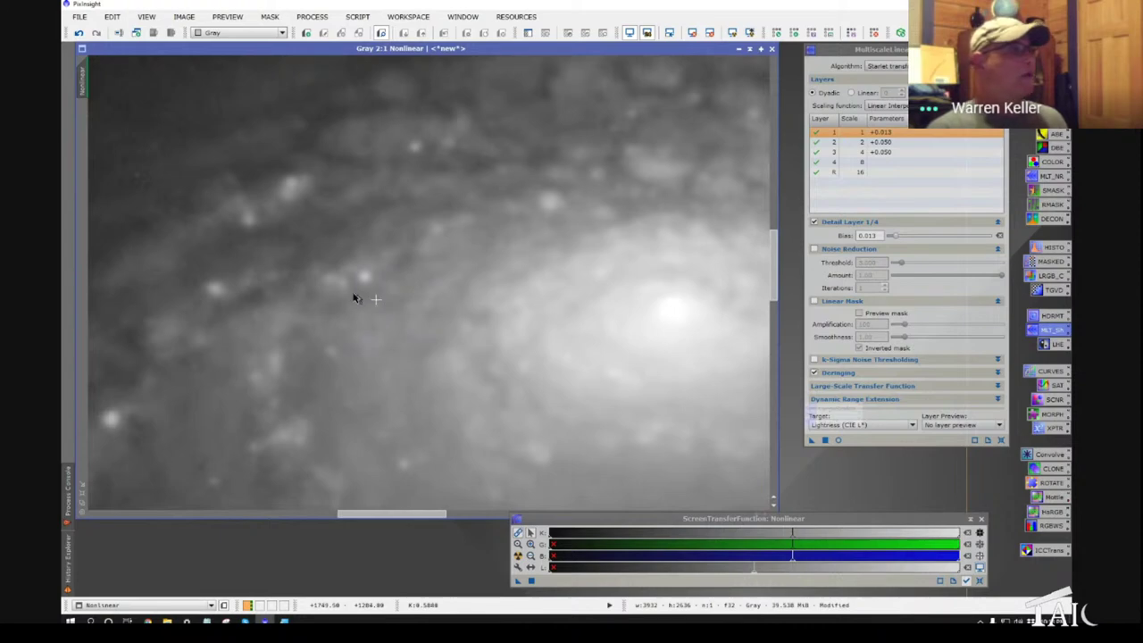
click(78, 33)
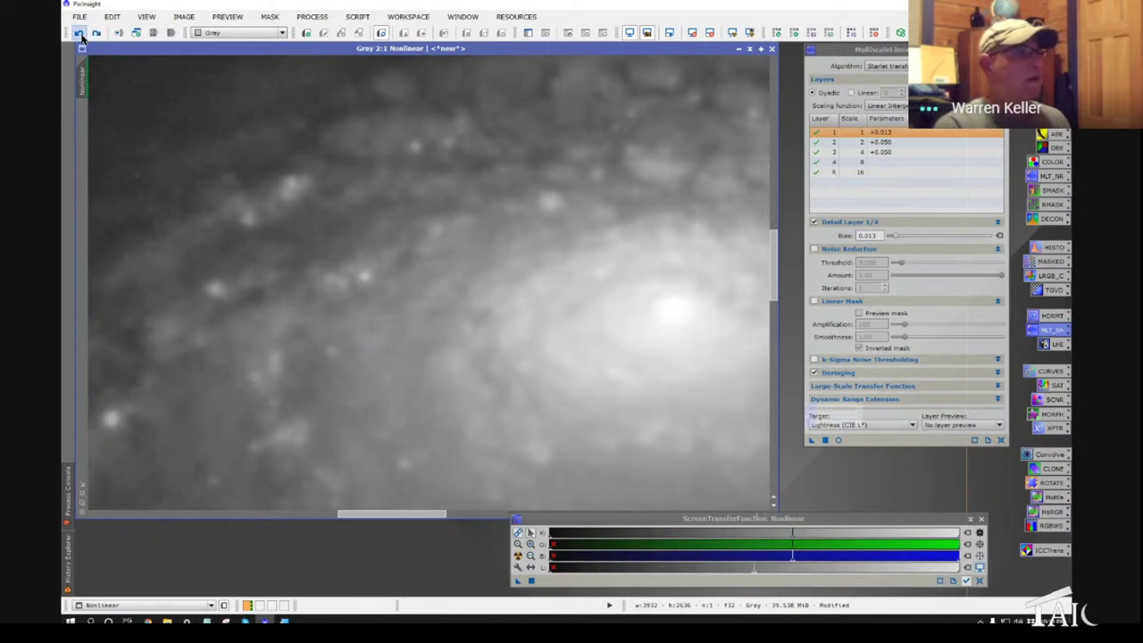
key(ctrl+y)
click(79, 33)
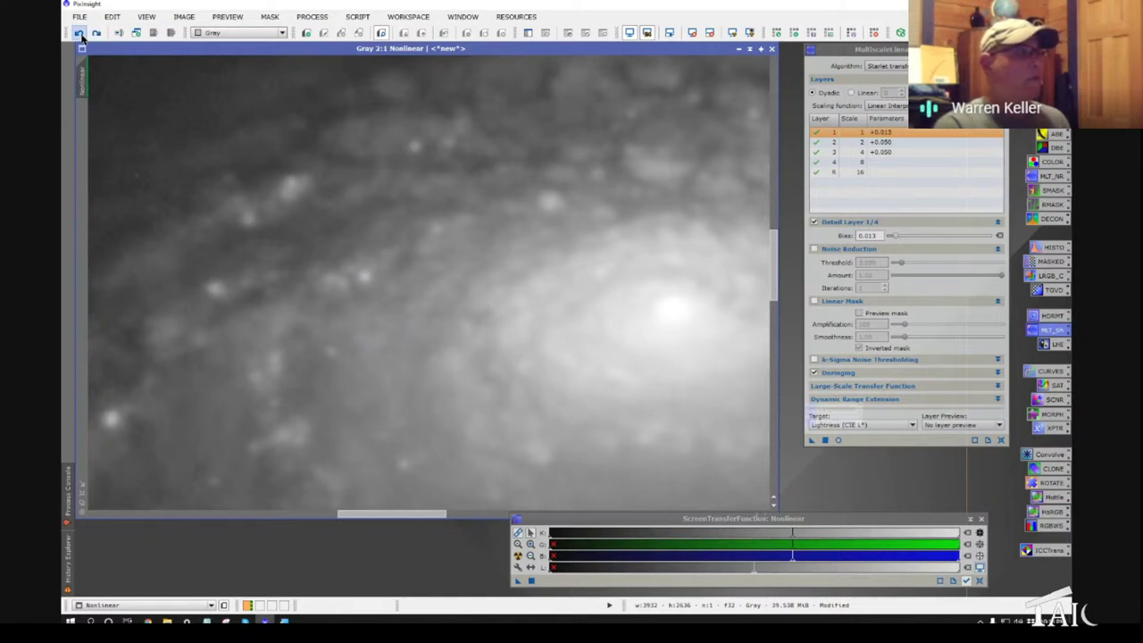
key(ctrl+y)
click(79, 33)
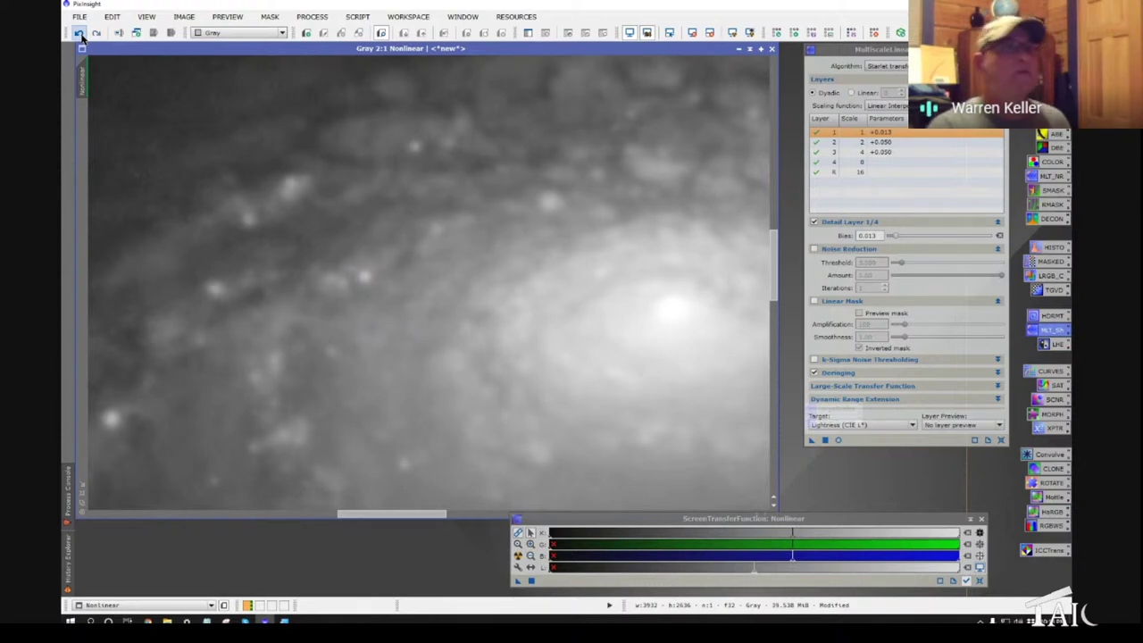
- Try a higher layer 2 bias, then reload the saved MLT_SH settings and select layer 1's bias
click(904, 143)
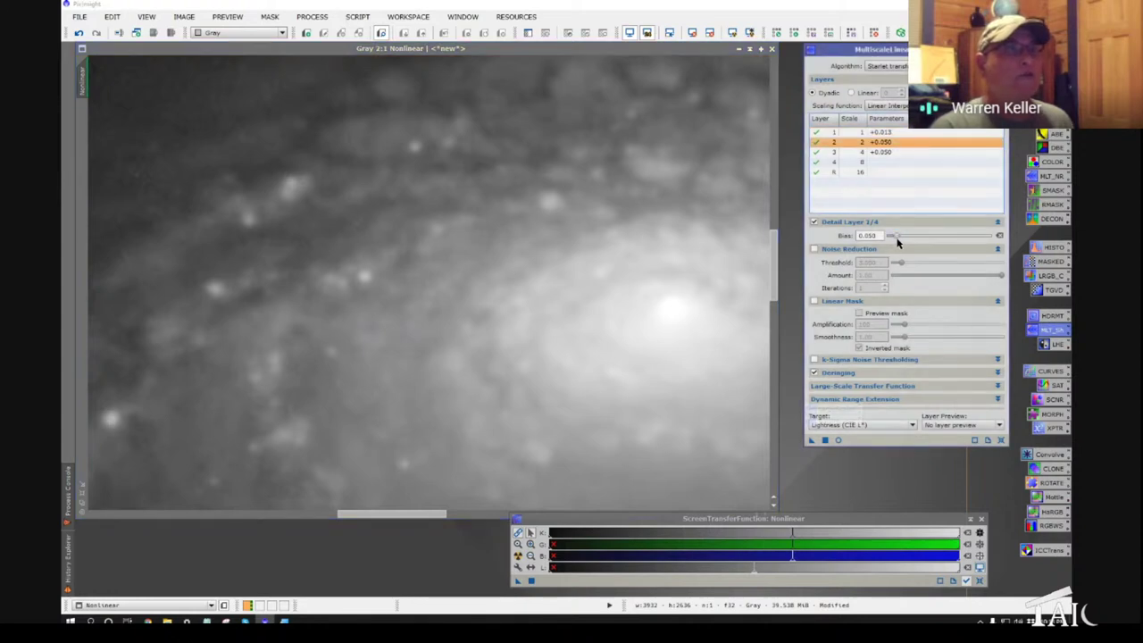
drag(896, 241, 896, 240)
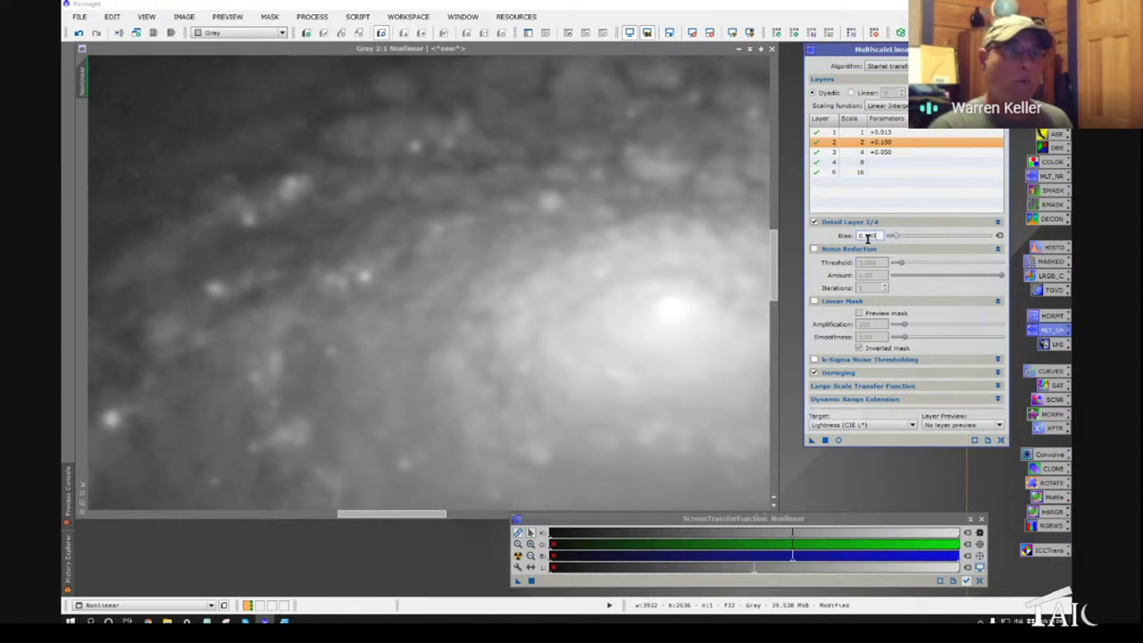
double_click(1039, 331)
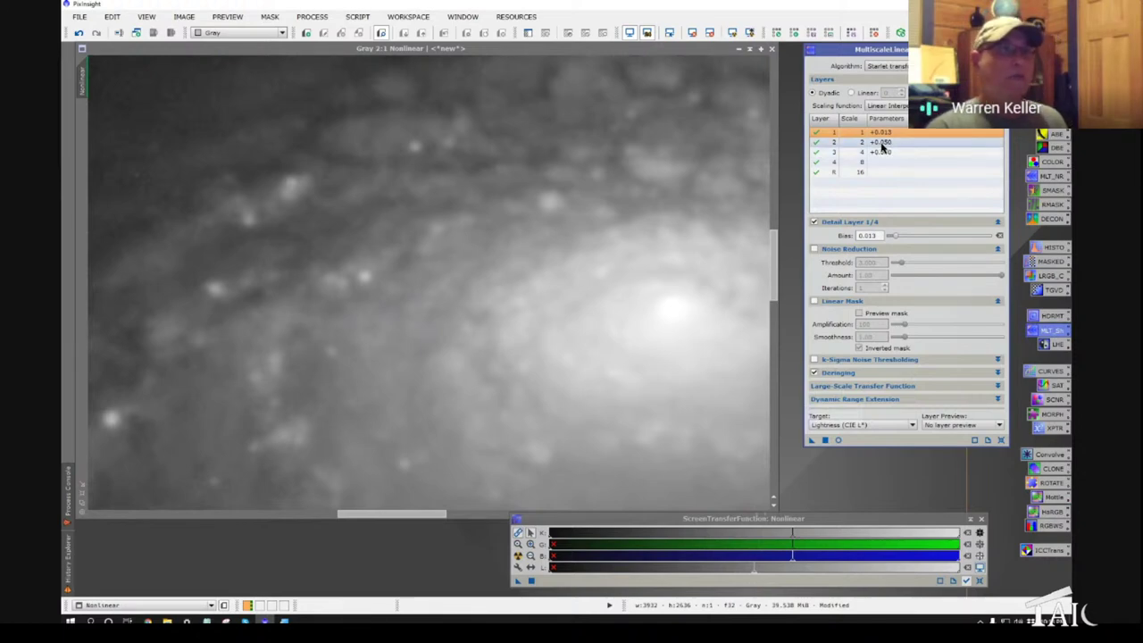
double_click(868, 235)
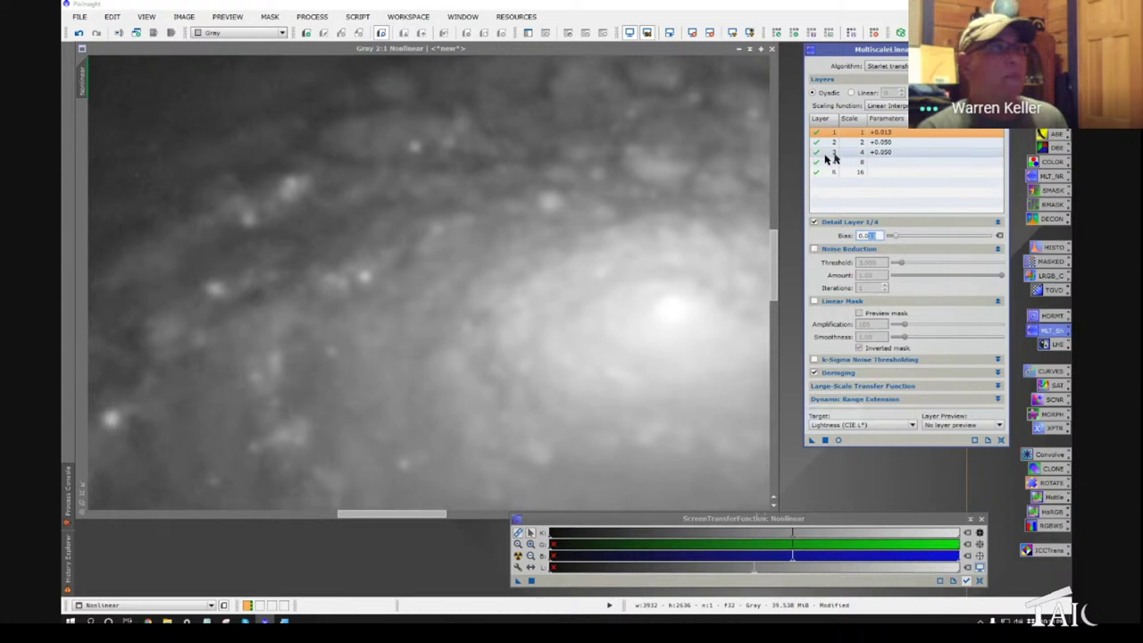
- Open the saved LocalHistogramEqualization settings with kernel radius 25
scroll(633, 210, down, 2)
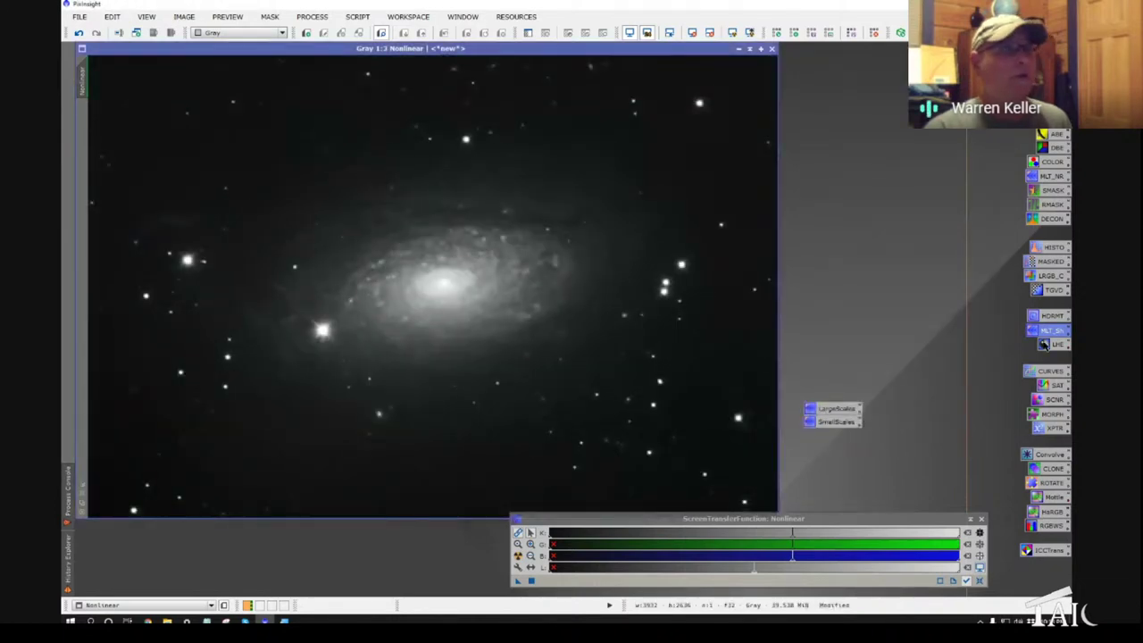
double_click(1043, 344)
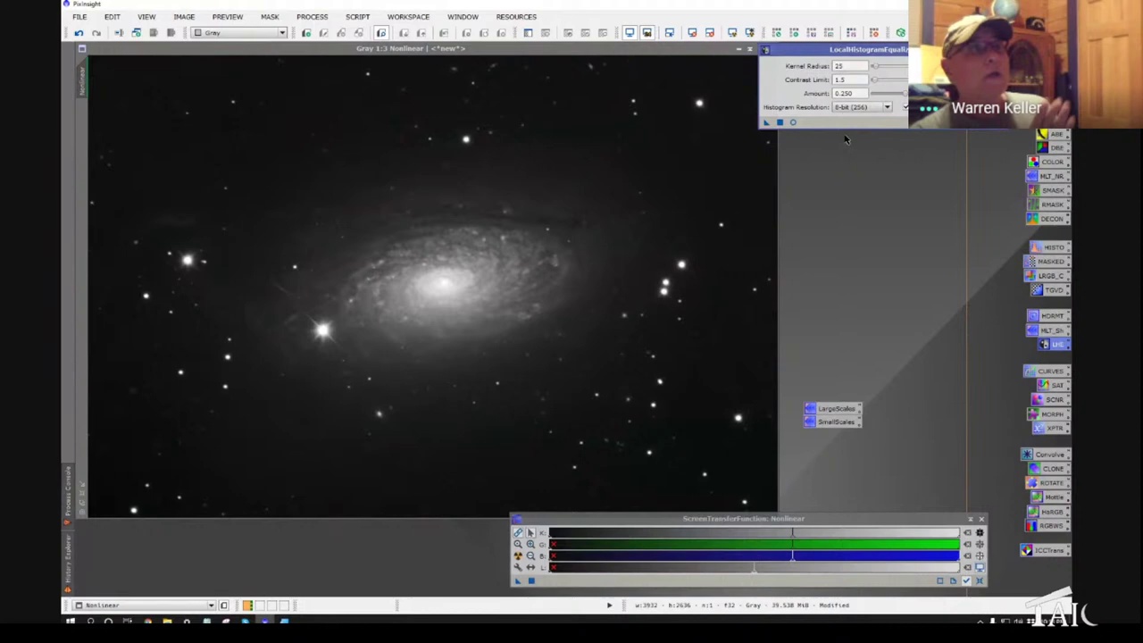
double_click(848, 66)
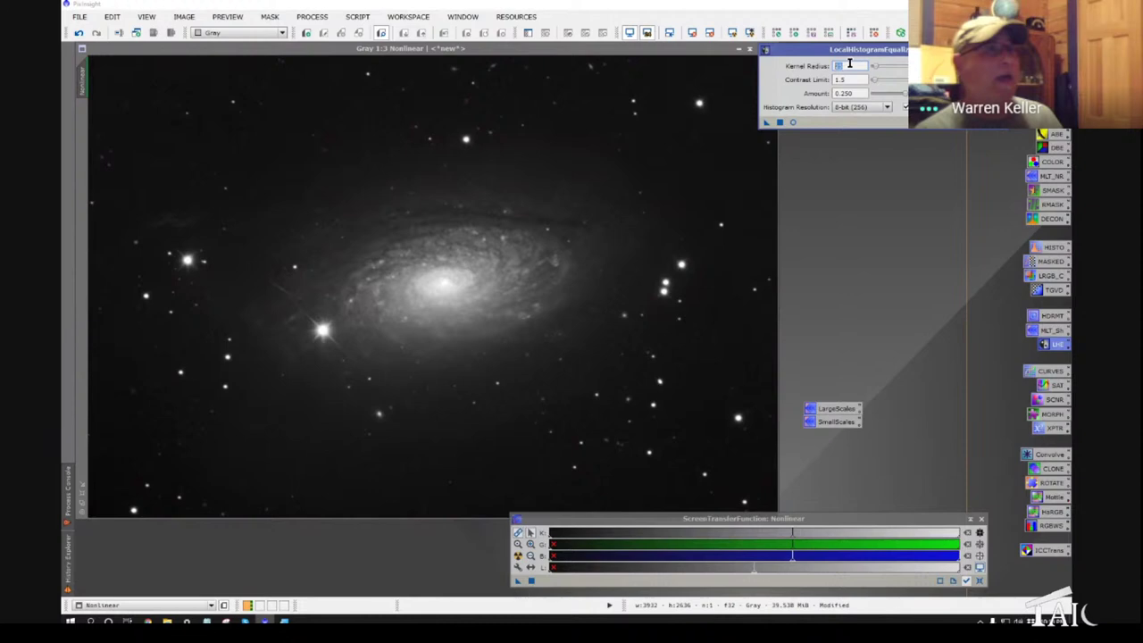
- Apply LHE (radius 25, contrast limit 1.5, amount 0.250) to the galaxy, inspect it, then close it
drag(765, 122, 446, 253)
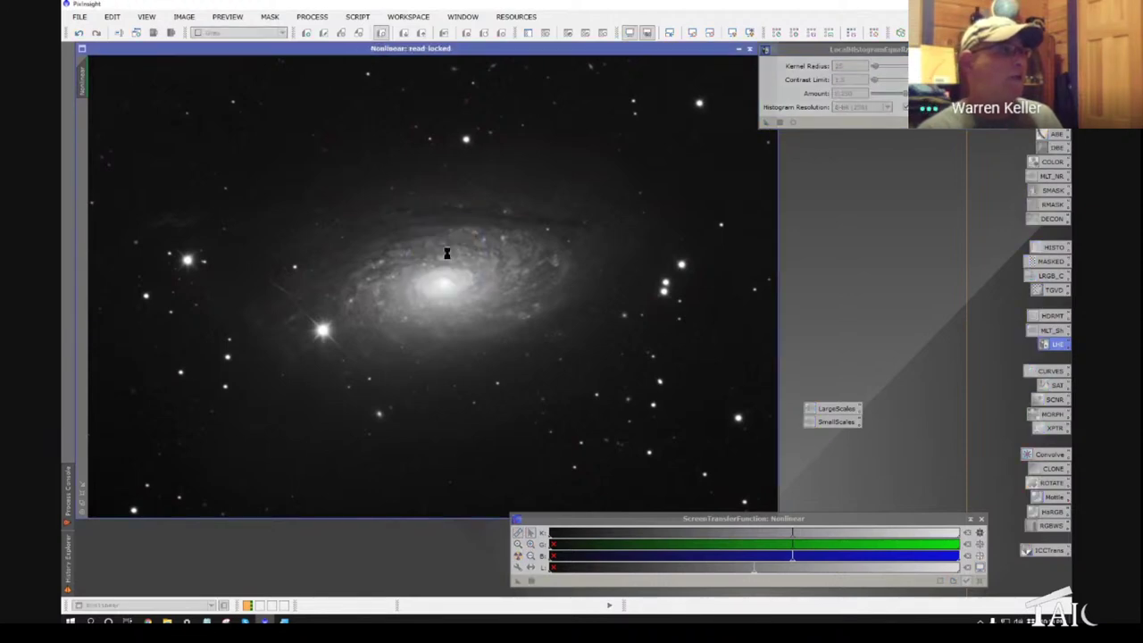
scroll(446, 254, up, 1)
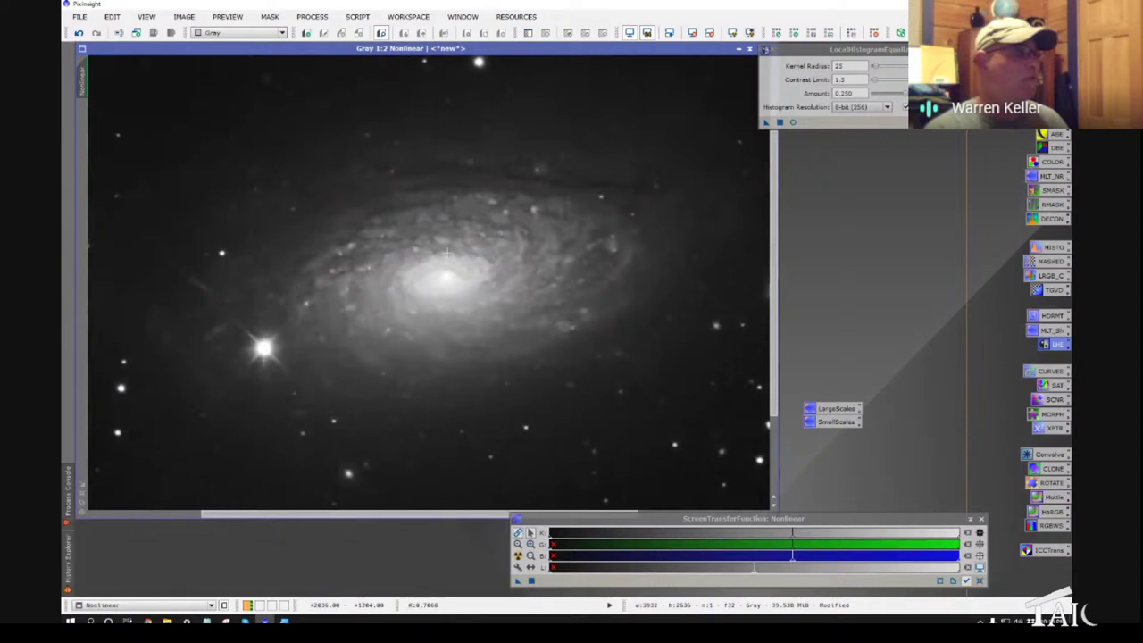
scroll(447, 254, up, 1)
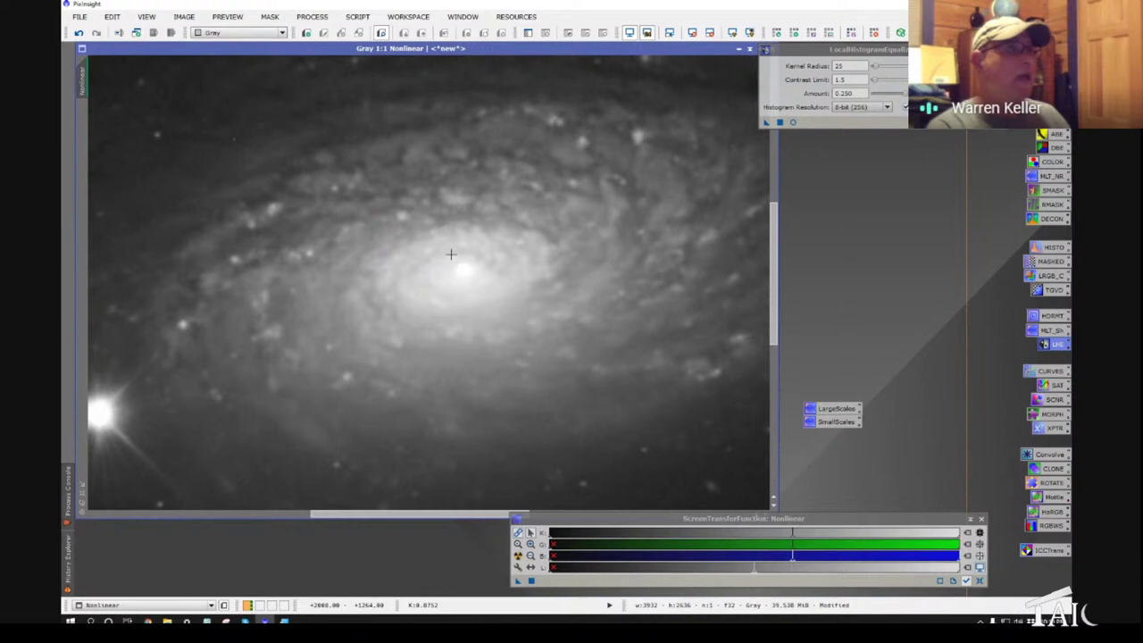
click(846, 67)
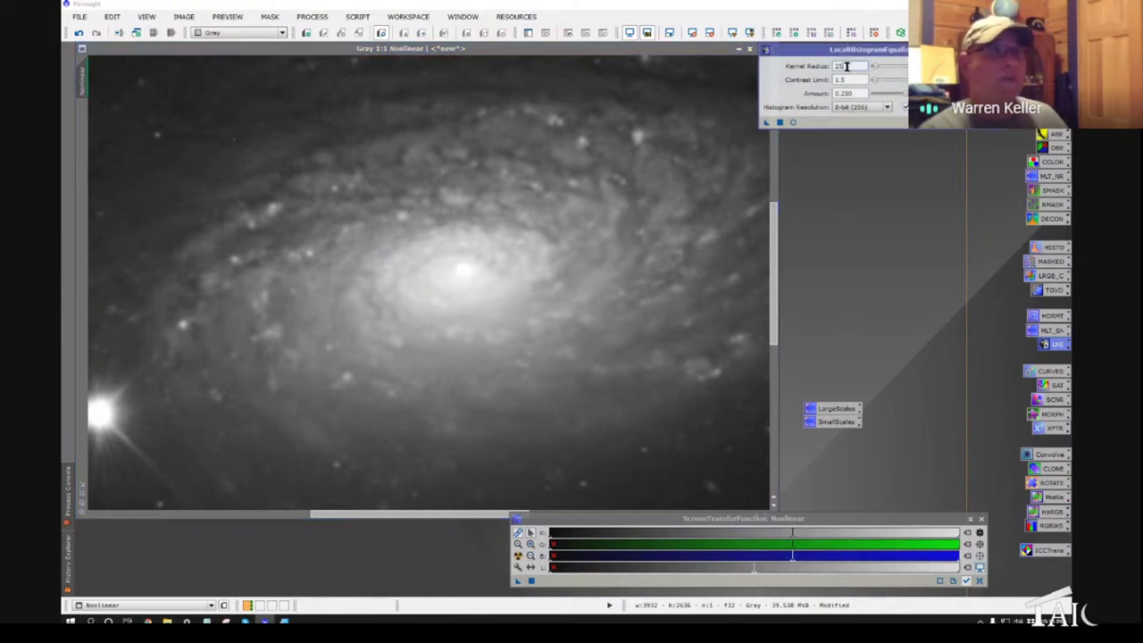
drag(846, 66, 835, 64)
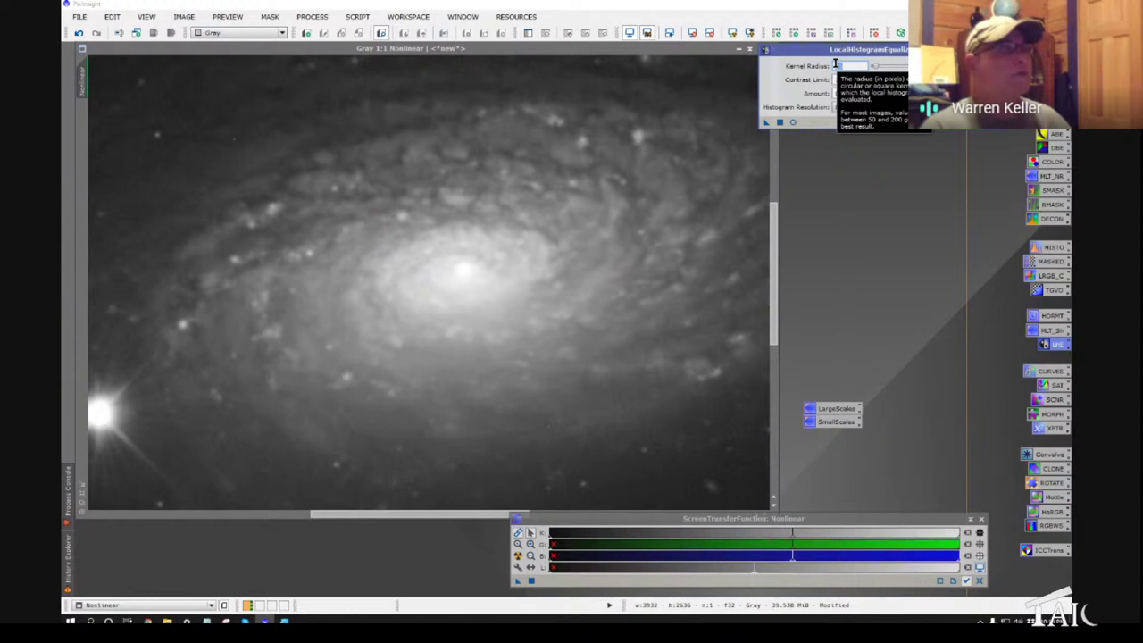
key(minus)
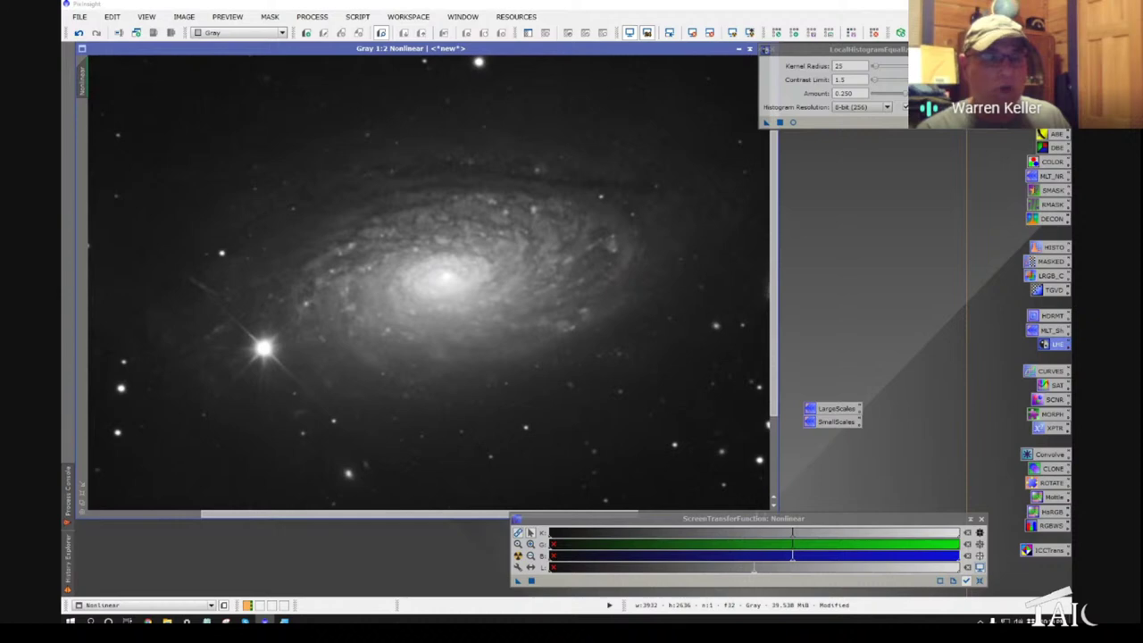
click(933, 49)
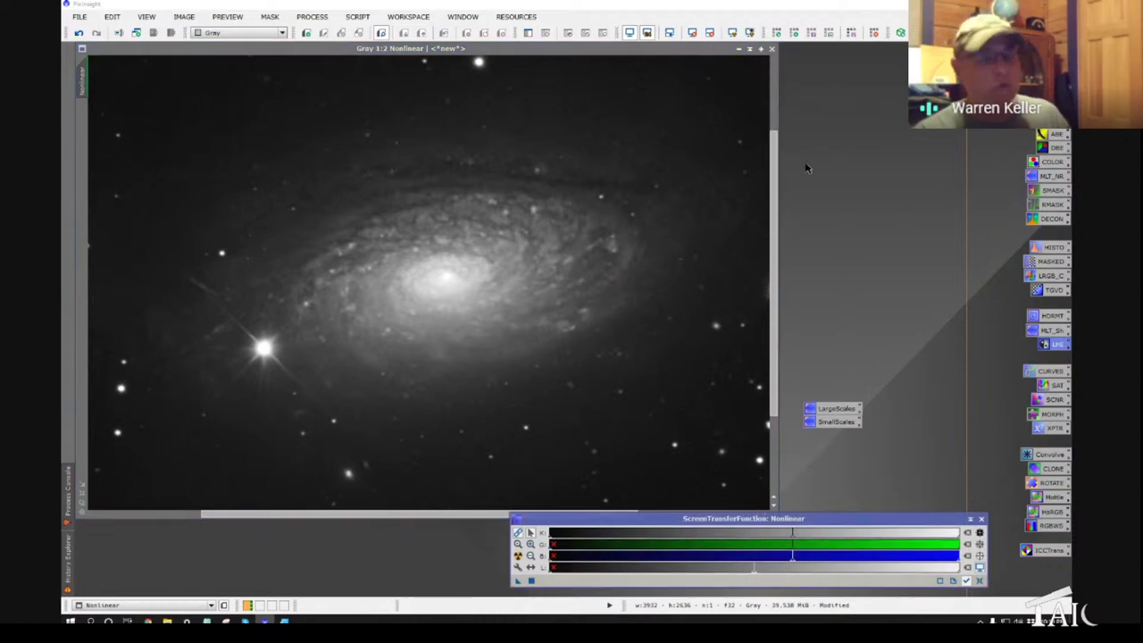
- Change Convolution StdDev from 1.75 to 3.50, apply it to the galaxy, and close the dialog
double_click(1028, 456)
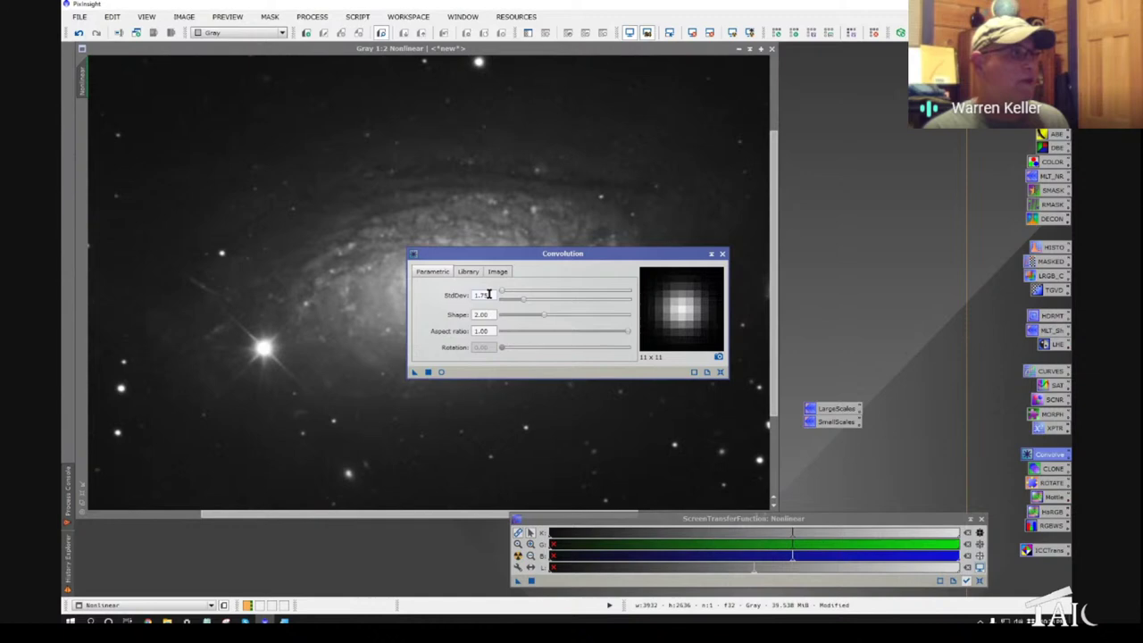
drag(491, 294, 466, 297)
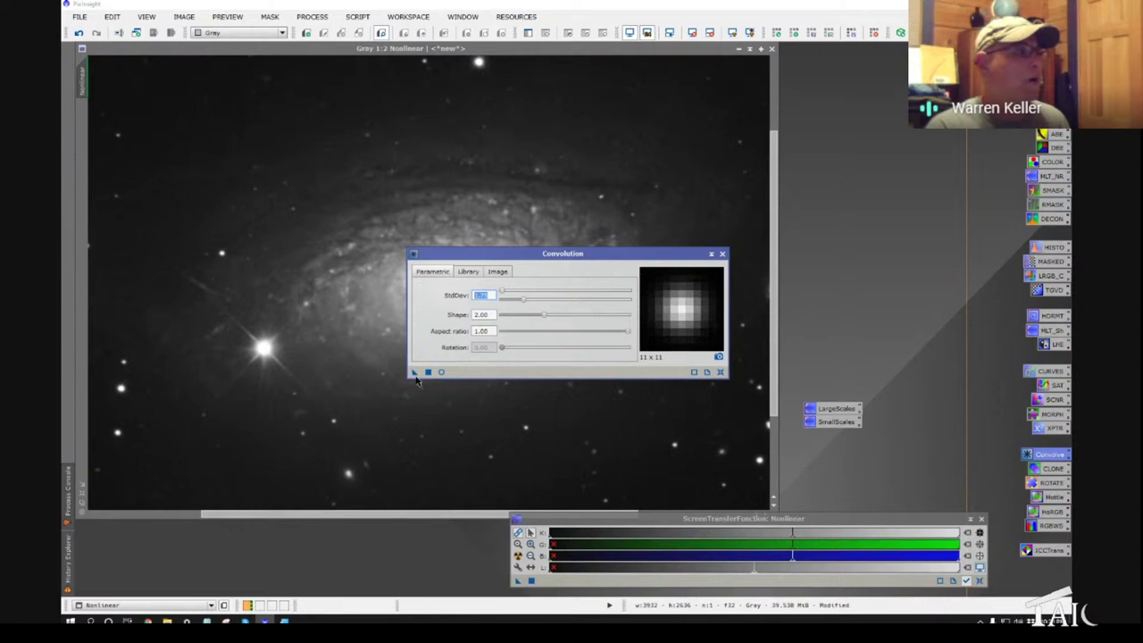
click(526, 301)
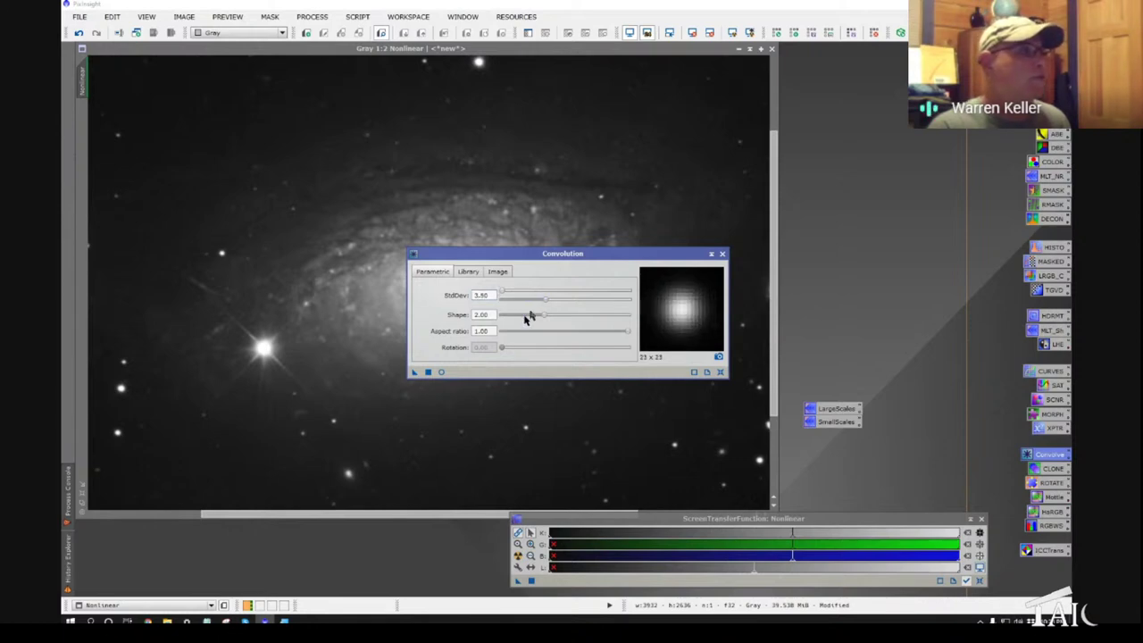
drag(413, 373, 419, 406)
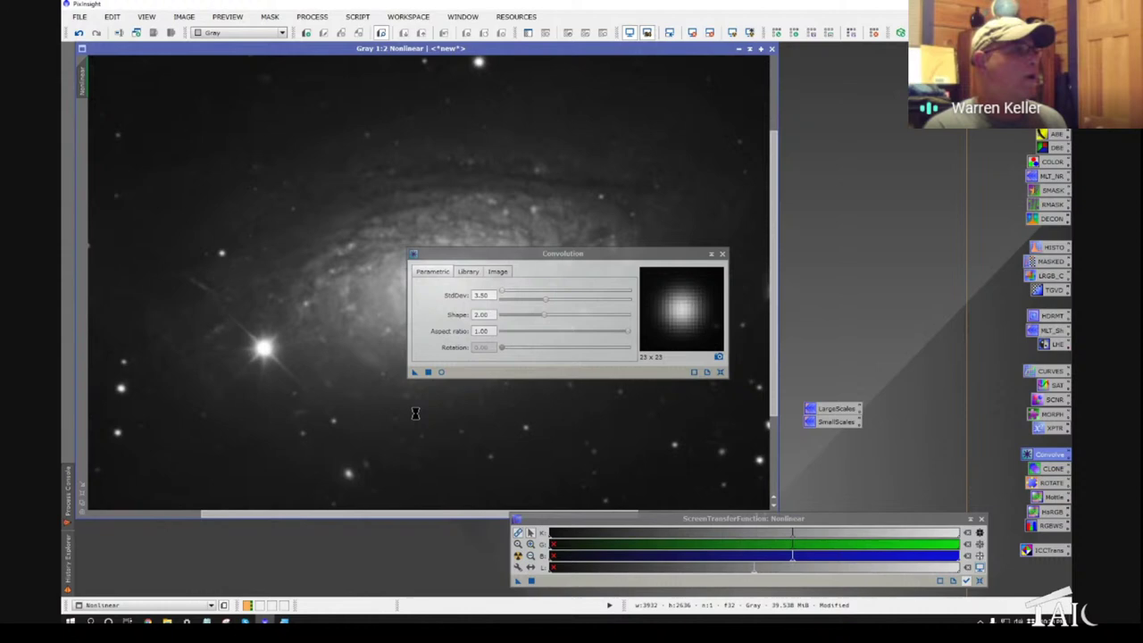
click(726, 254)
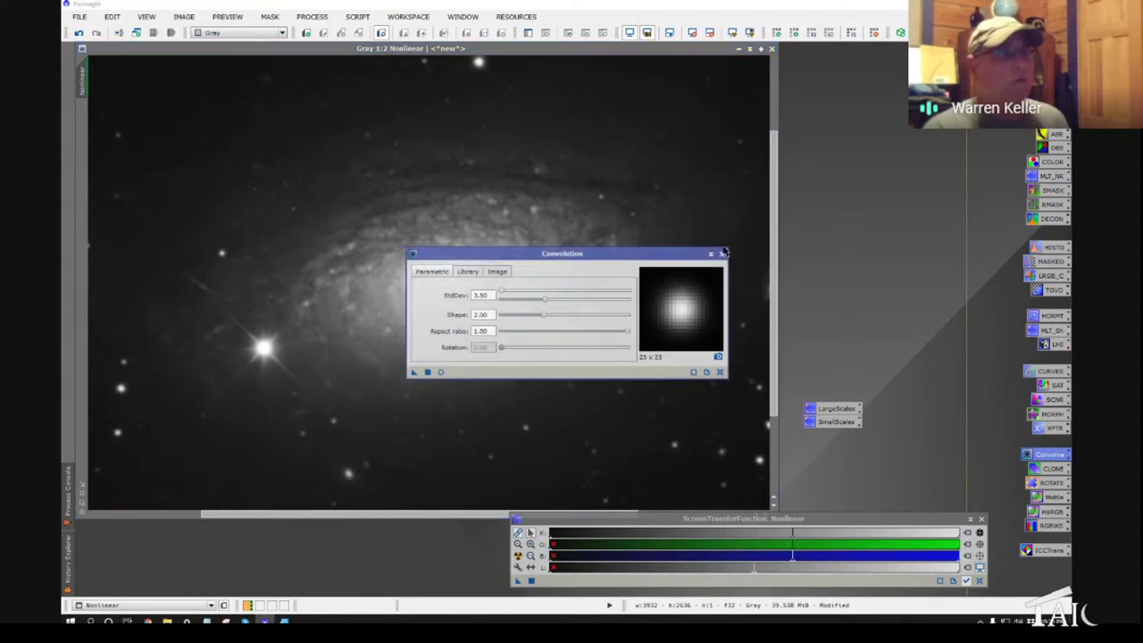
click(722, 254)
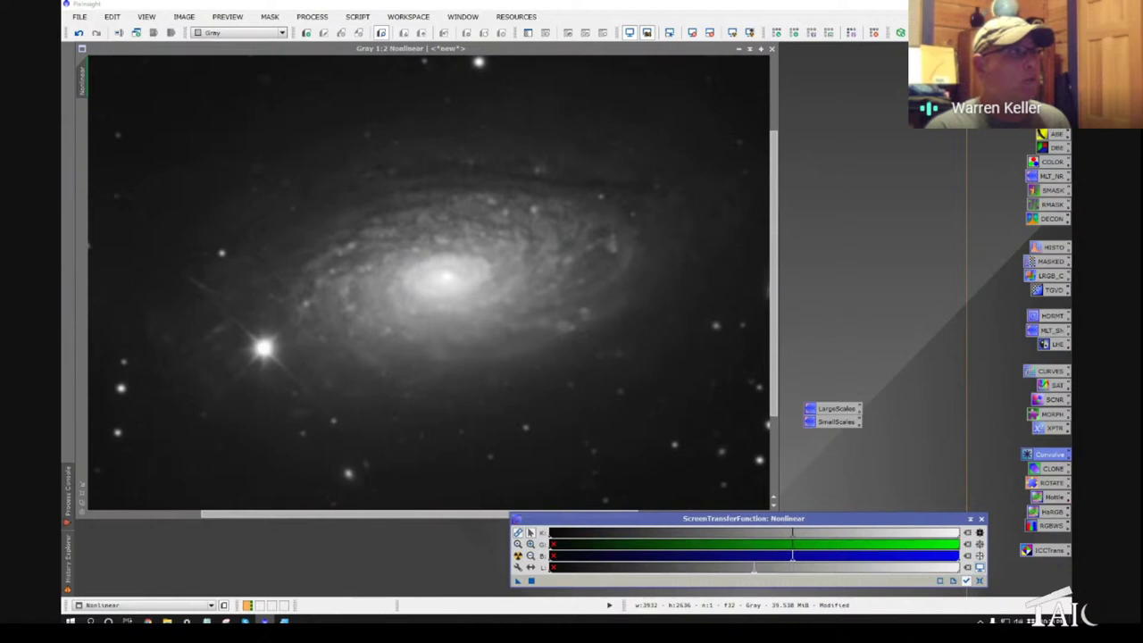
- Undo the convolution blur, step back through history and redo, then open the LargeScales icon
click(78, 33)
click(79, 33)
click(79, 33)
click(96, 32)
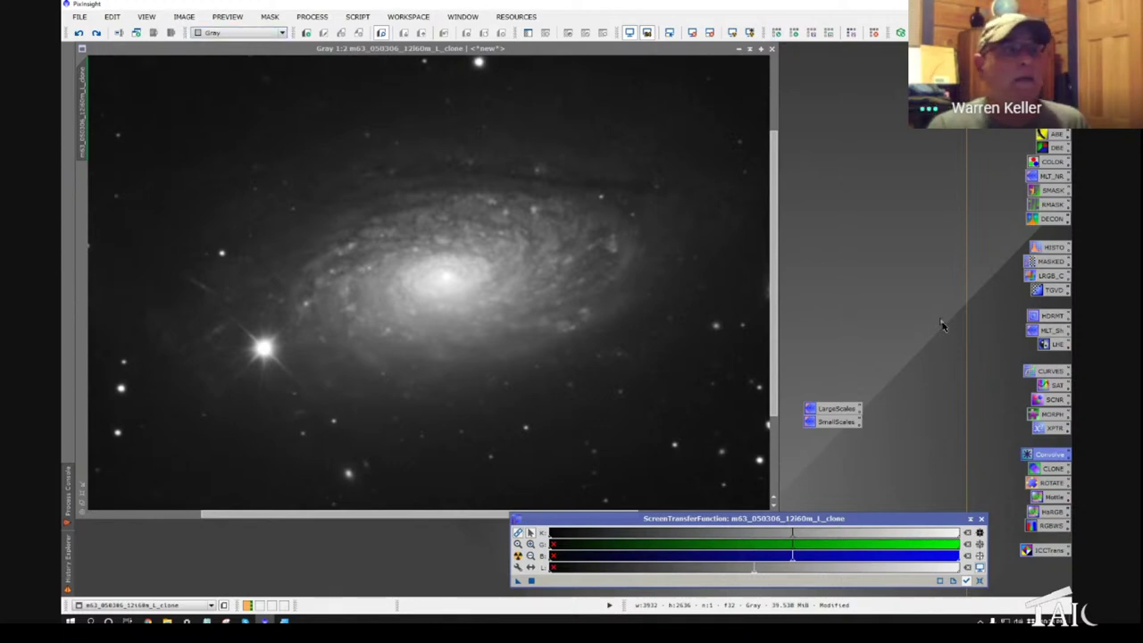
double_click(831, 407)
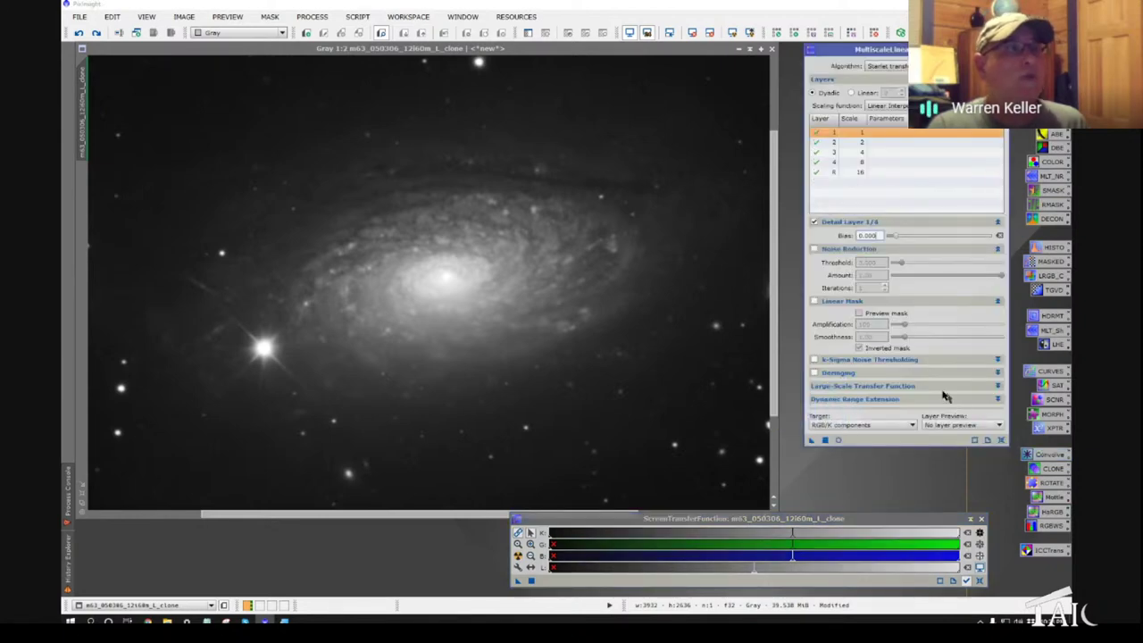
- Enable threshold 3.000 noise reduction on MLT layers 1 and 2, then close the window
click(814, 250)
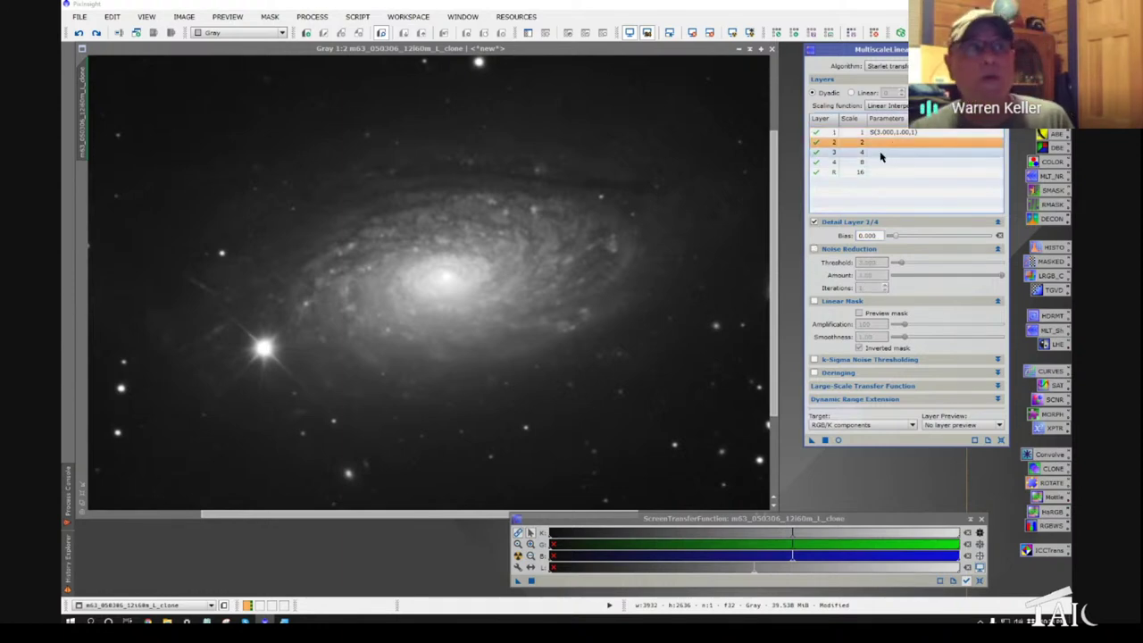
click(813, 249)
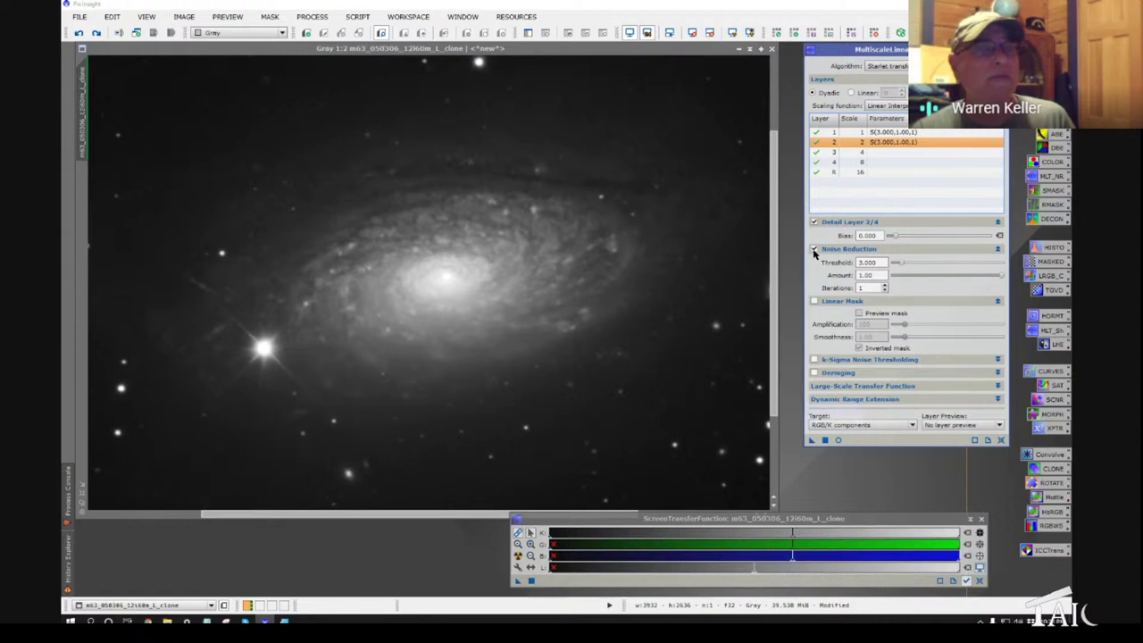
mouse_move(869, 265)
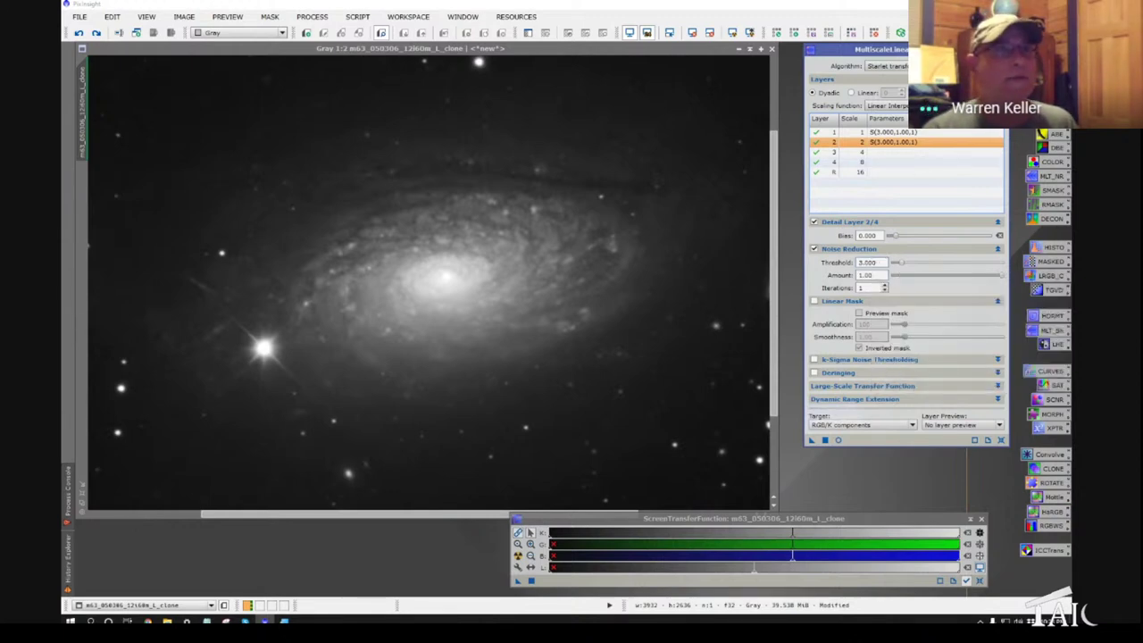
key(Escape)
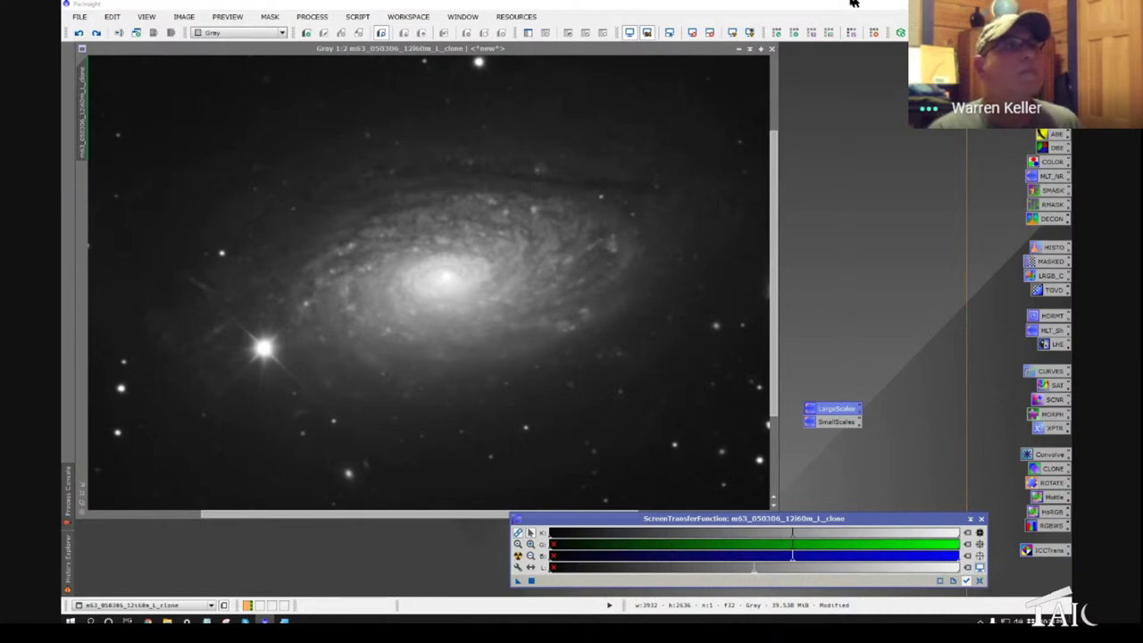
- Hide the M63 processing workspace with Win+D to show the desktop
key(super+d)
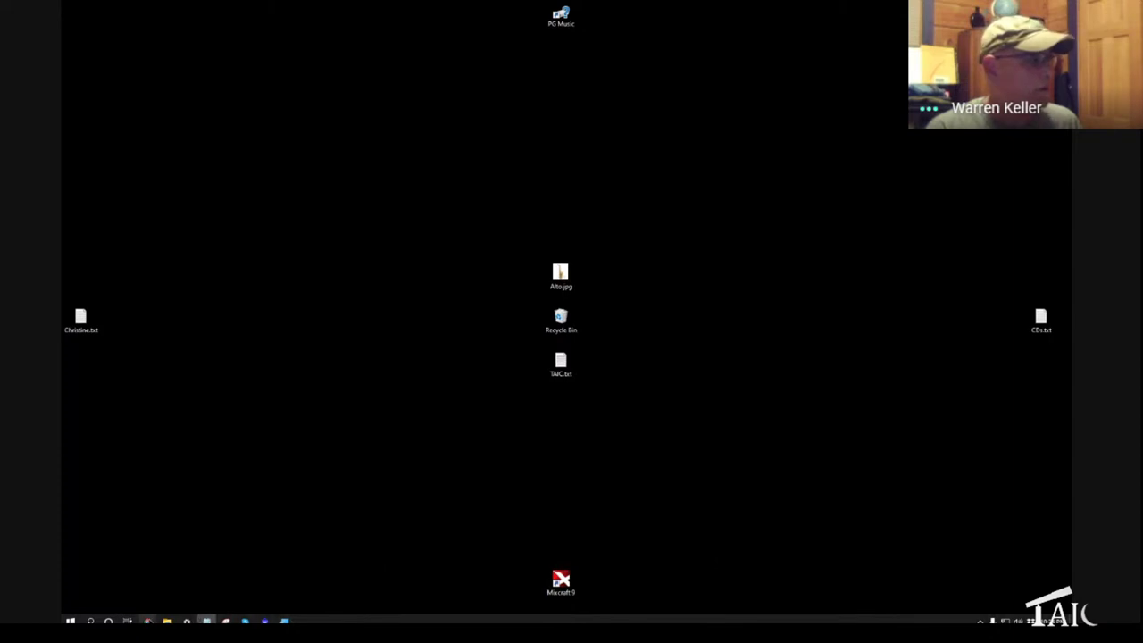
- Bring the Google Meet call back in front and open the current presentation's options
mouse_move(147, 620)
click(147, 567)
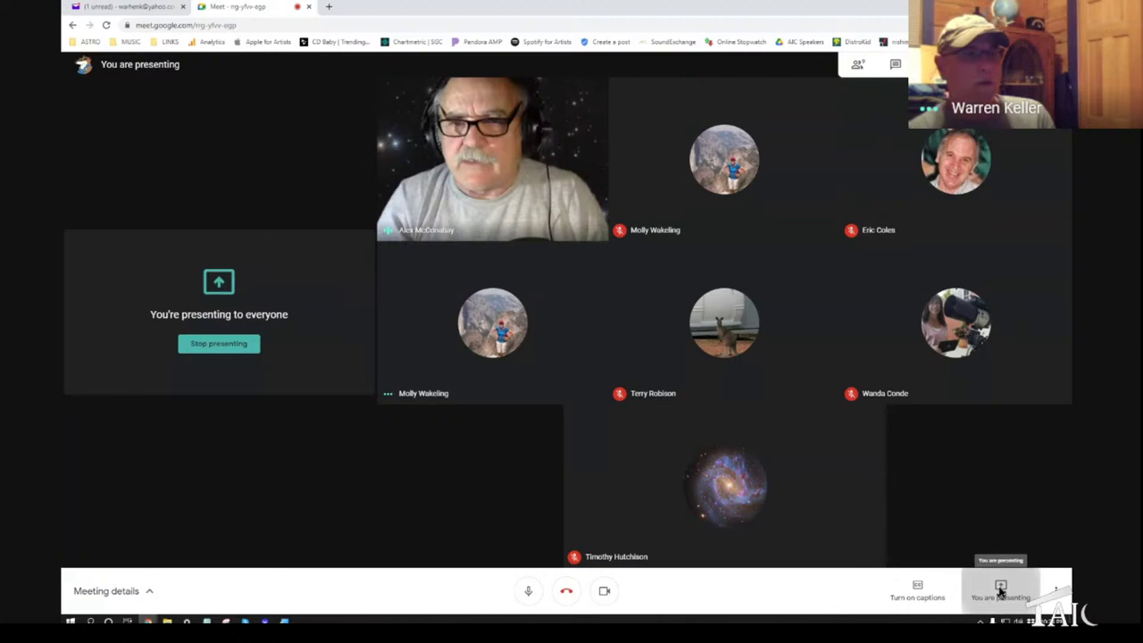
click(1001, 589)
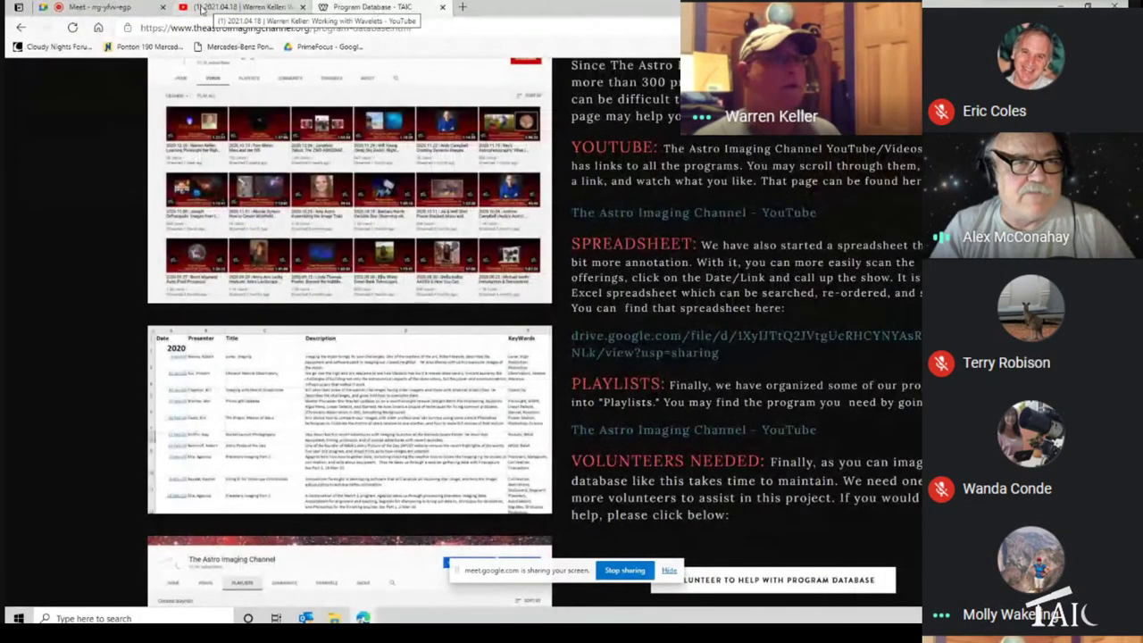
- Open the Ethics in AstroImaging Survey Results from the site's Links page
scroll(550, 323, up, 3)
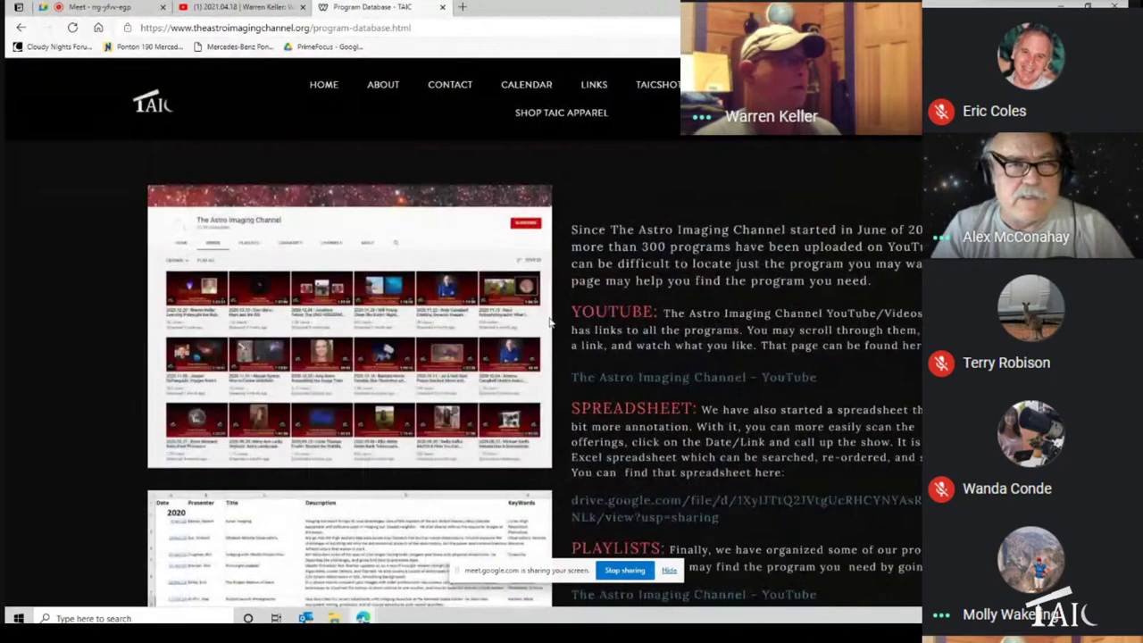
click(591, 85)
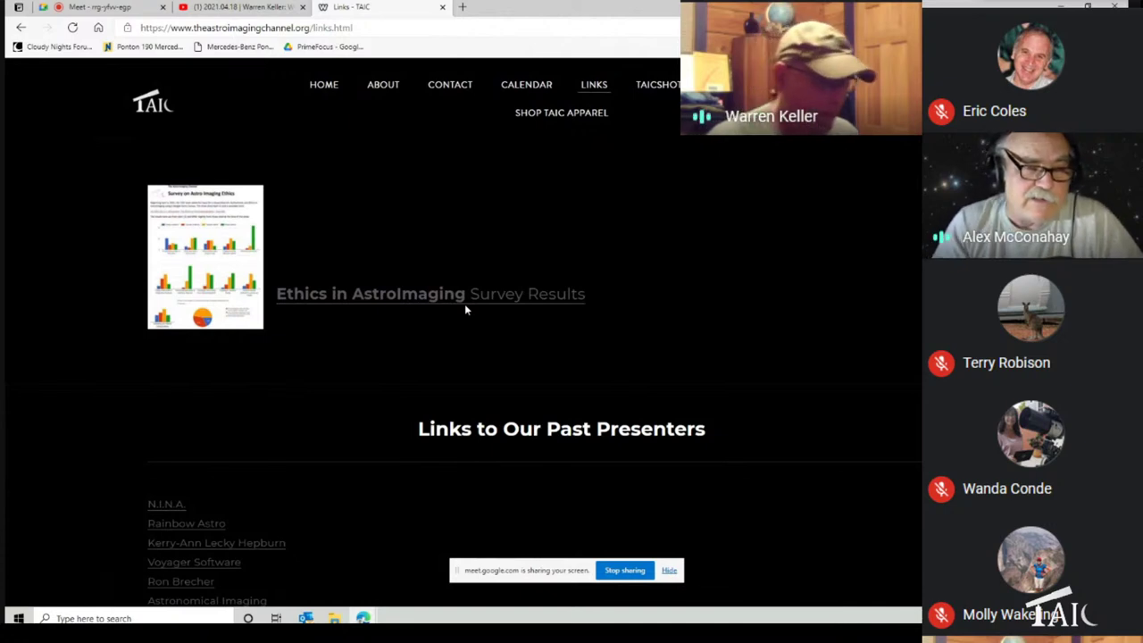
click(439, 296)
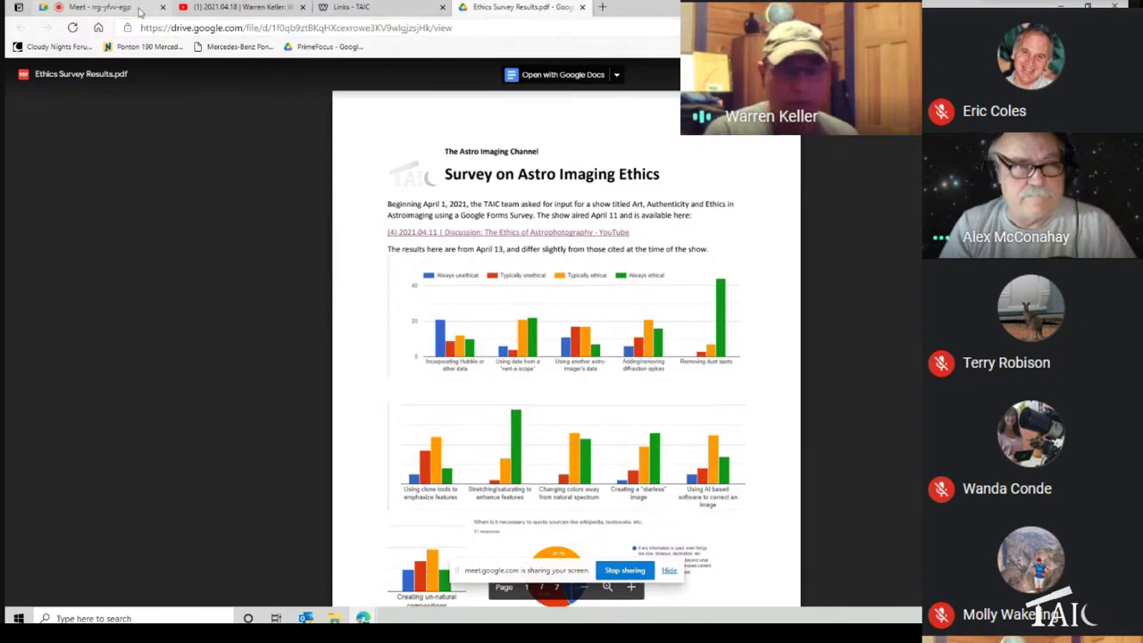
- Switch from the Ethics Survey Results PDF back to the Google Meet tab
click(108, 7)
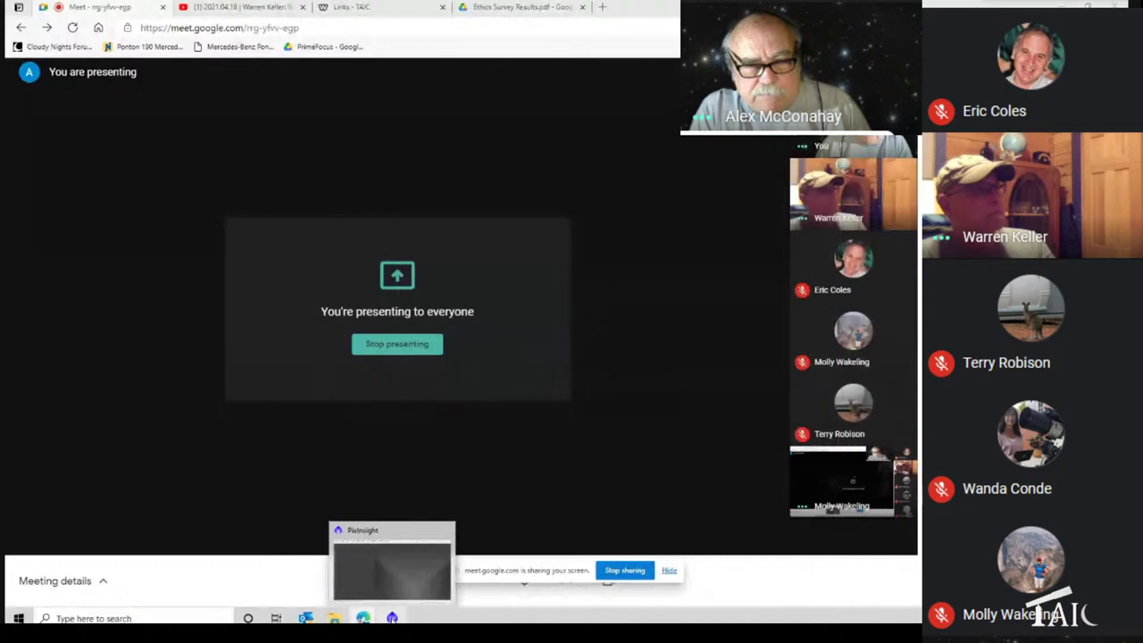
- Load the Alex022521 icon set through Process > Process Icons > Load Process Icons
click(391, 616)
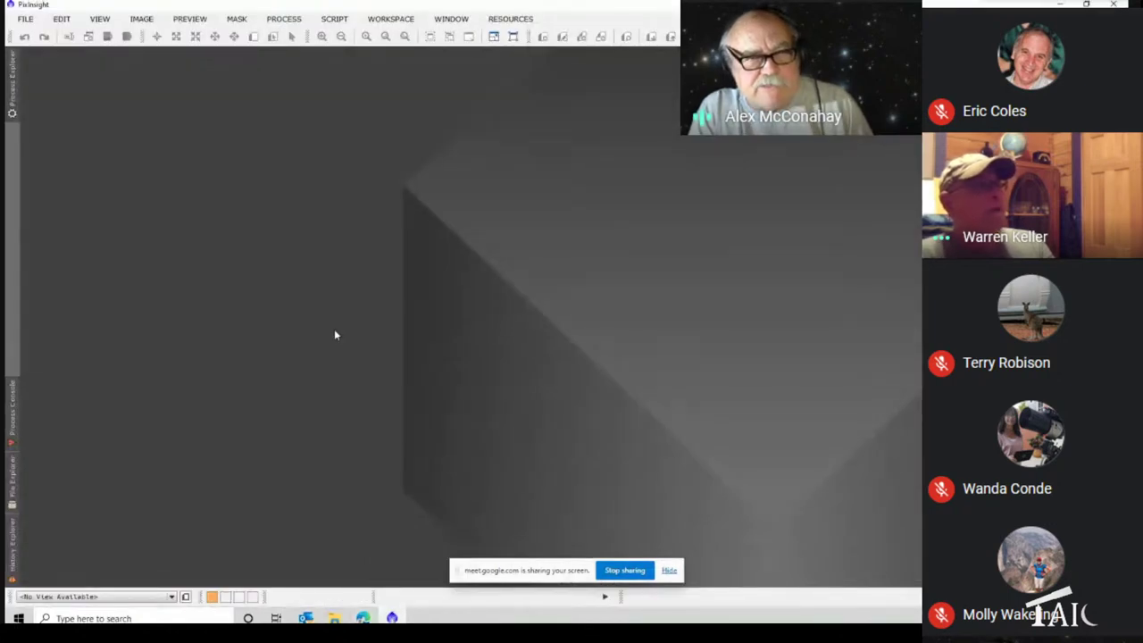
click(284, 20)
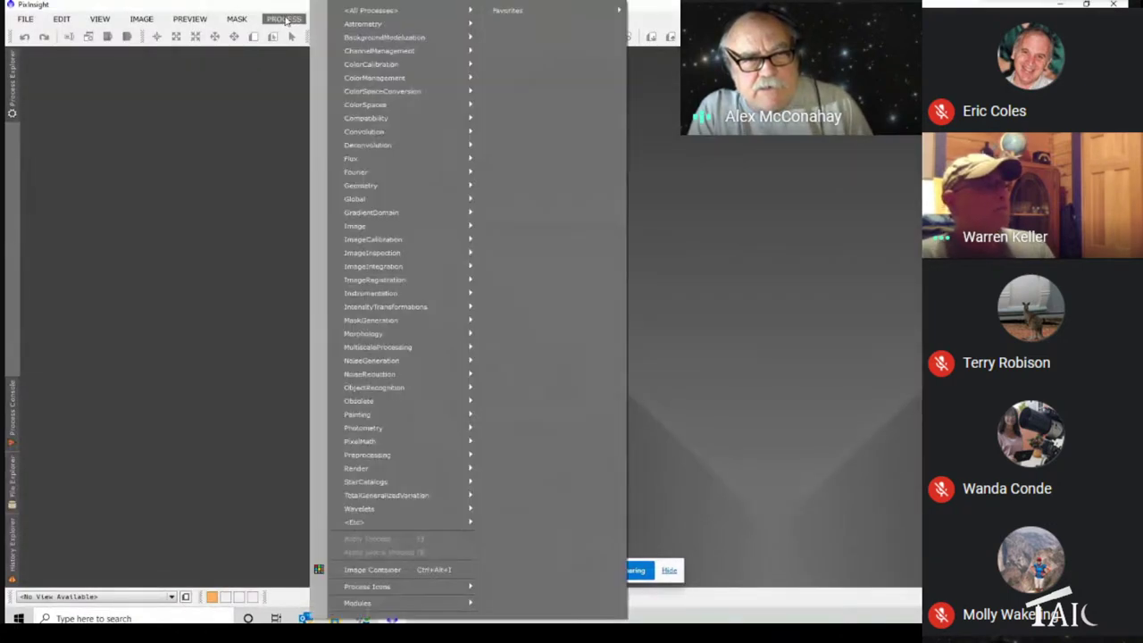
mouse_move(393, 587)
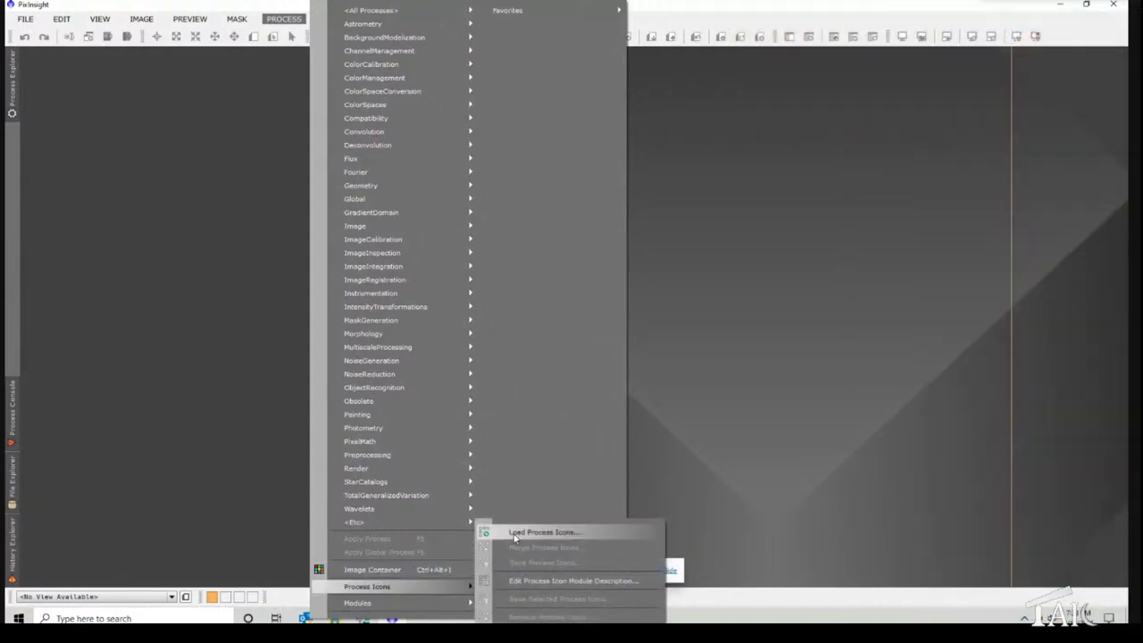
click(514, 534)
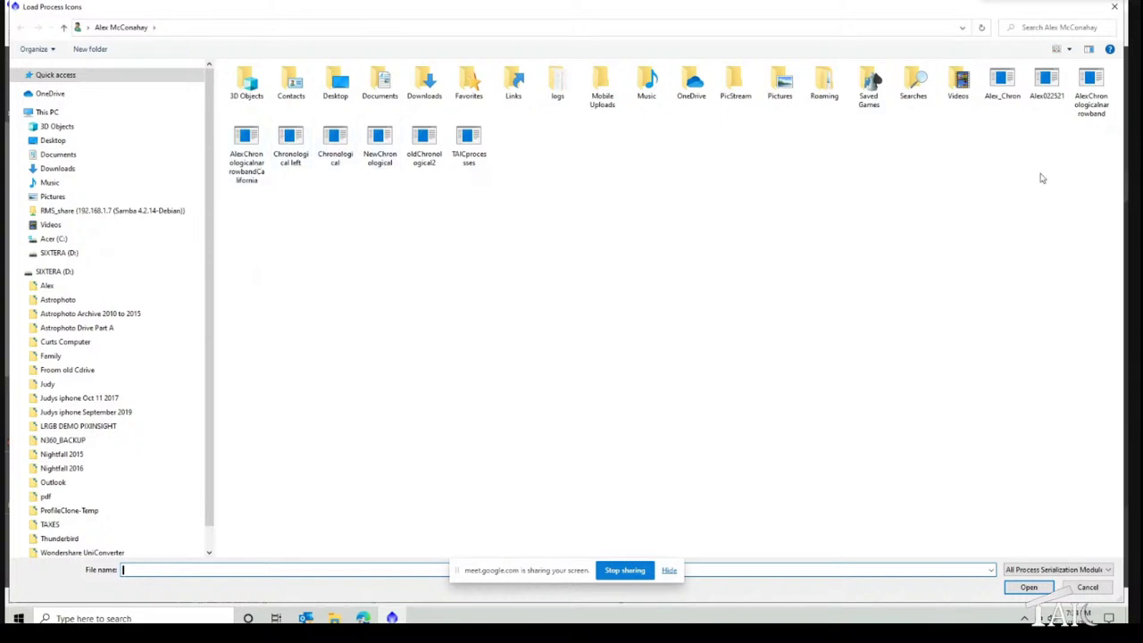
click(1051, 82)
double_click(1052, 82)
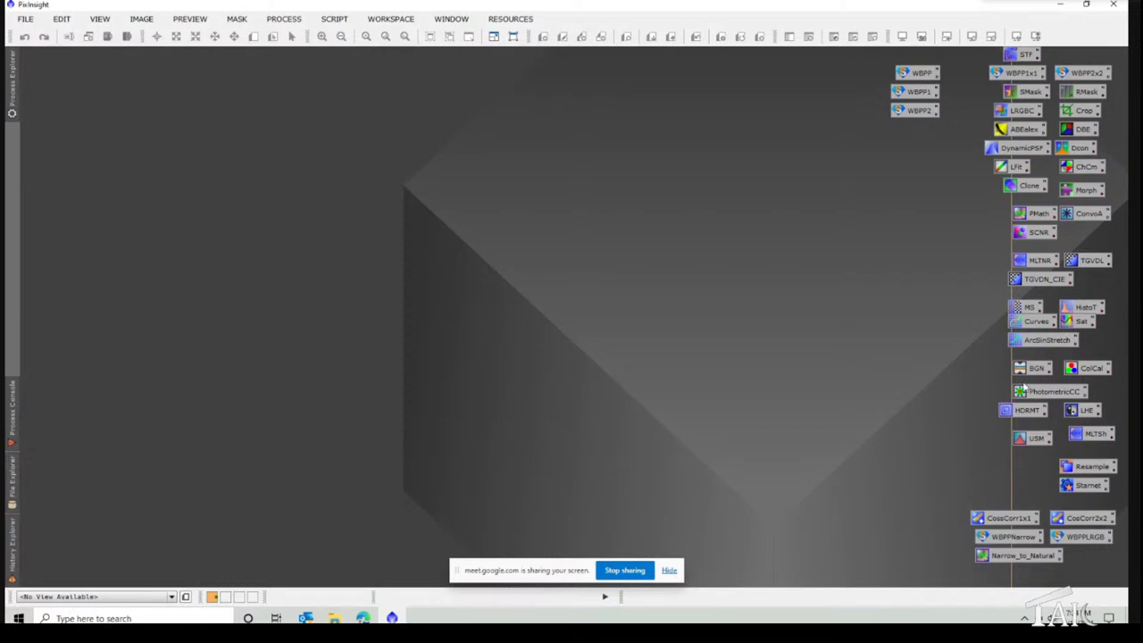
double_click(917, 93)
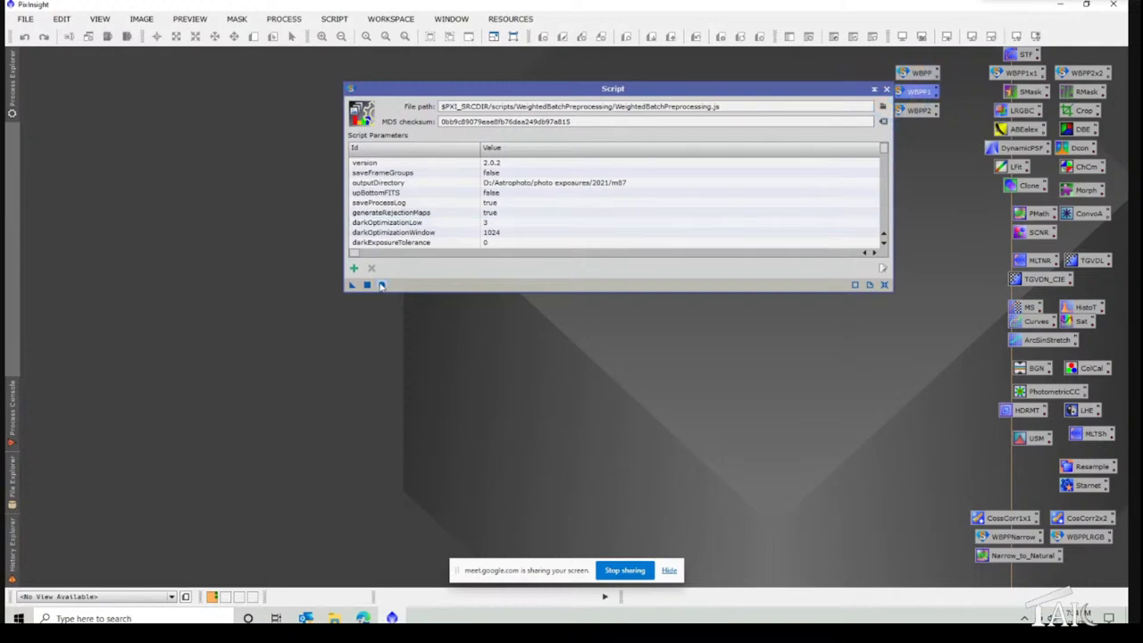
click(382, 285)
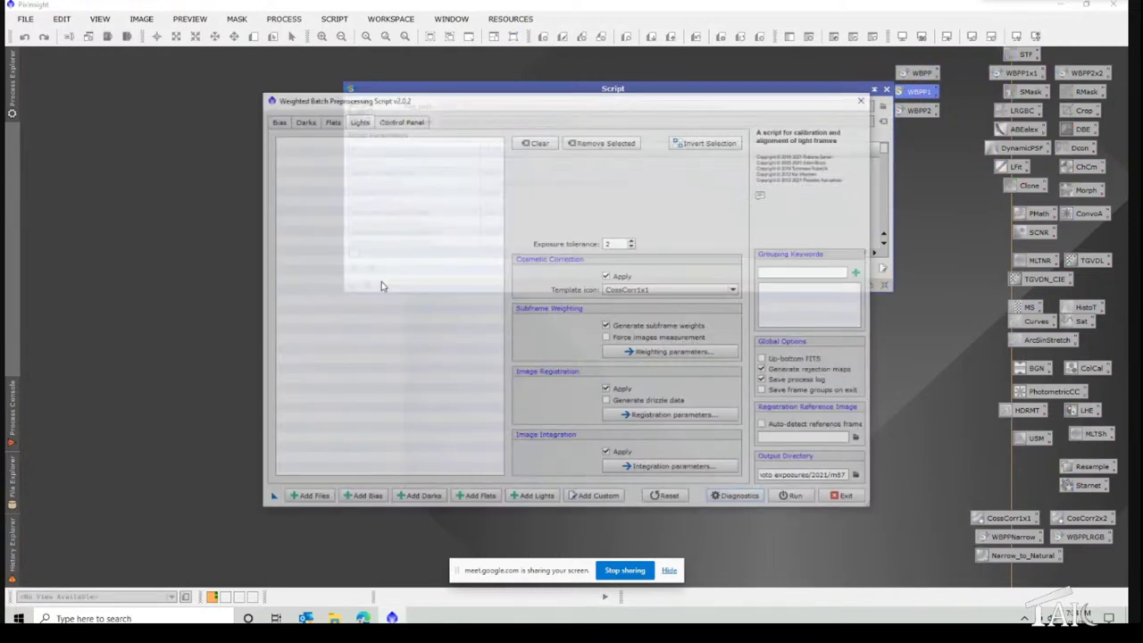
click(277, 121)
click(304, 120)
click(331, 120)
click(361, 125)
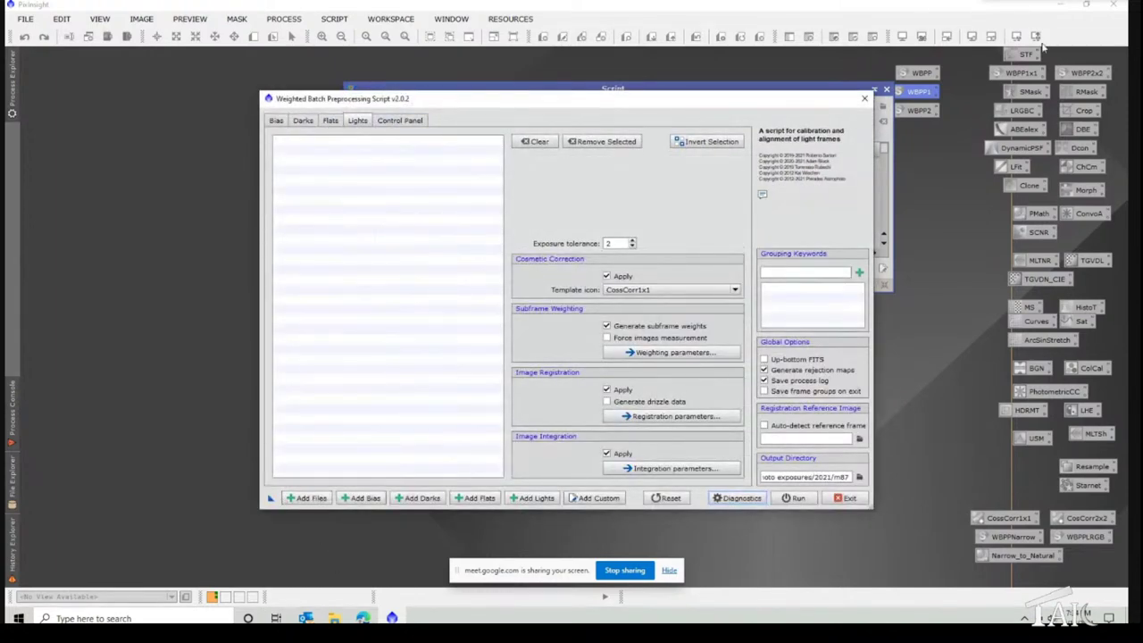
click(869, 99)
click(537, 321)
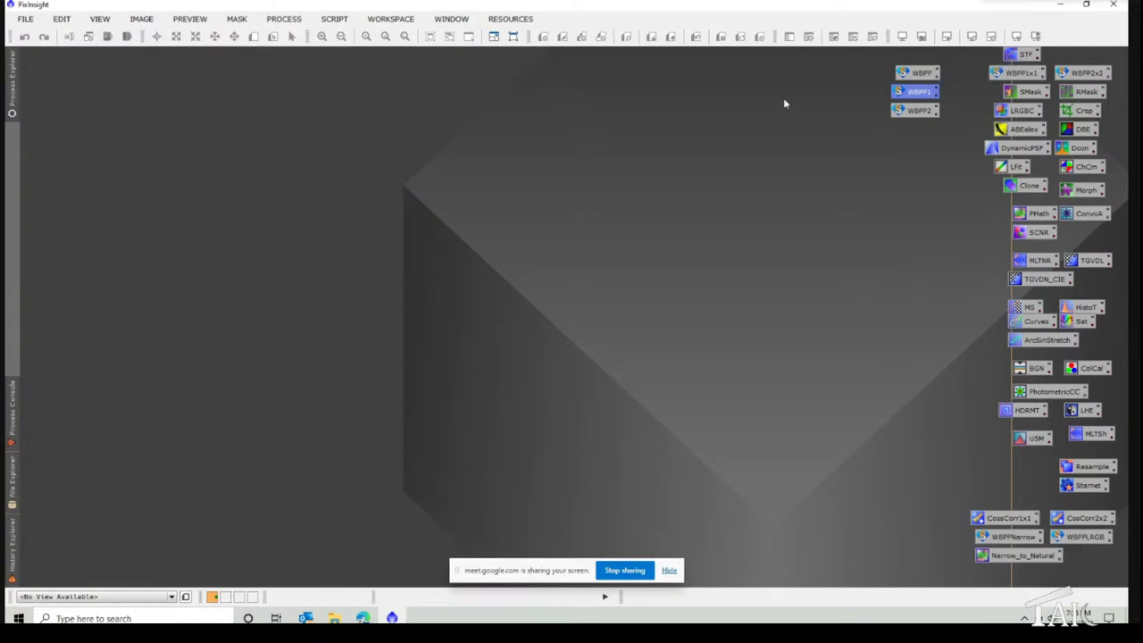
- Select the WBPP1 icon, then open and close the Morph icon's MorphologicalTransformation settings
click(912, 92)
click(281, 19)
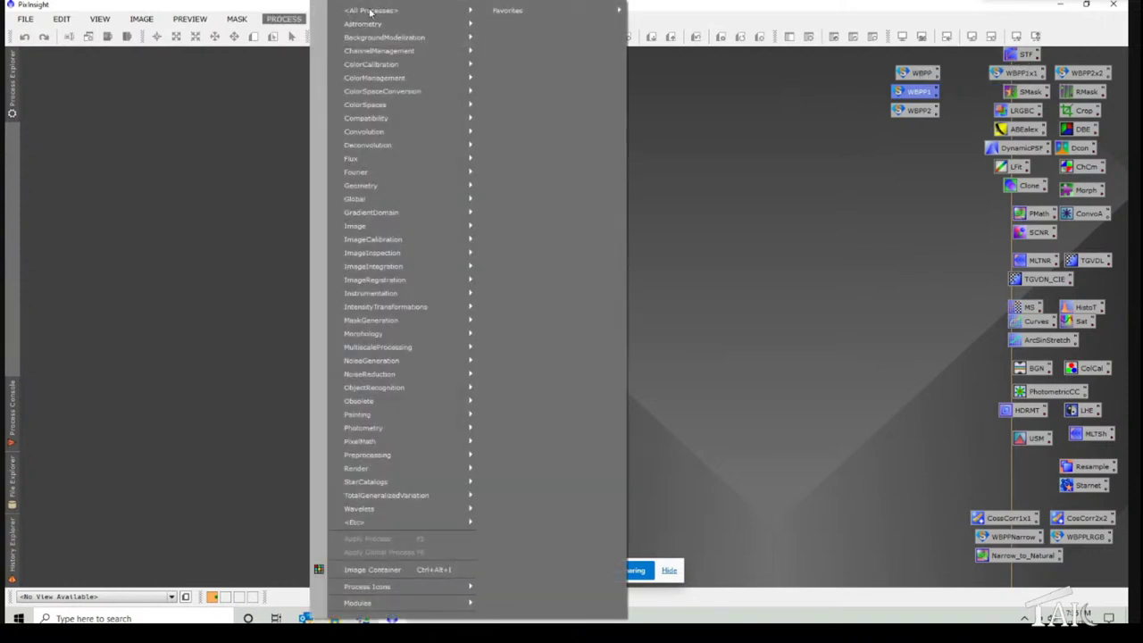
mouse_move(370, 11)
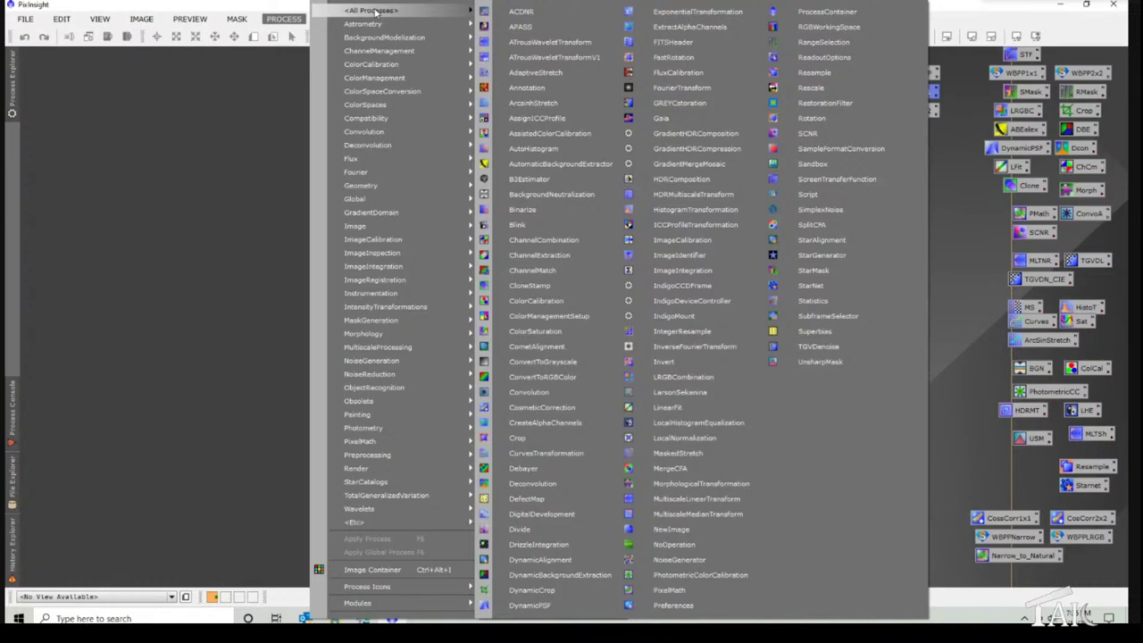
key(Escape)
key(Escape)
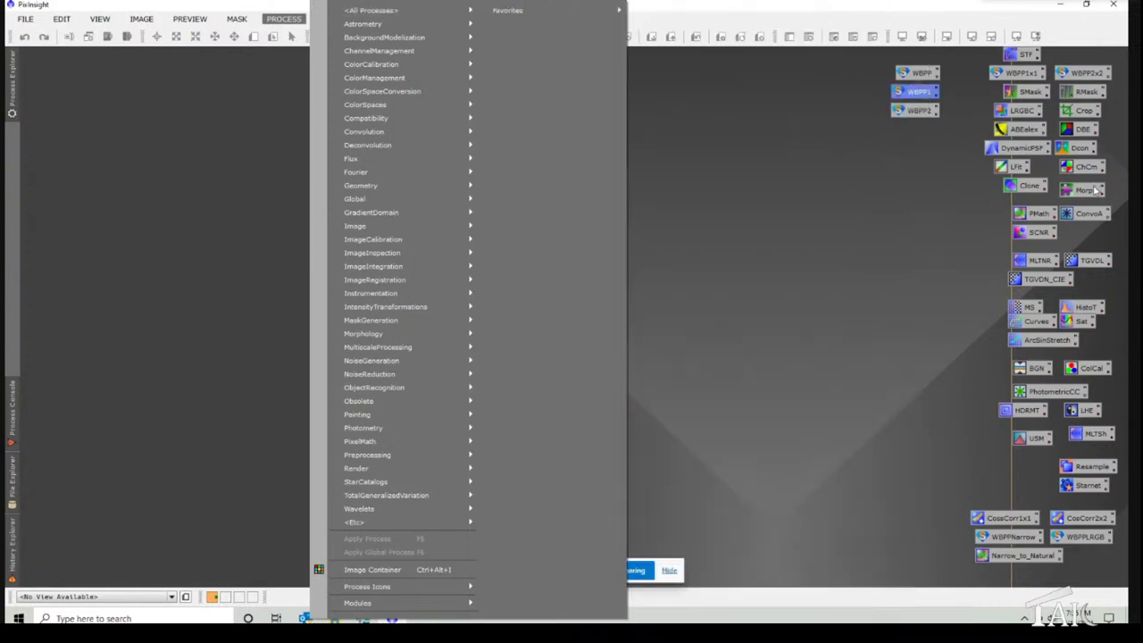
double_click(1095, 190)
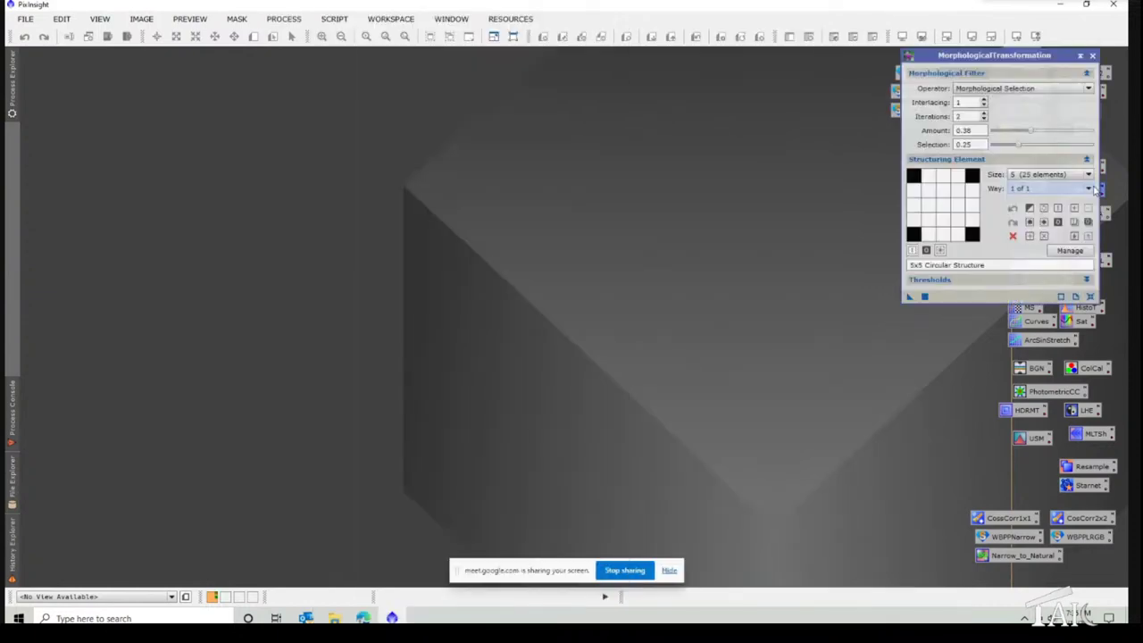
click(1091, 56)
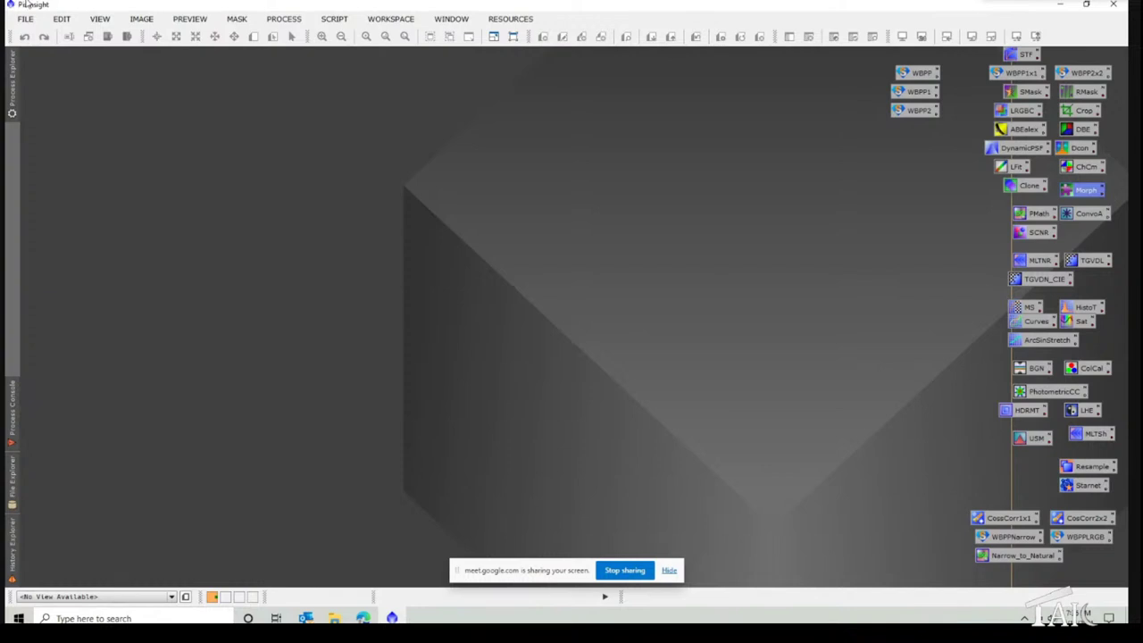
- Open the All Processes list, then close it to show the icon-filled workspace
click(267, 21)
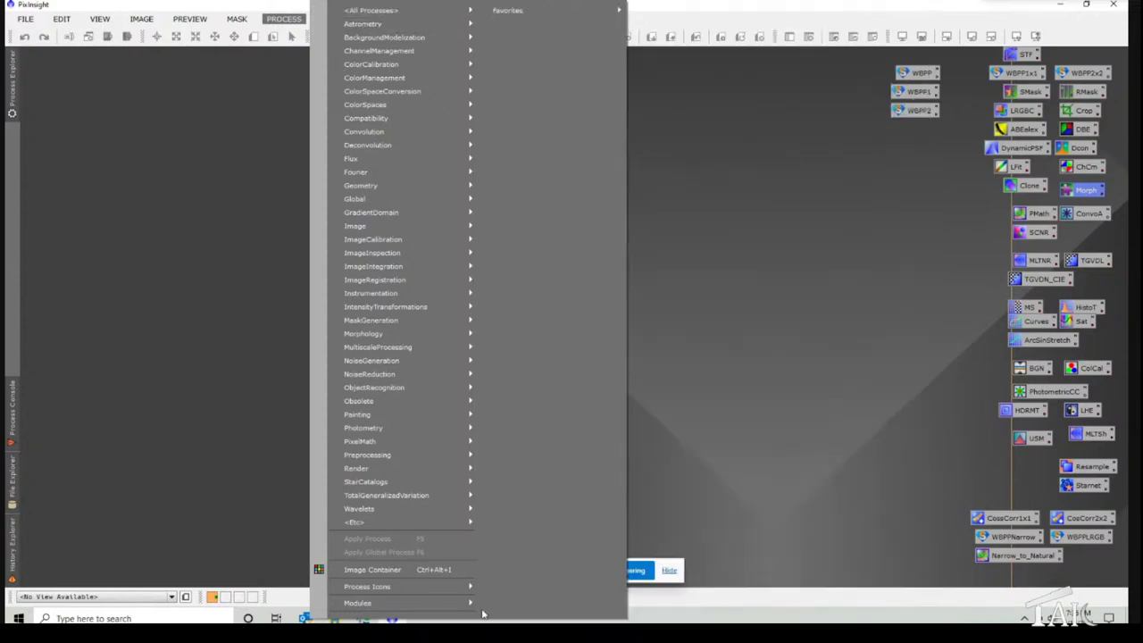
click(727, 413)
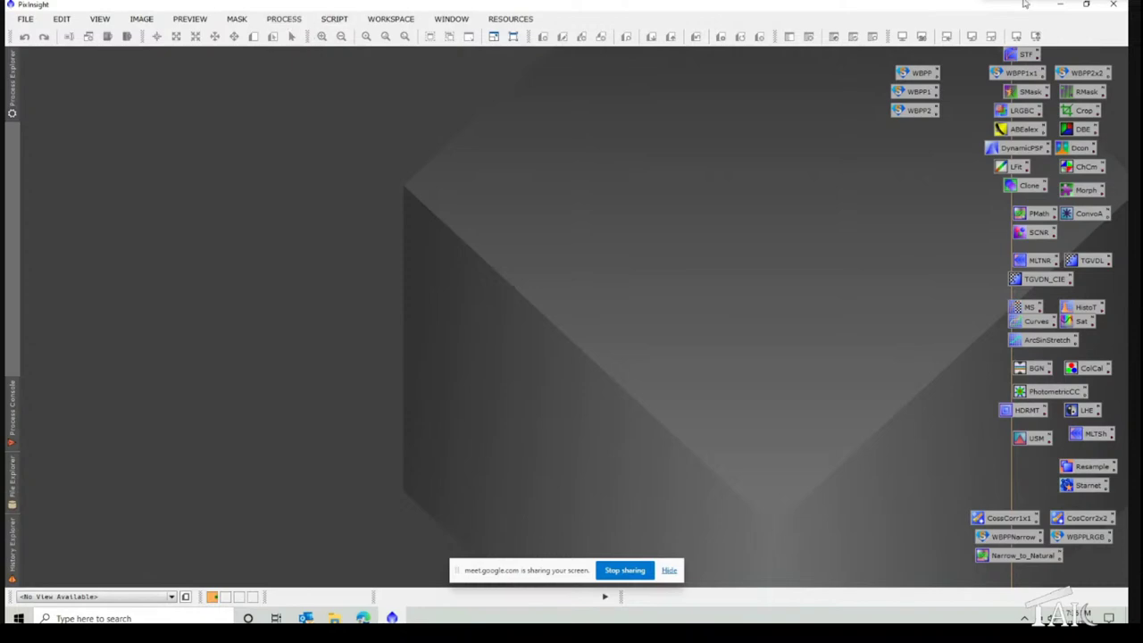
- Minimize PixInsight to get back to the Google Meet call
click(1111, 5)
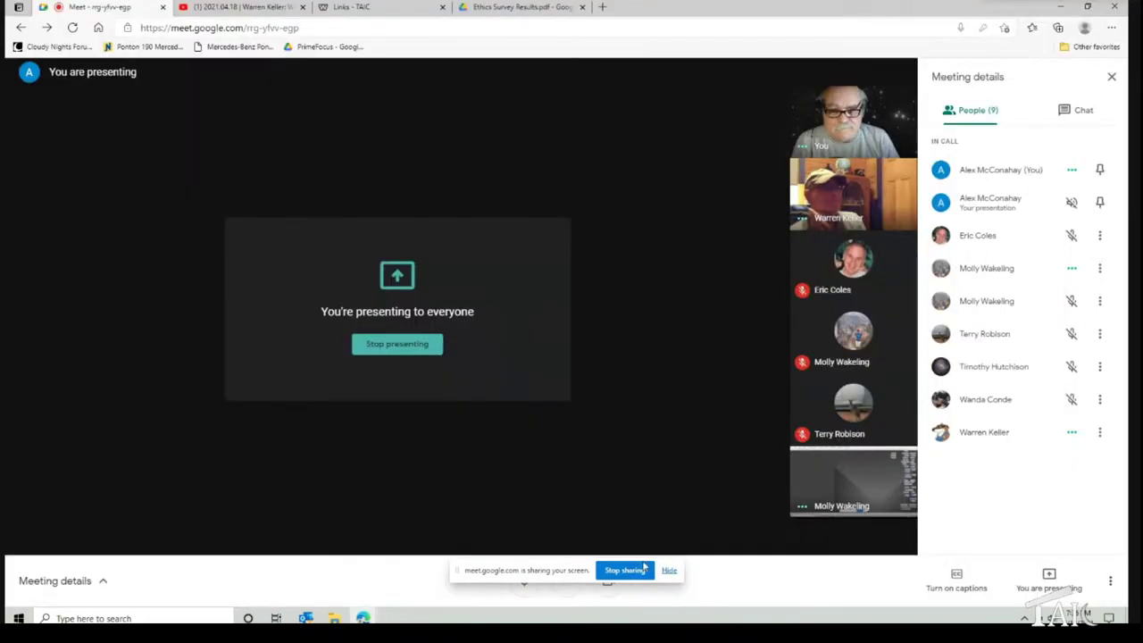